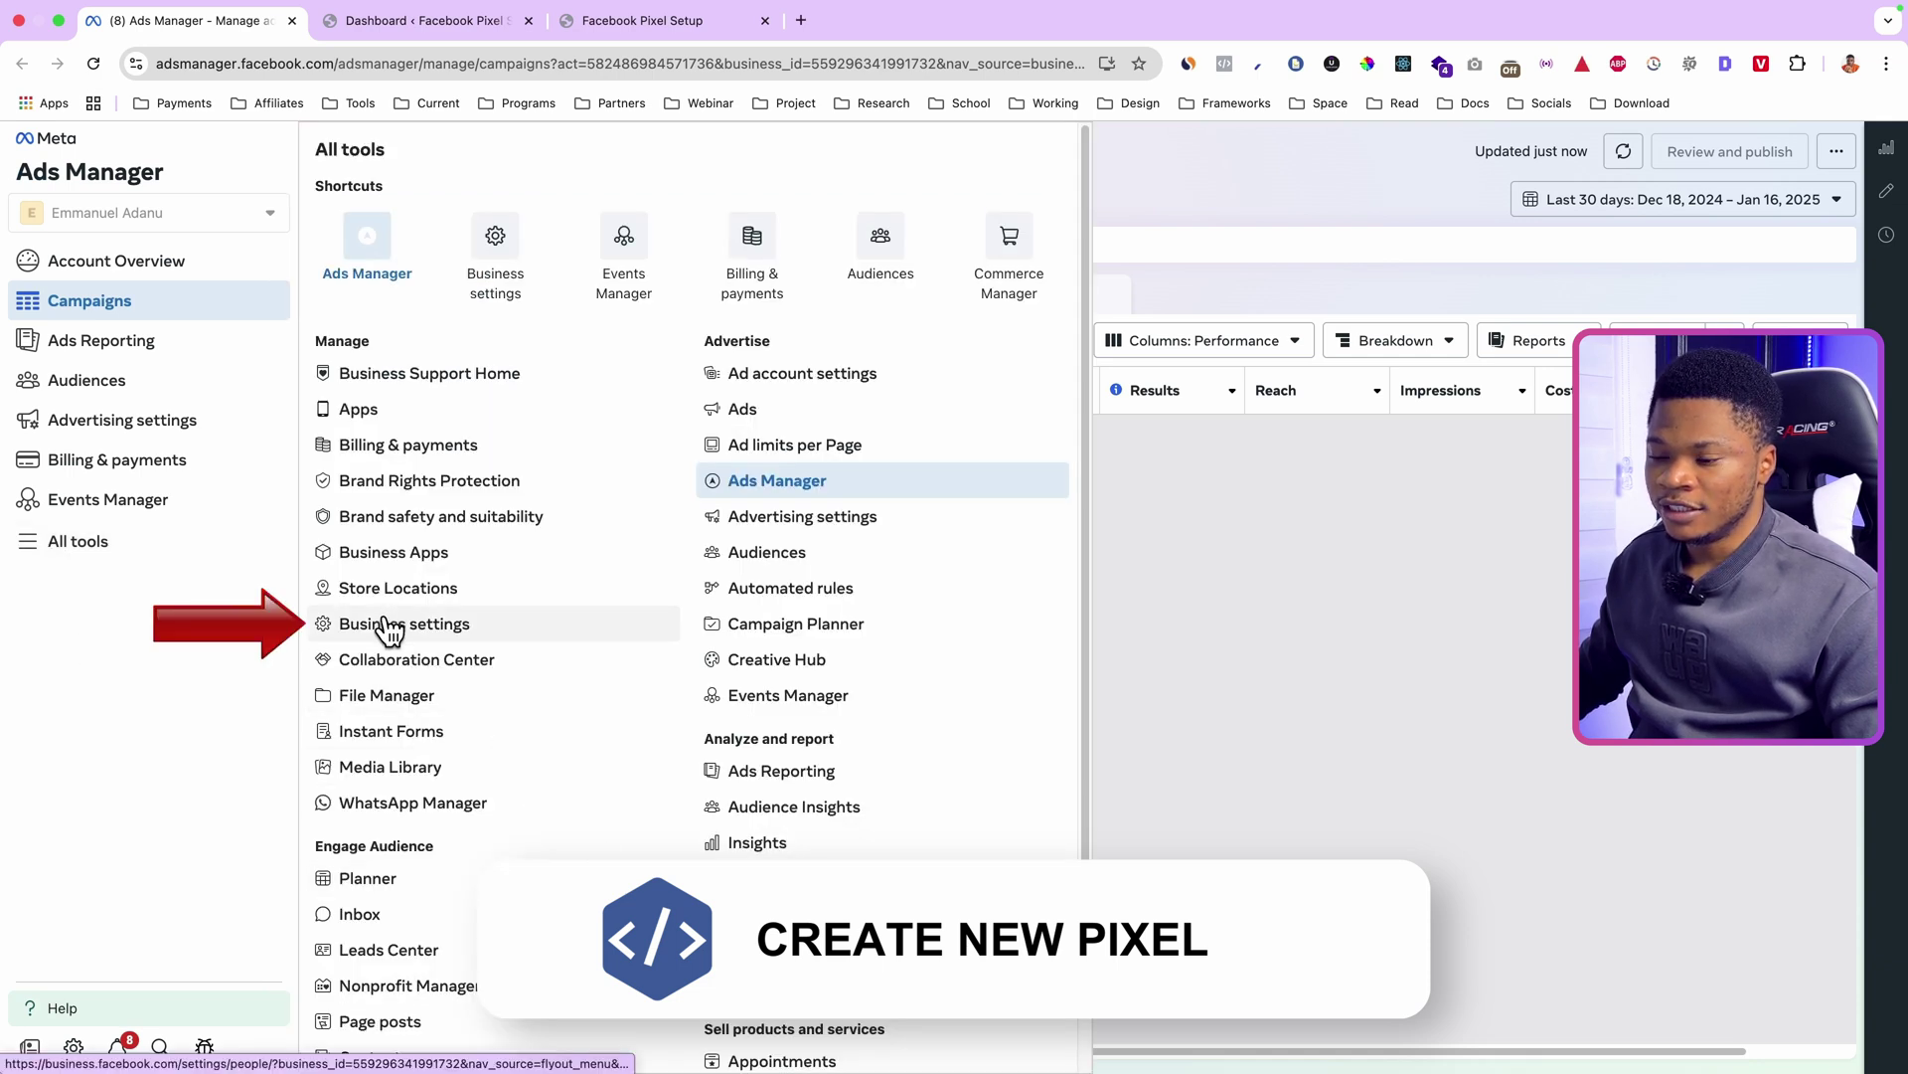
Step: Go to Business settings > Data Sources, check Pixels, then view the empty Datasets list
left_click(387, 624)
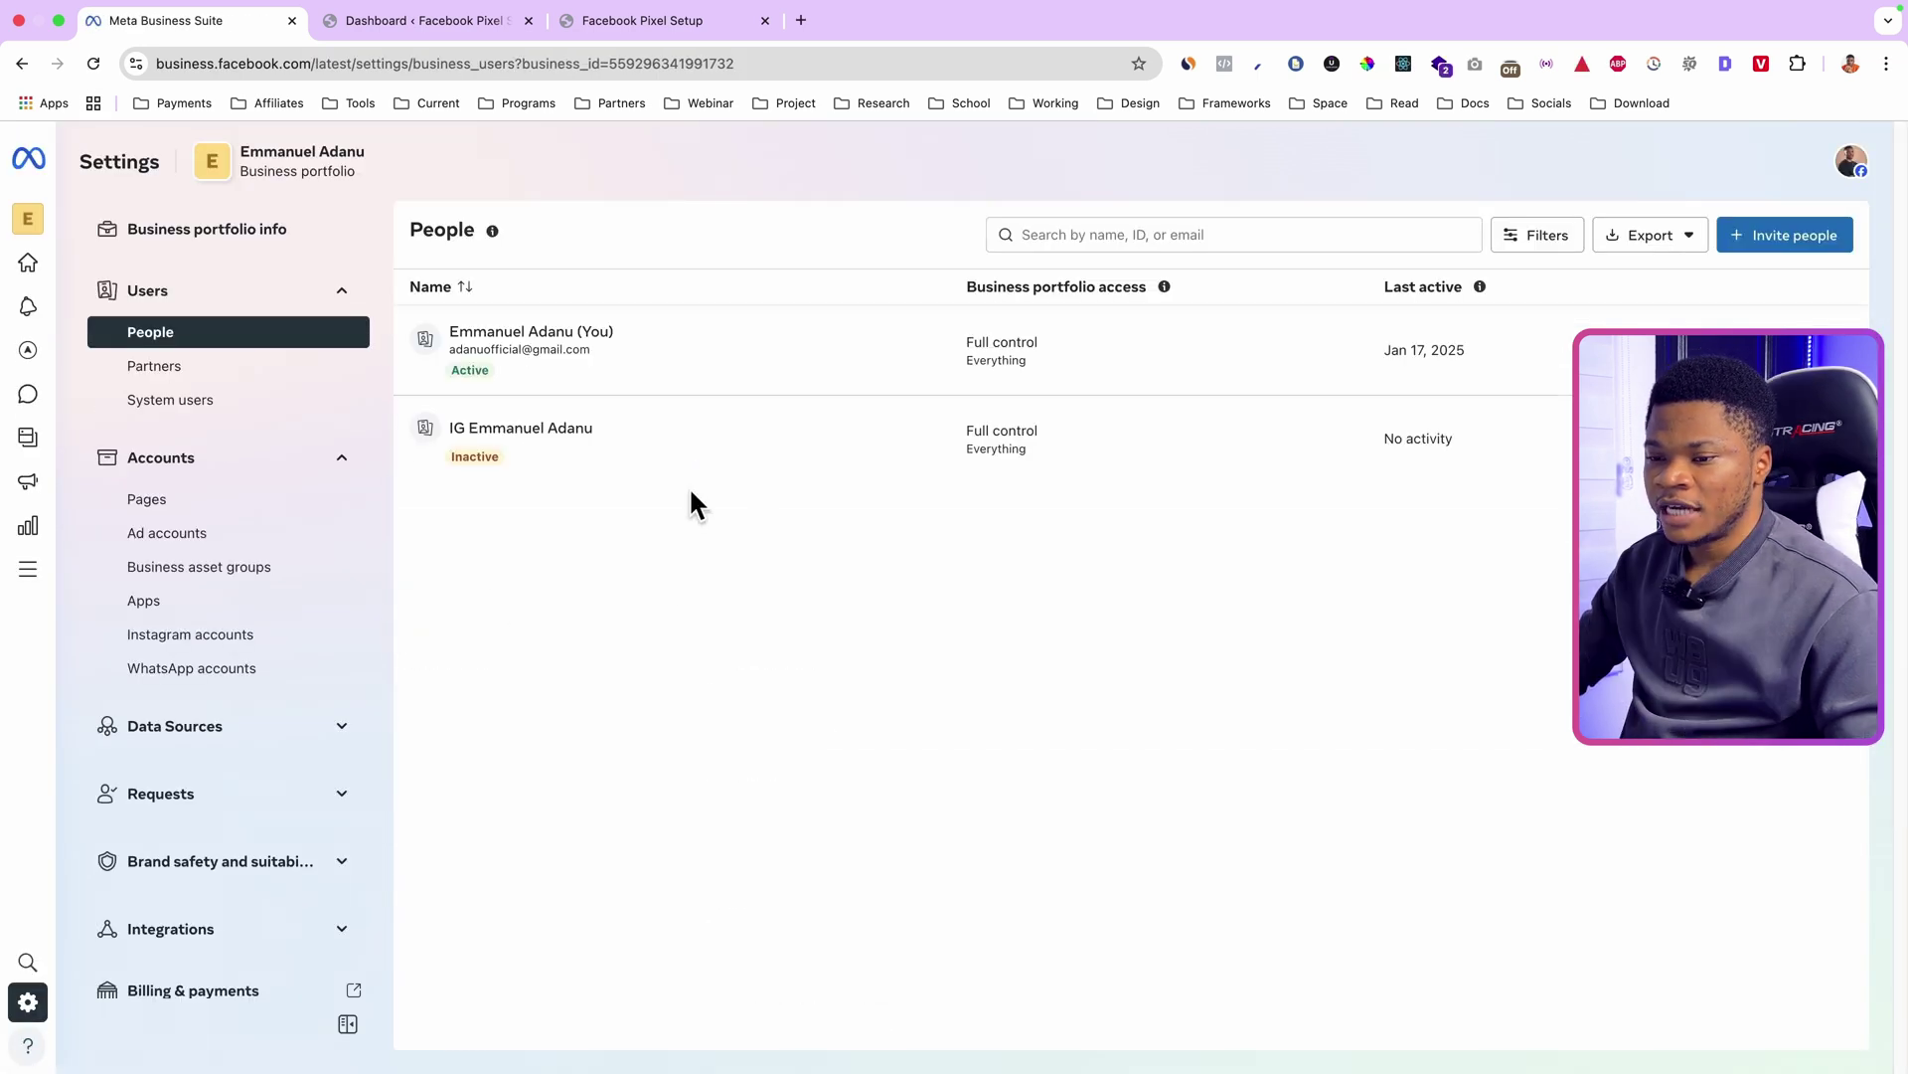
left_click(196, 730)
scroll(209, 749, "down", 2)
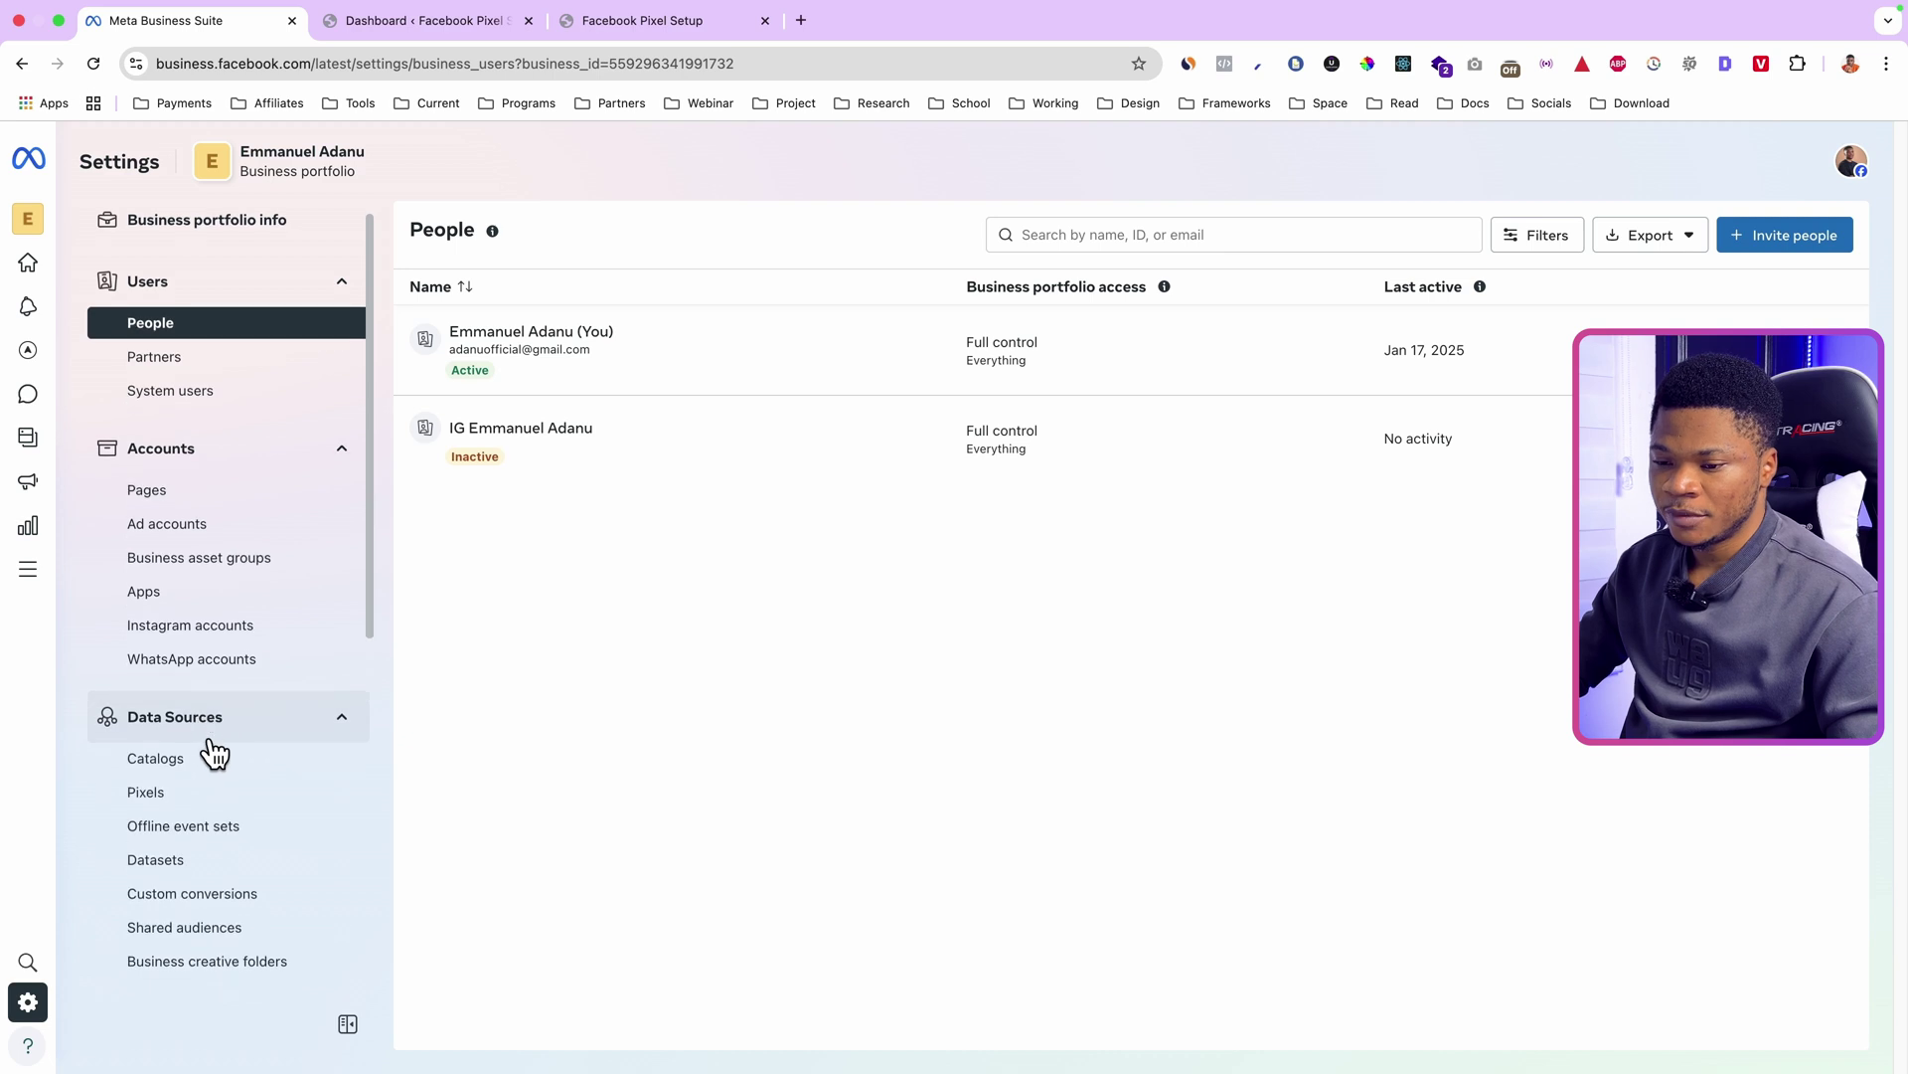
scroll(219, 790, "down", 2)
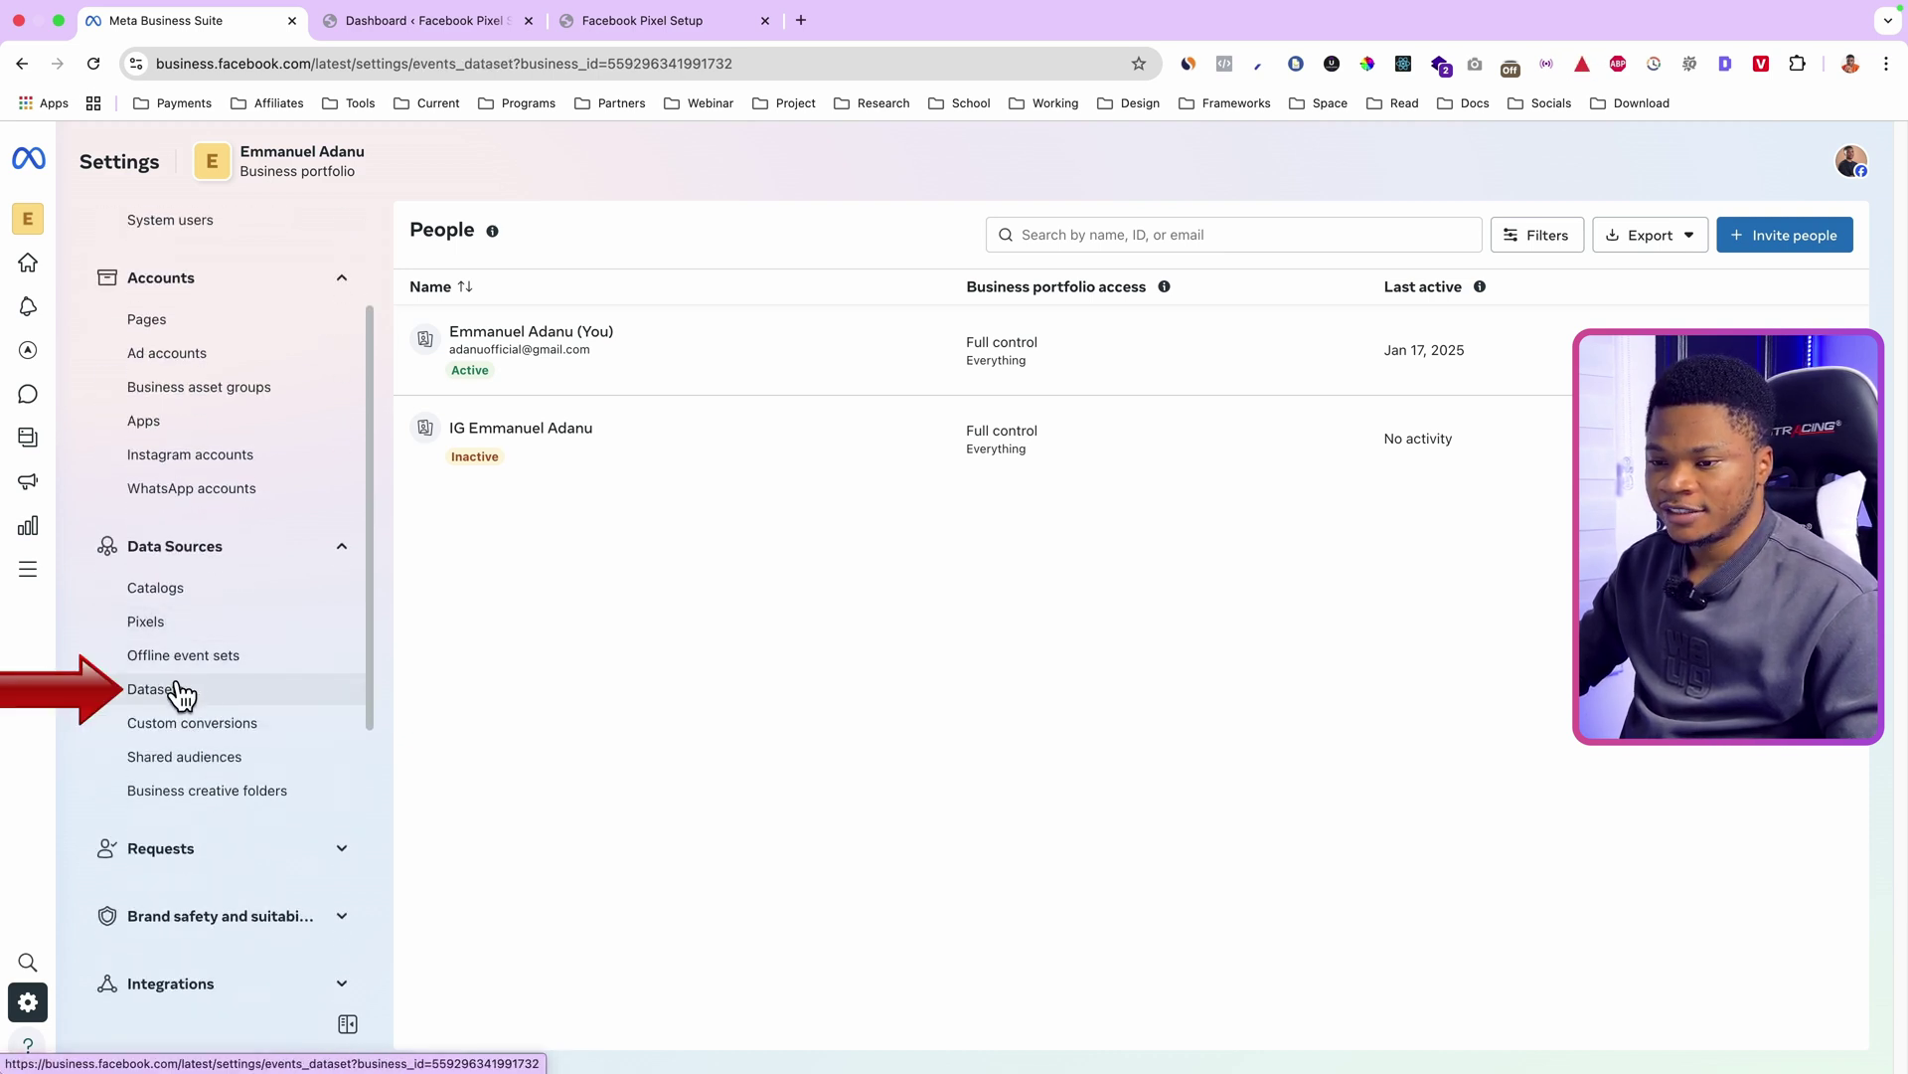
left_click(182, 693)
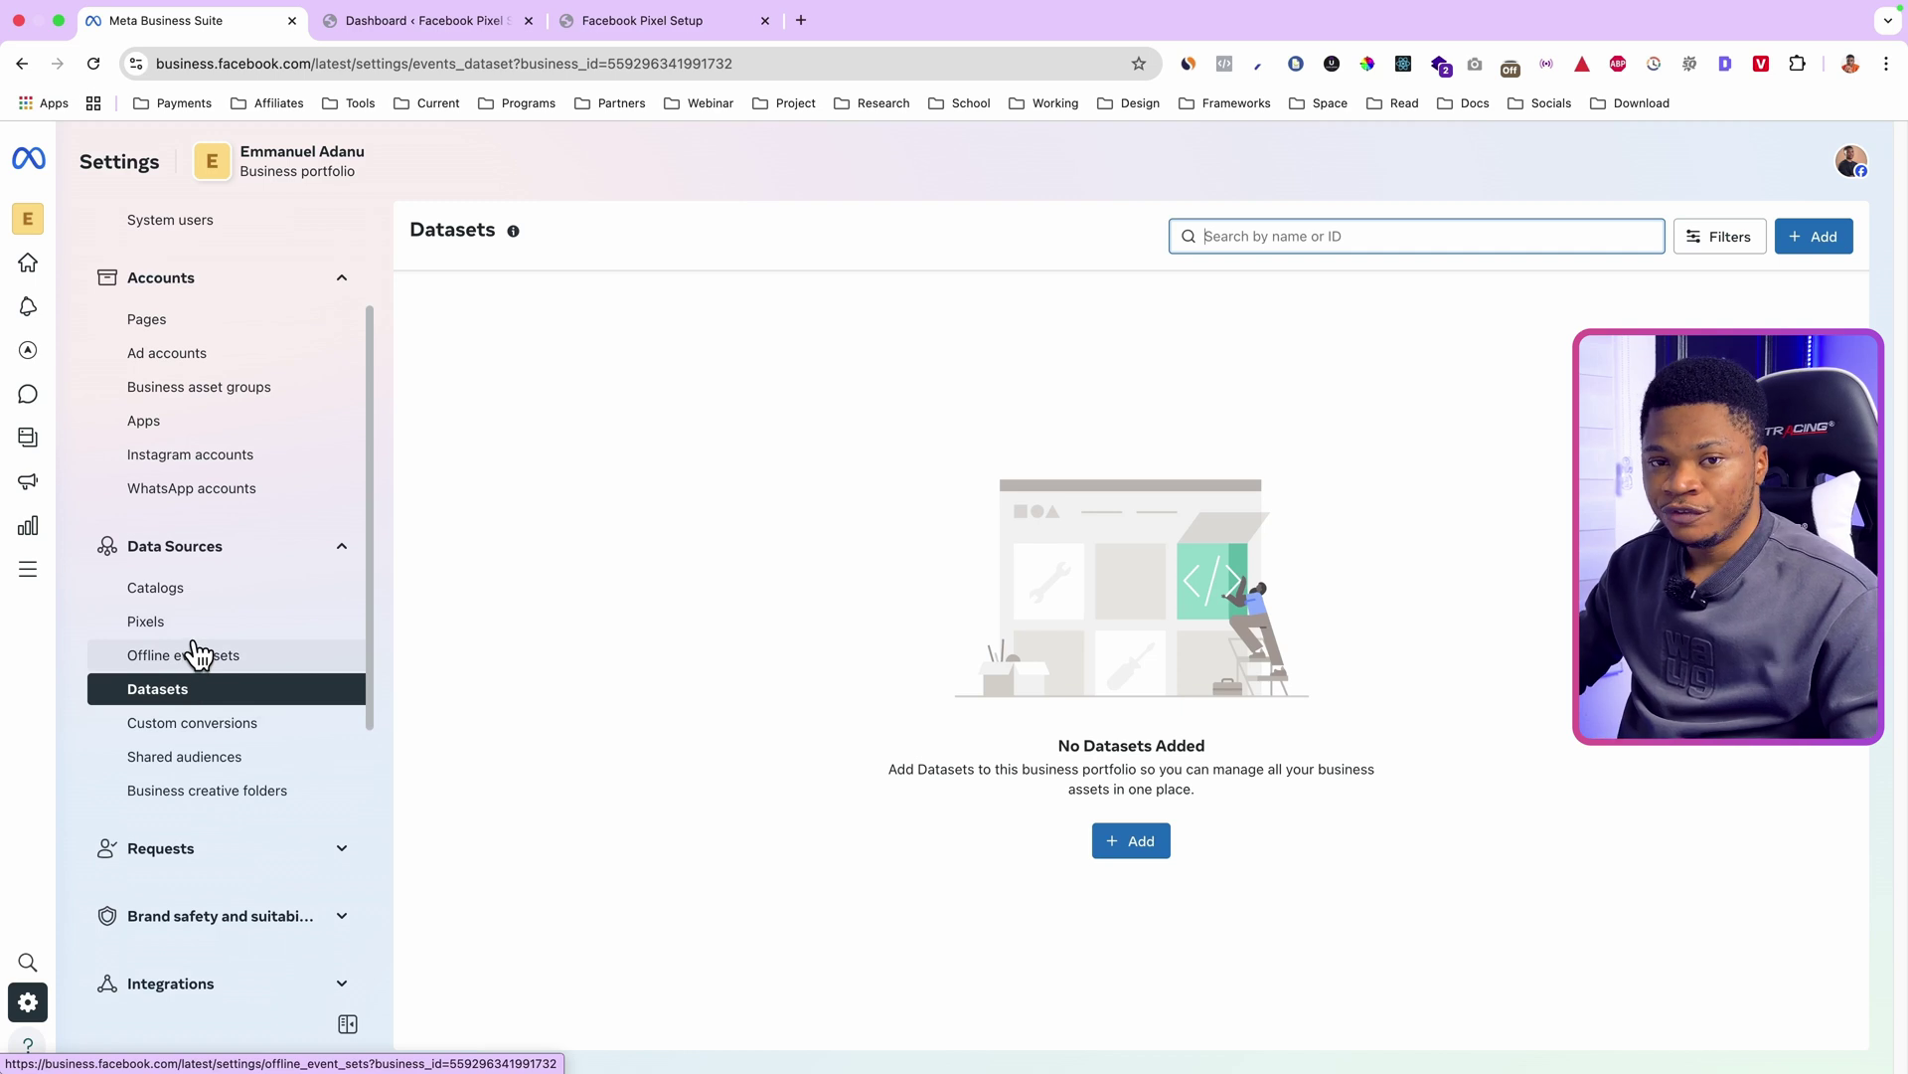
left_click(190, 627)
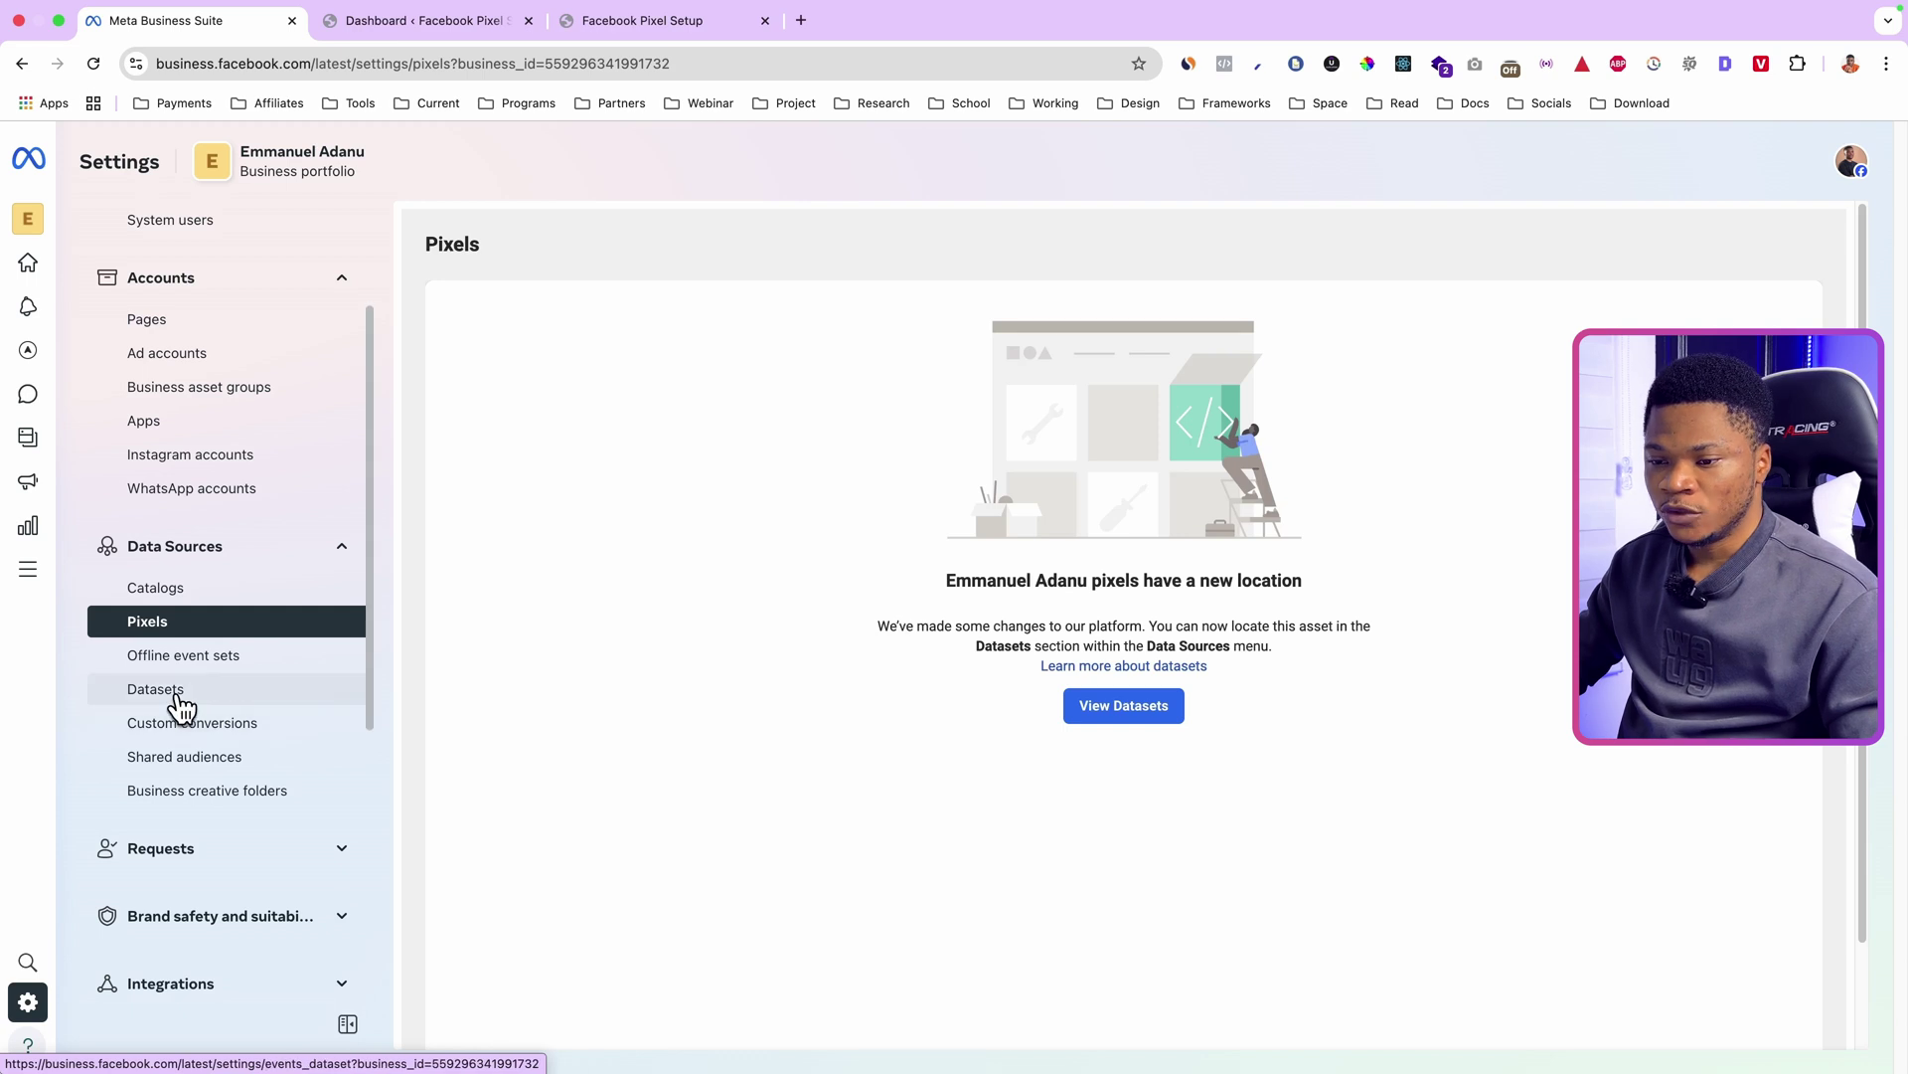
left_click(159, 694)
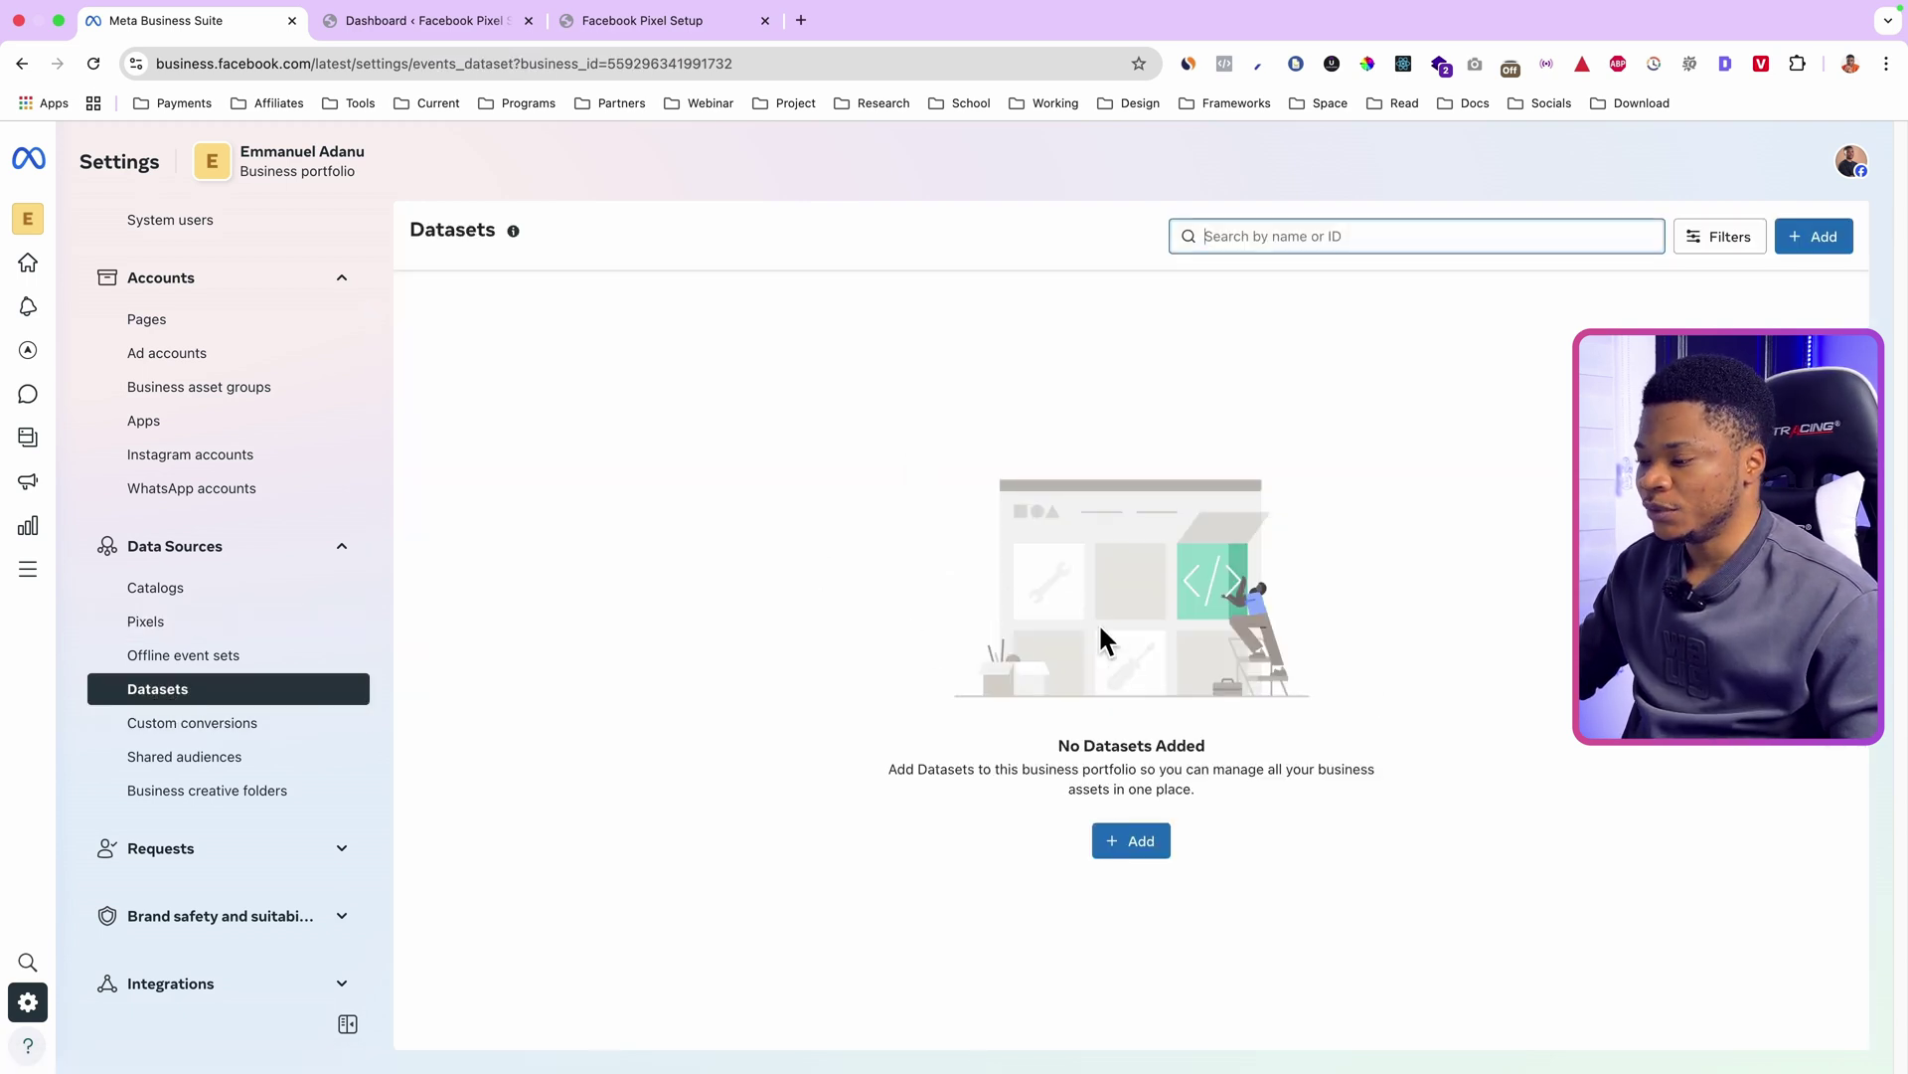
Step: Add a dataset named 'Landing Page Dataset' and reload so it appears in the list
left_click(1131, 841)
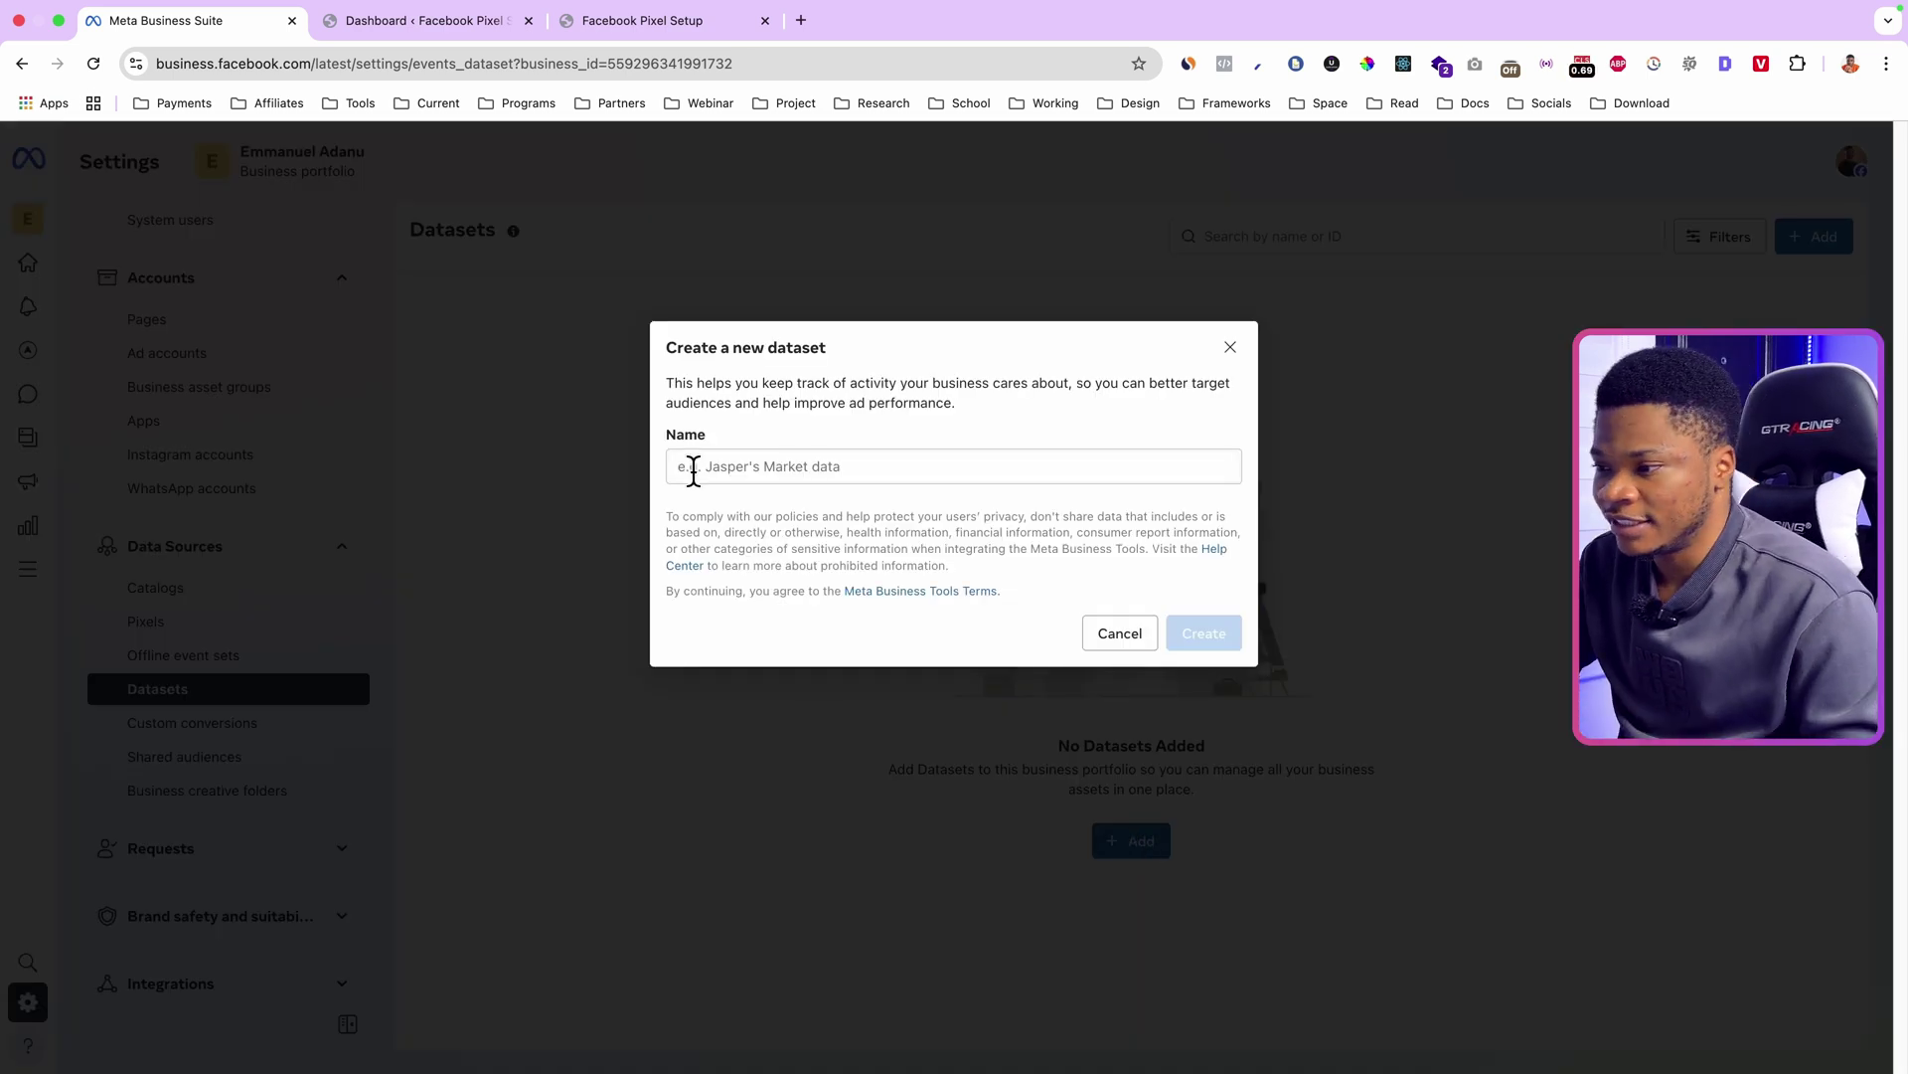
left_click(692, 467)
type("Landing Page Dataset")
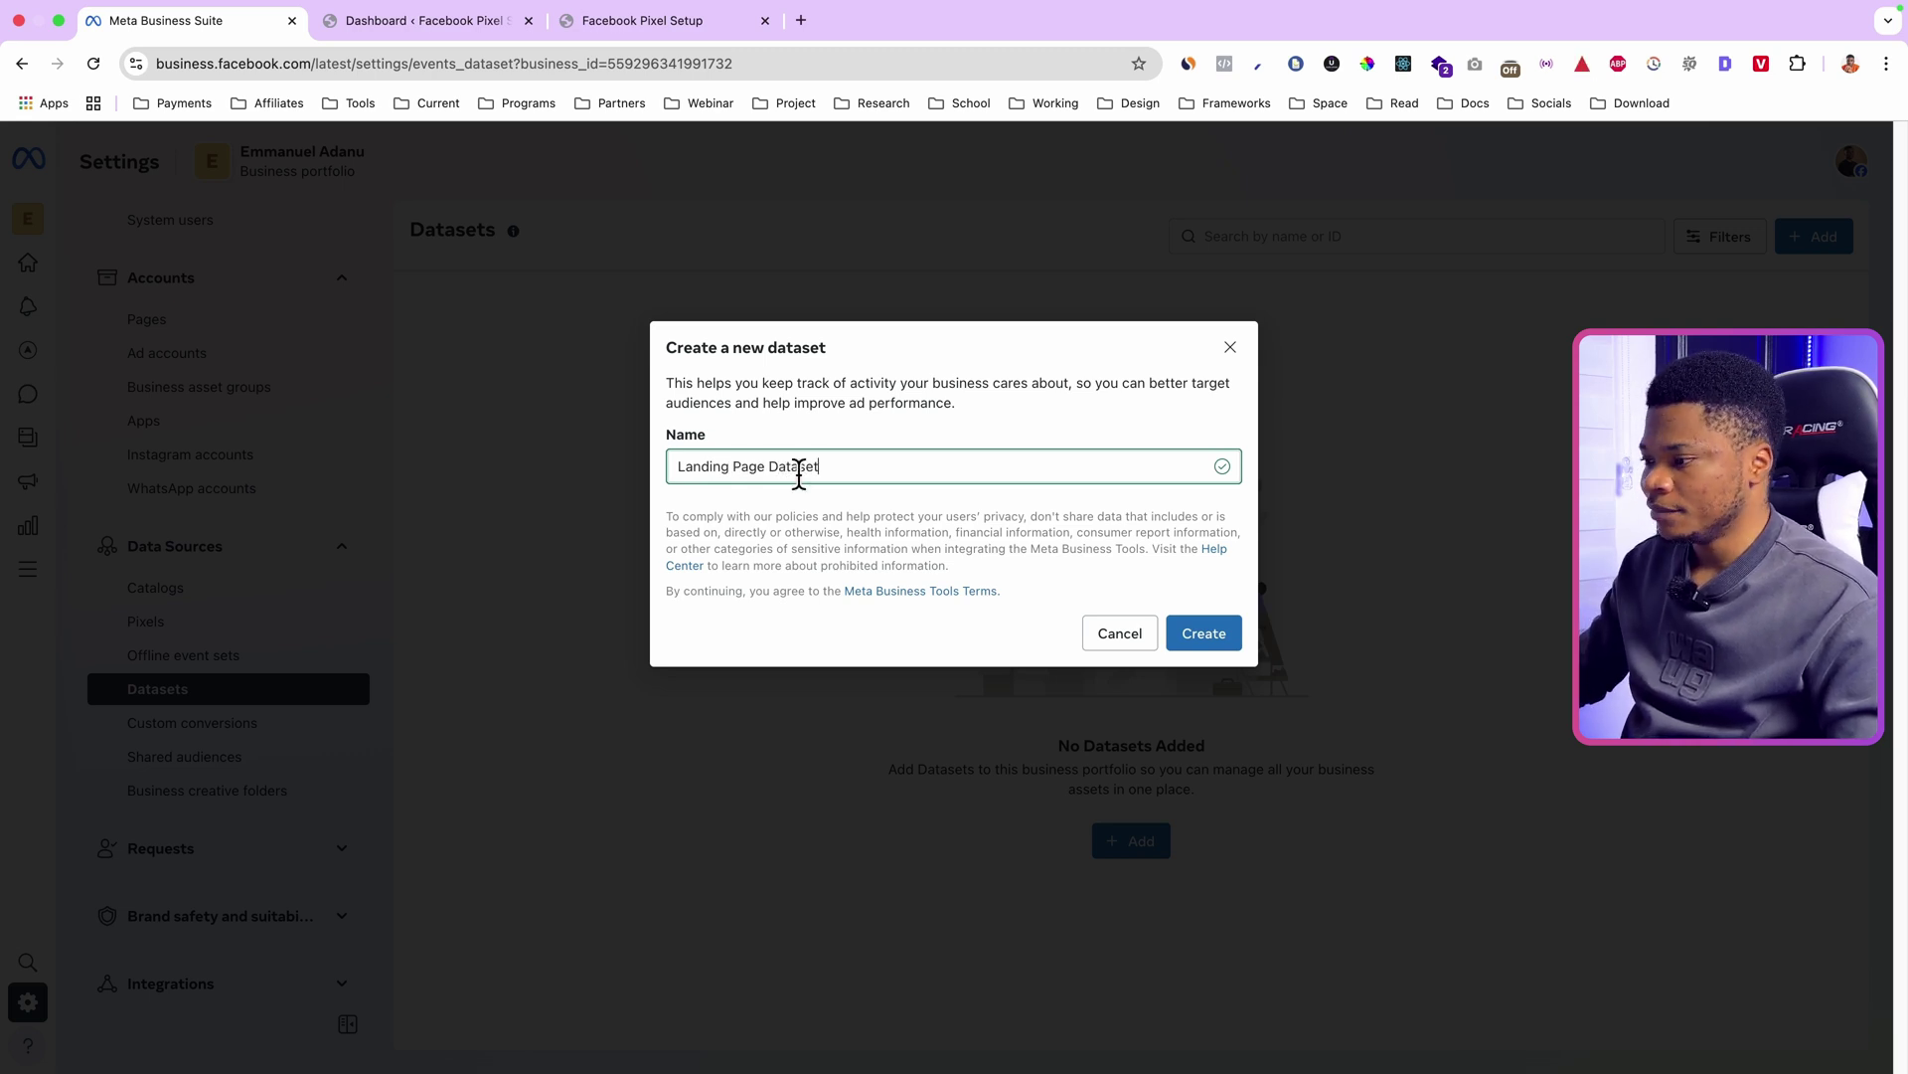
left_click(1204, 634)
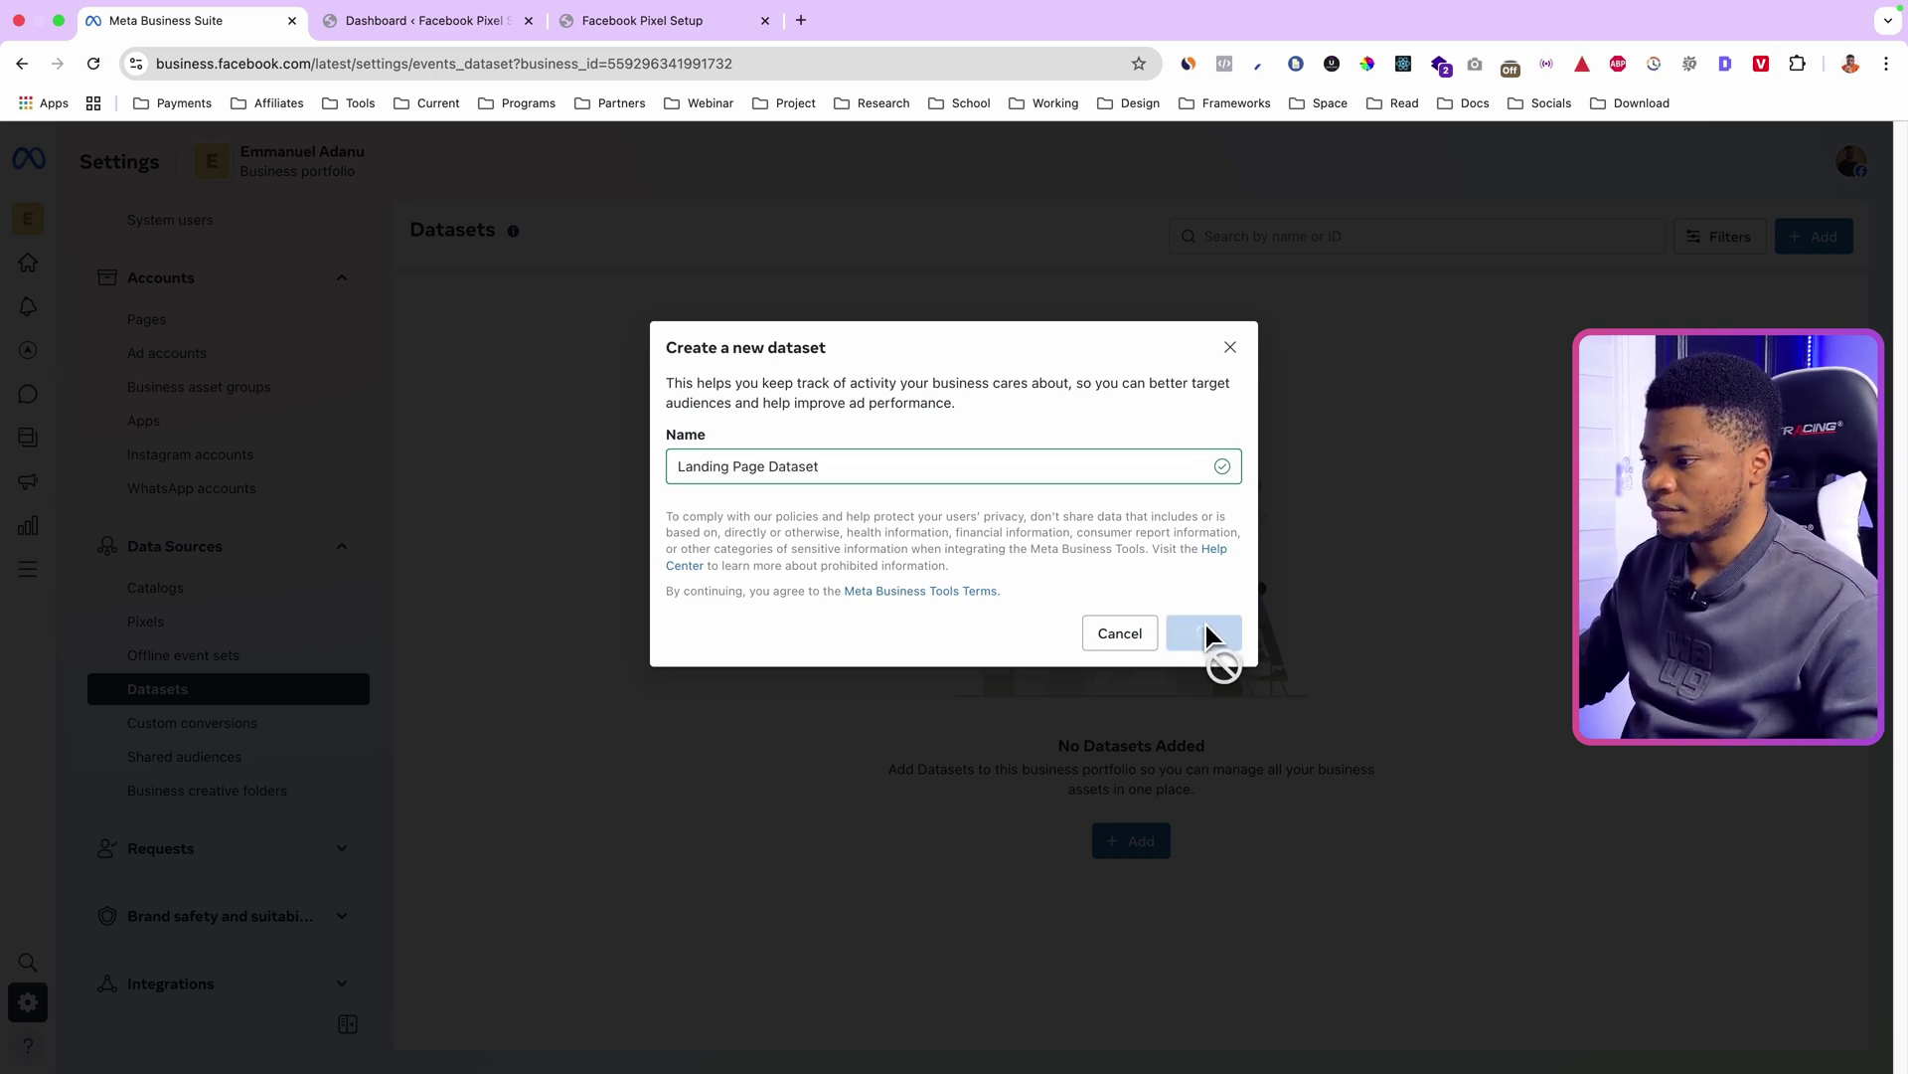
left_click(94, 64)
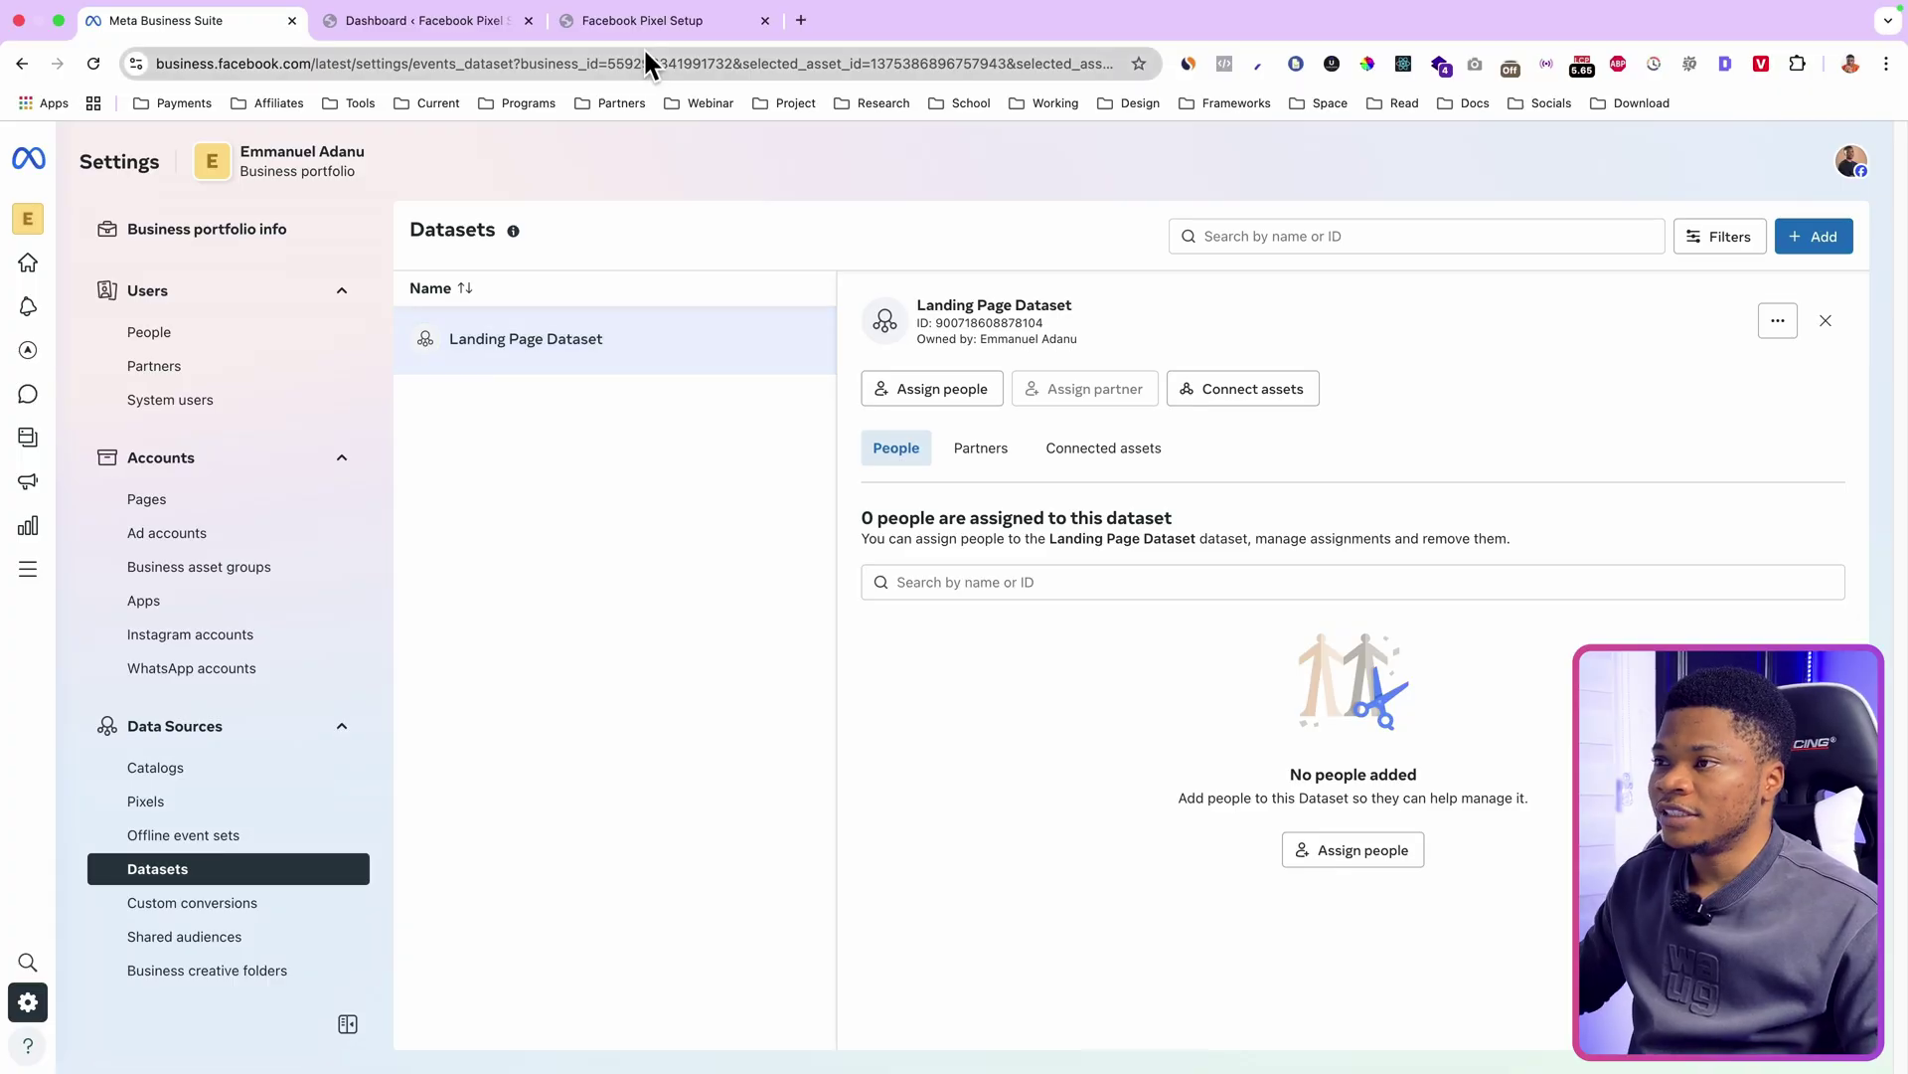
left_click(644, 30)
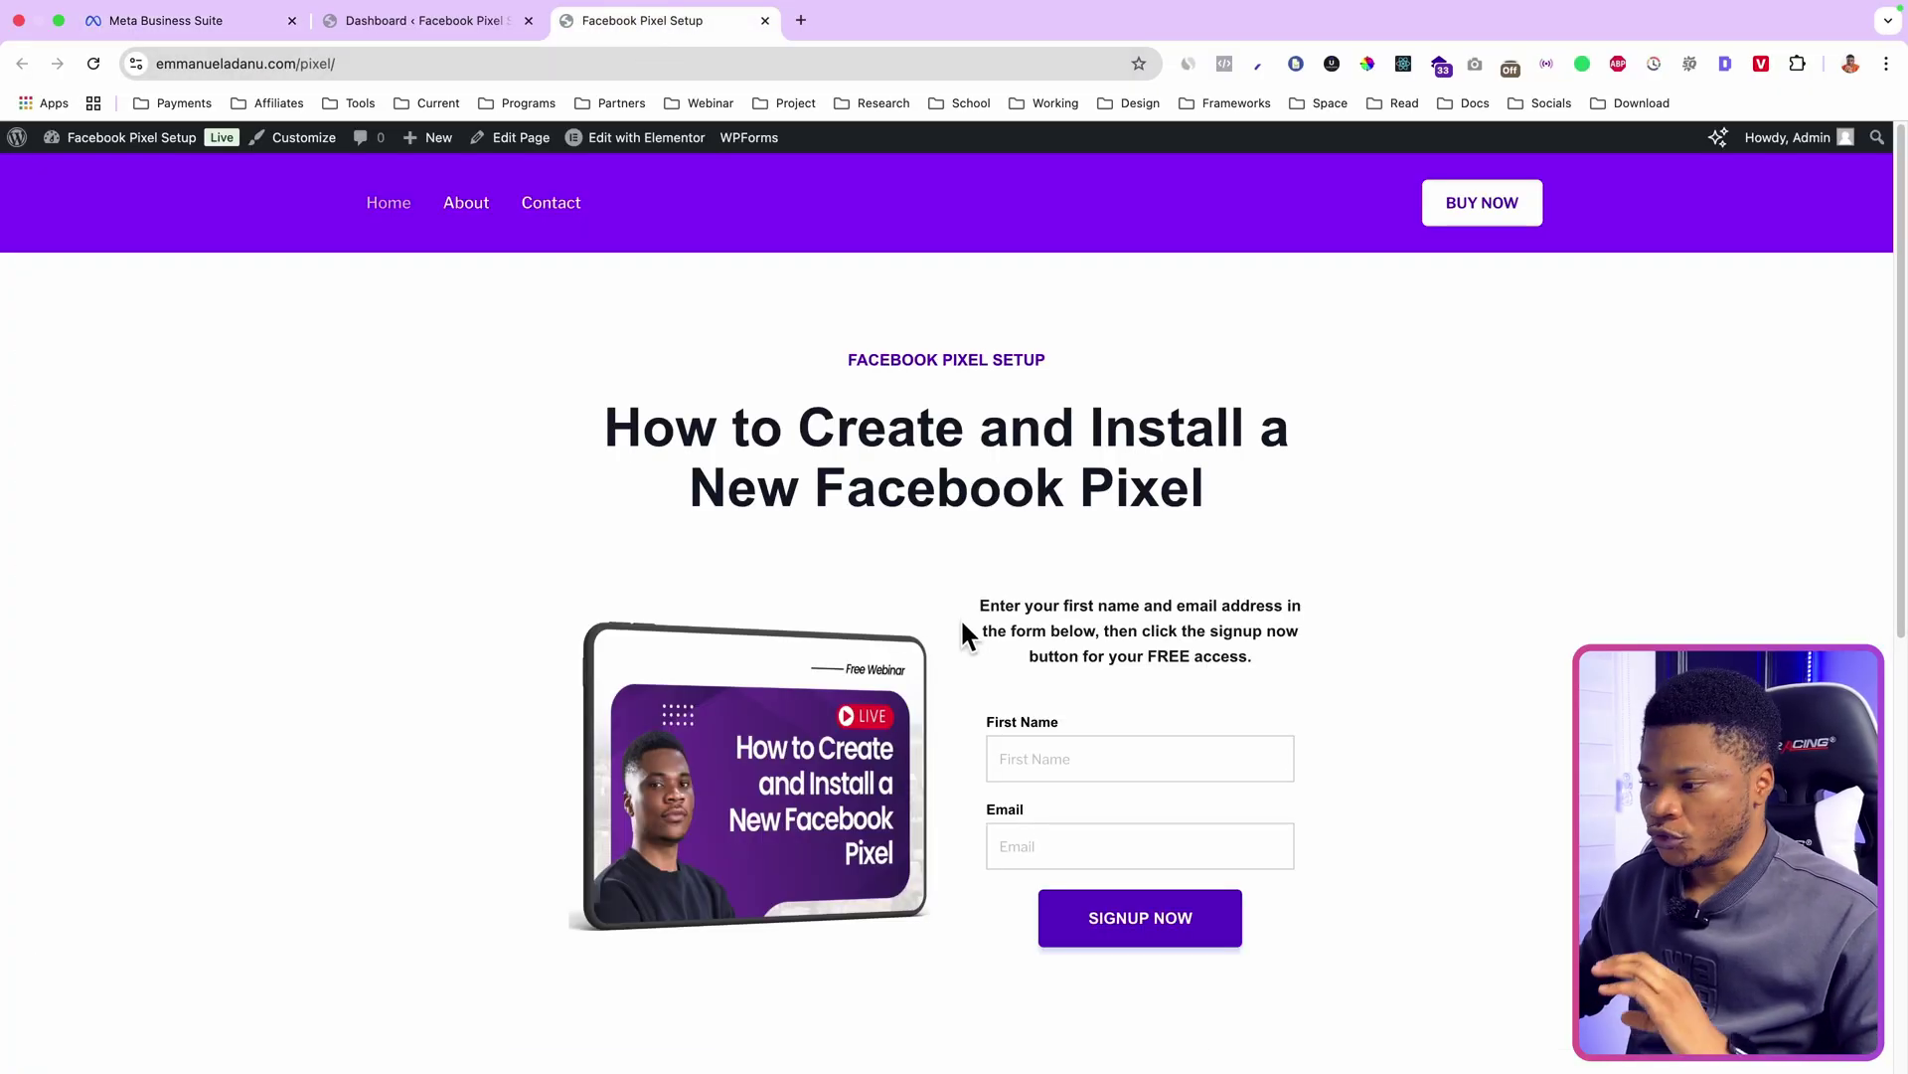
scroll(1087, 676, "down", 8)
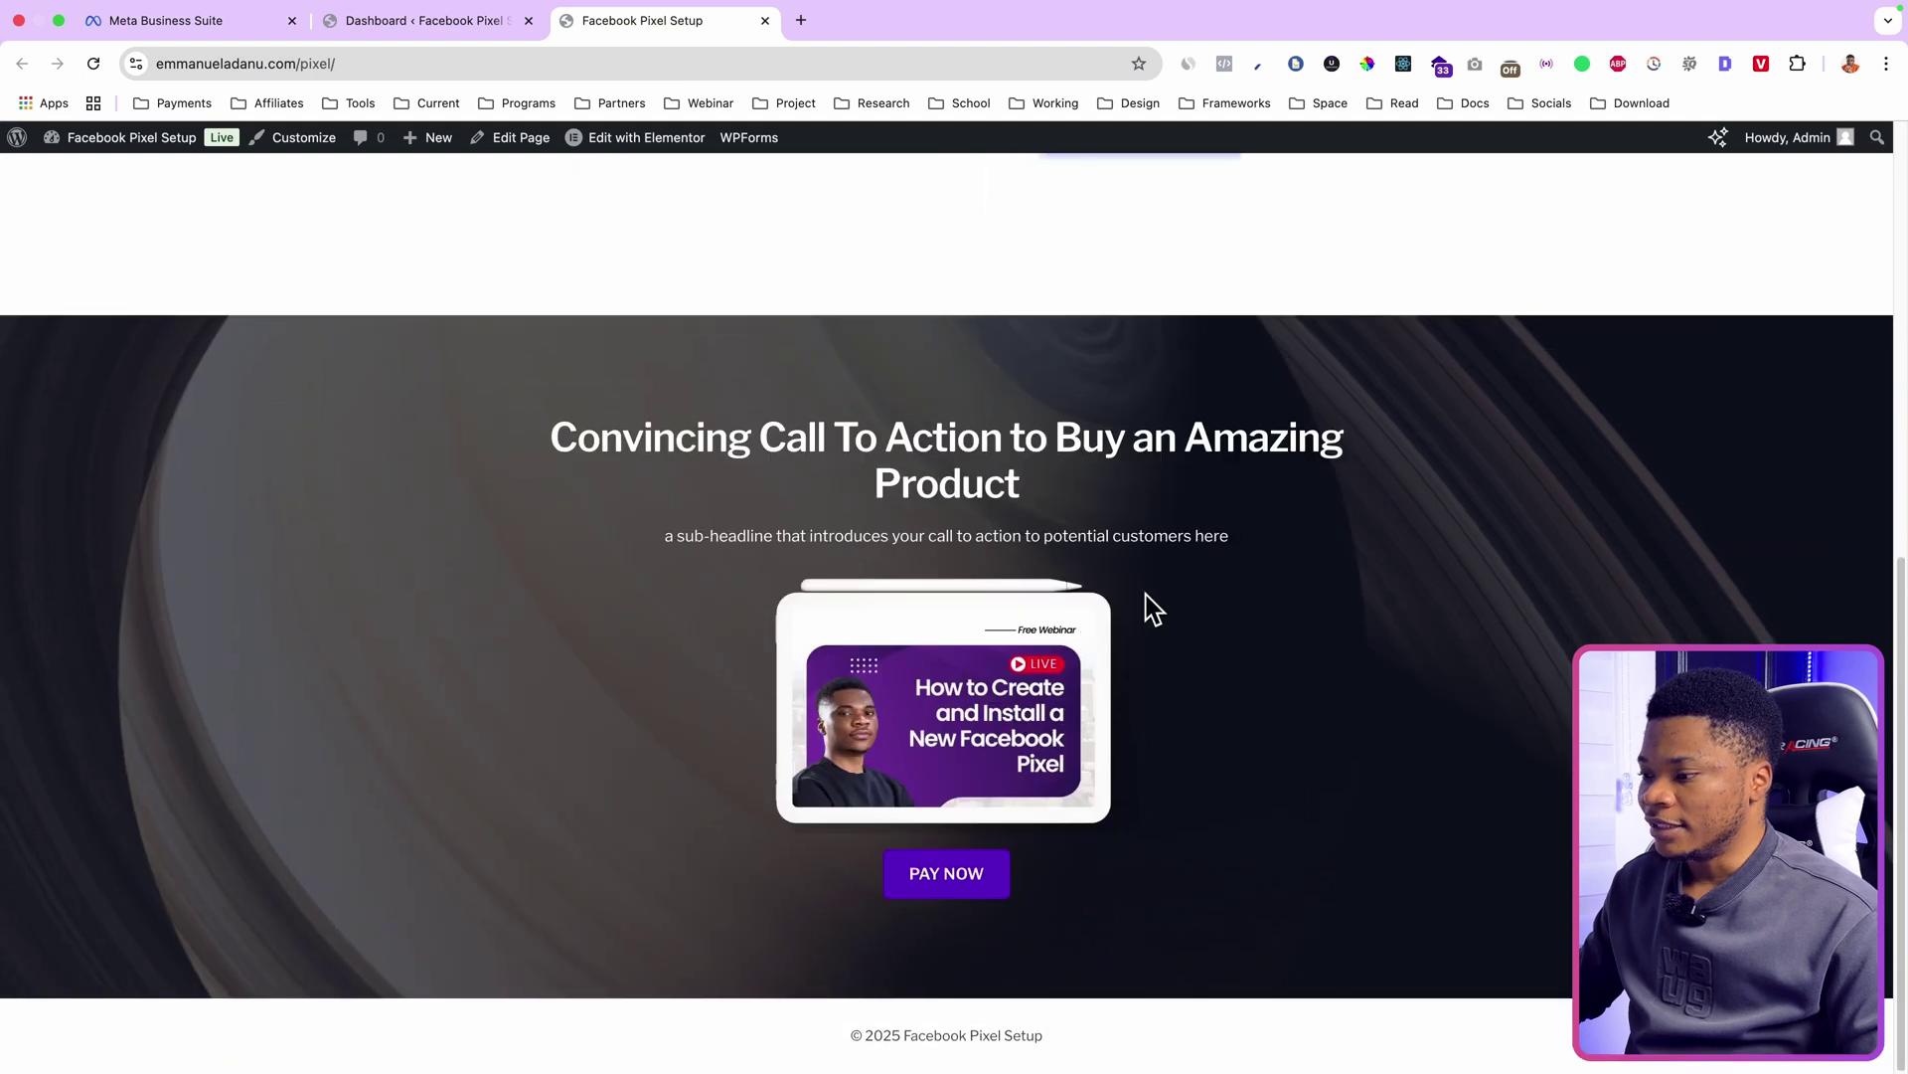
scroll(936, 605, "up", 8)
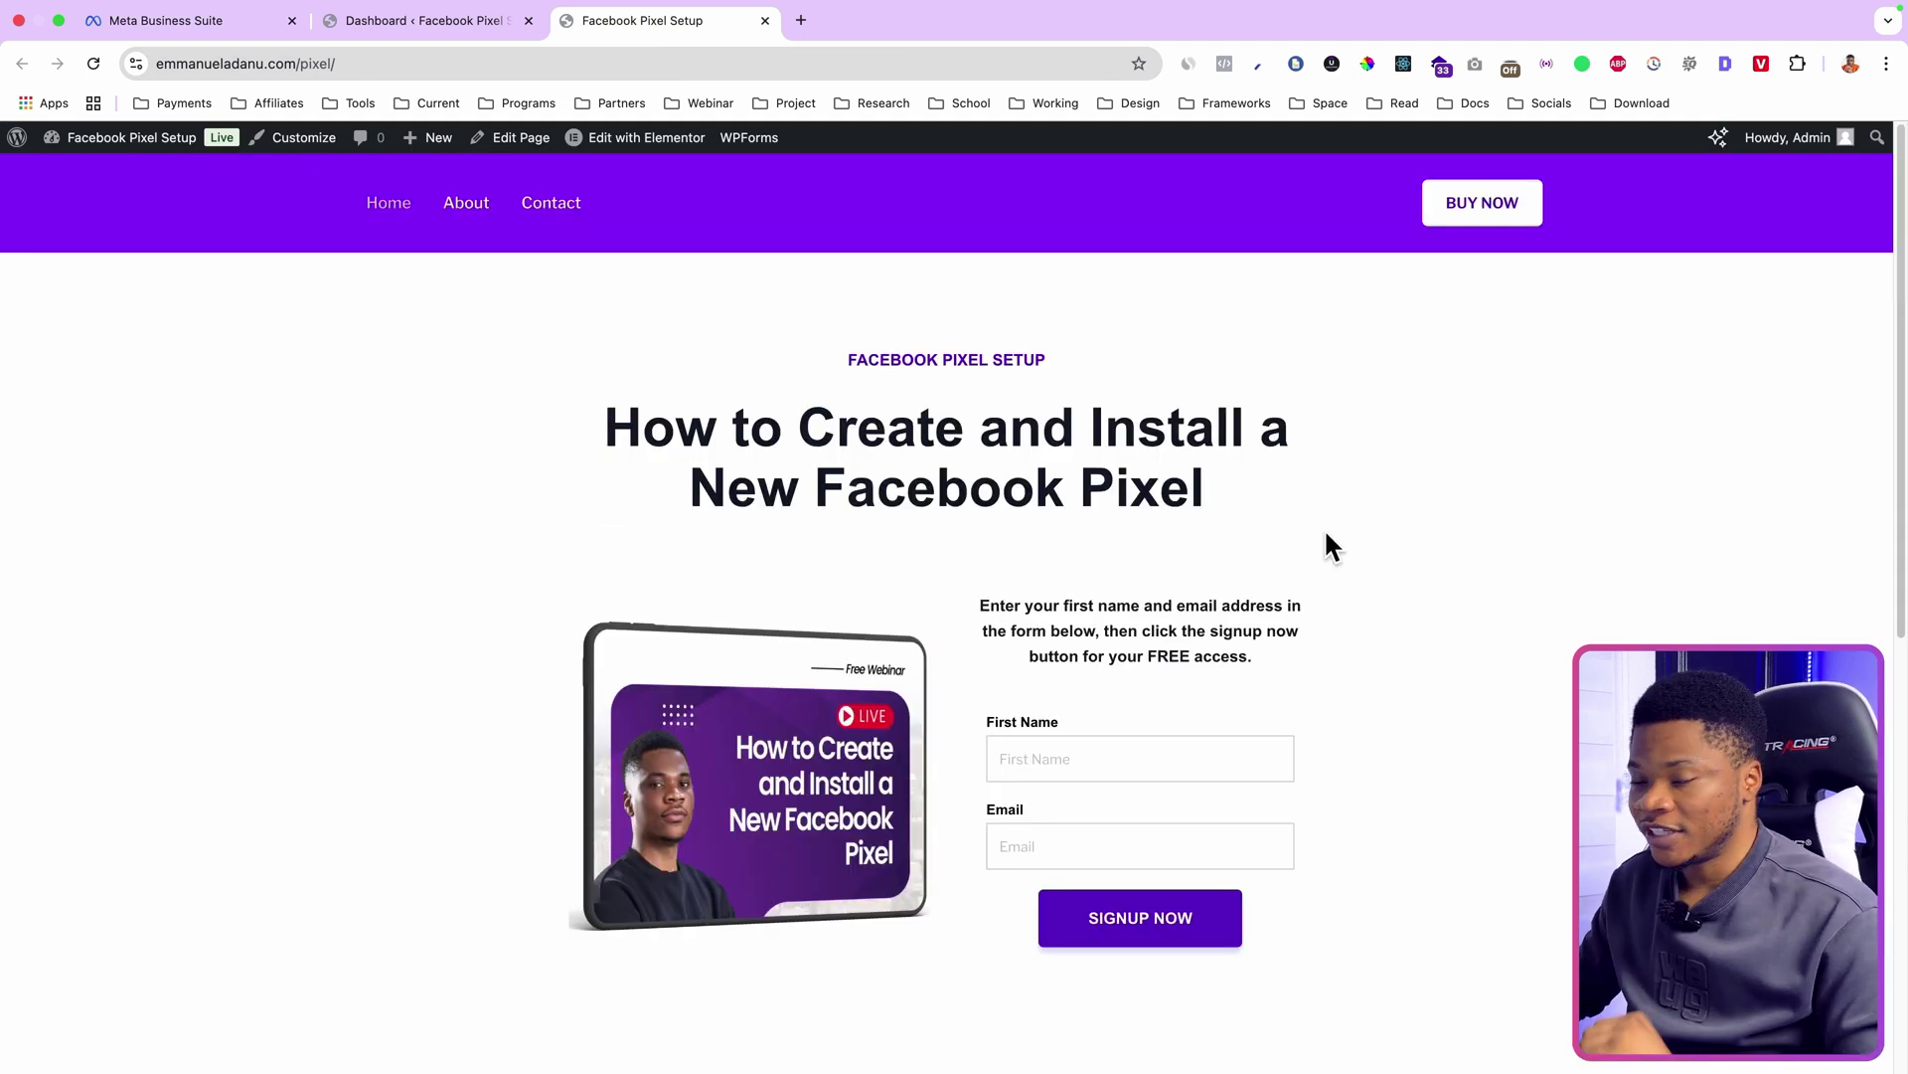
key("super+1")
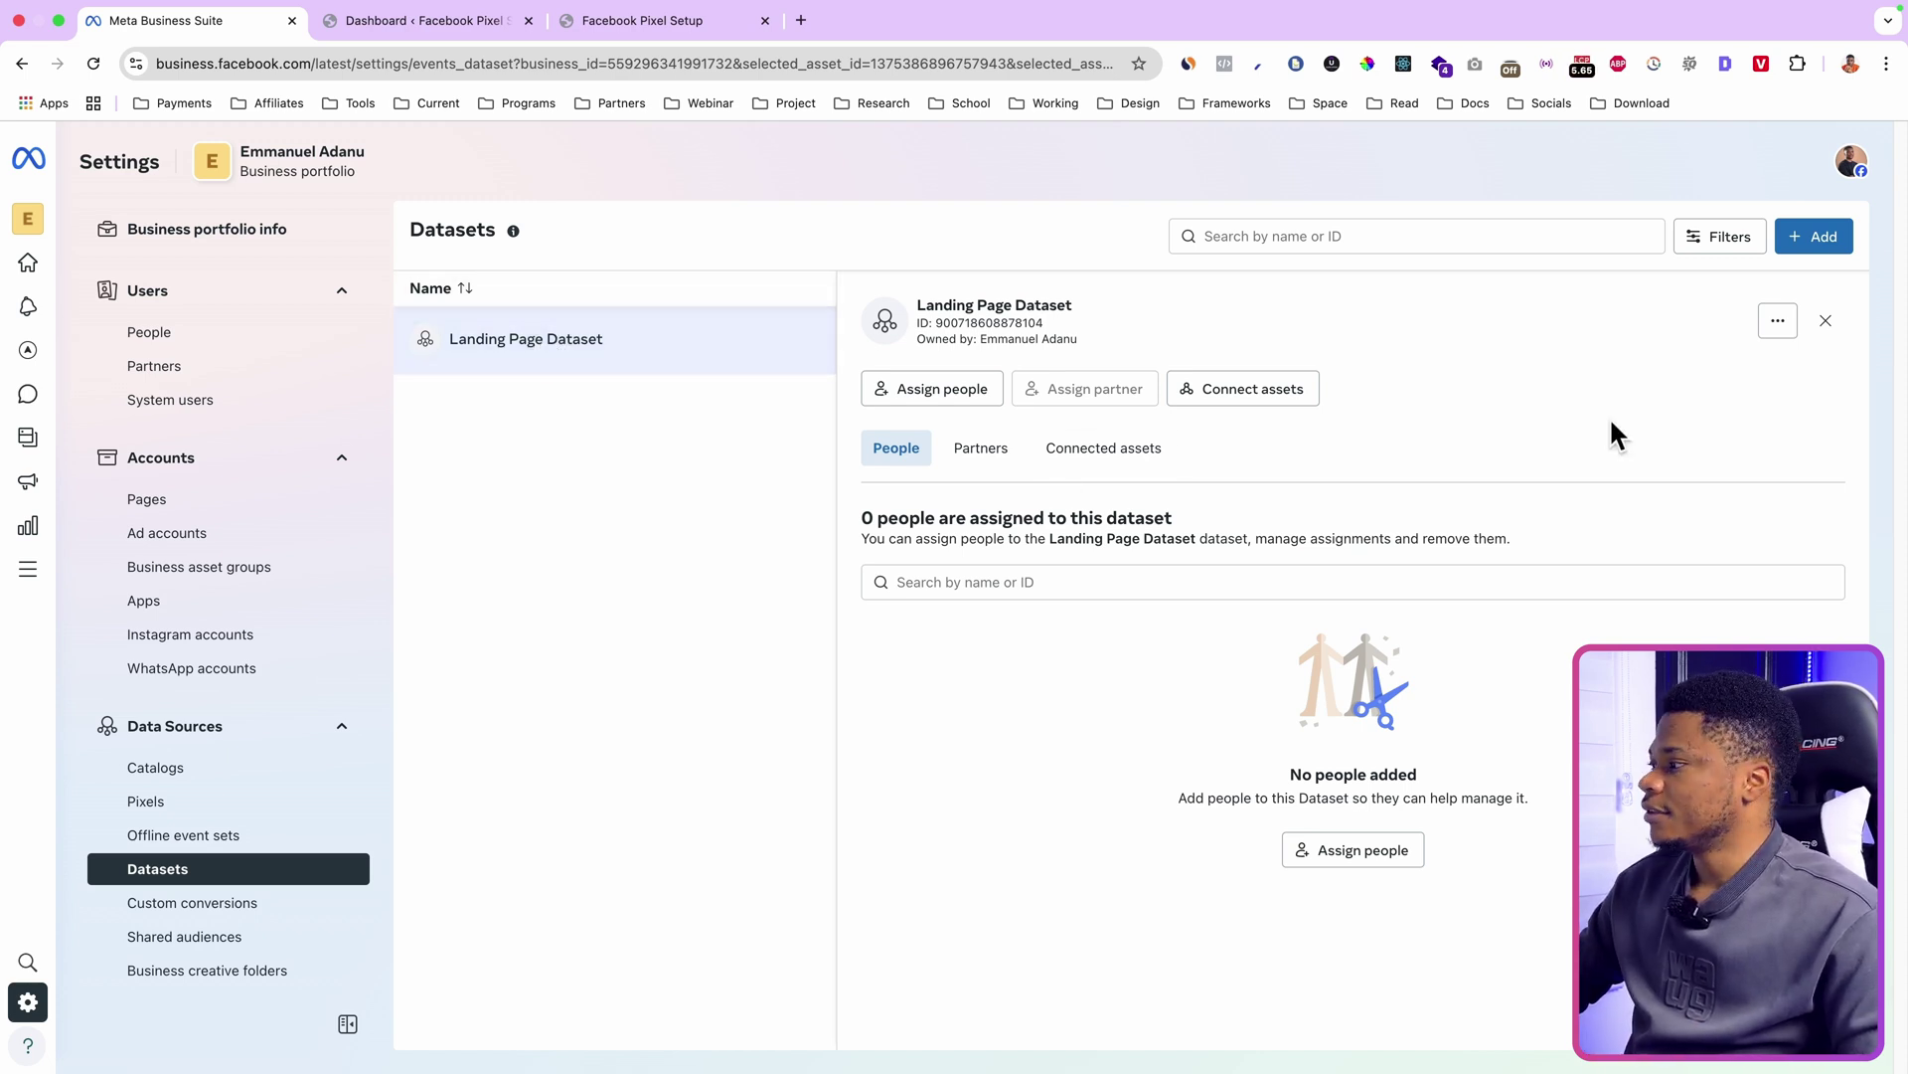
Step: Open the Landing Page Dataset in Events Manager
left_click(1769, 330)
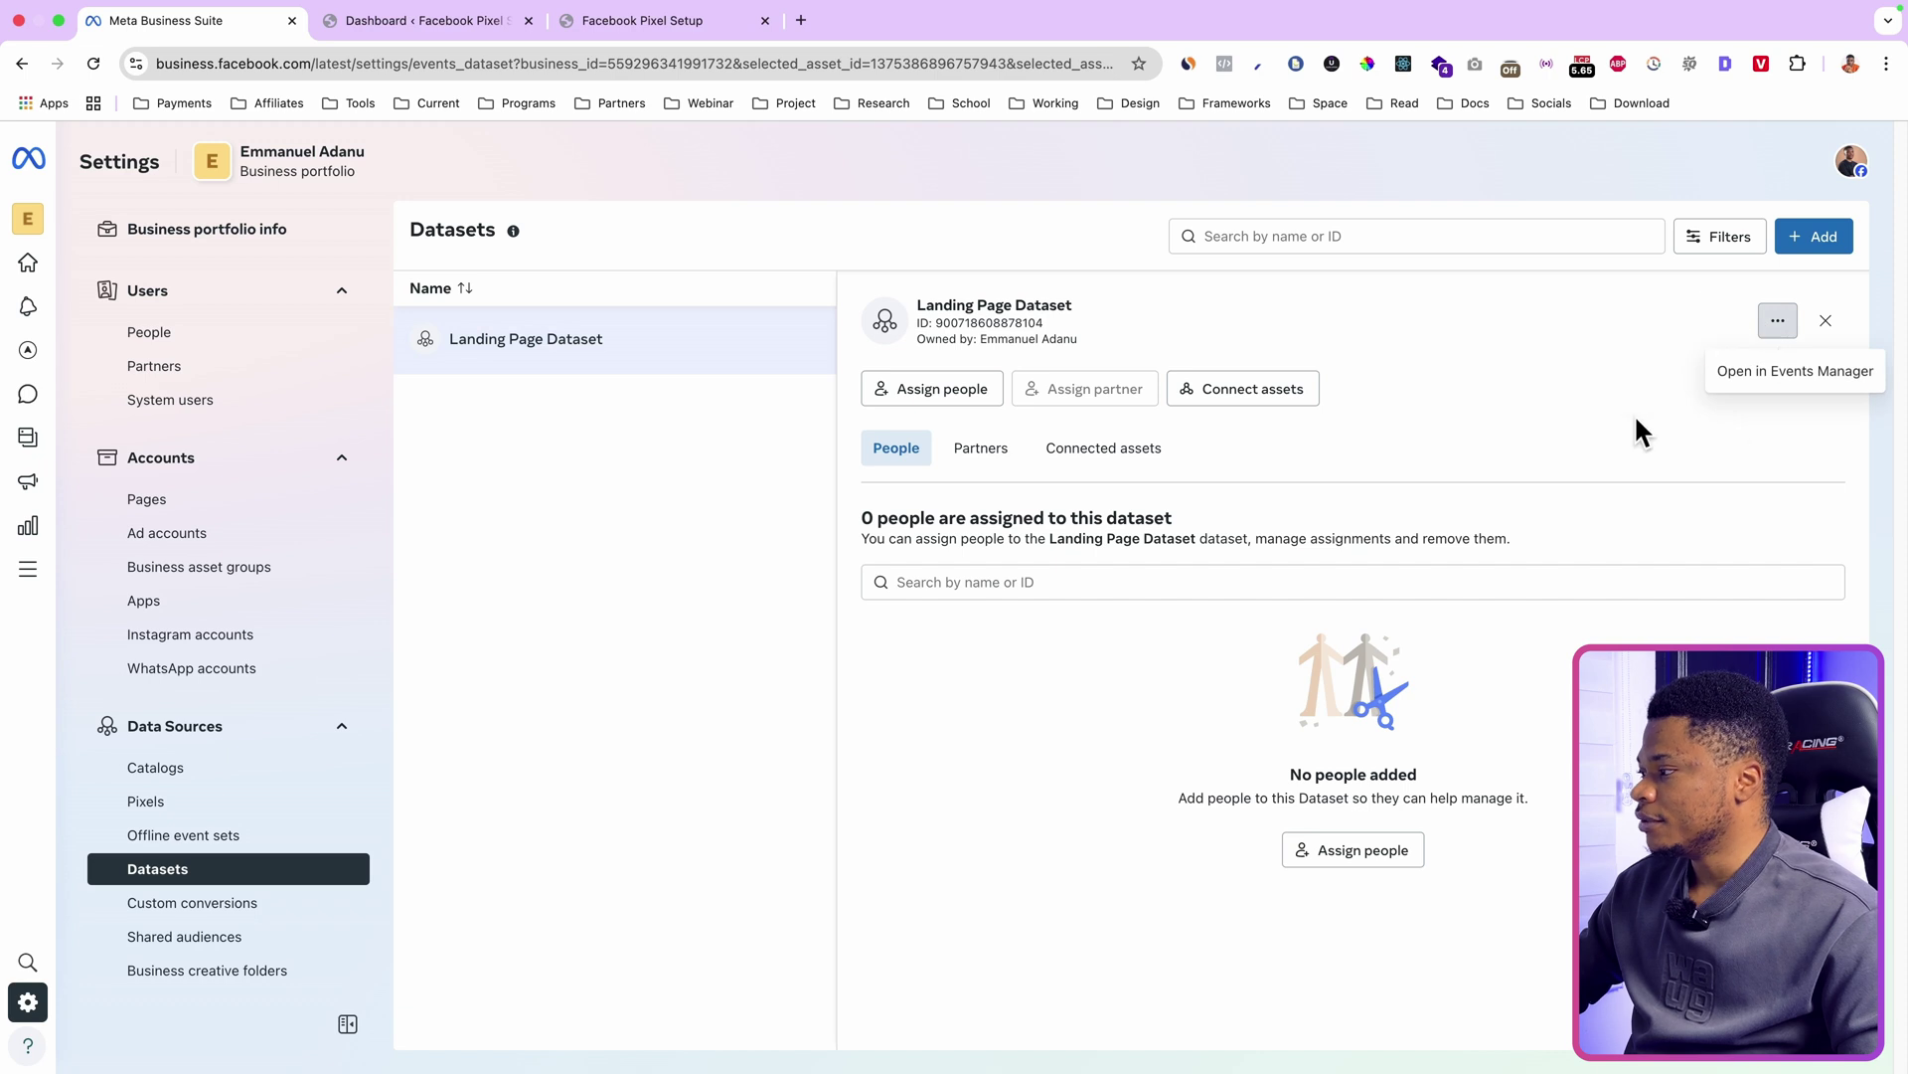
left_click(1753, 375)
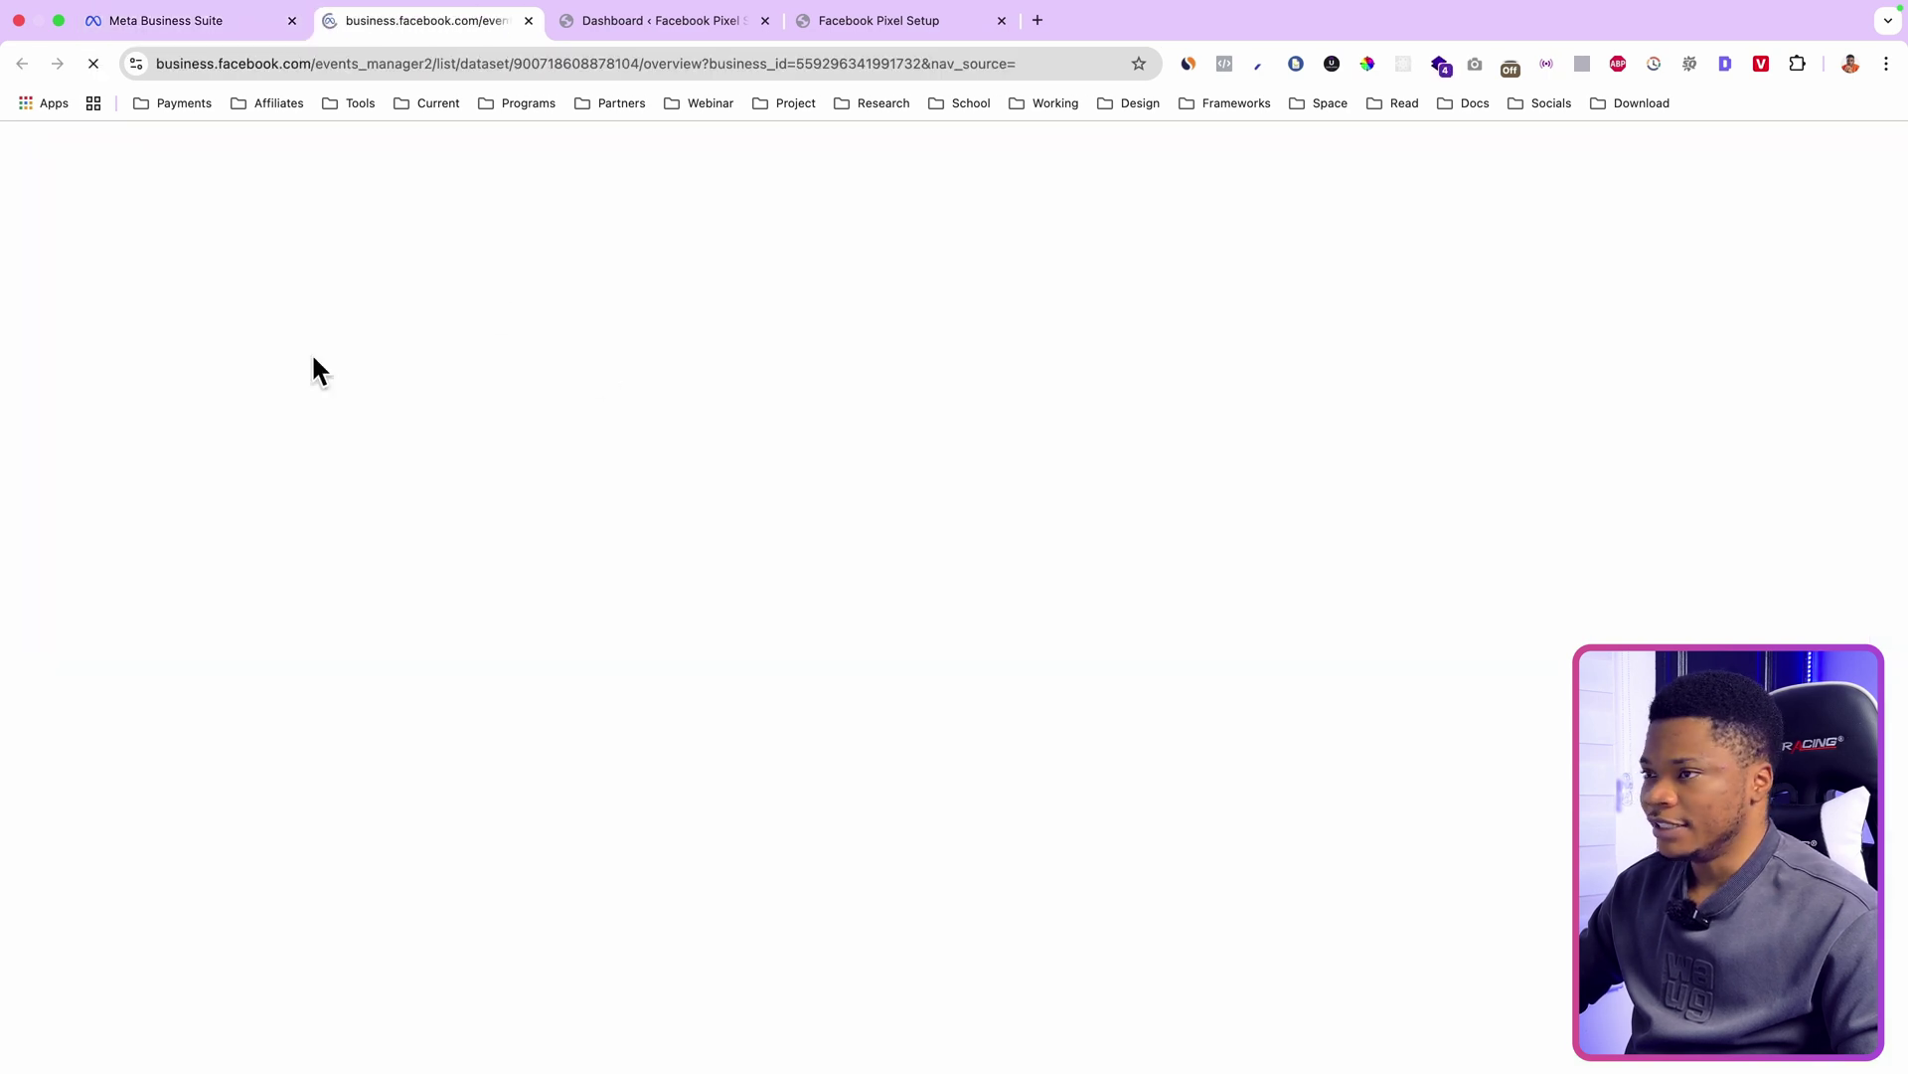
scroll(1084, 755, "down", 2)
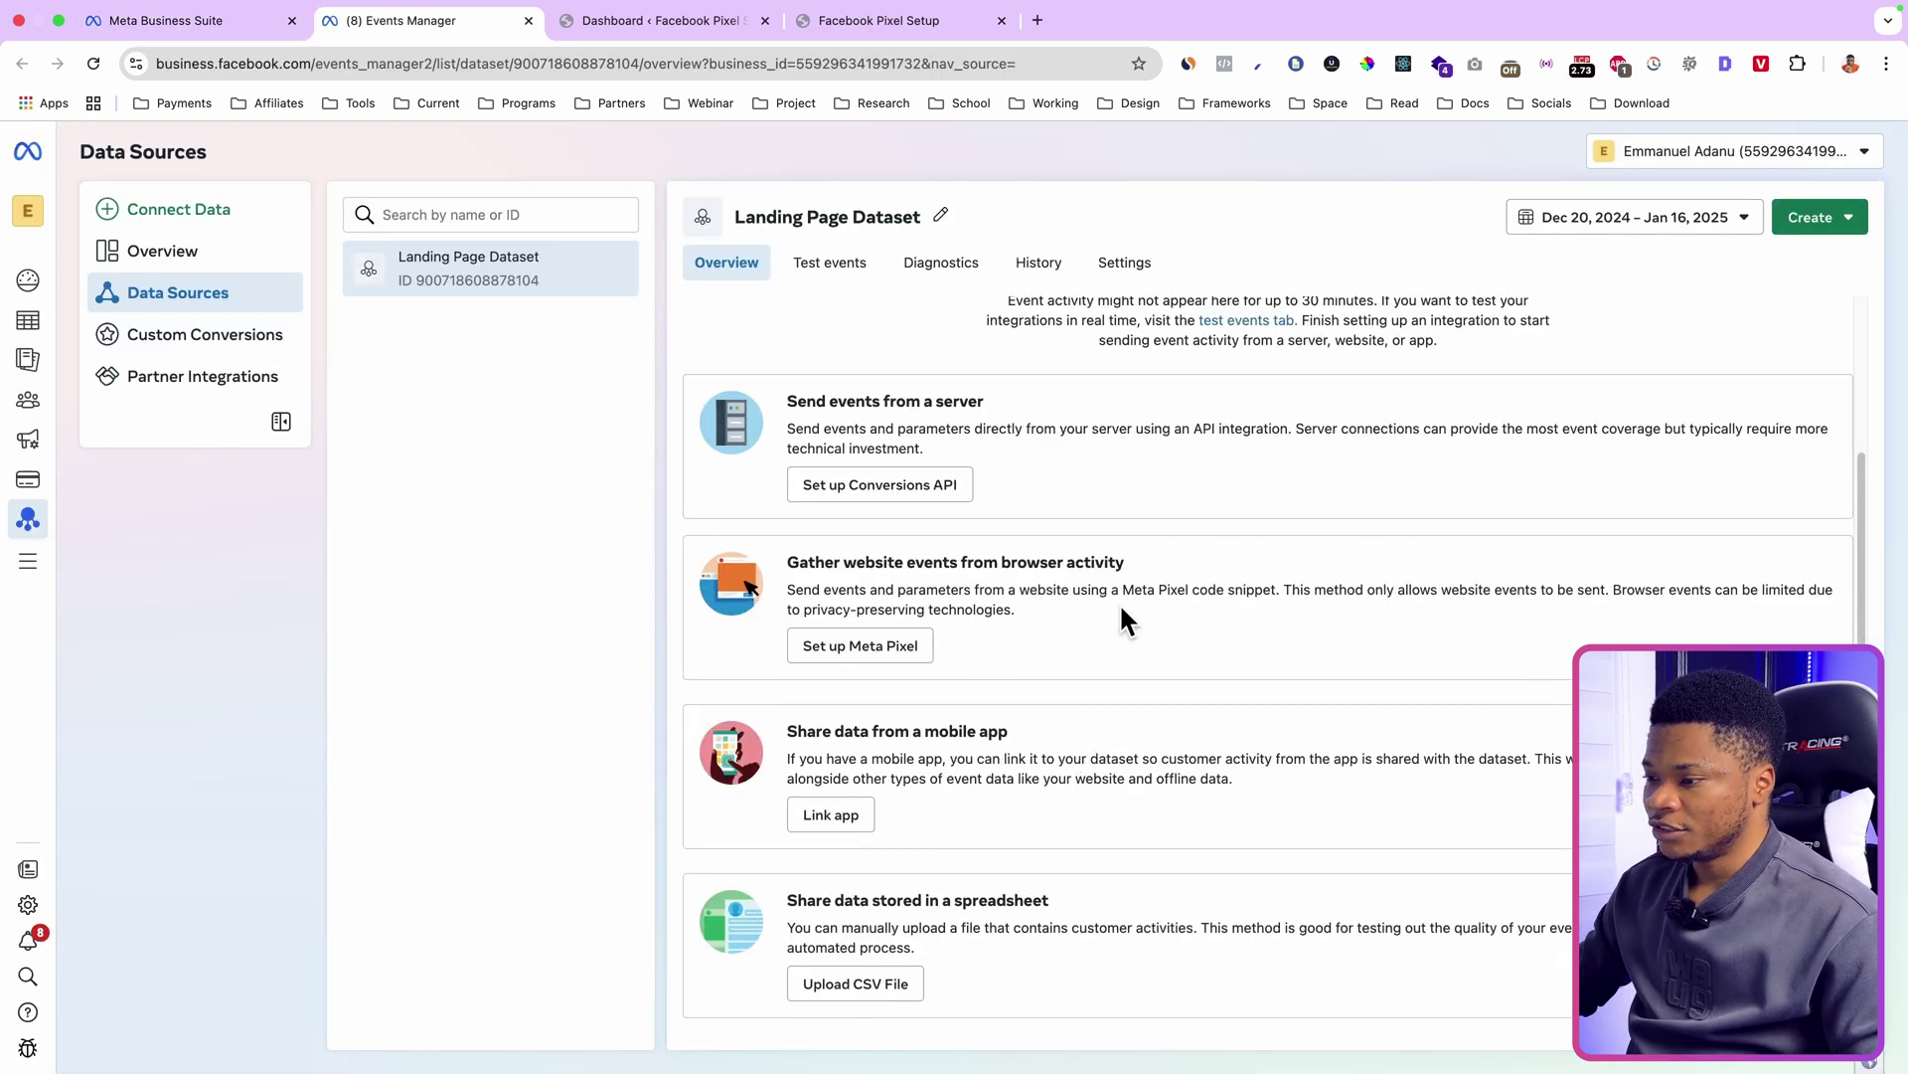
Step: Start the Meta Pixel setup to connect the website's activity to the dataset
left_click(848, 646)
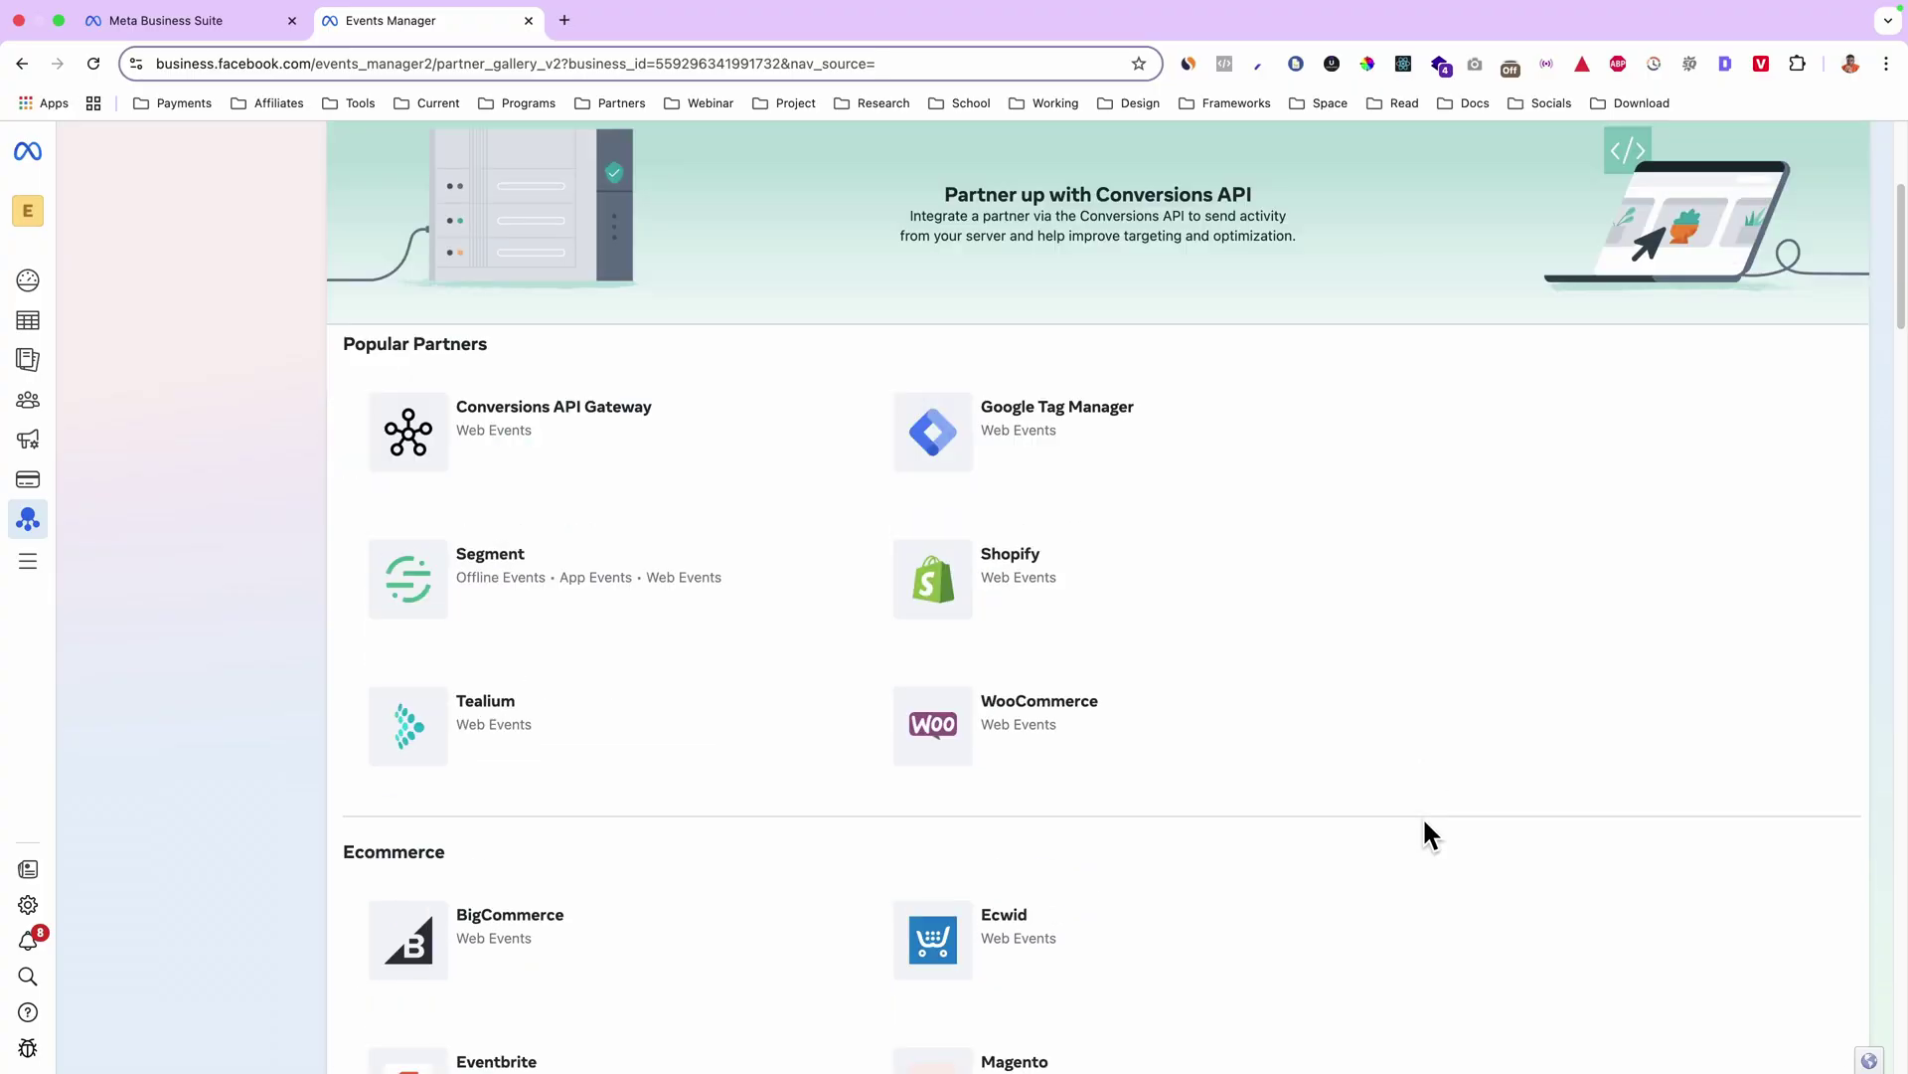
scroll(1424, 823, "down", 10)
scroll(1428, 833, "down", 8)
scroll(1430, 839, "down", 7)
scroll(1432, 848, "down", 9)
scroll(1429, 851, "down", 8)
scroll(1430, 852, "down", 3)
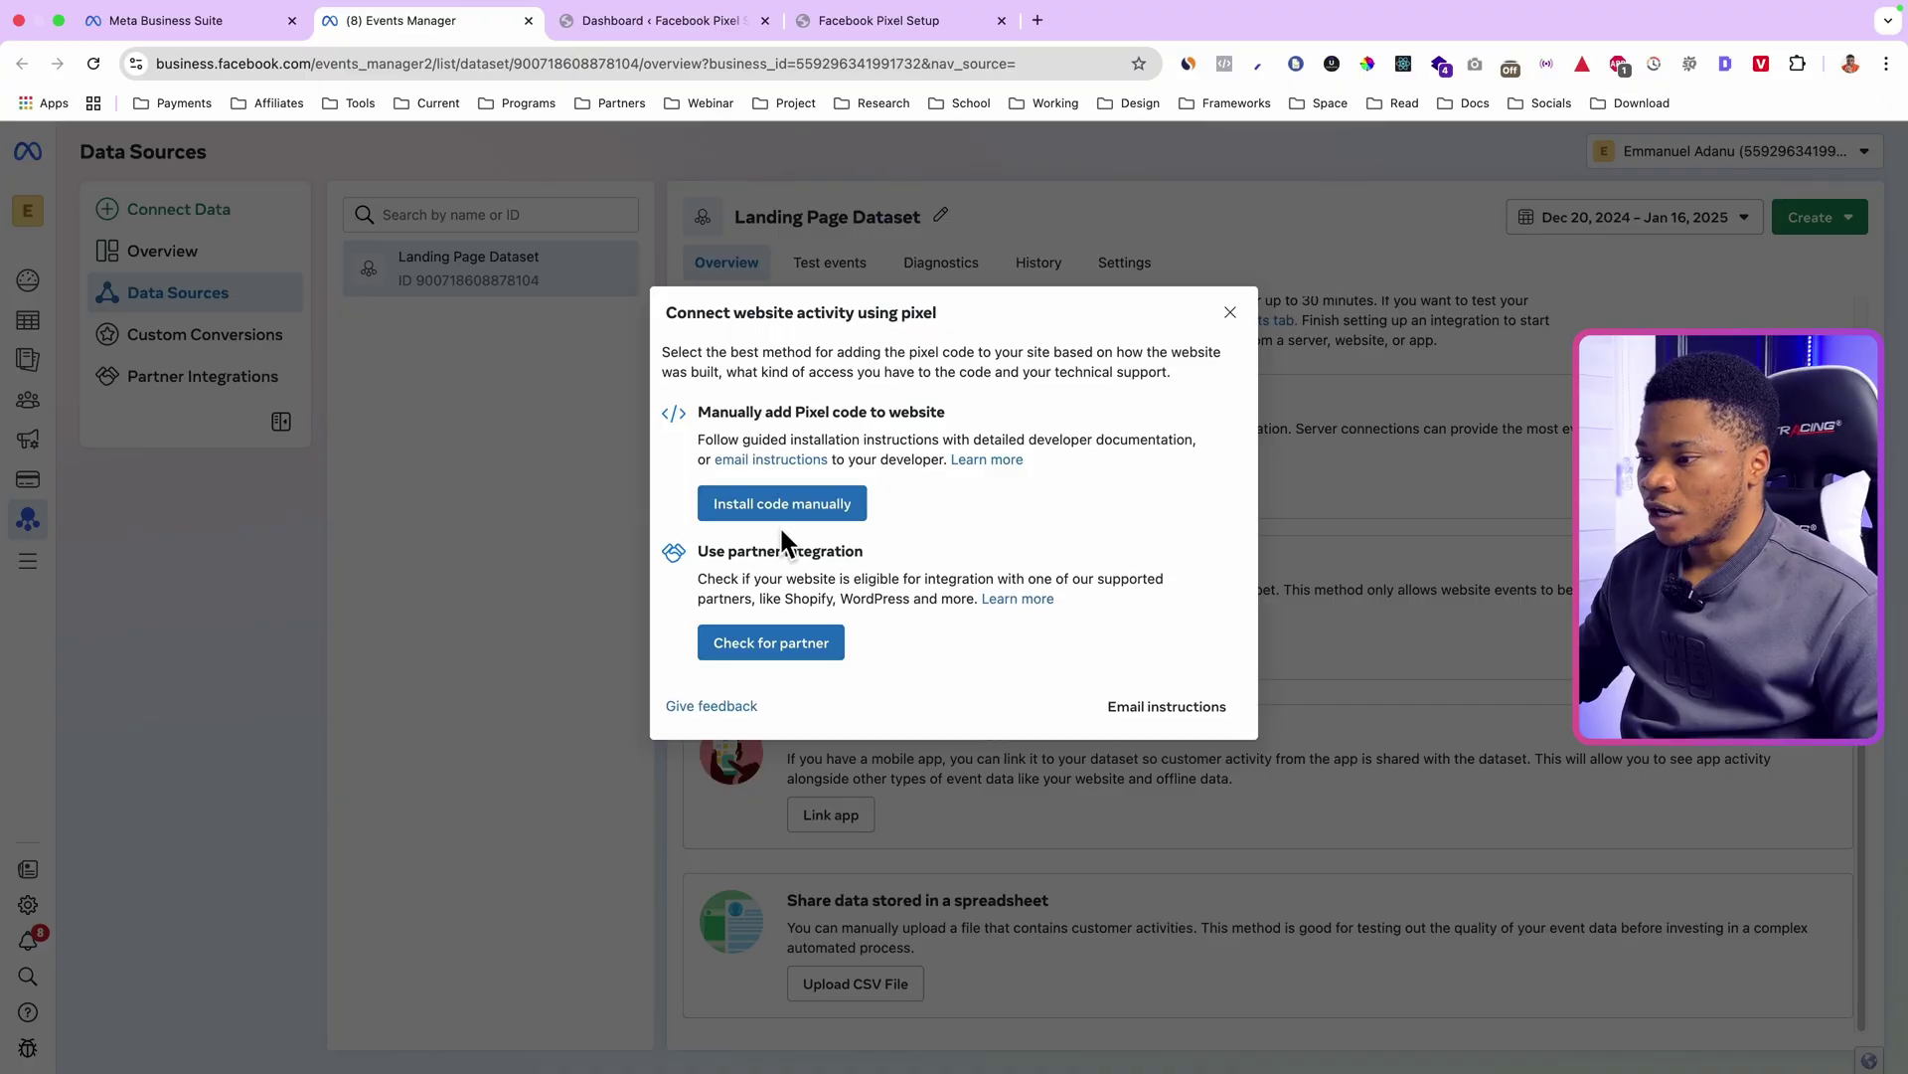
Step: Pick manual installation, copy the Meta Pixel base code, and switch to the WordPress Dashboard
left_click(762, 507)
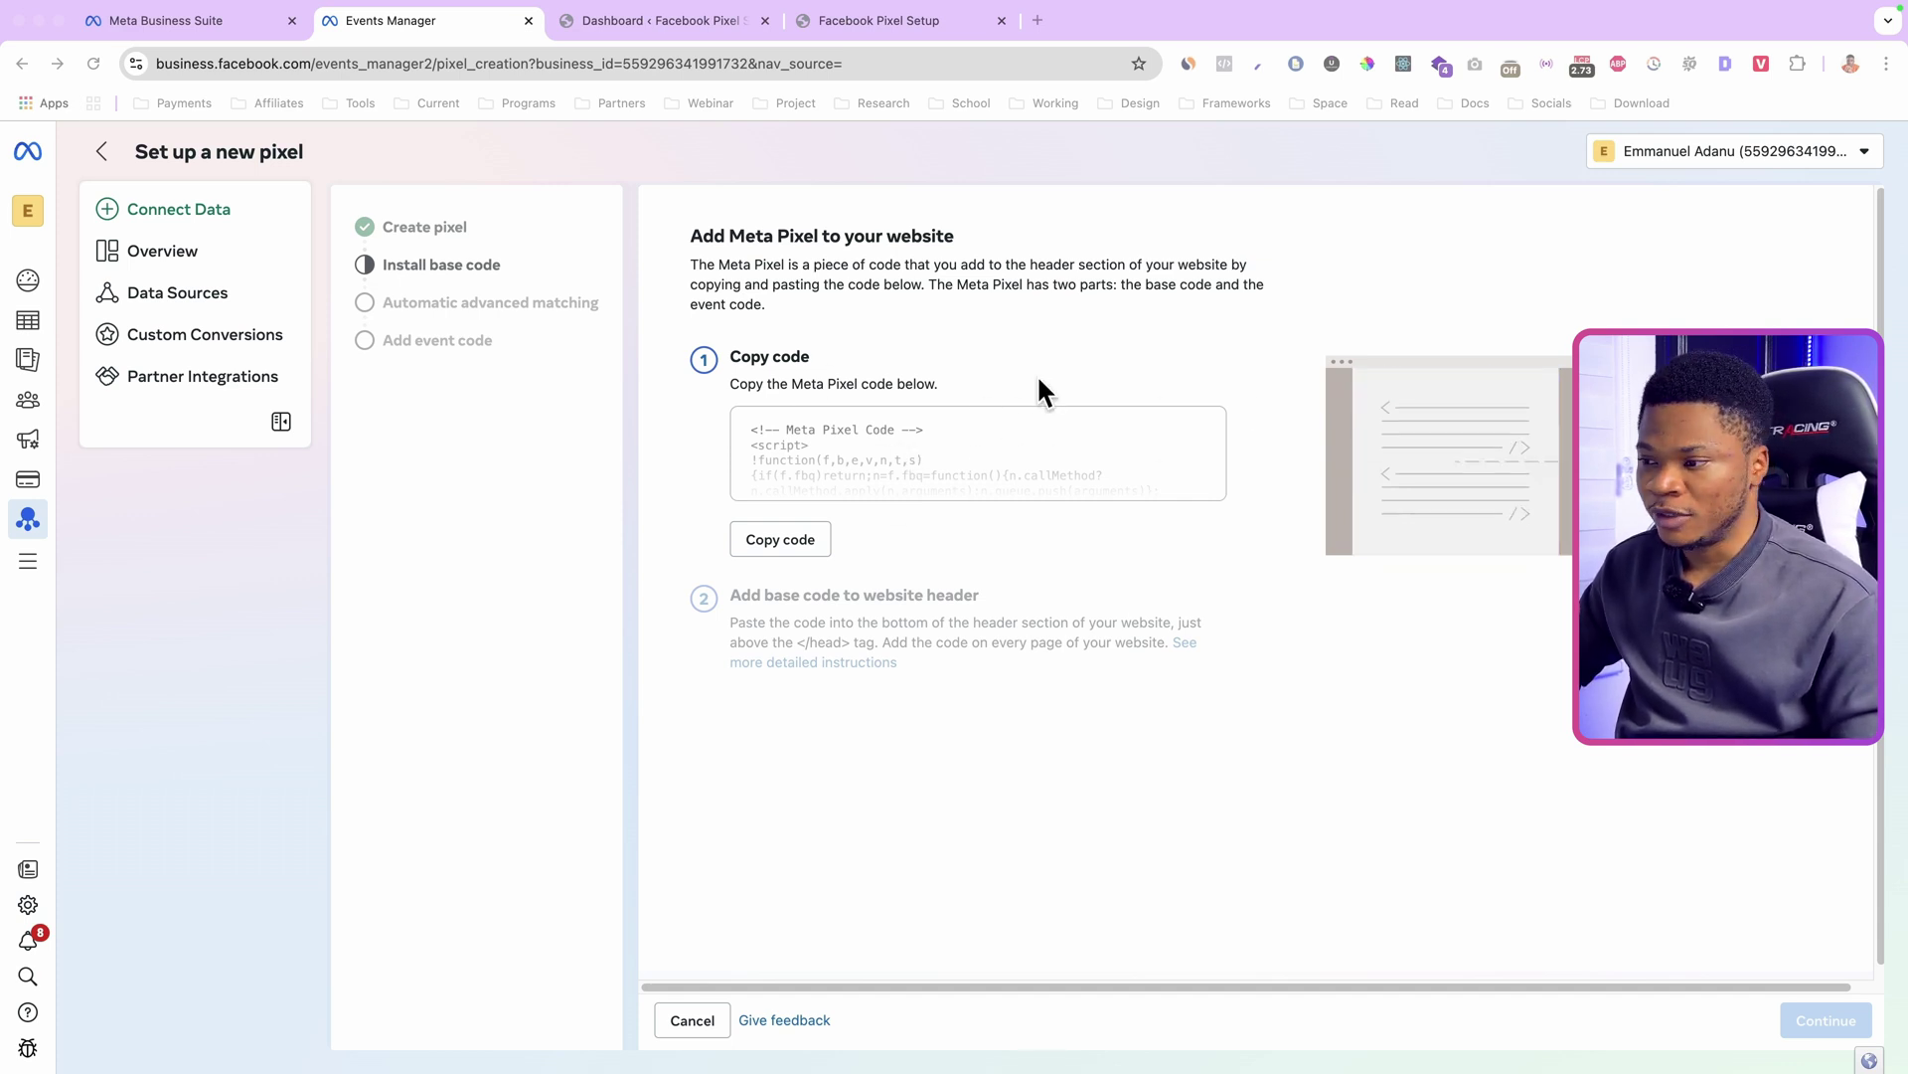
left_click(781, 542)
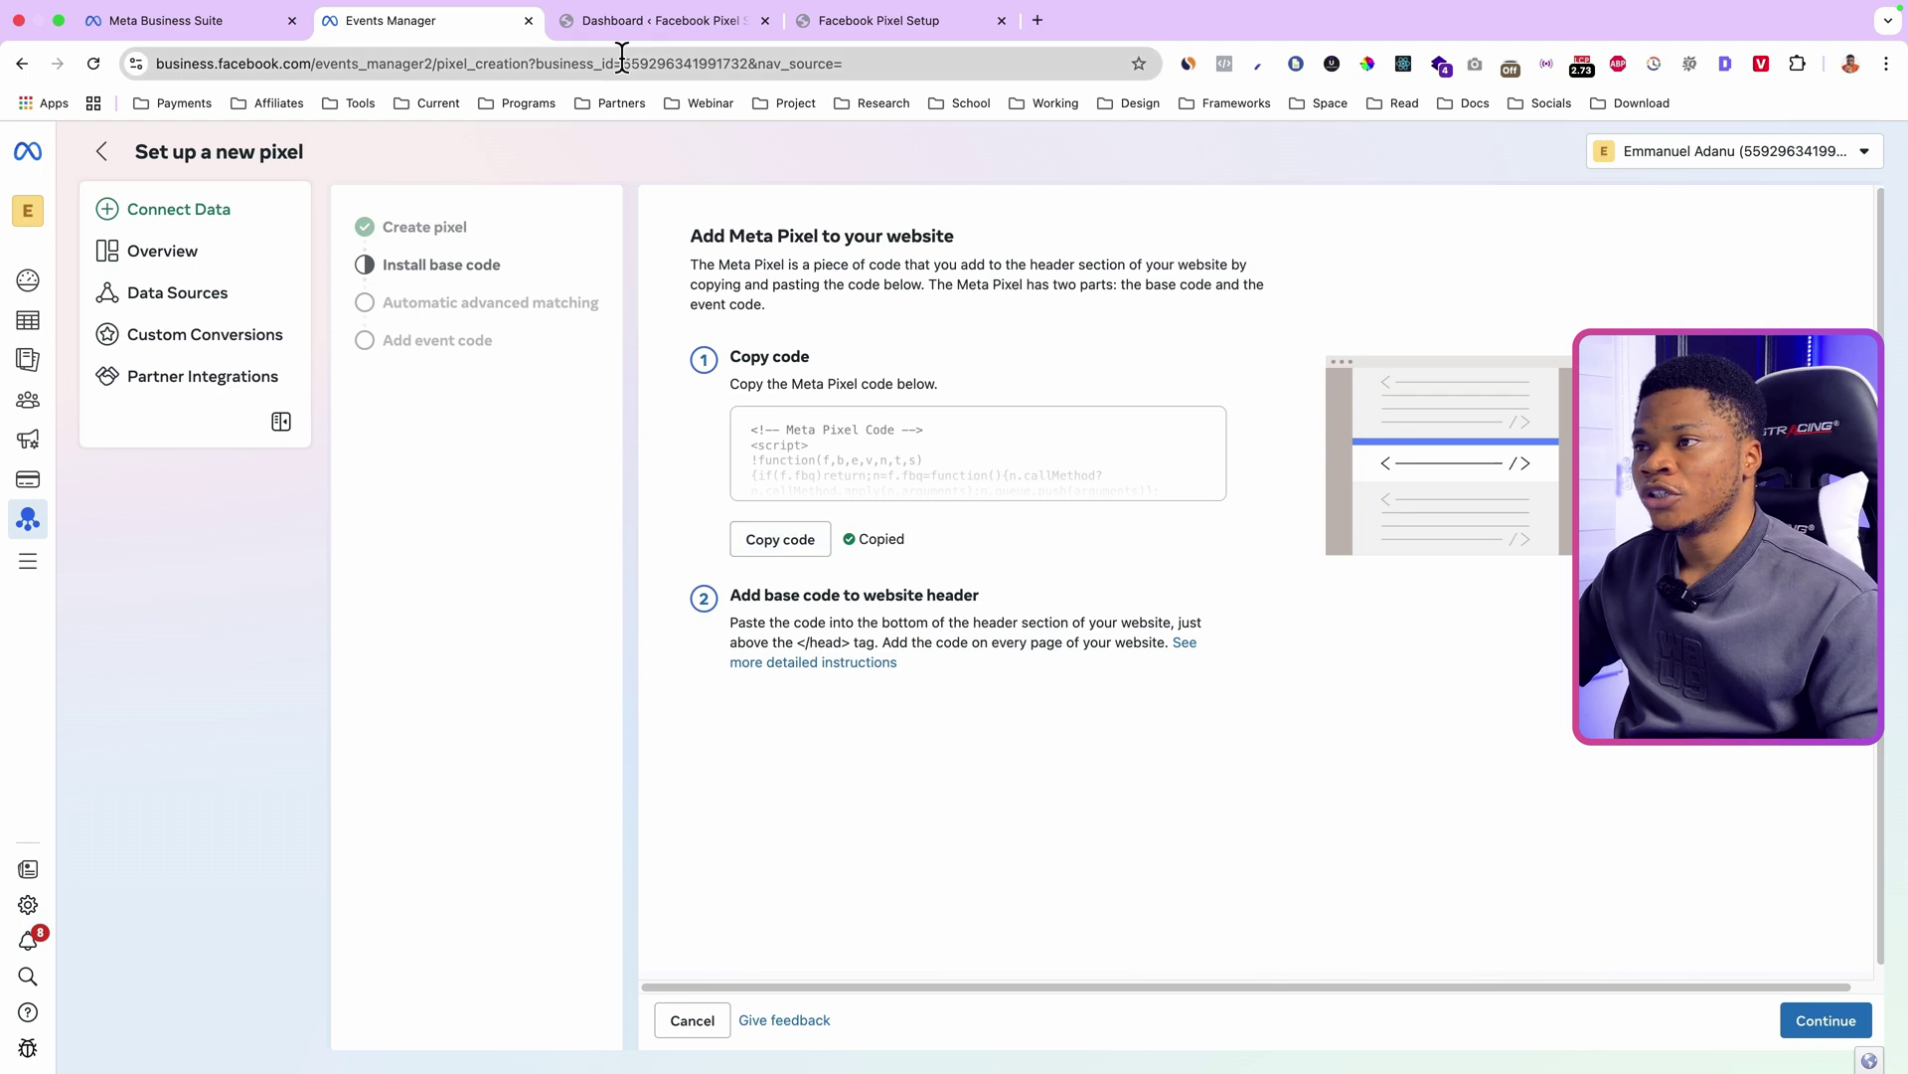
left_click(626, 22)
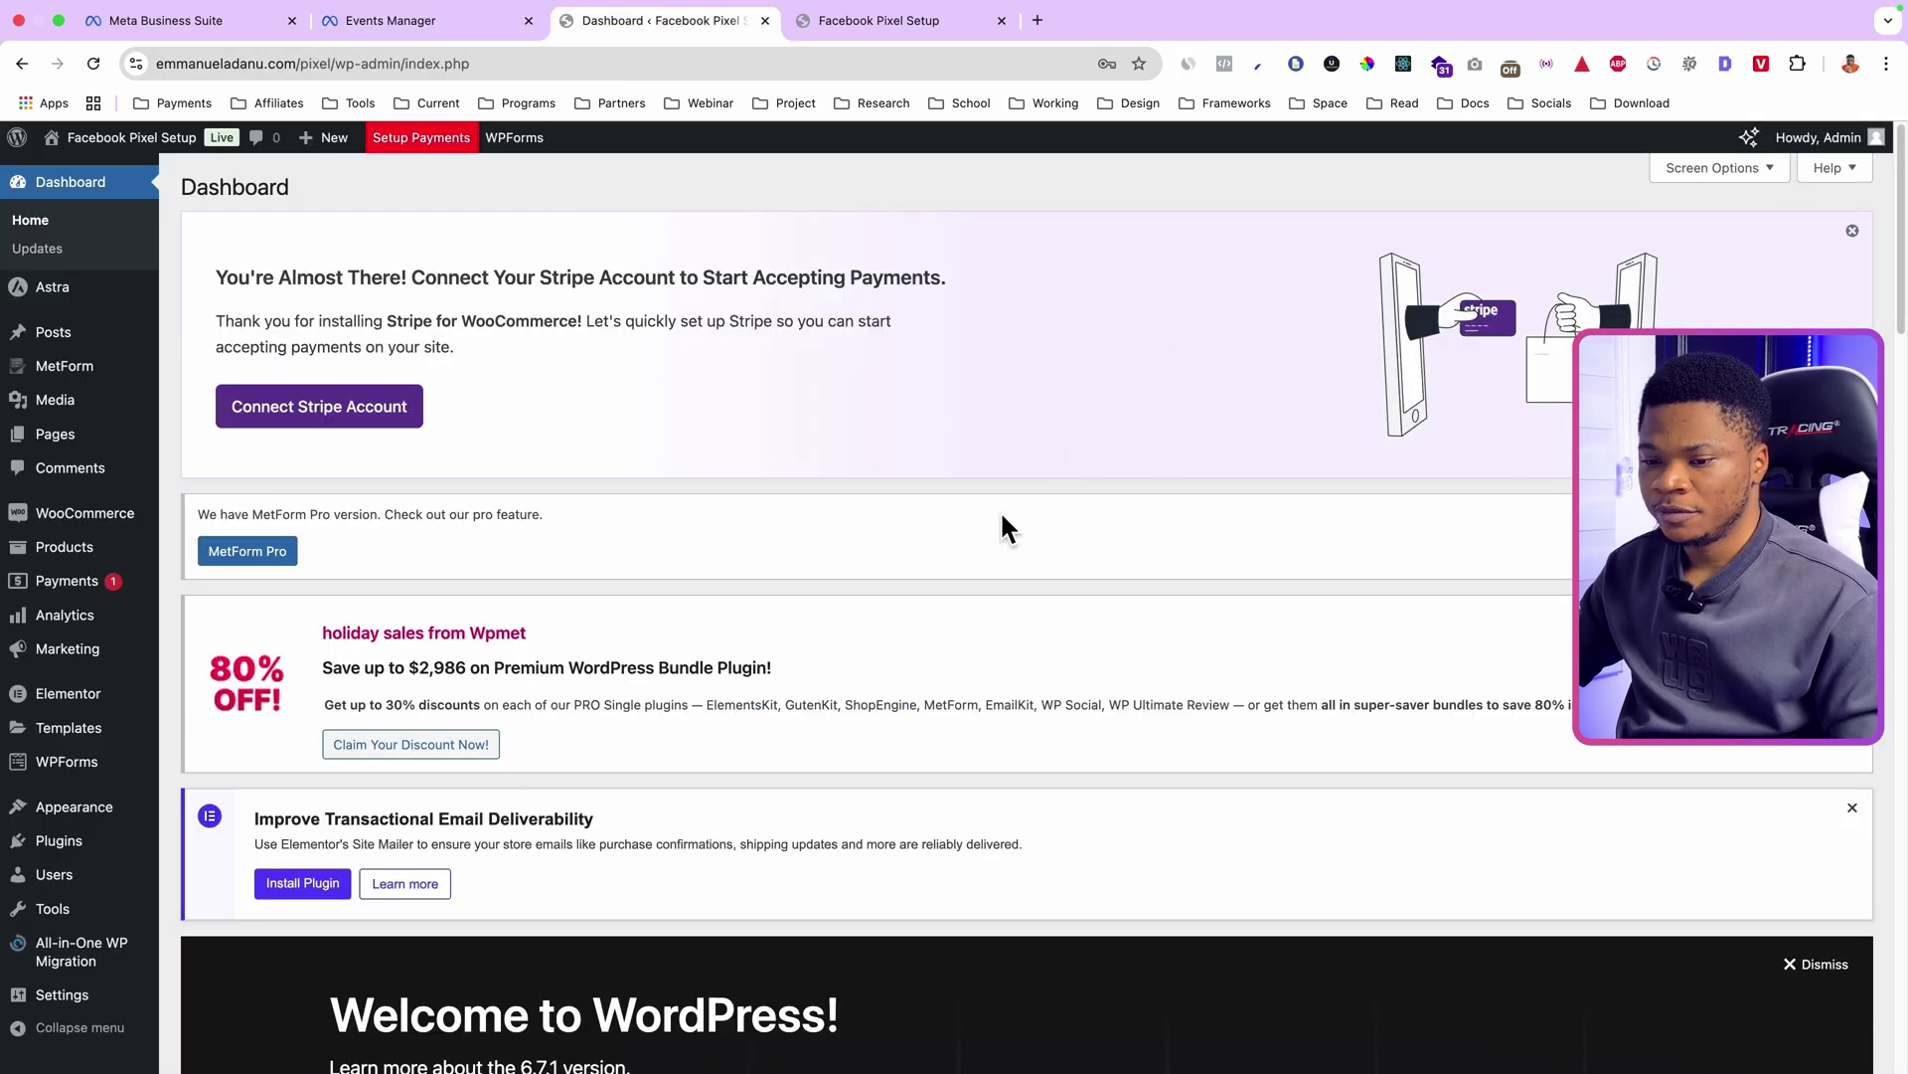
Step: Search the plugin directory for WPCODE, then install and activate the WPCode plugin
mouse_move(87, 847)
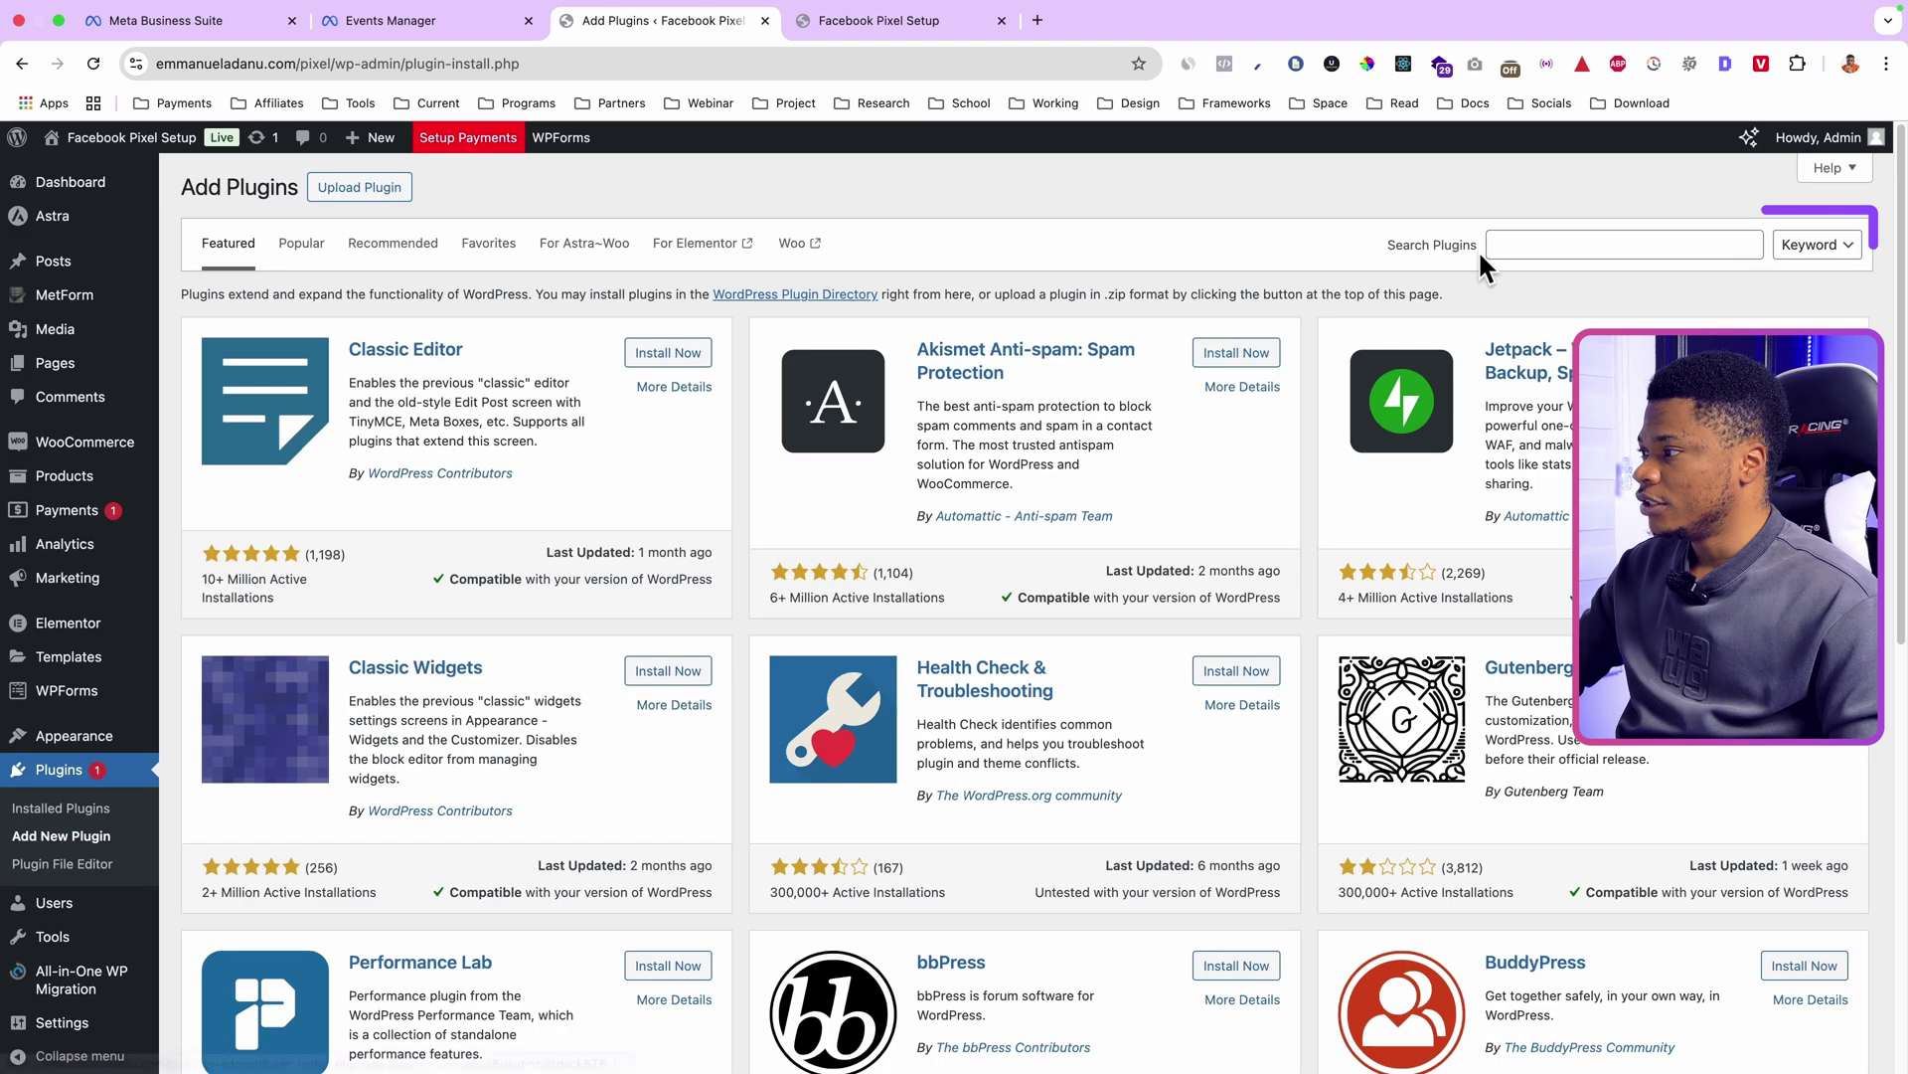
left_click(1521, 245)
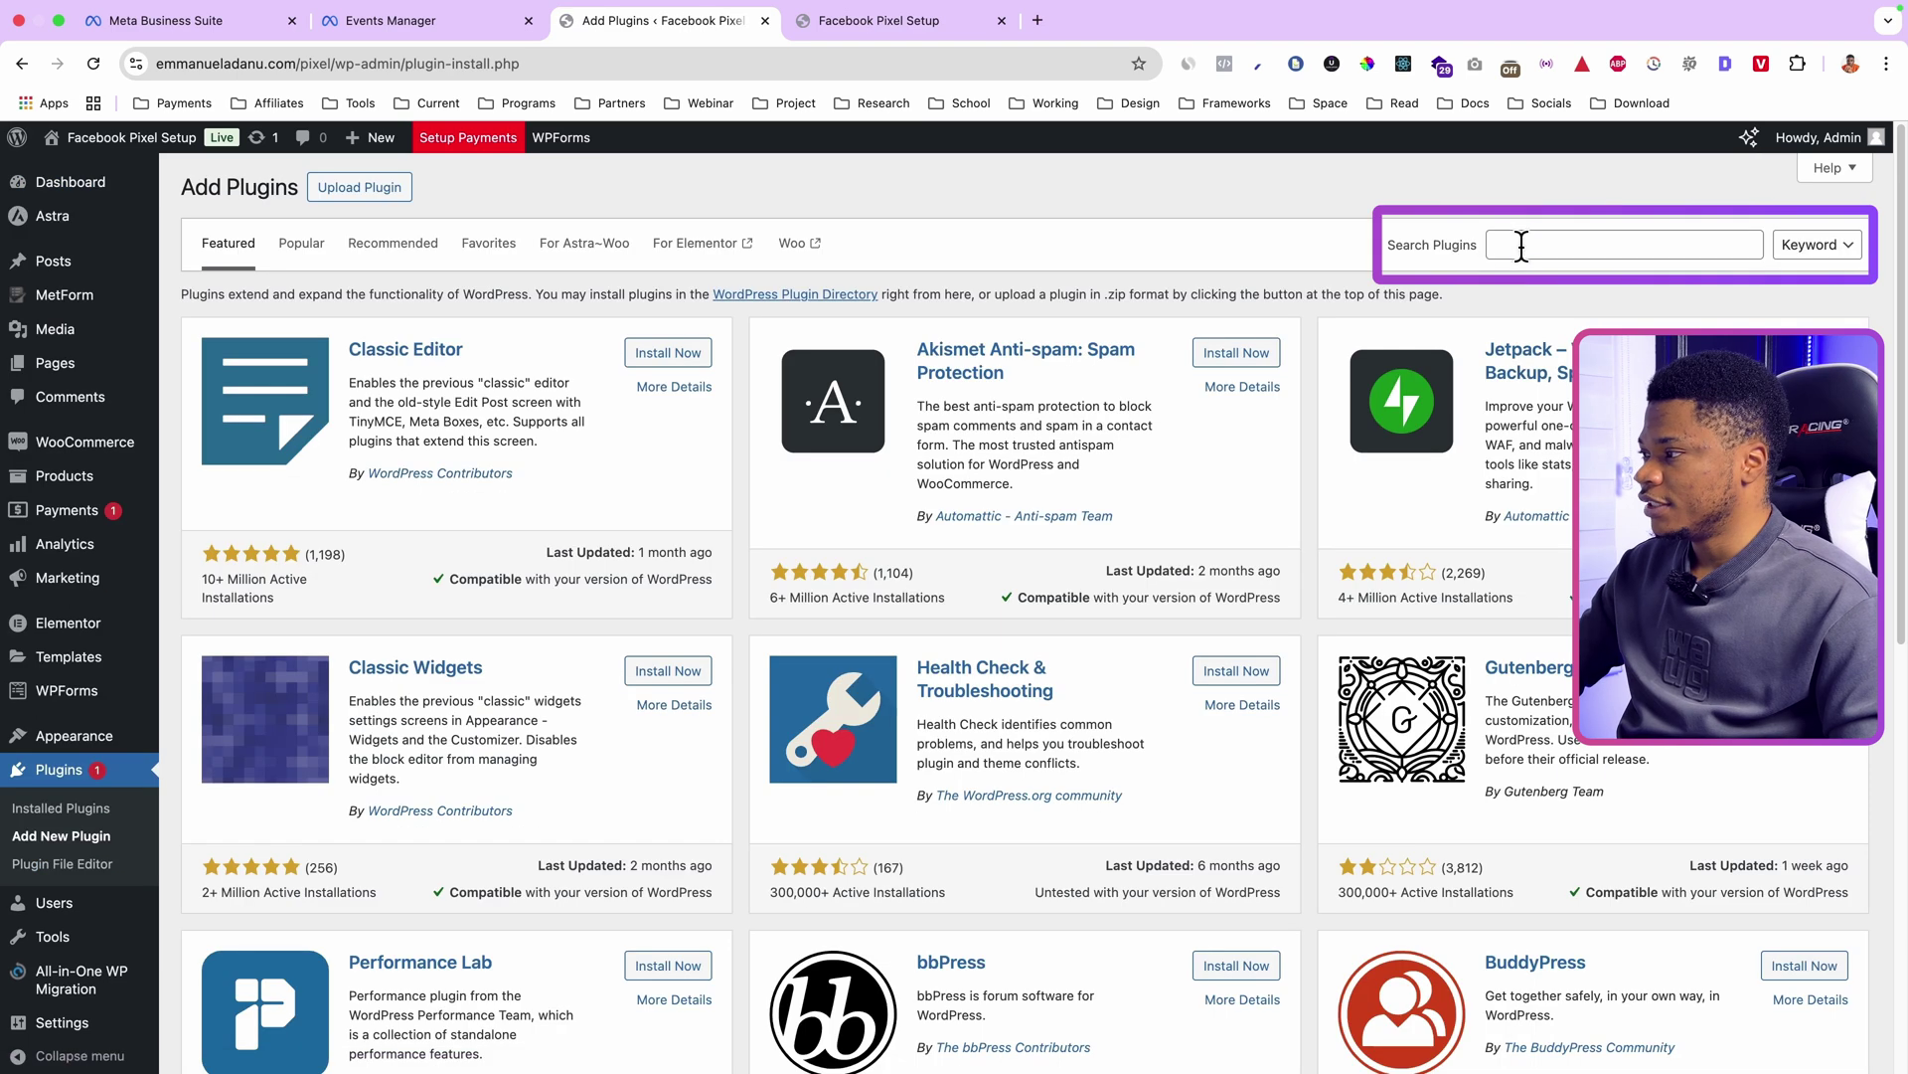
type("WPCODE")
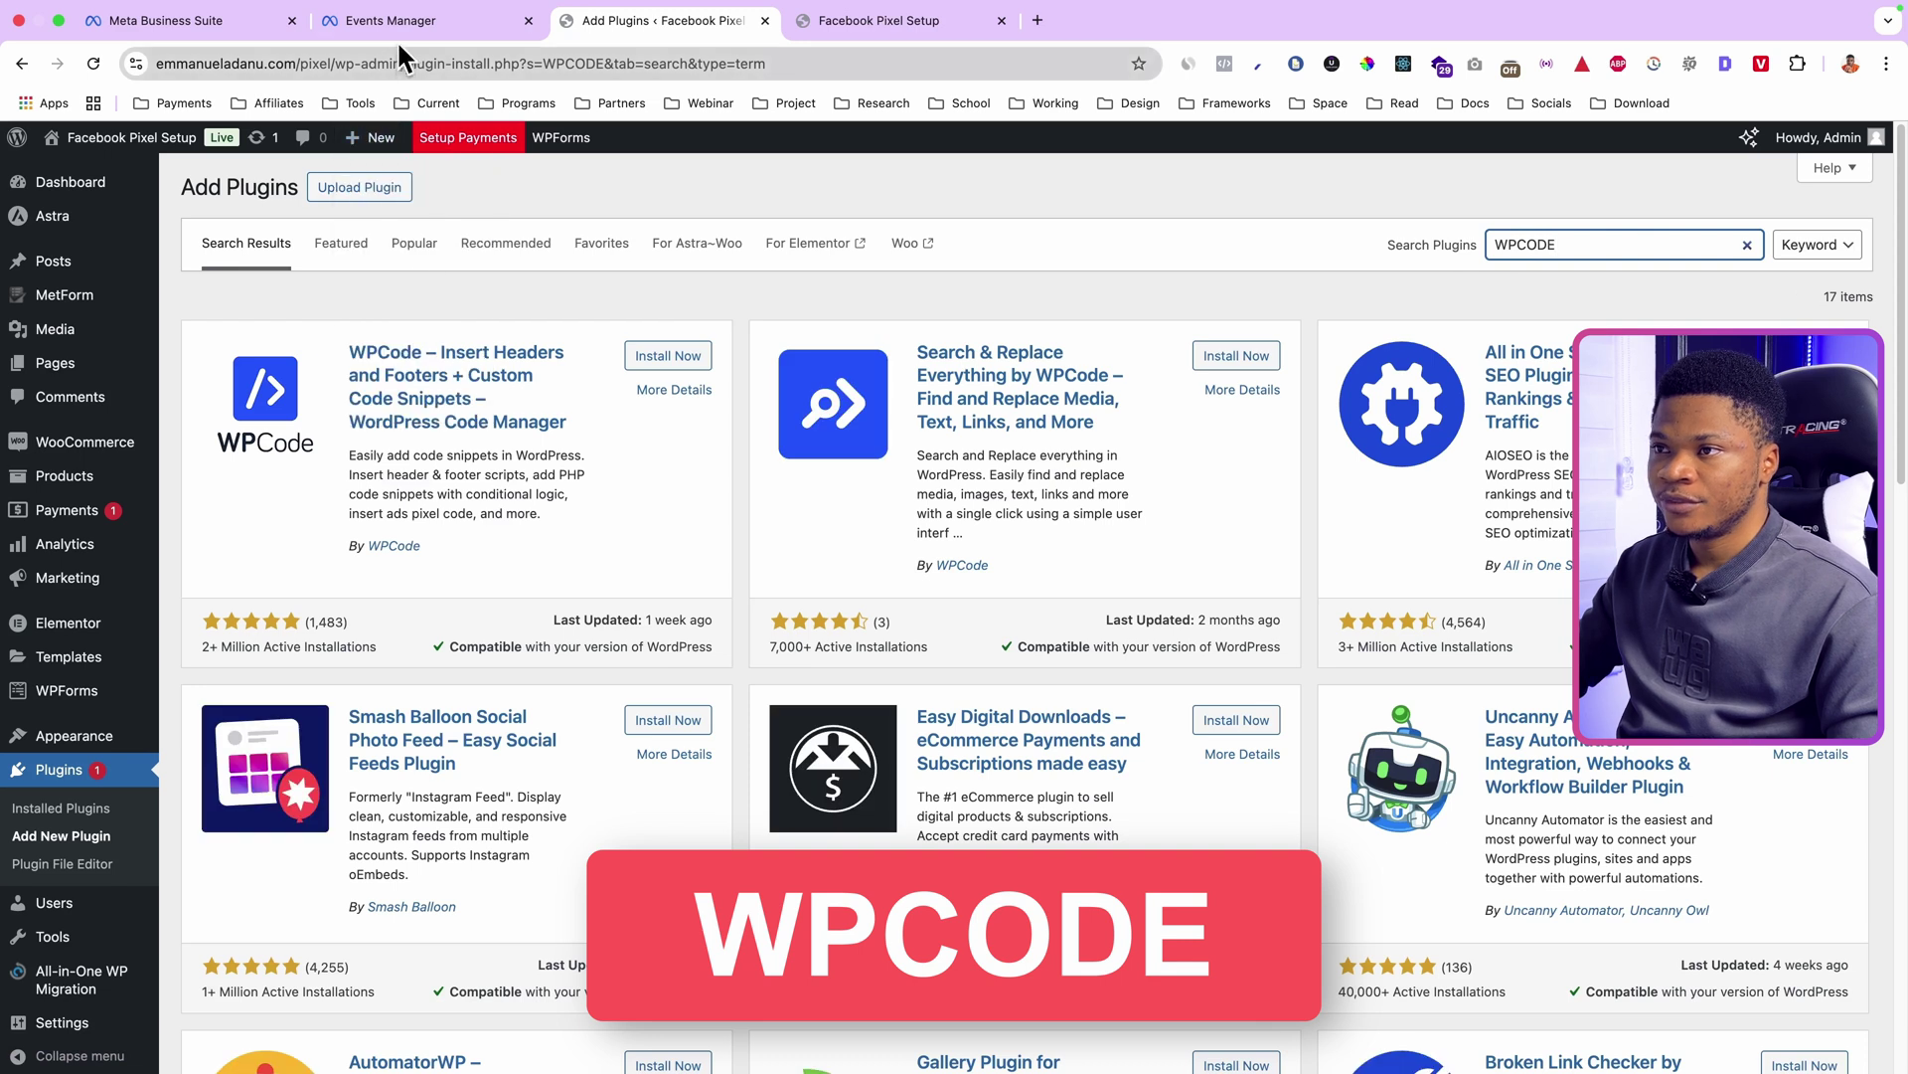
left_click(395, 28)
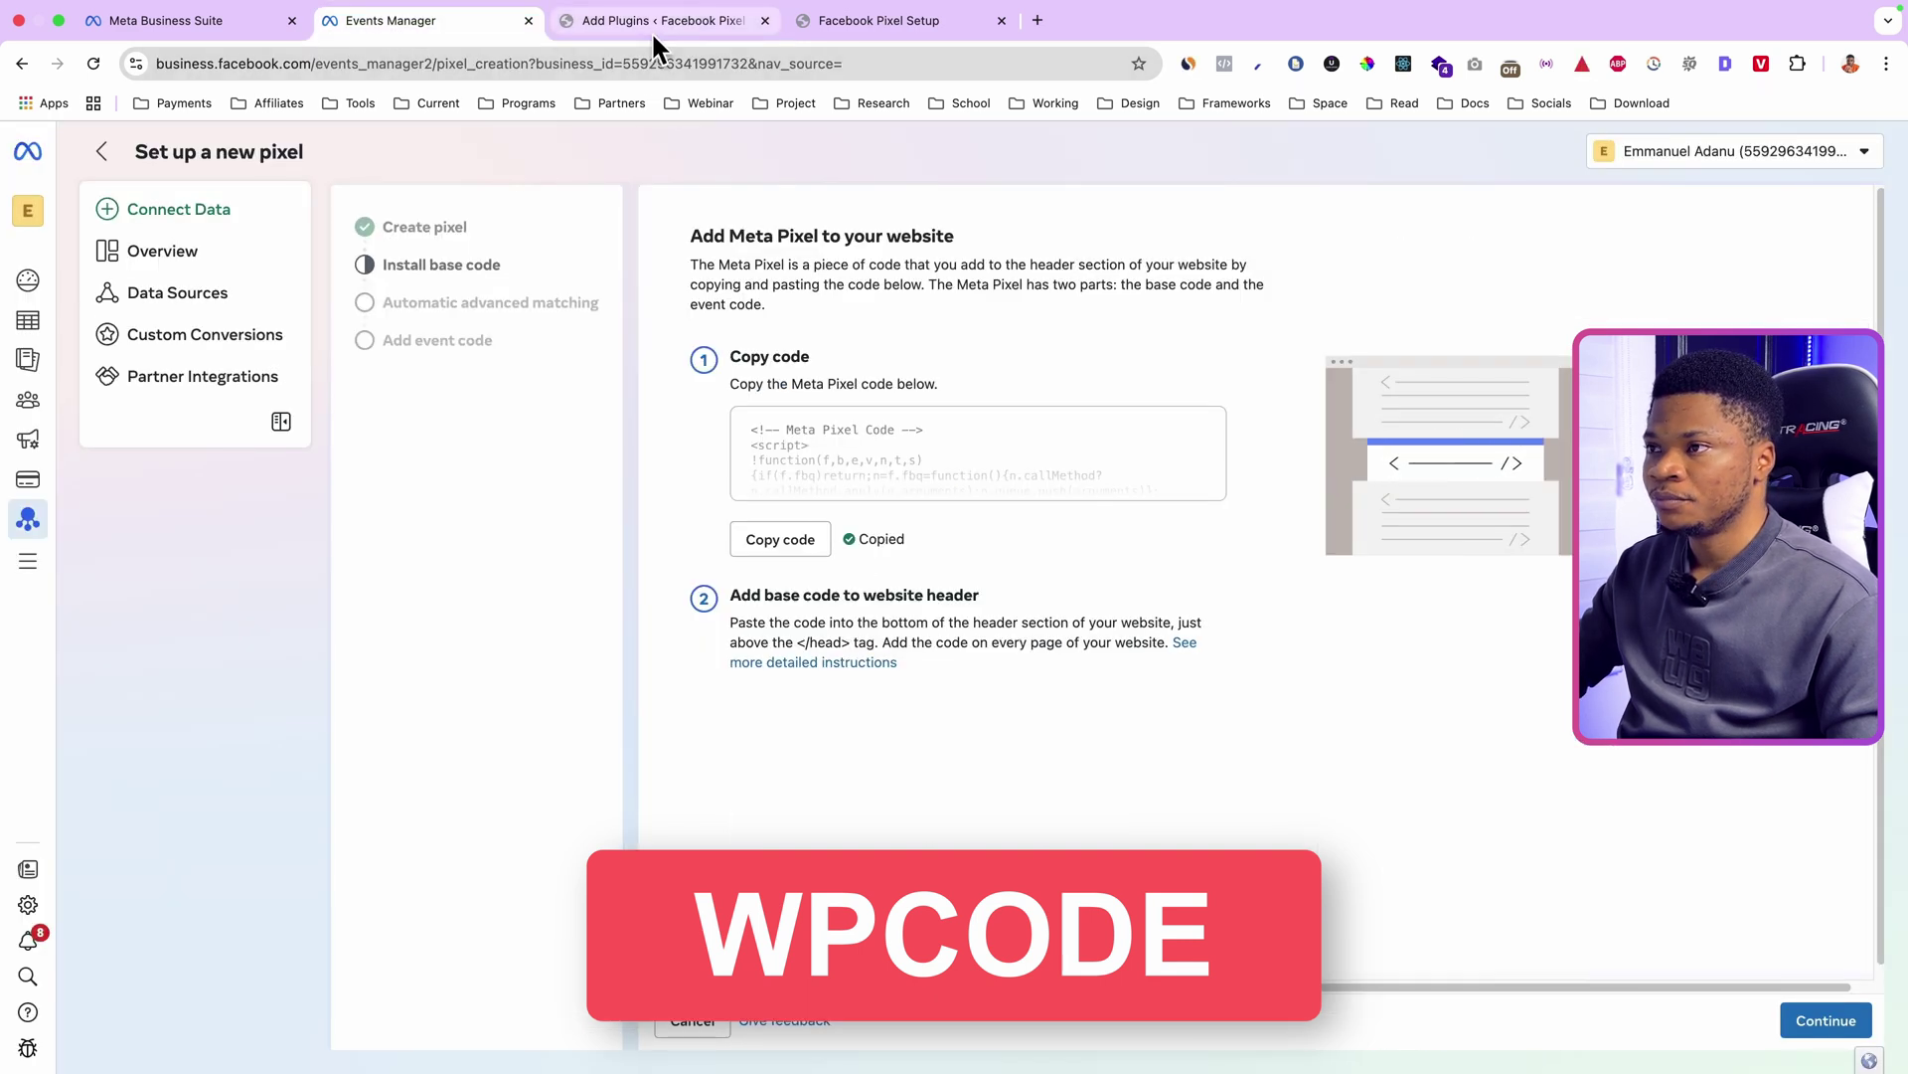
left_click(652, 28)
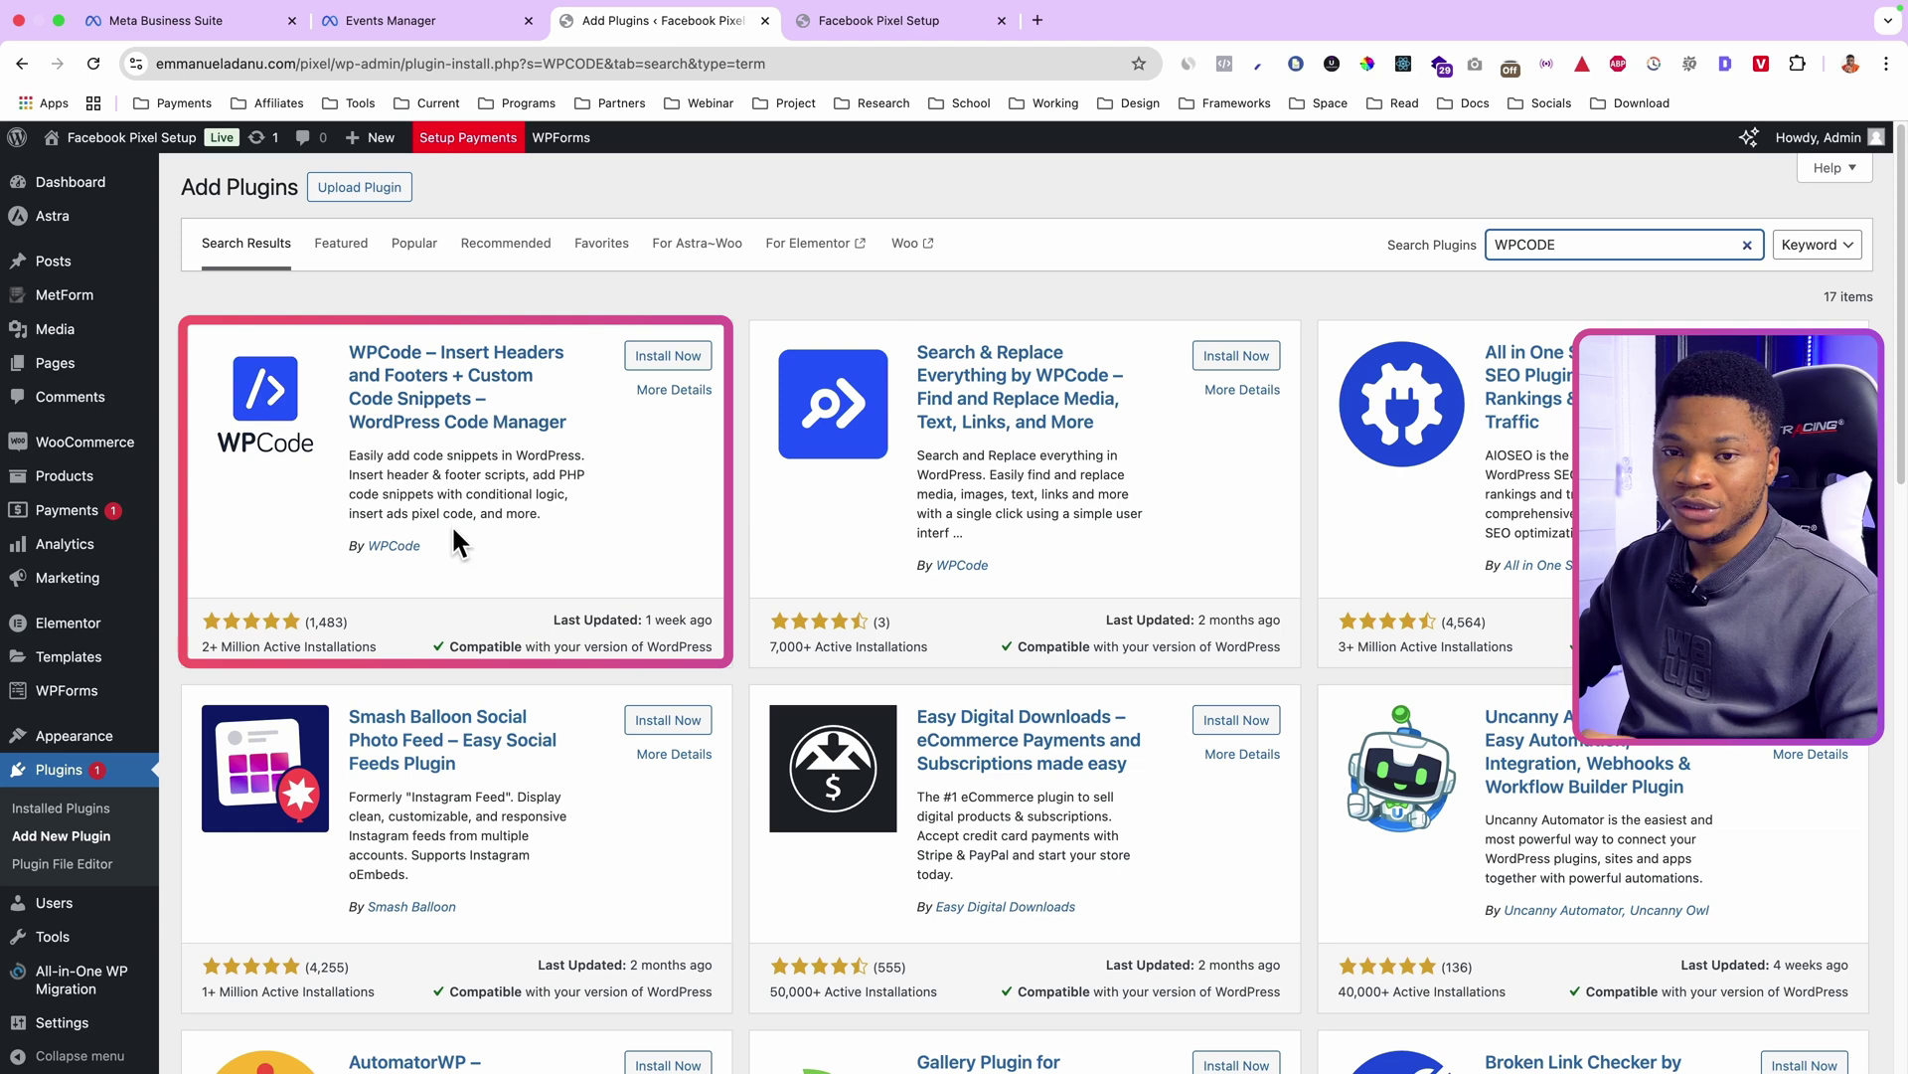
left_click(253, 617)
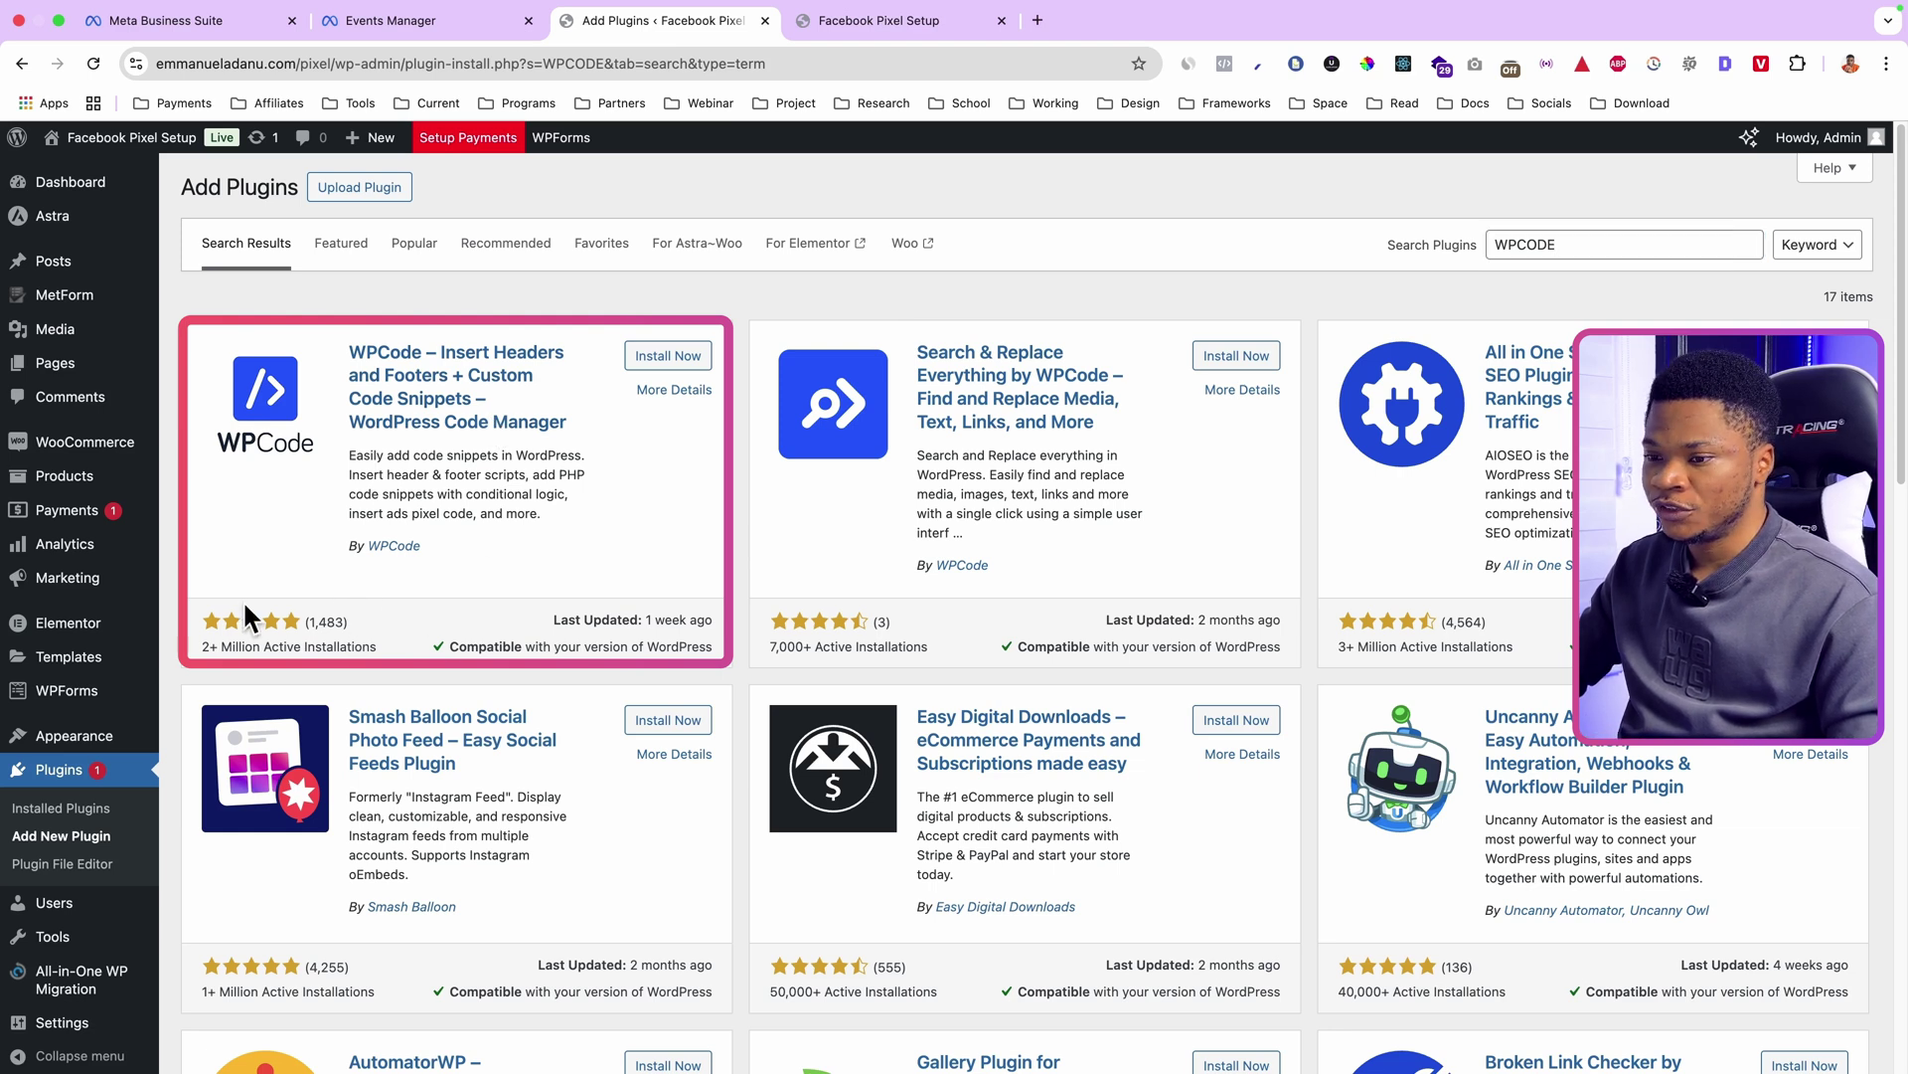
left_click(670, 357)
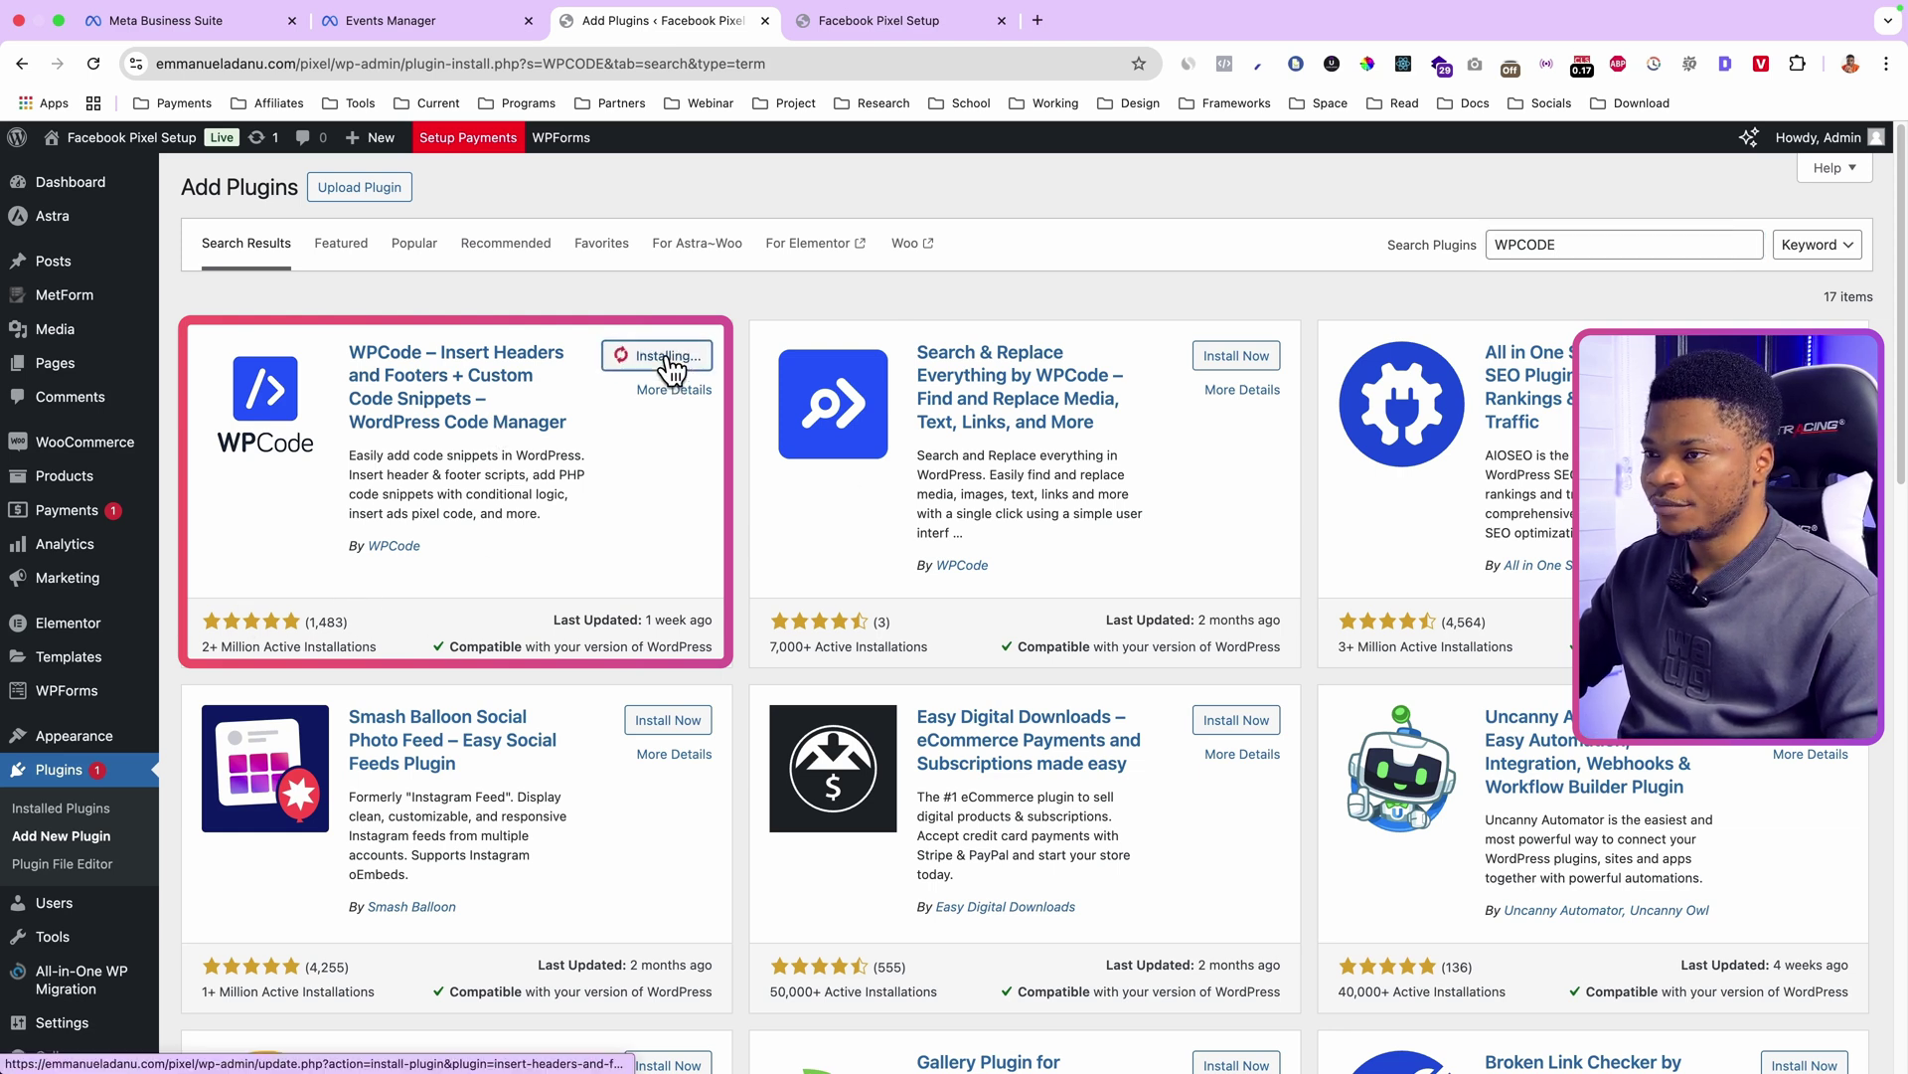
left_click(682, 360)
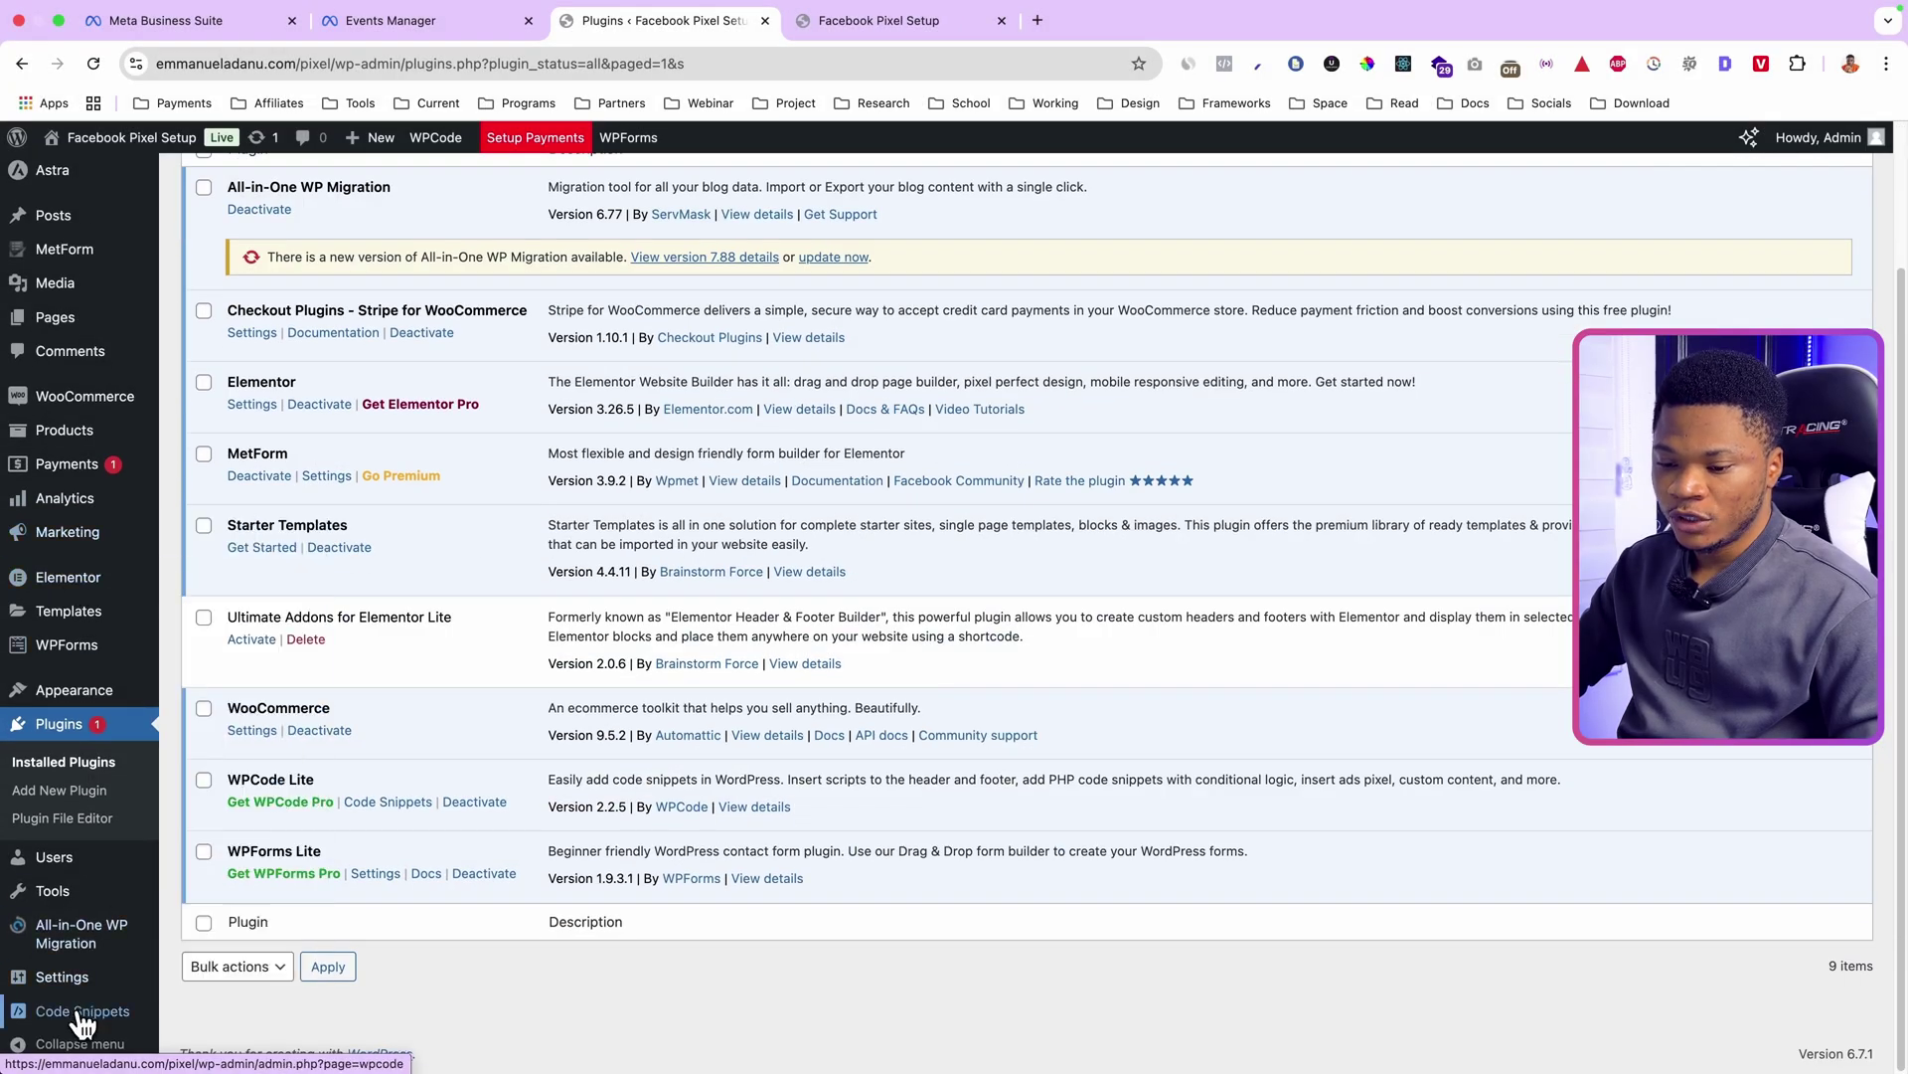
Step: Paste the Meta Pixel code into WPCode's Header & Footer Header box and save it
mouse_move(72, 1016)
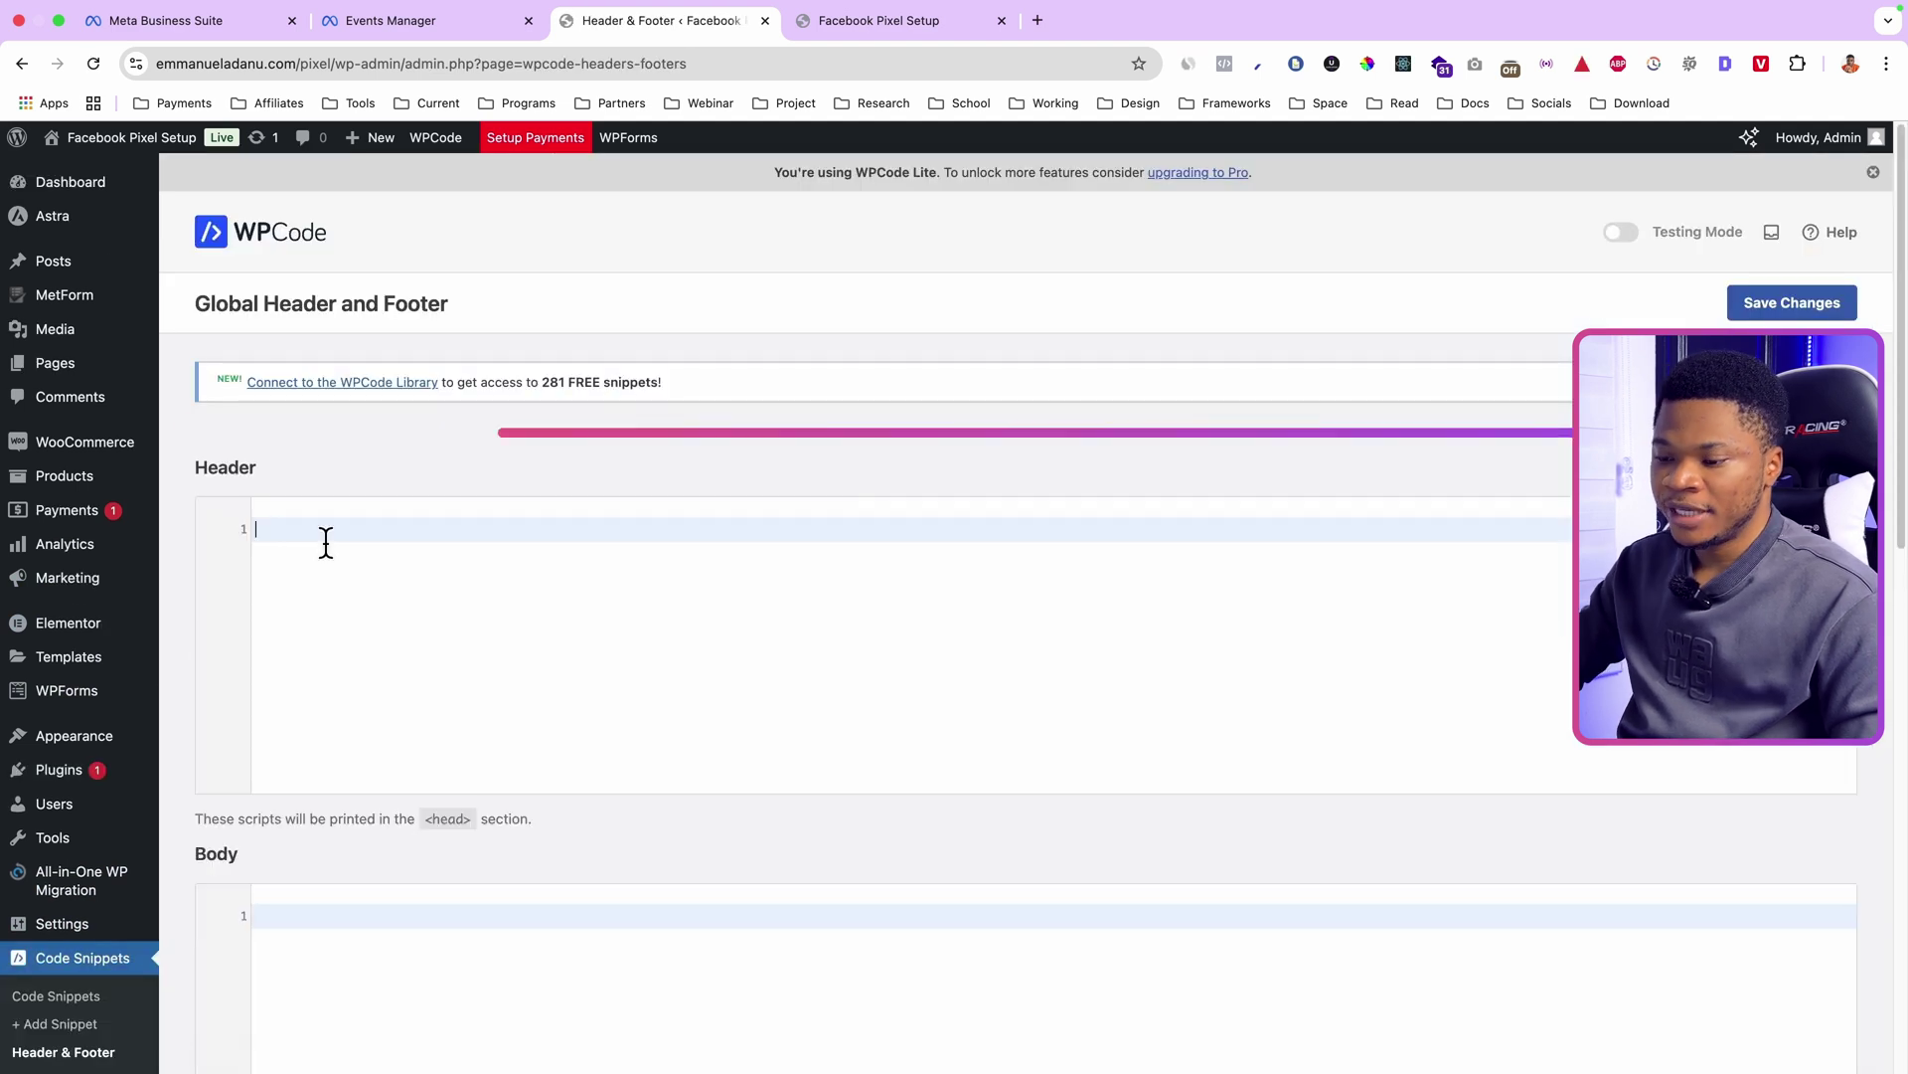
left_click(324, 541)
key("super+v")
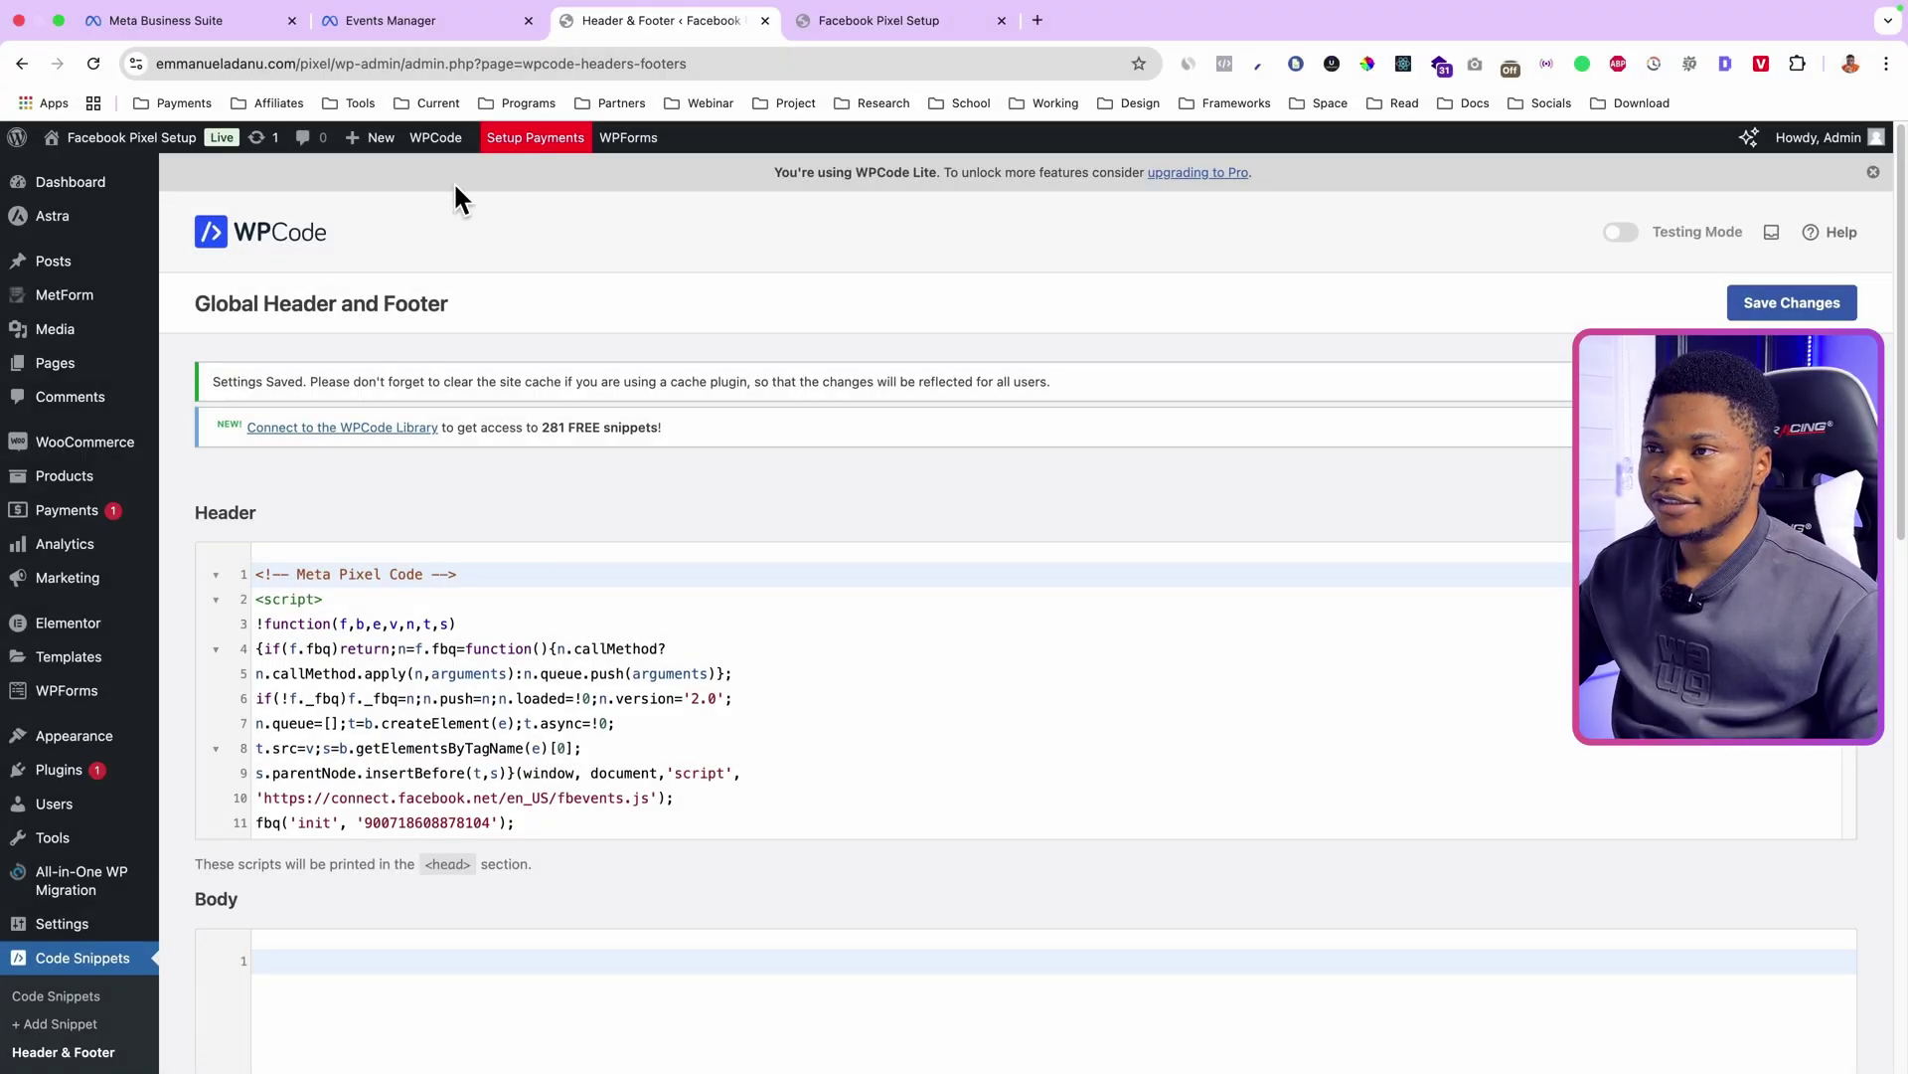
left_click(413, 28)
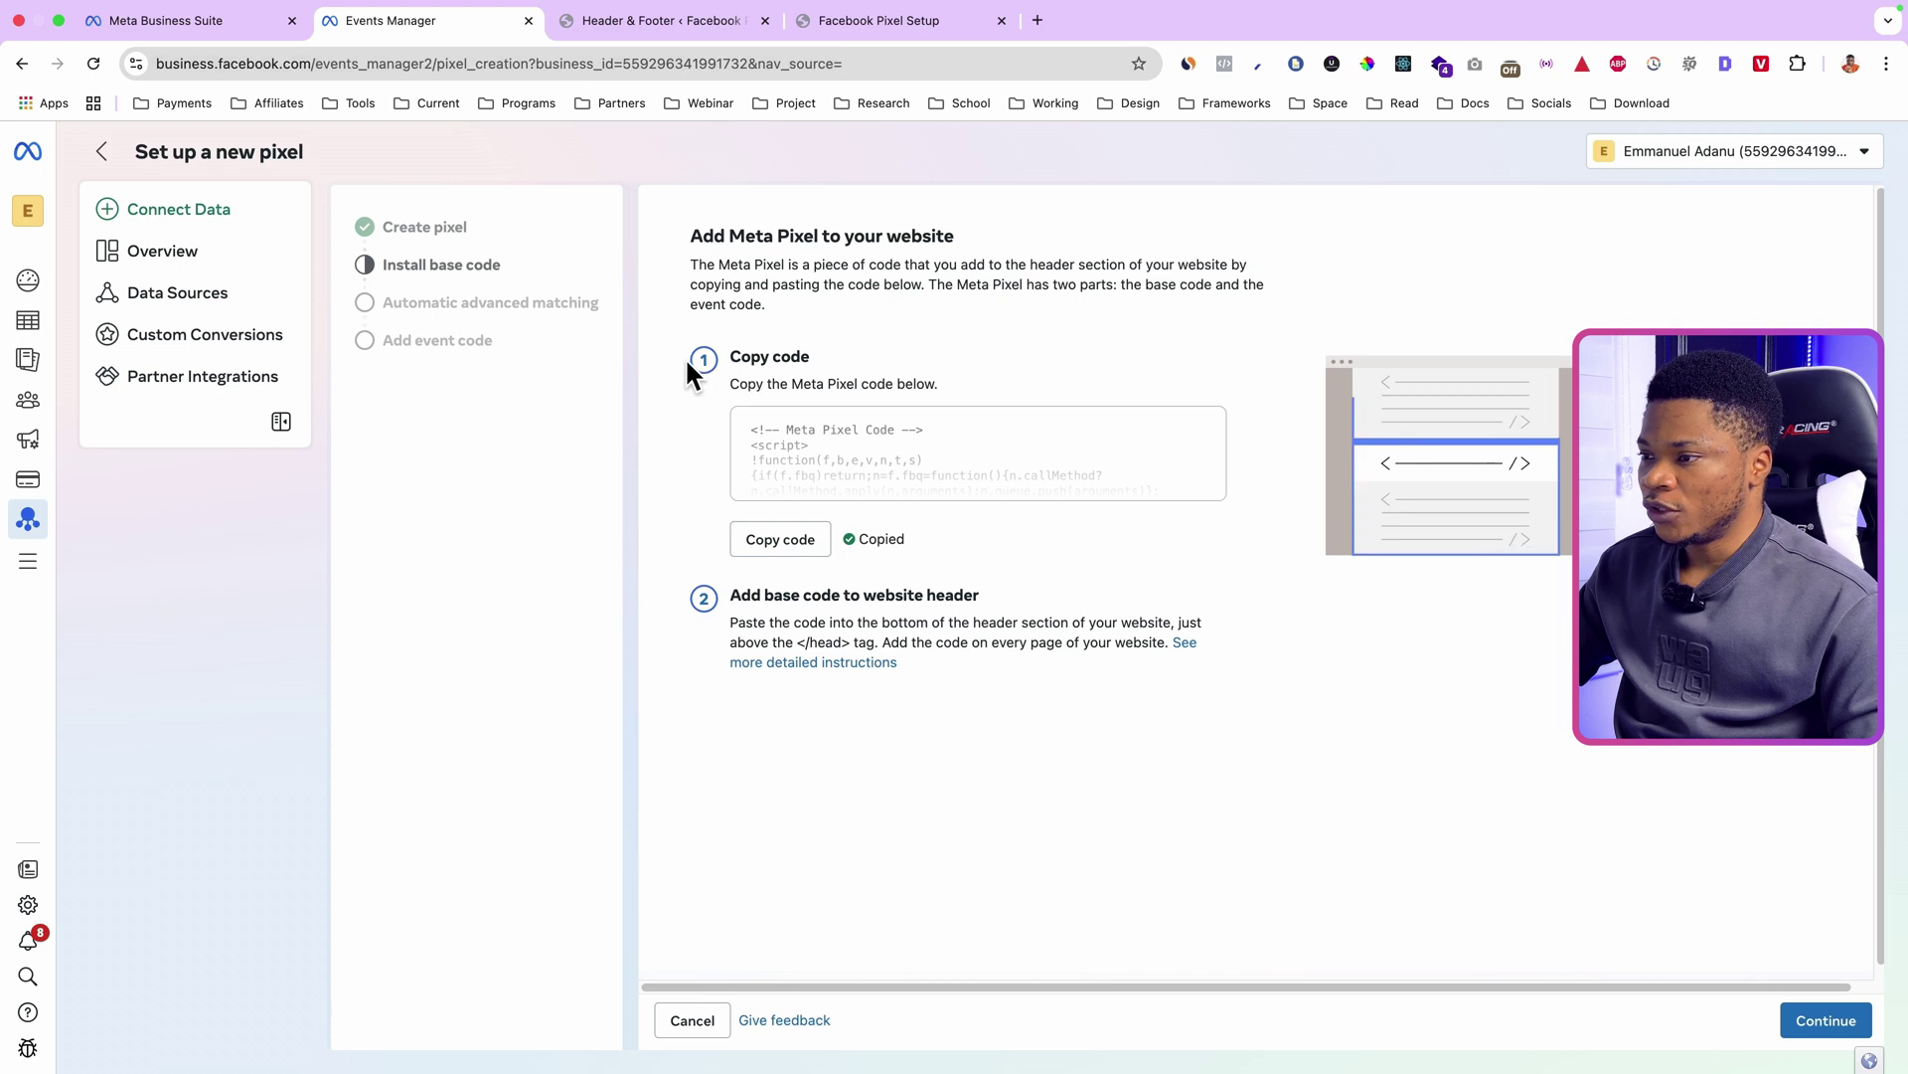
Step: Review the Copy code and header steps, confirming the pixel code sits in the site header
left_click_drag(687, 360, 850, 369)
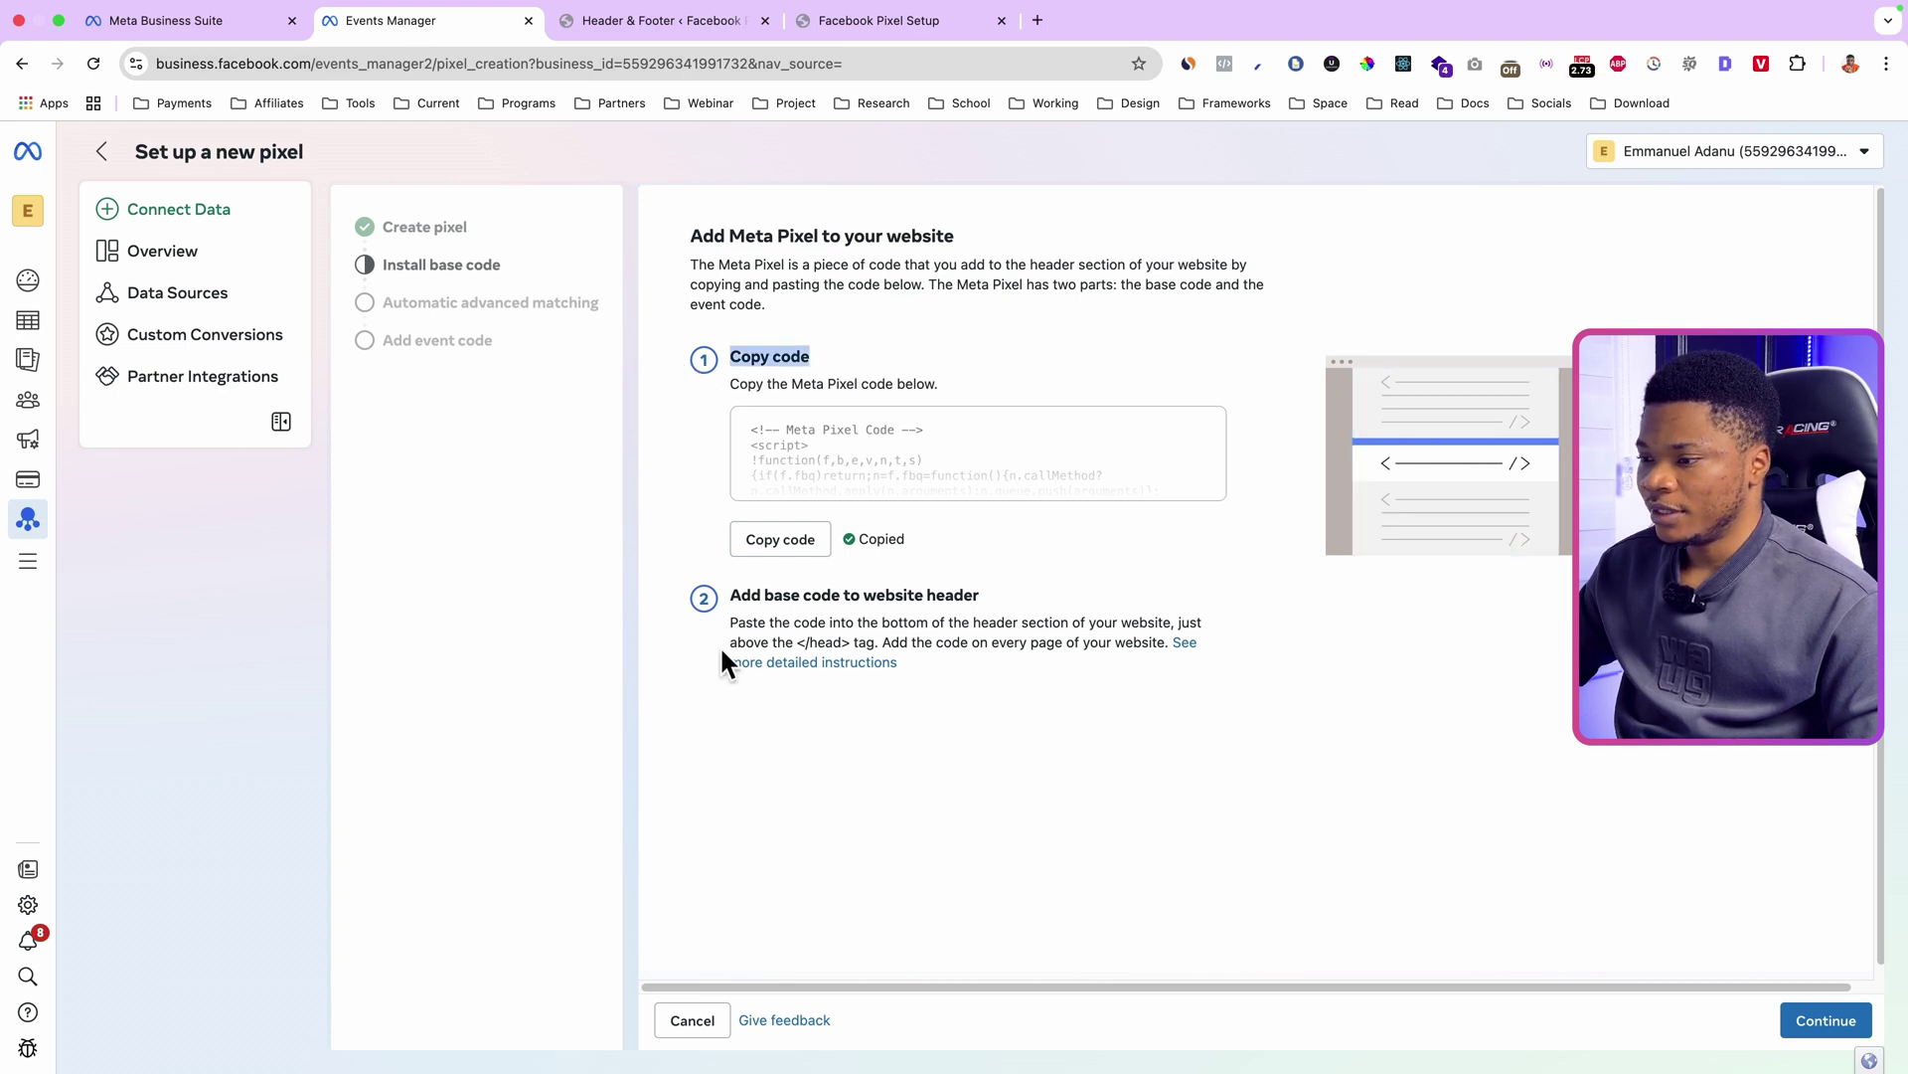
left_click_drag(729, 594, 1017, 579)
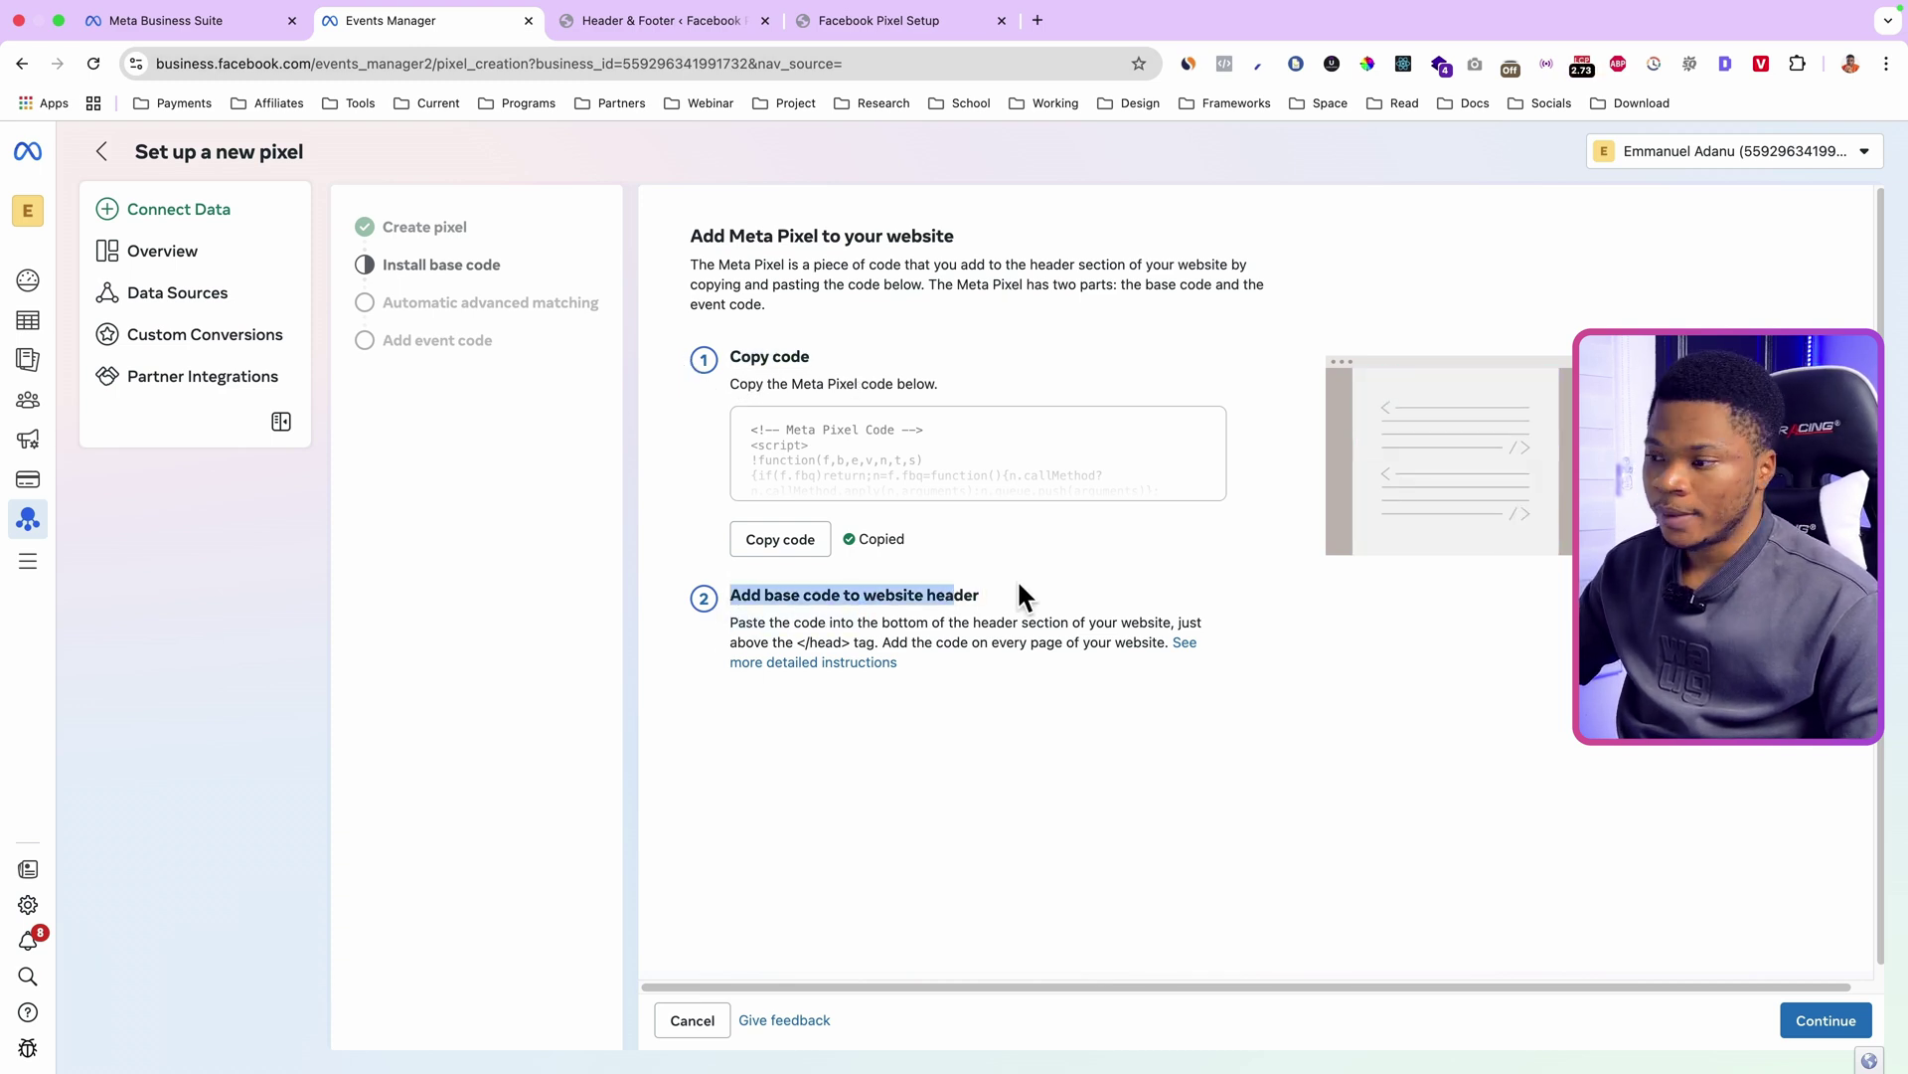
left_click(695, 22)
left_click(382, 32)
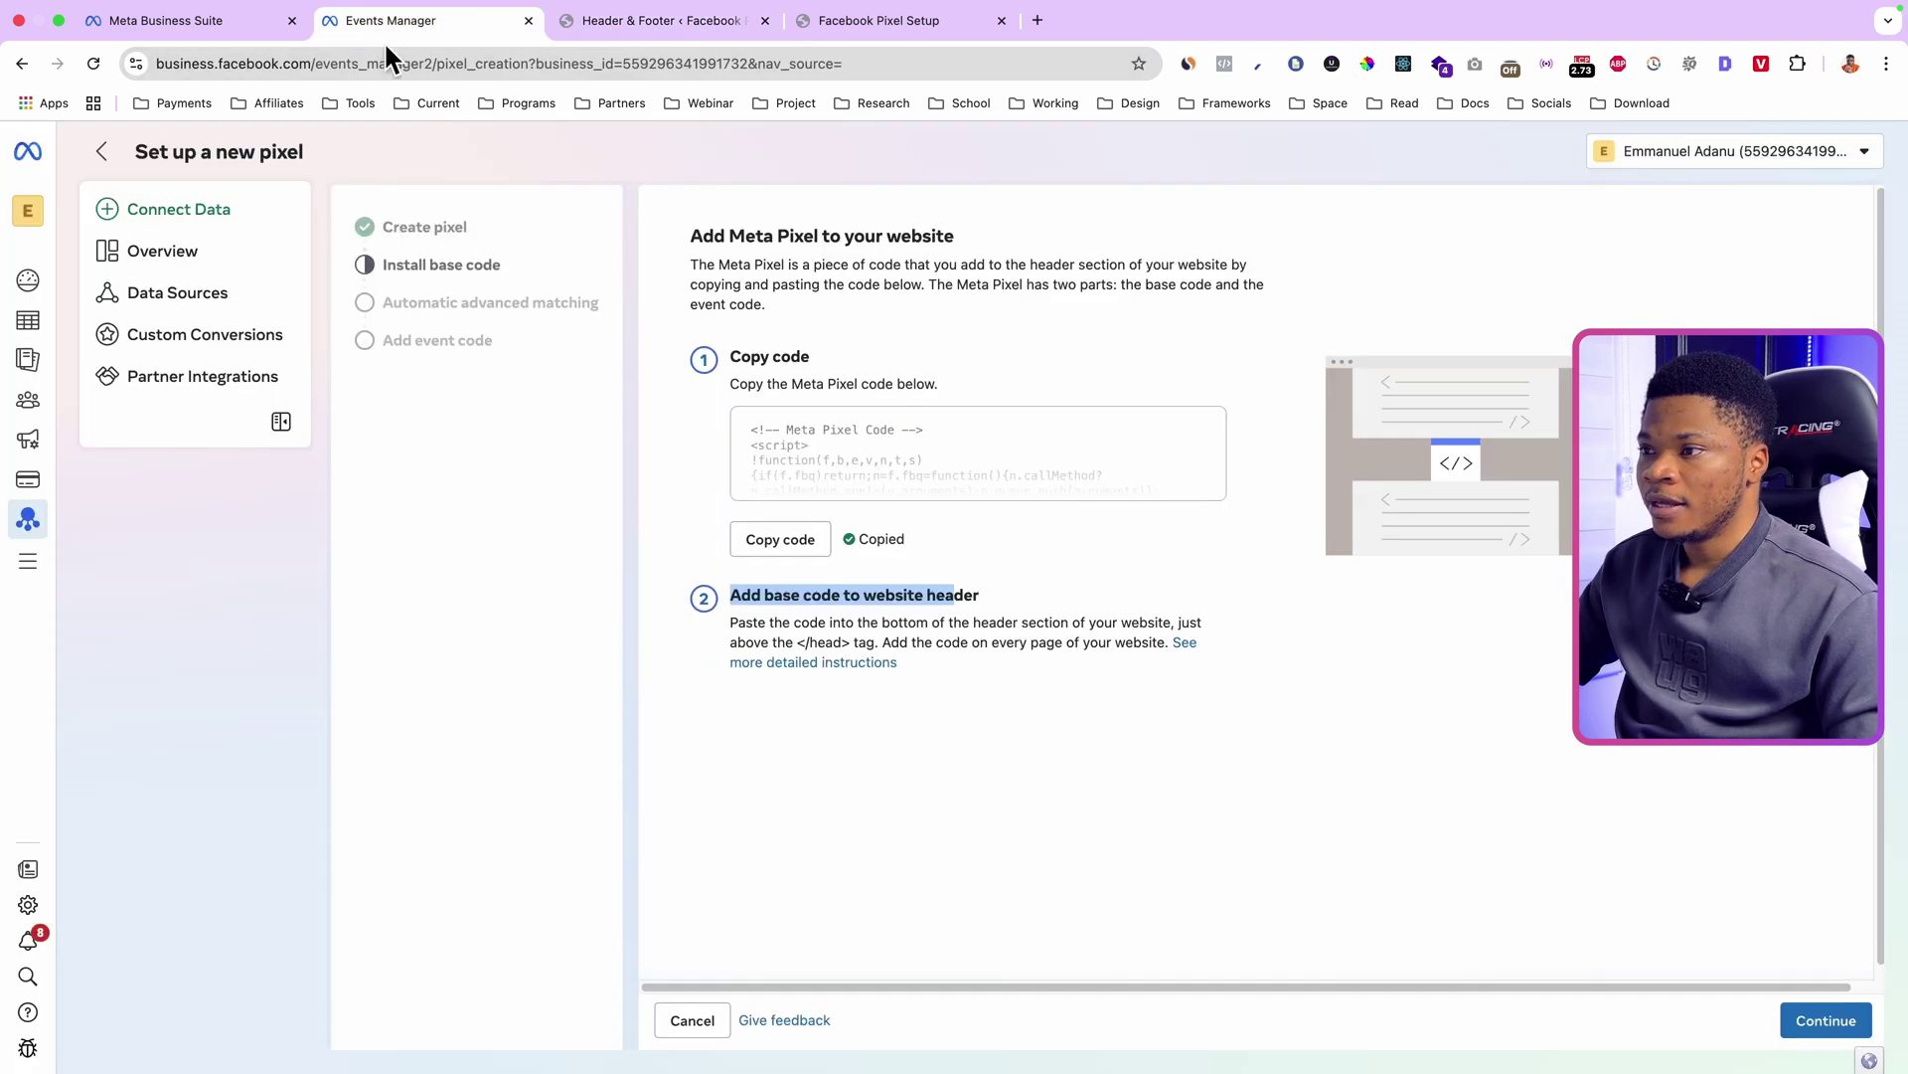
Step: Turn on automatic advanced matching and continue to adding events without code
left_click(1829, 1022)
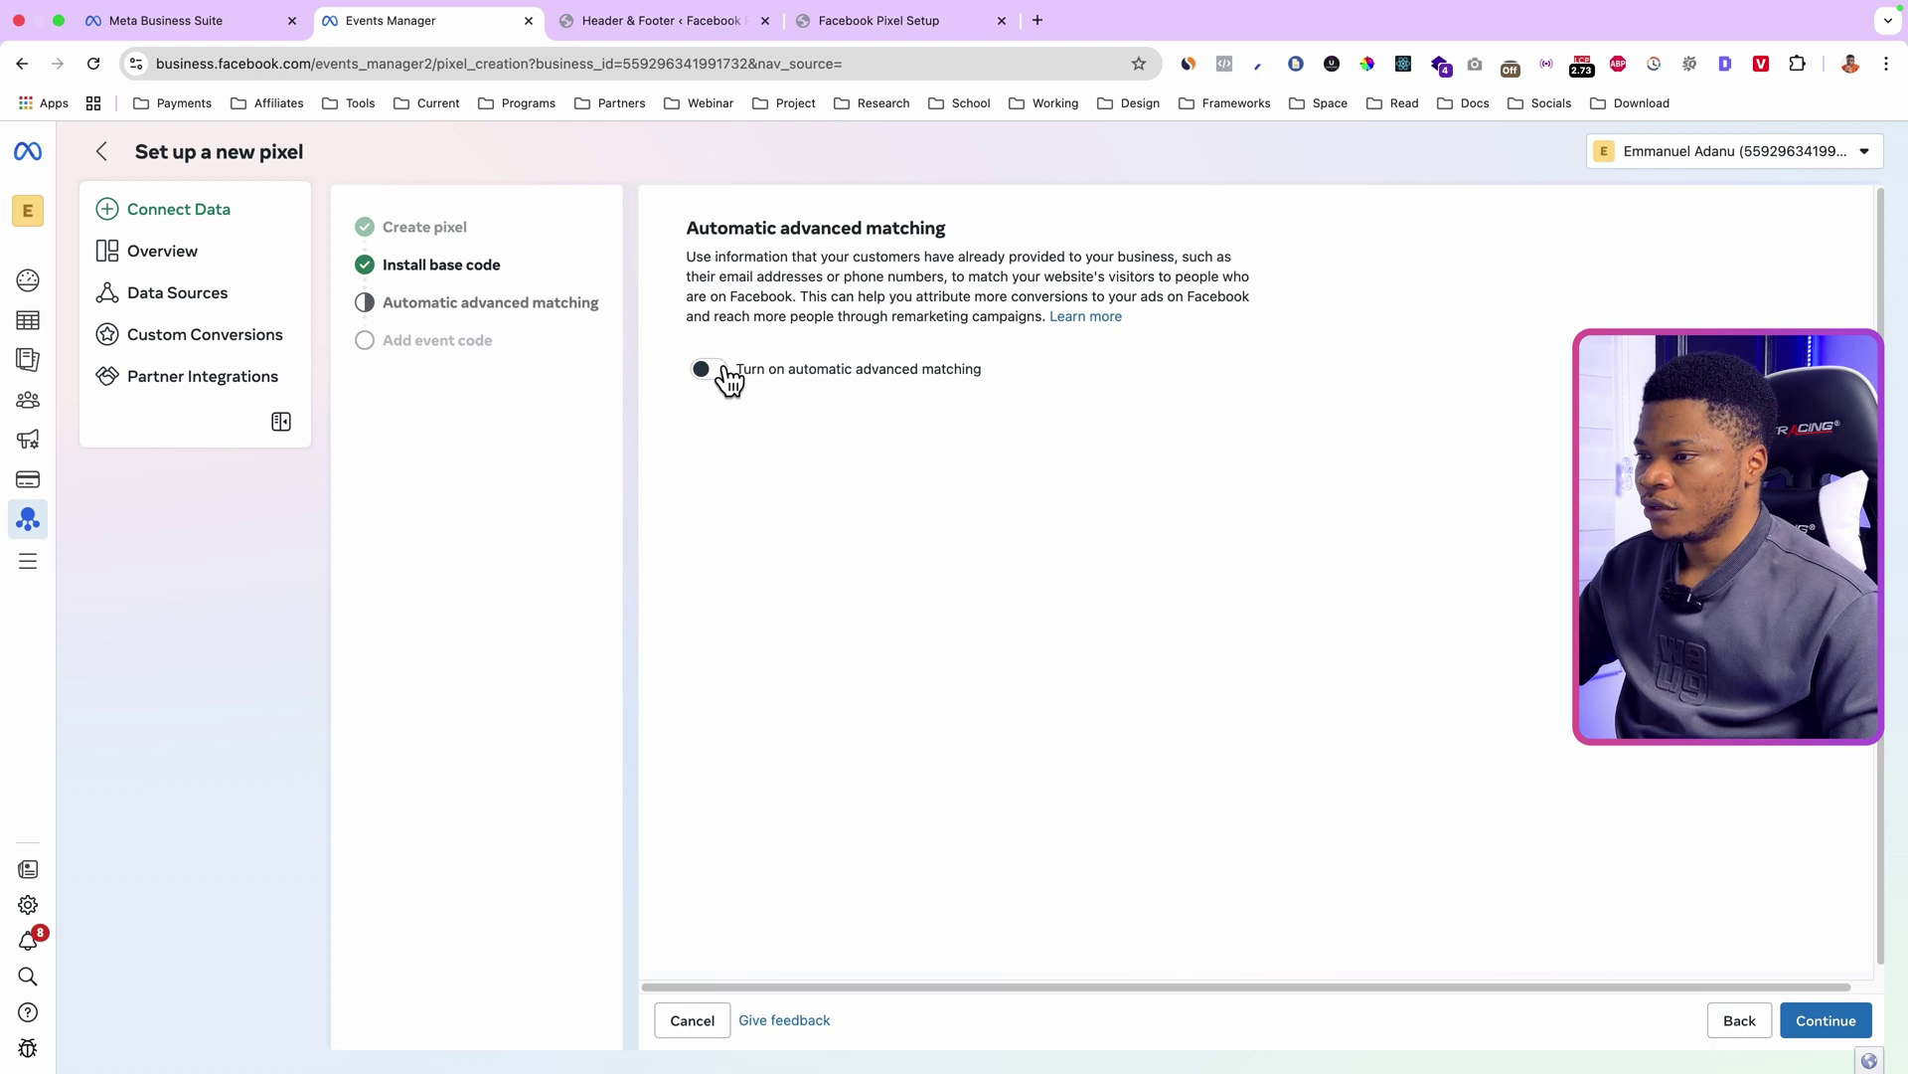
left_click(723, 371)
left_click(1826, 1020)
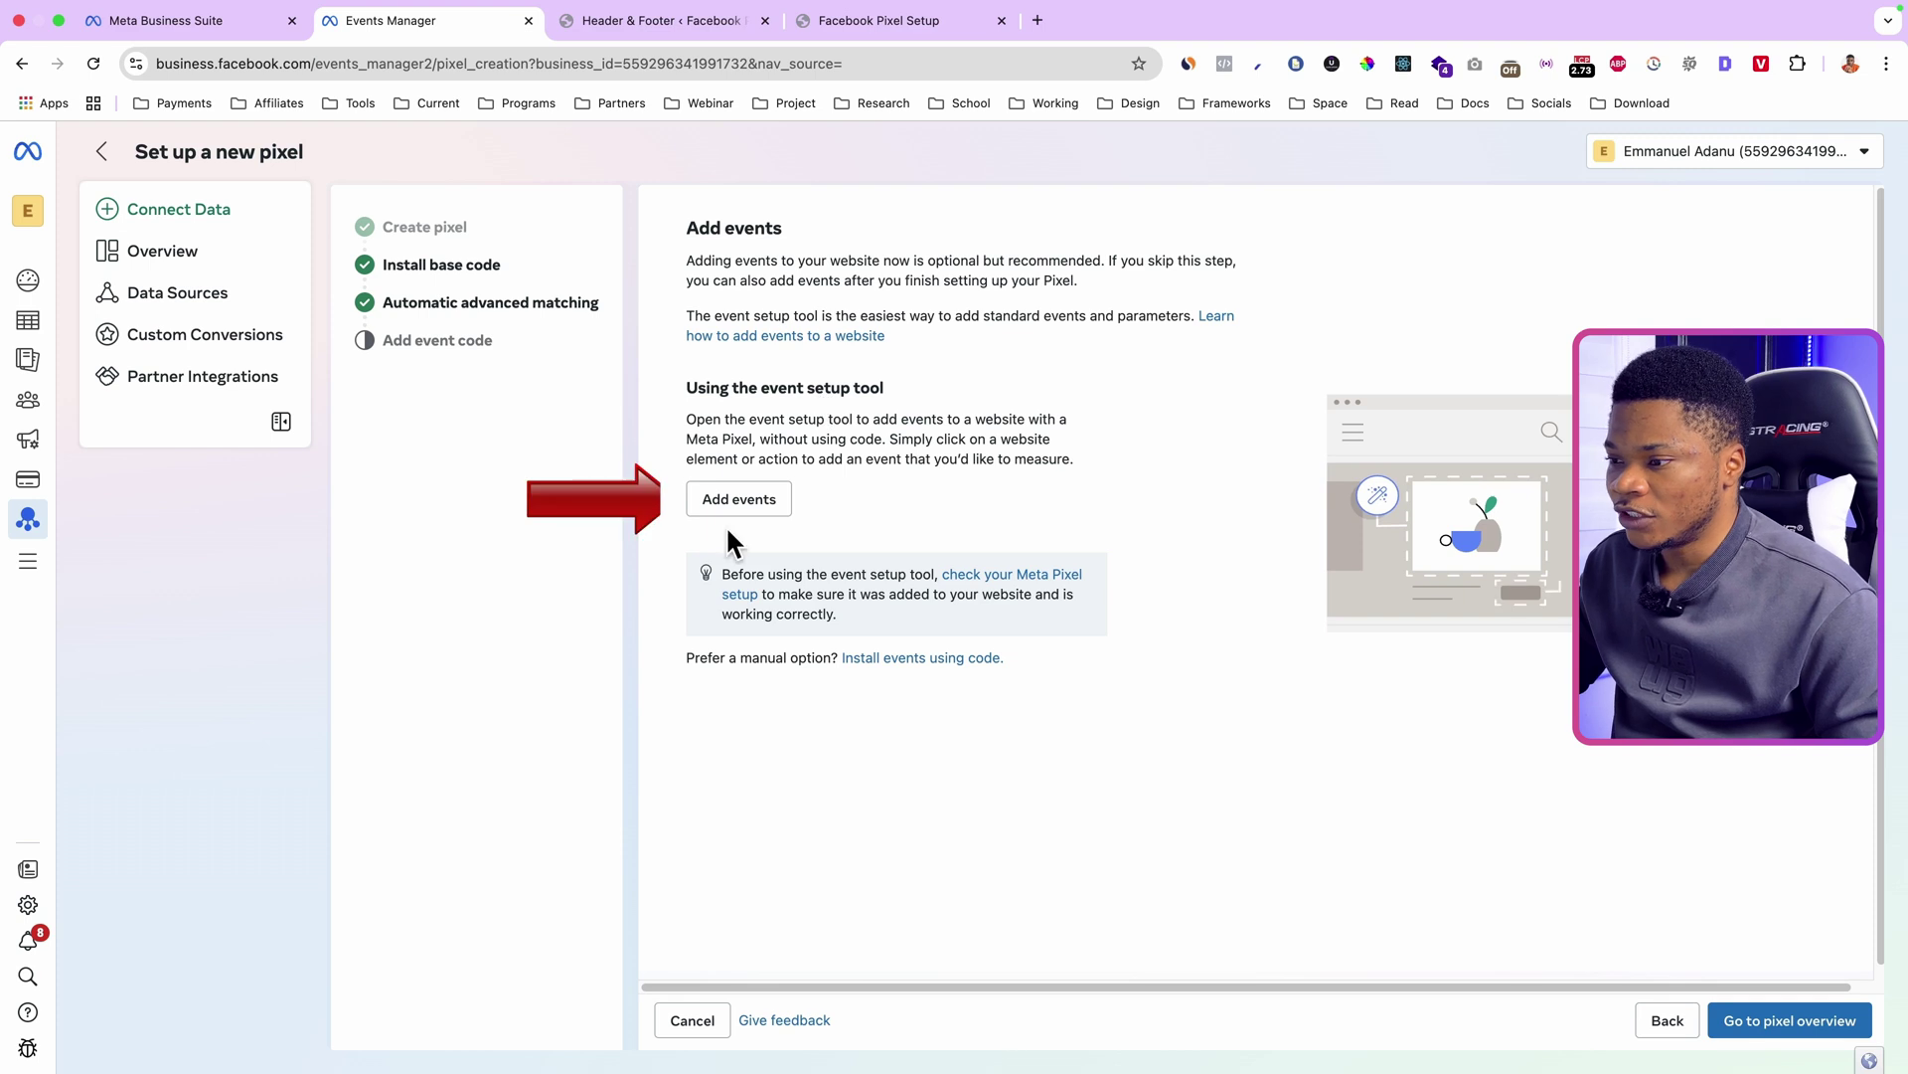
left_click(752, 500)
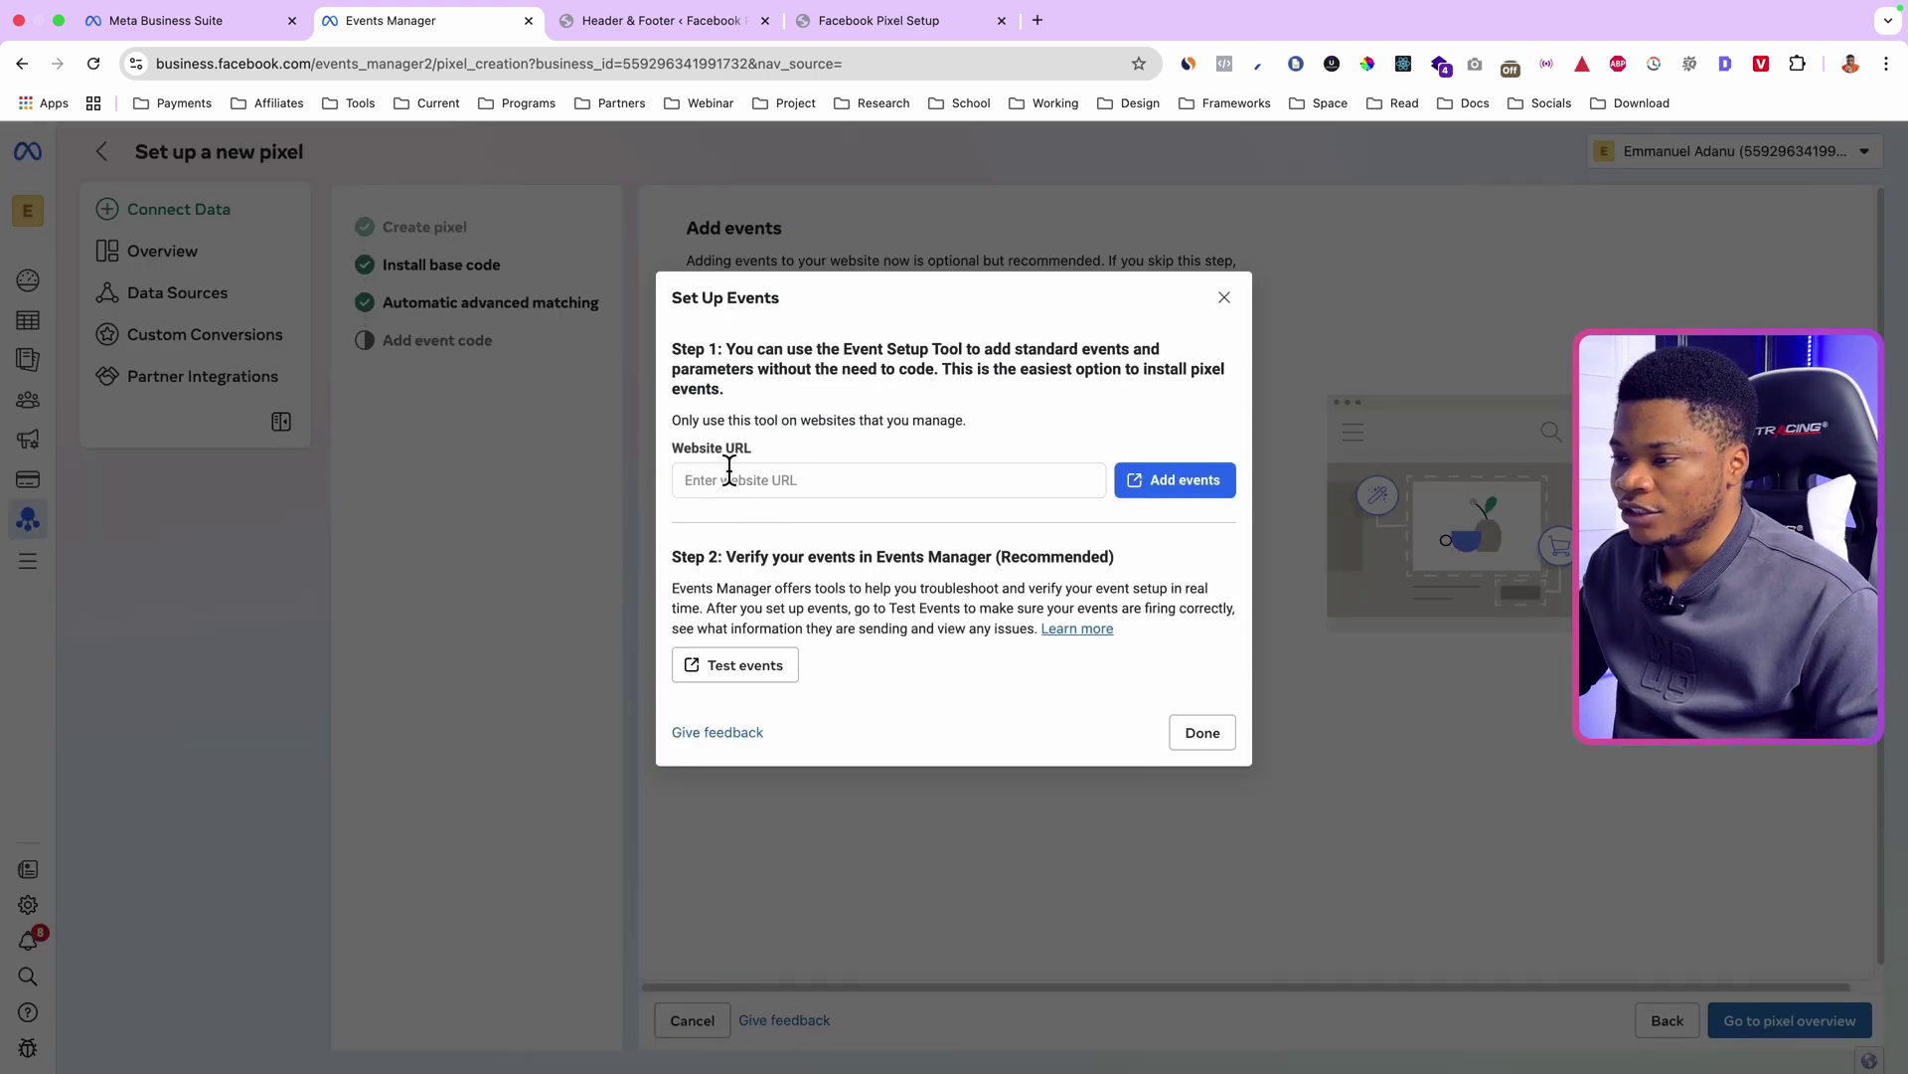
Step: Paste the landing page's URL into Website URL and launch the Event Setup Tool on it
left_click(861, 24)
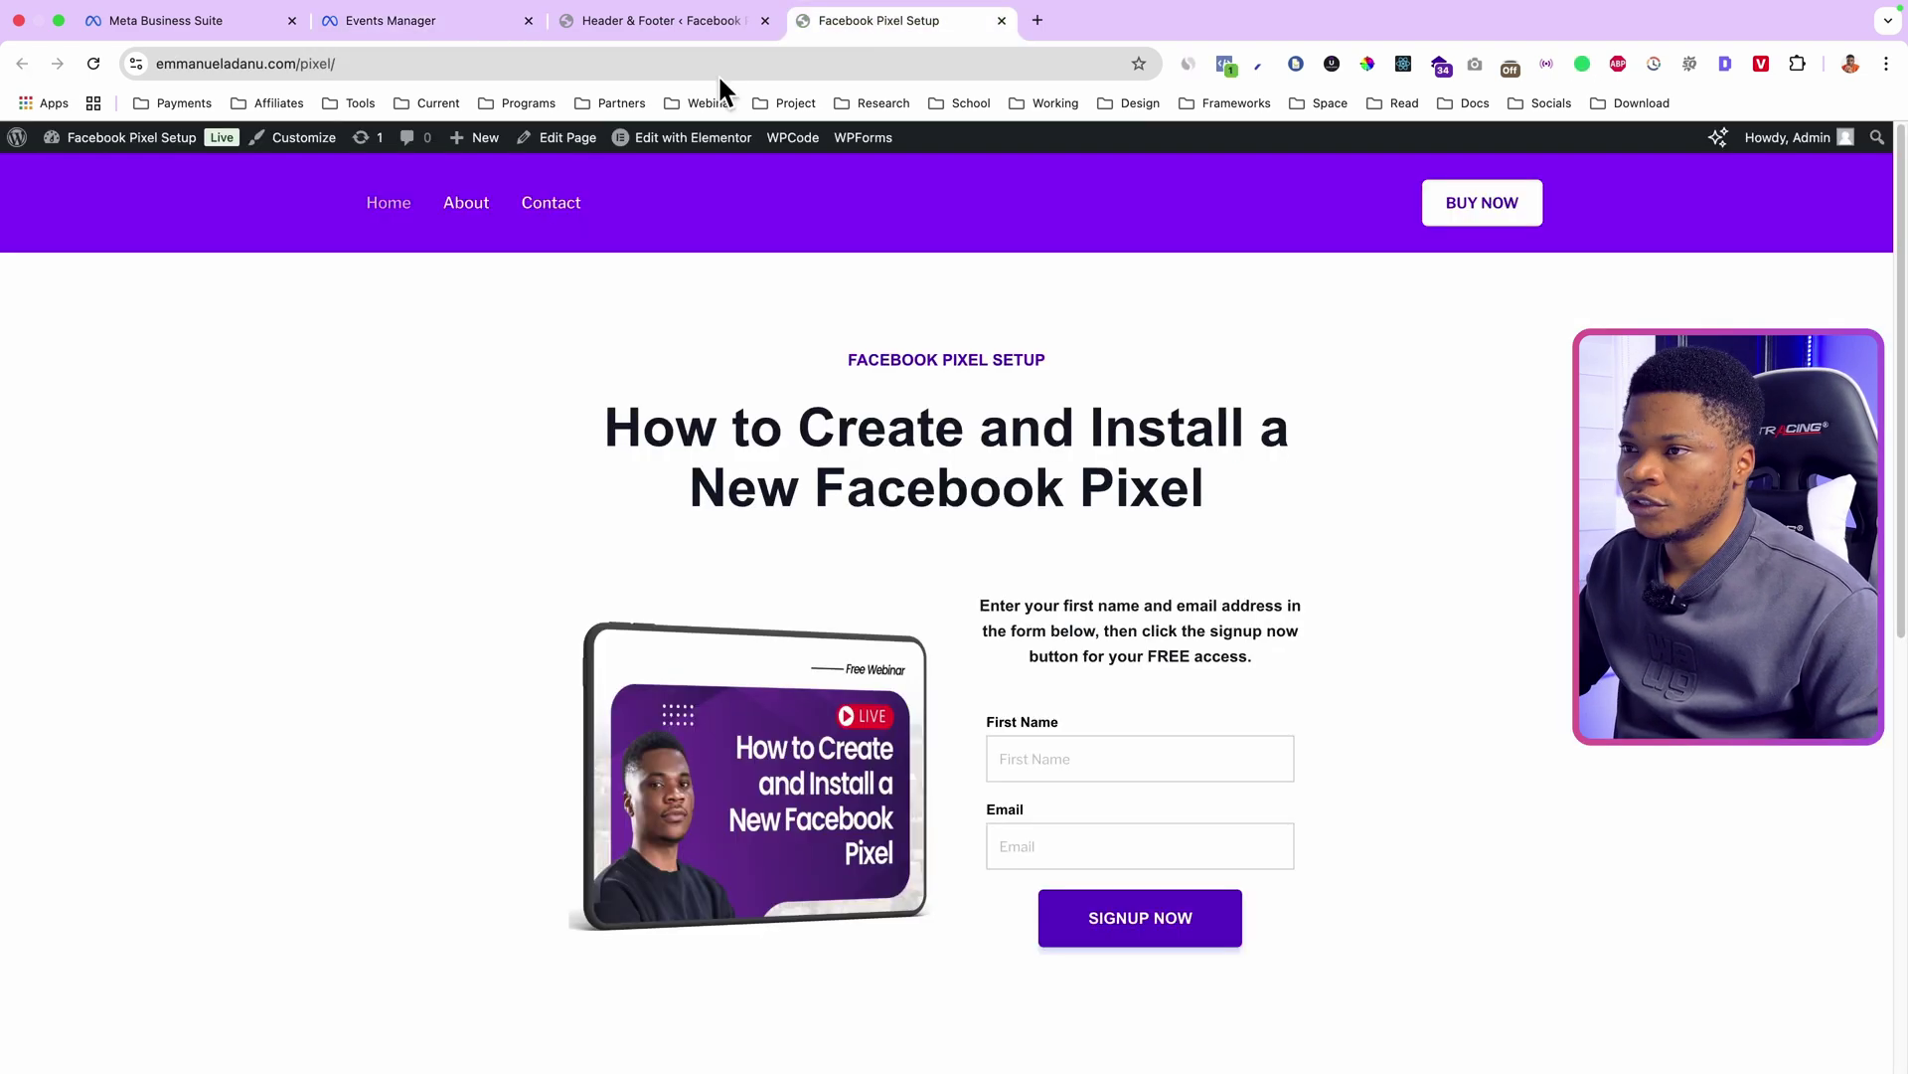
left_click(285, 68)
key("super+c")
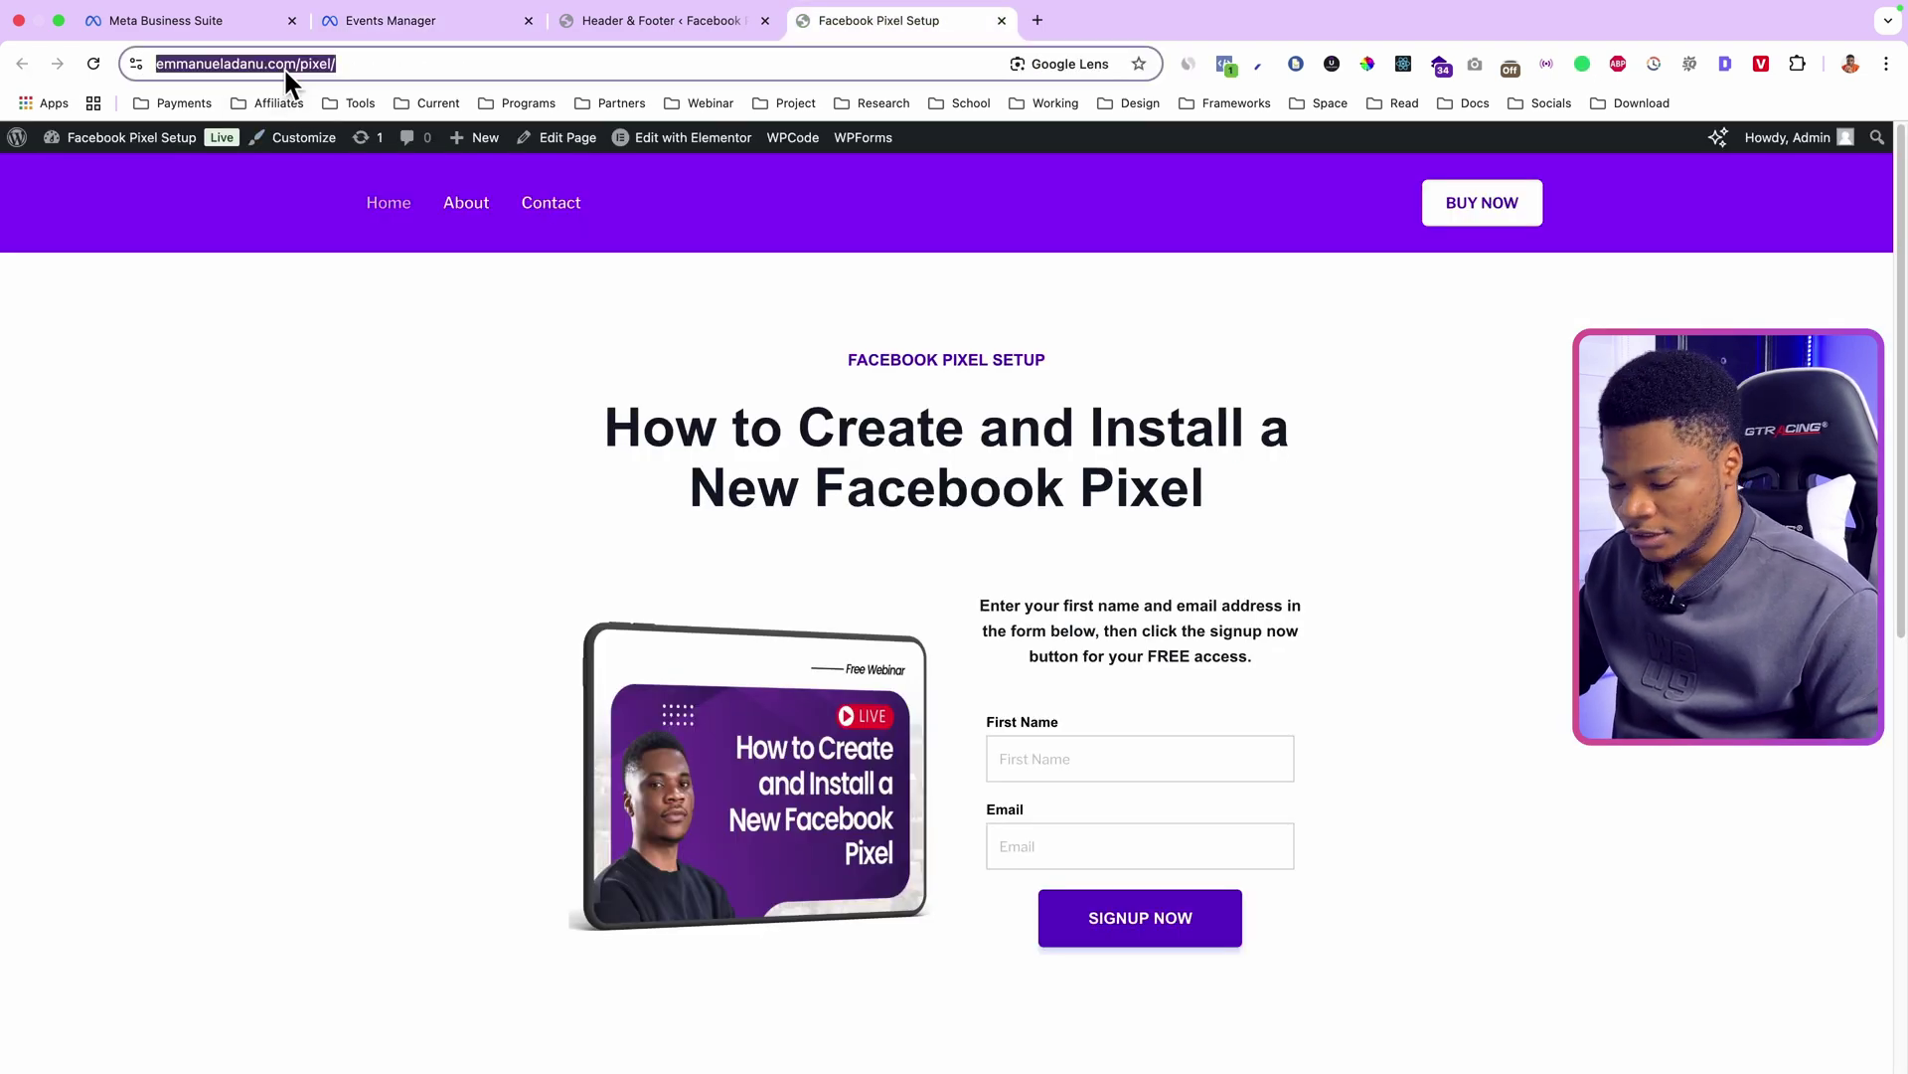
left_click(439, 14)
left_click(724, 480)
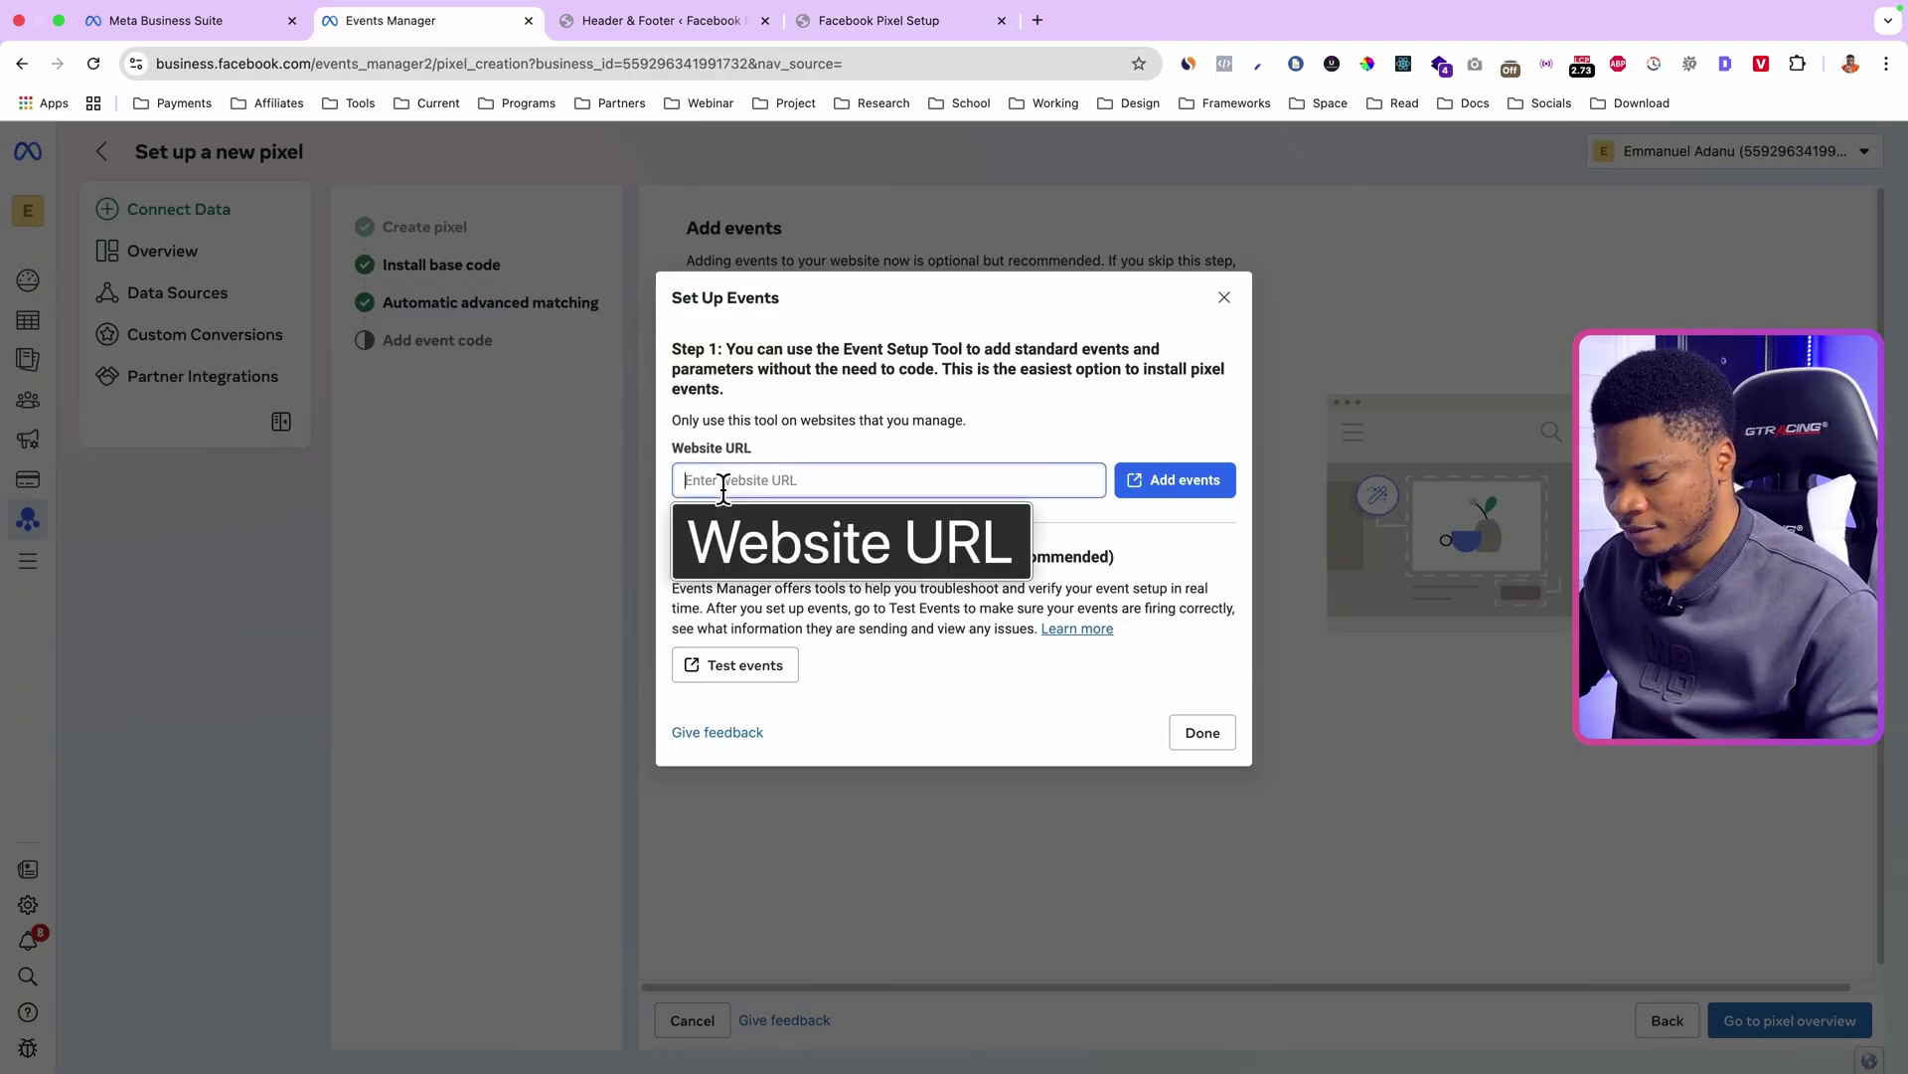
key("super+v")
left_click(1209, 481)
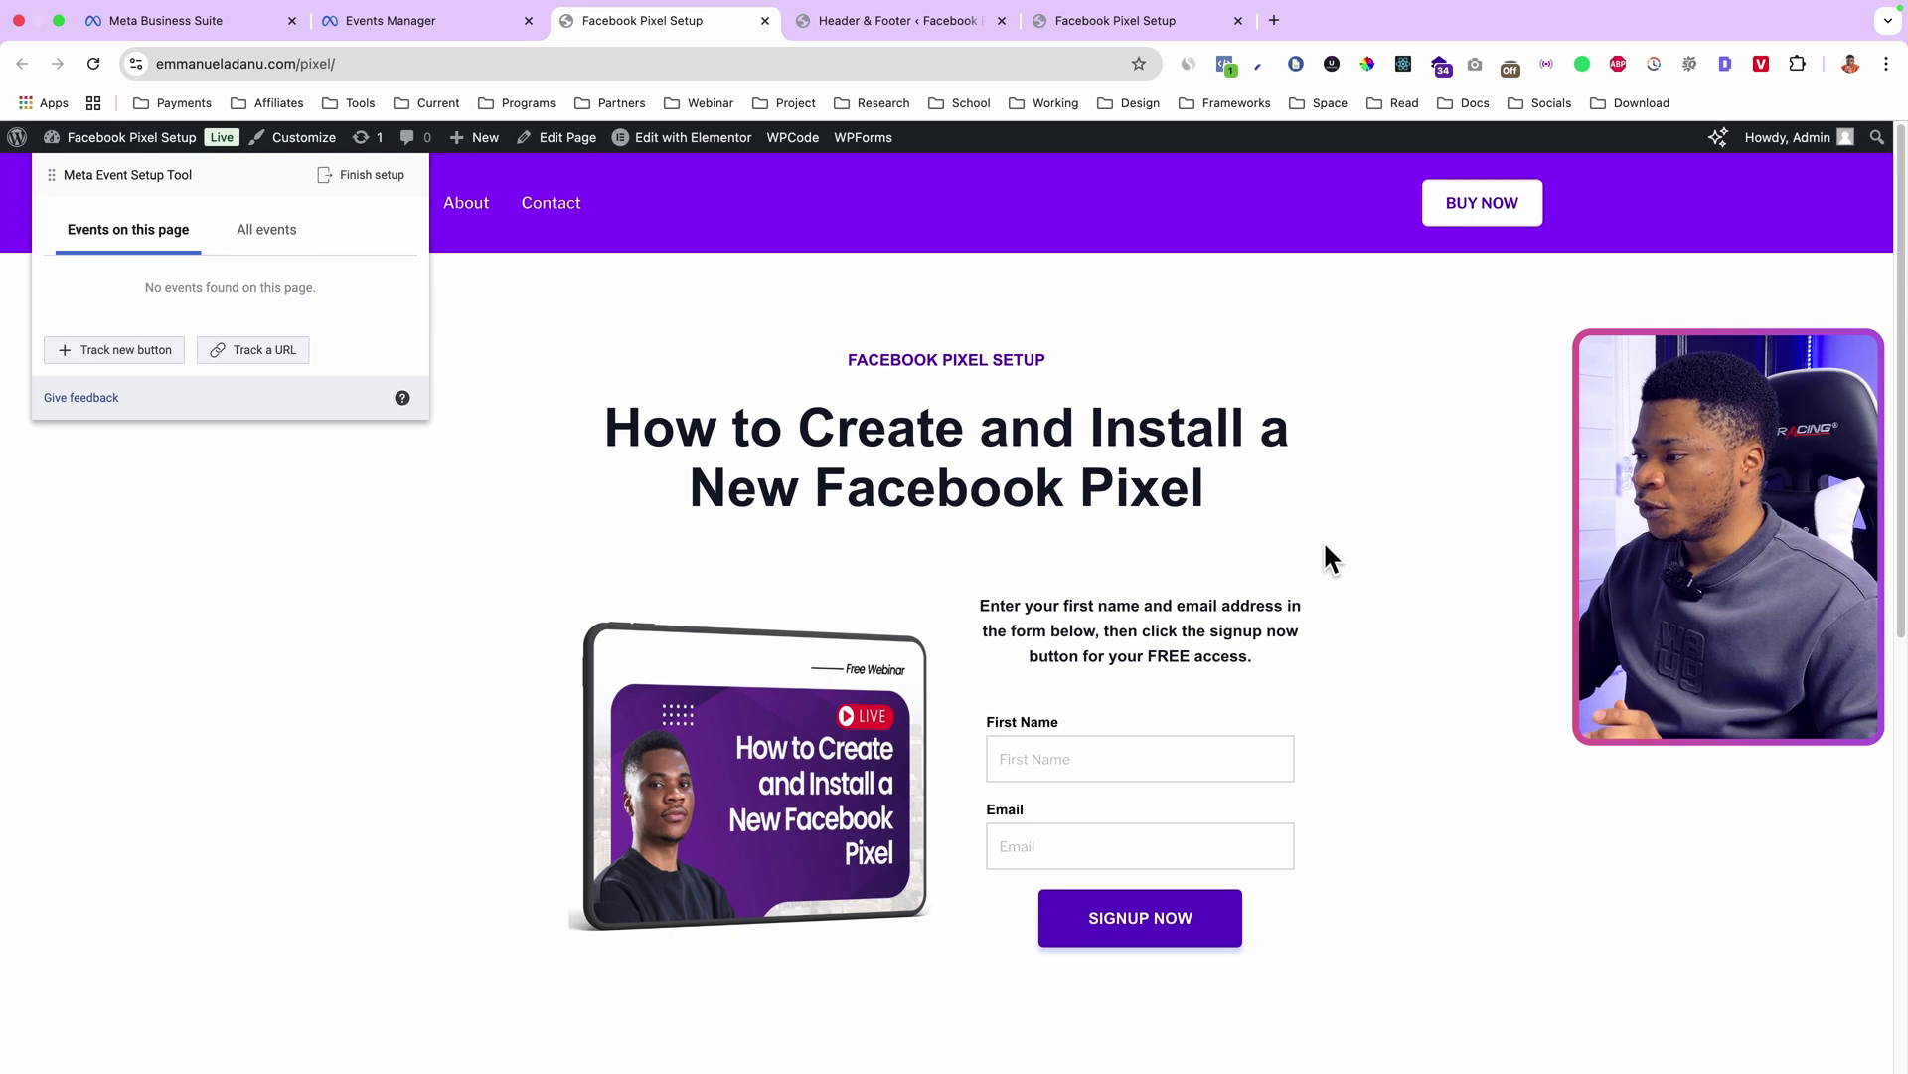
scroll(1322, 545, "down", 1)
scroll(1308, 656, "down", 1)
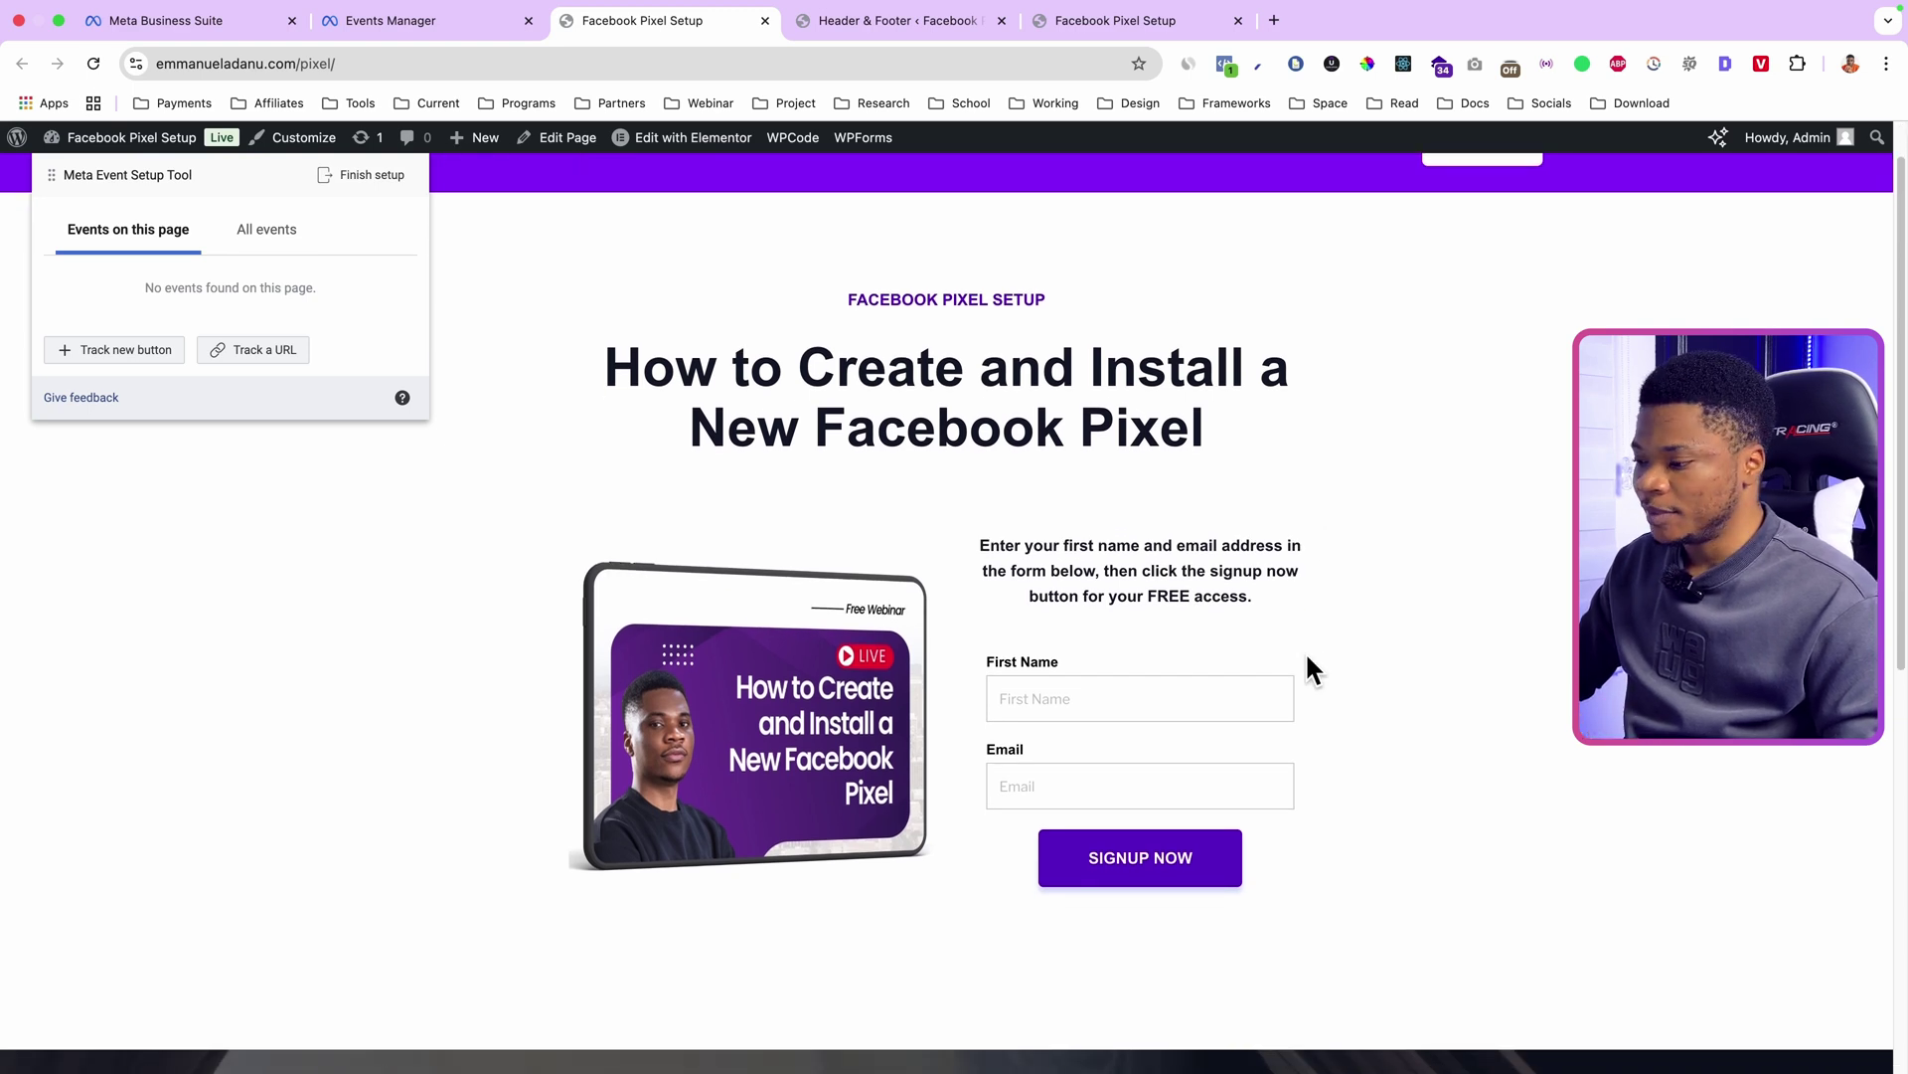
scroll(1364, 639, "up", 2)
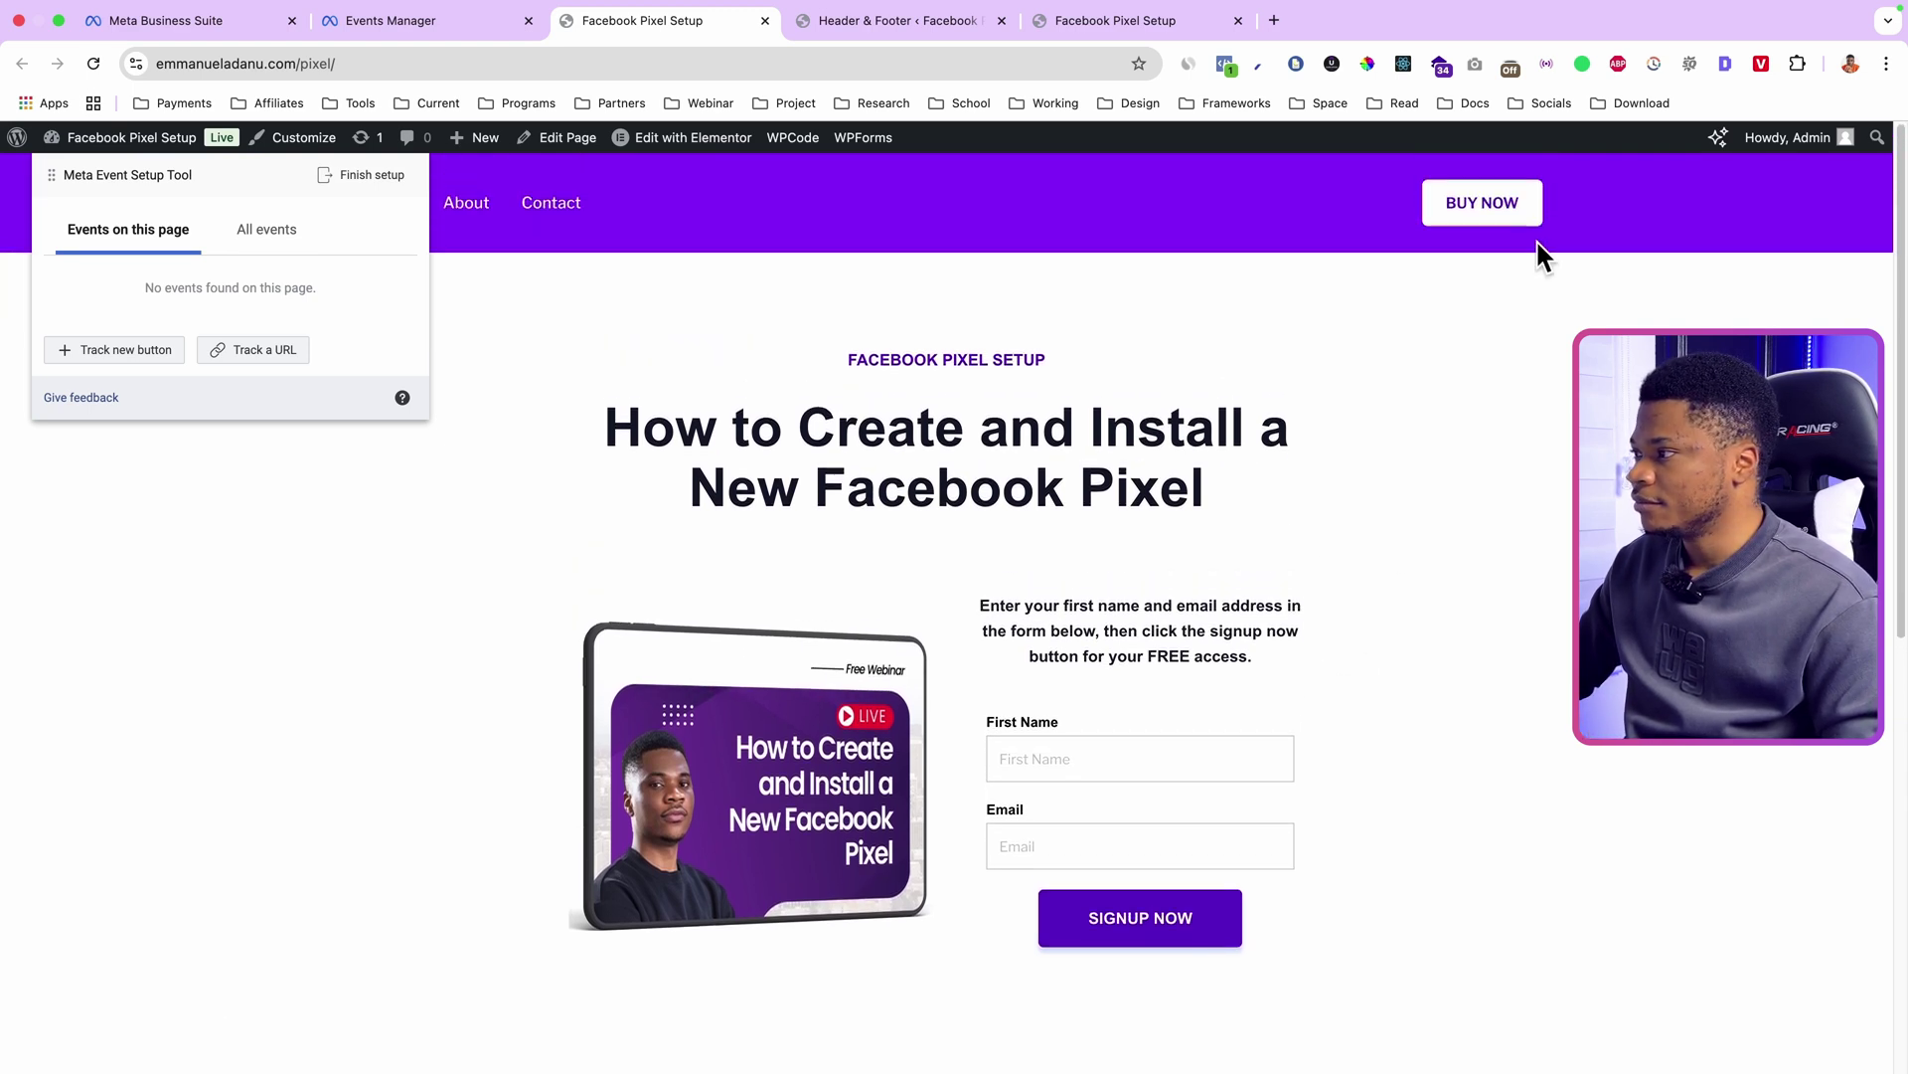
scroll(1322, 608, "down", 3)
scroll(1322, 609, "down", 10)
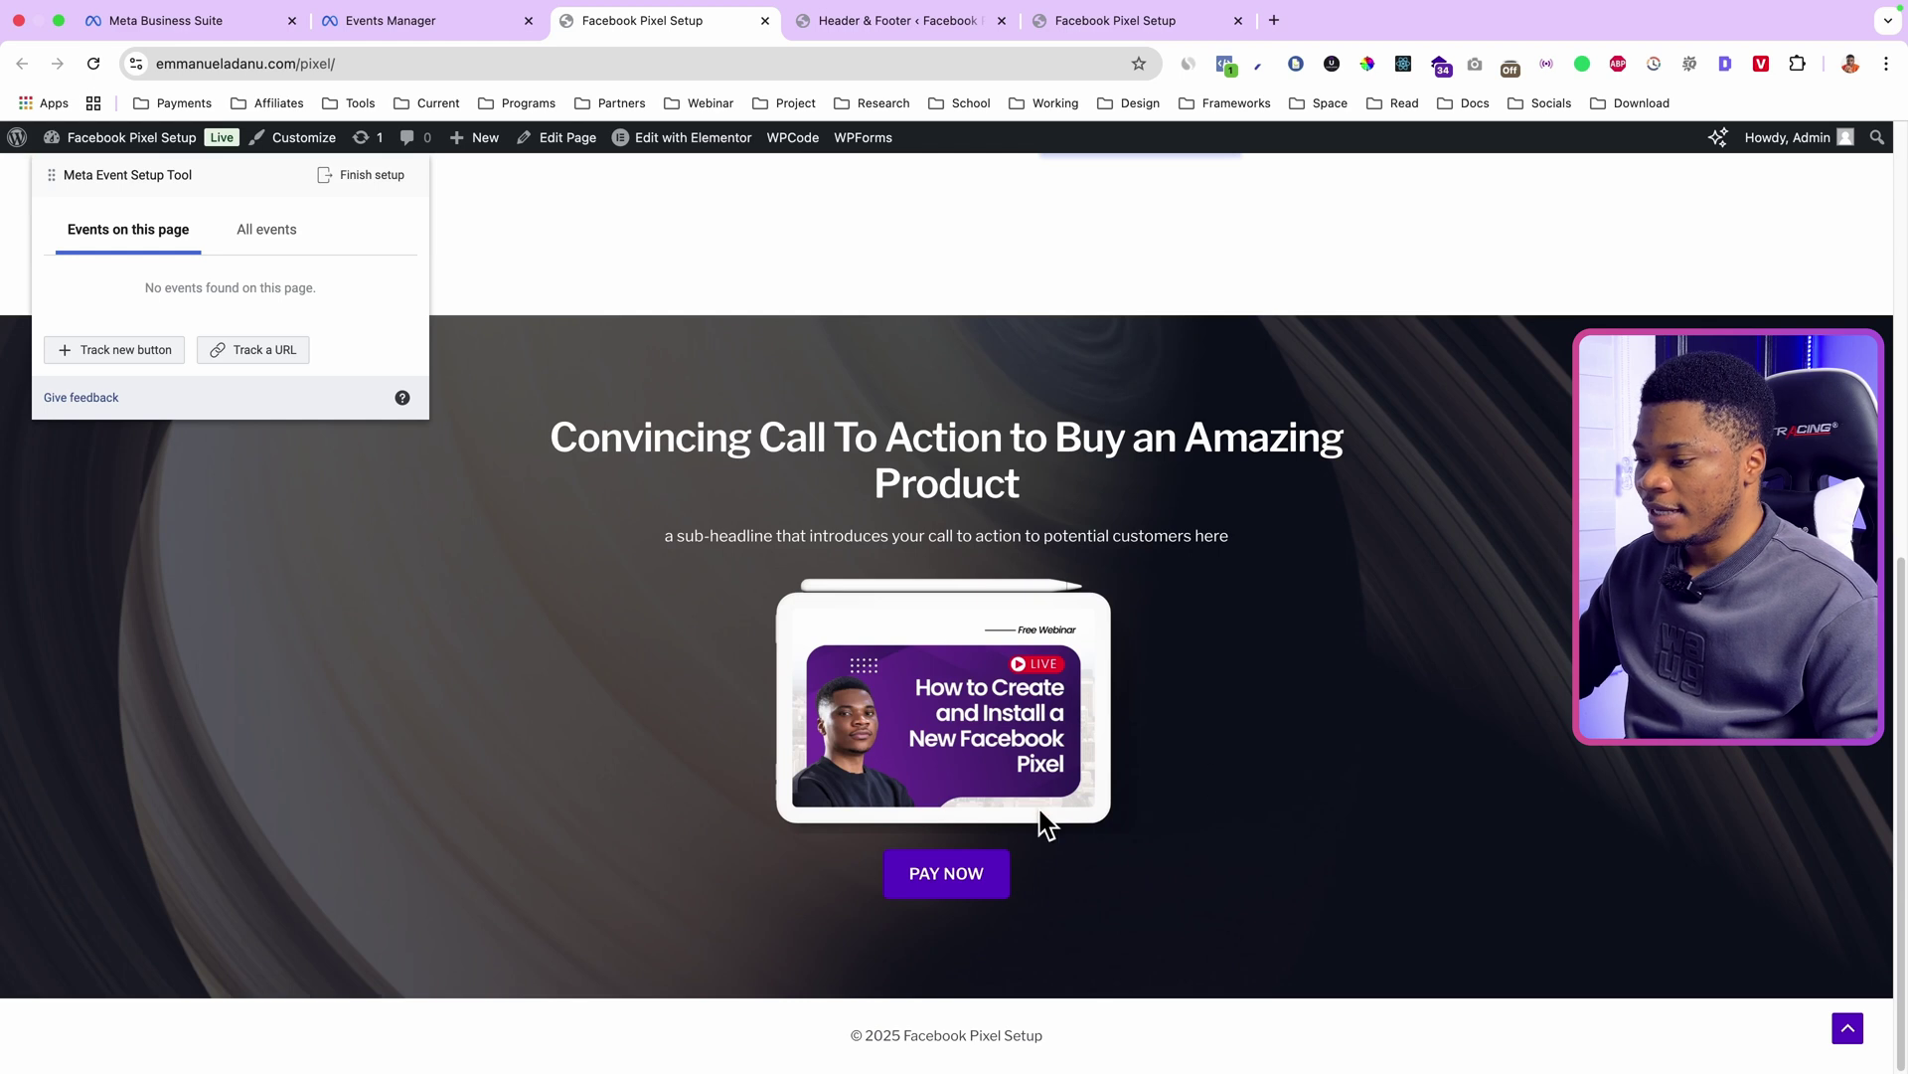
left_click(934, 882)
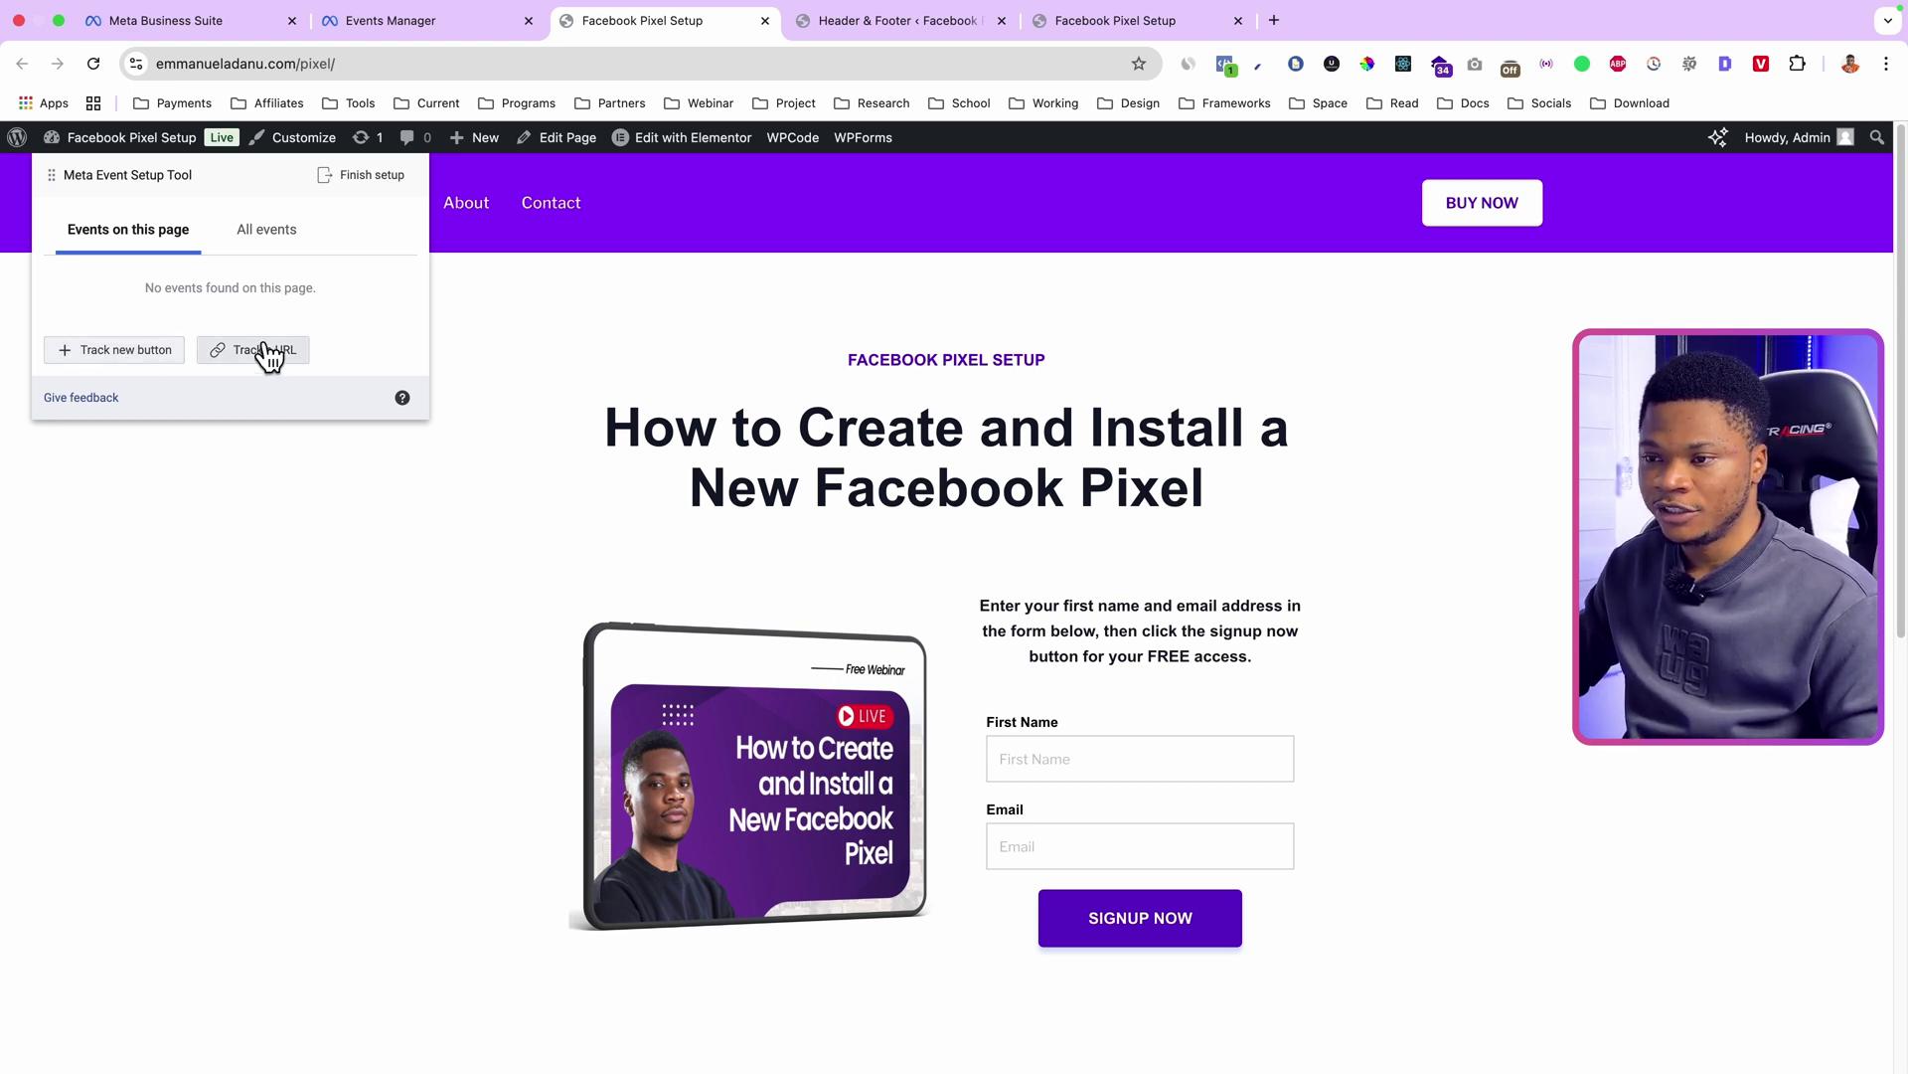
Step: Select the SIGNUP NOW button, assign it the Lead event, and confirm
left_click(120, 352)
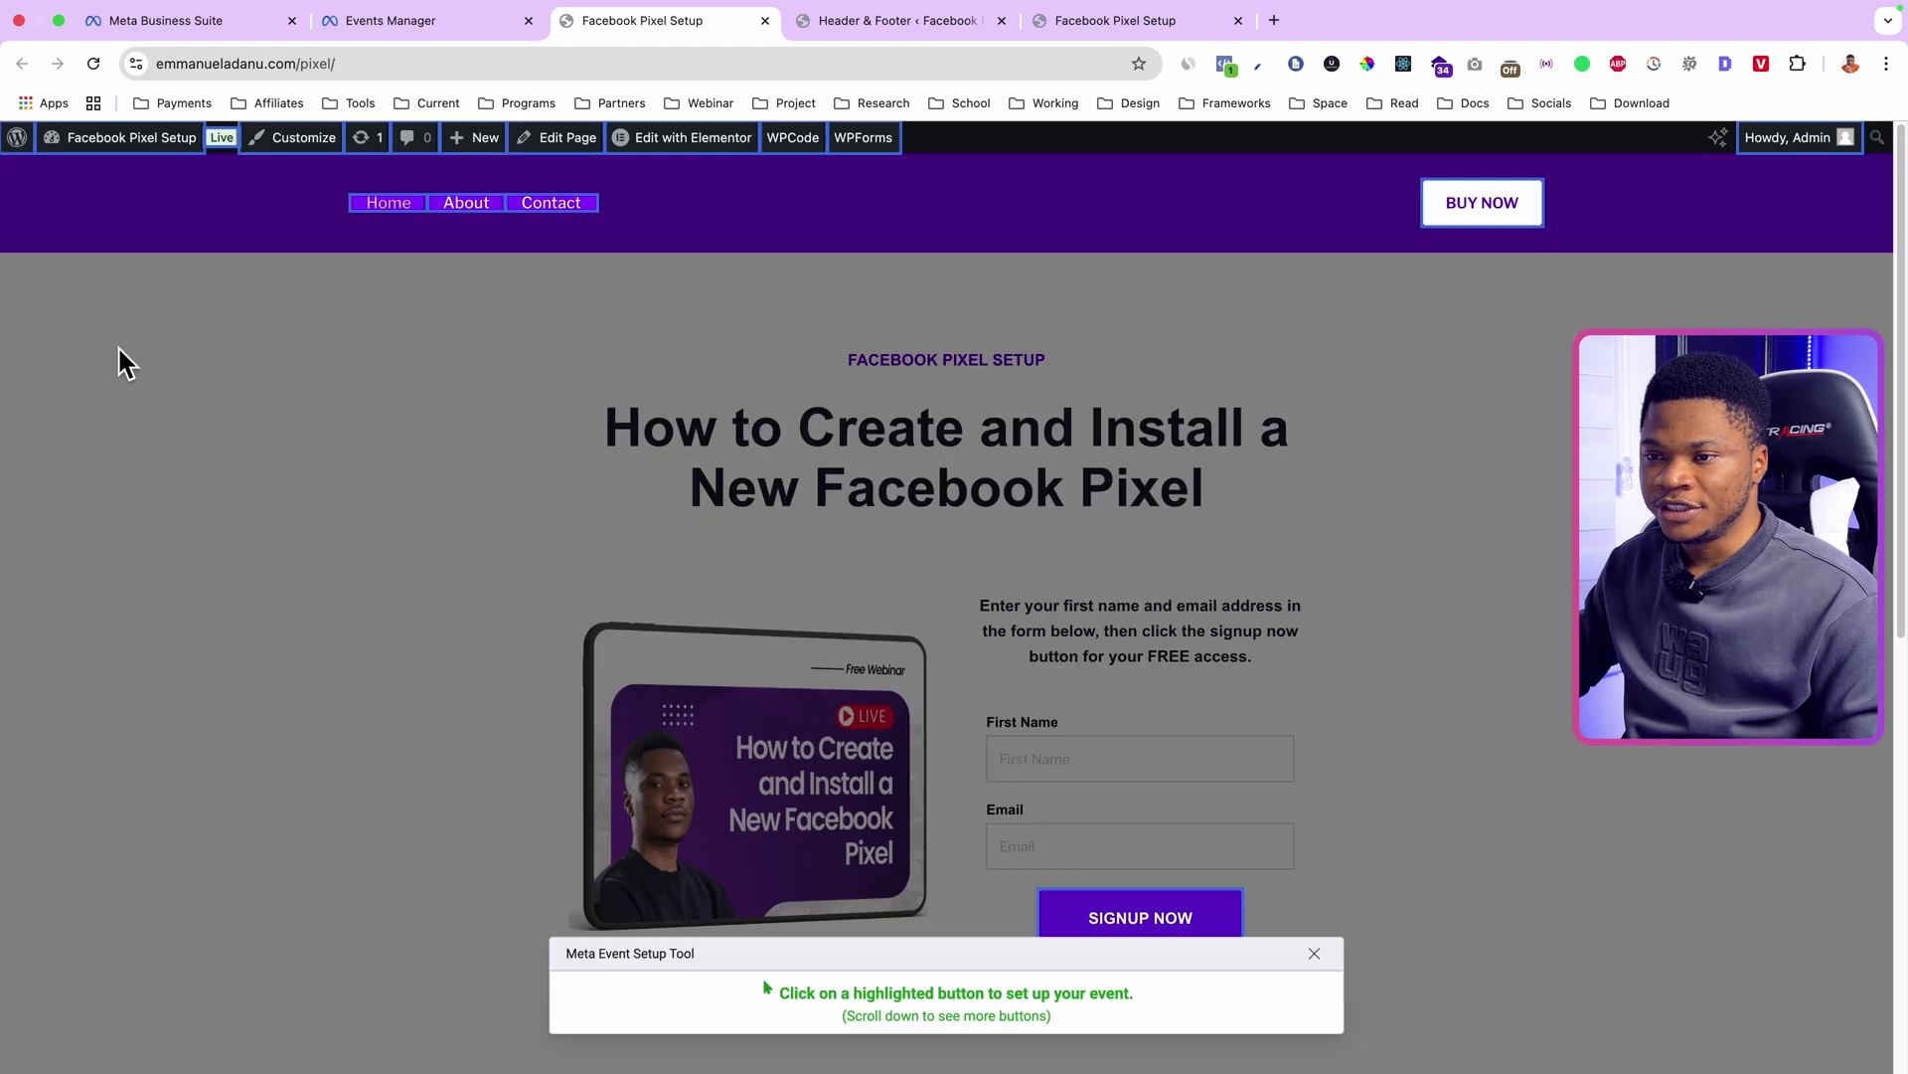
scroll(1133, 676, "down", 2)
scroll(1158, 740, "down", 1)
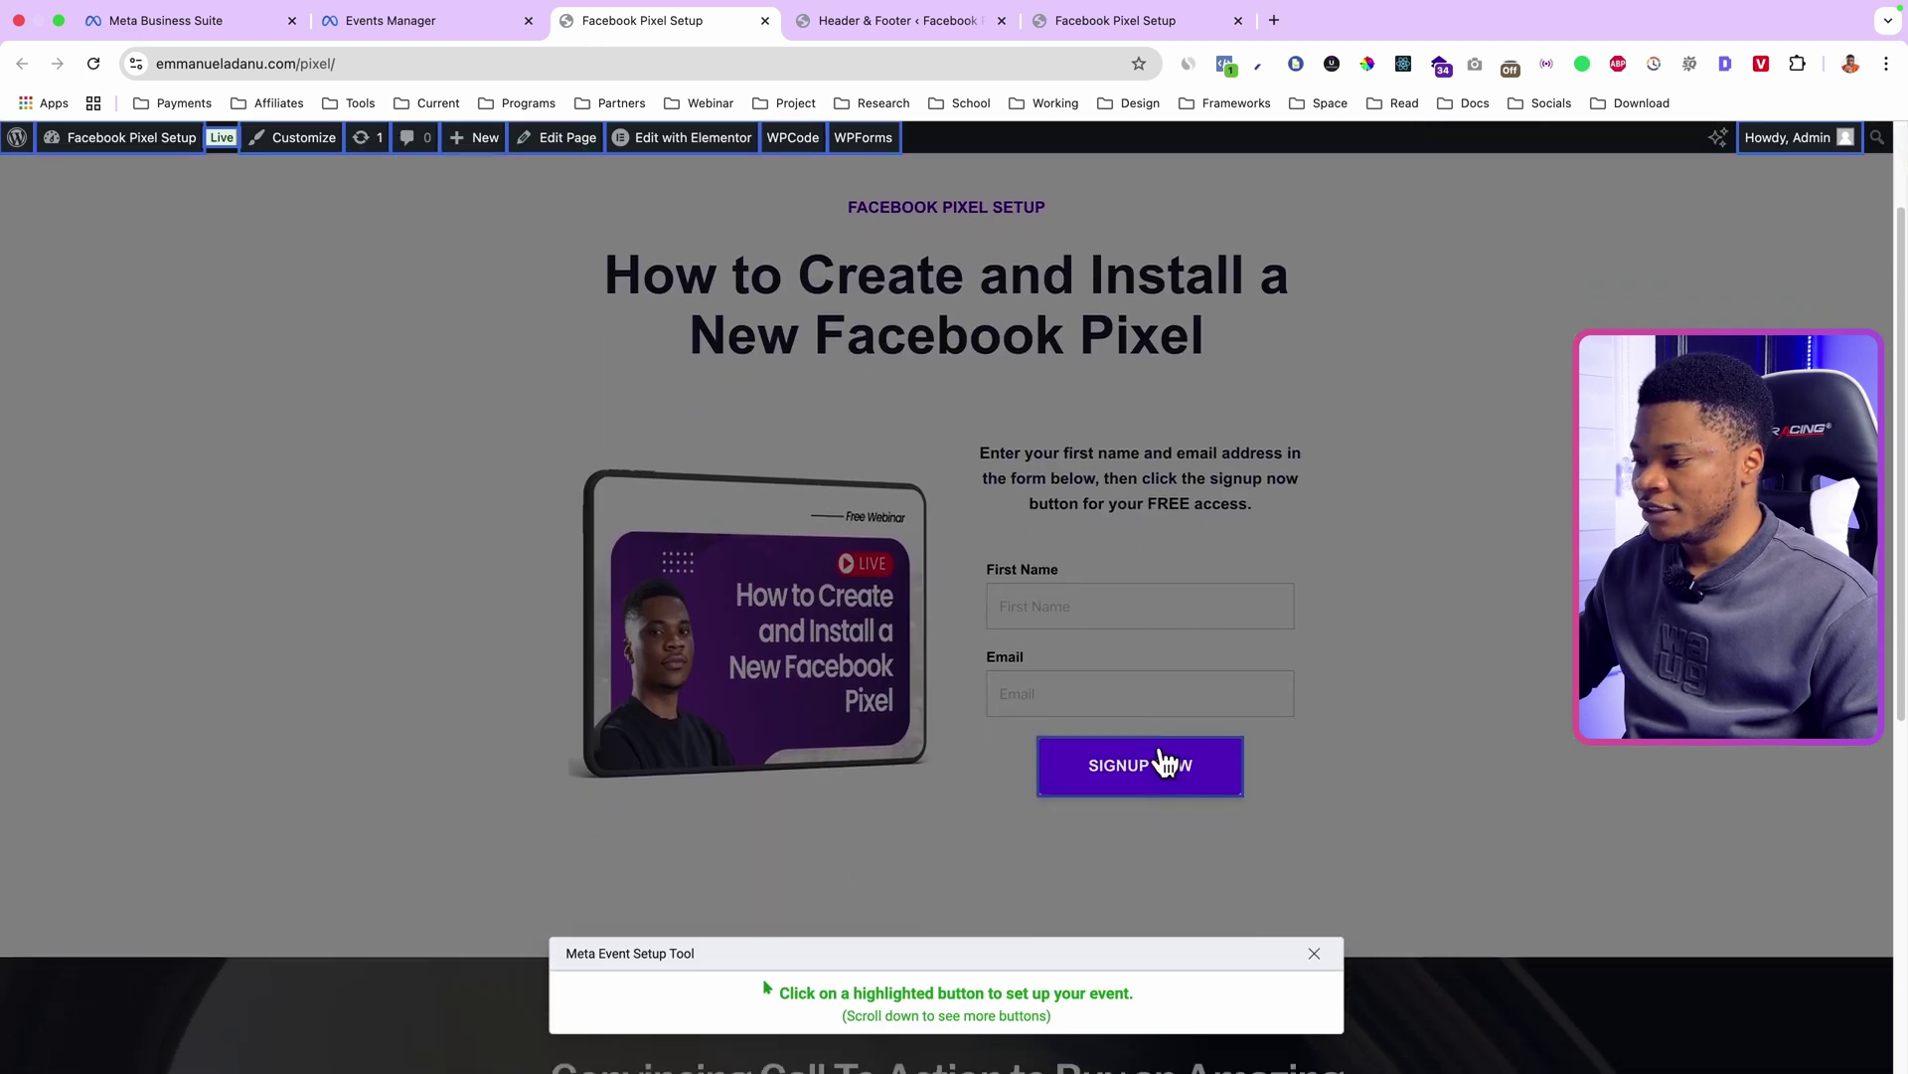
scroll(1153, 744, "down", 1)
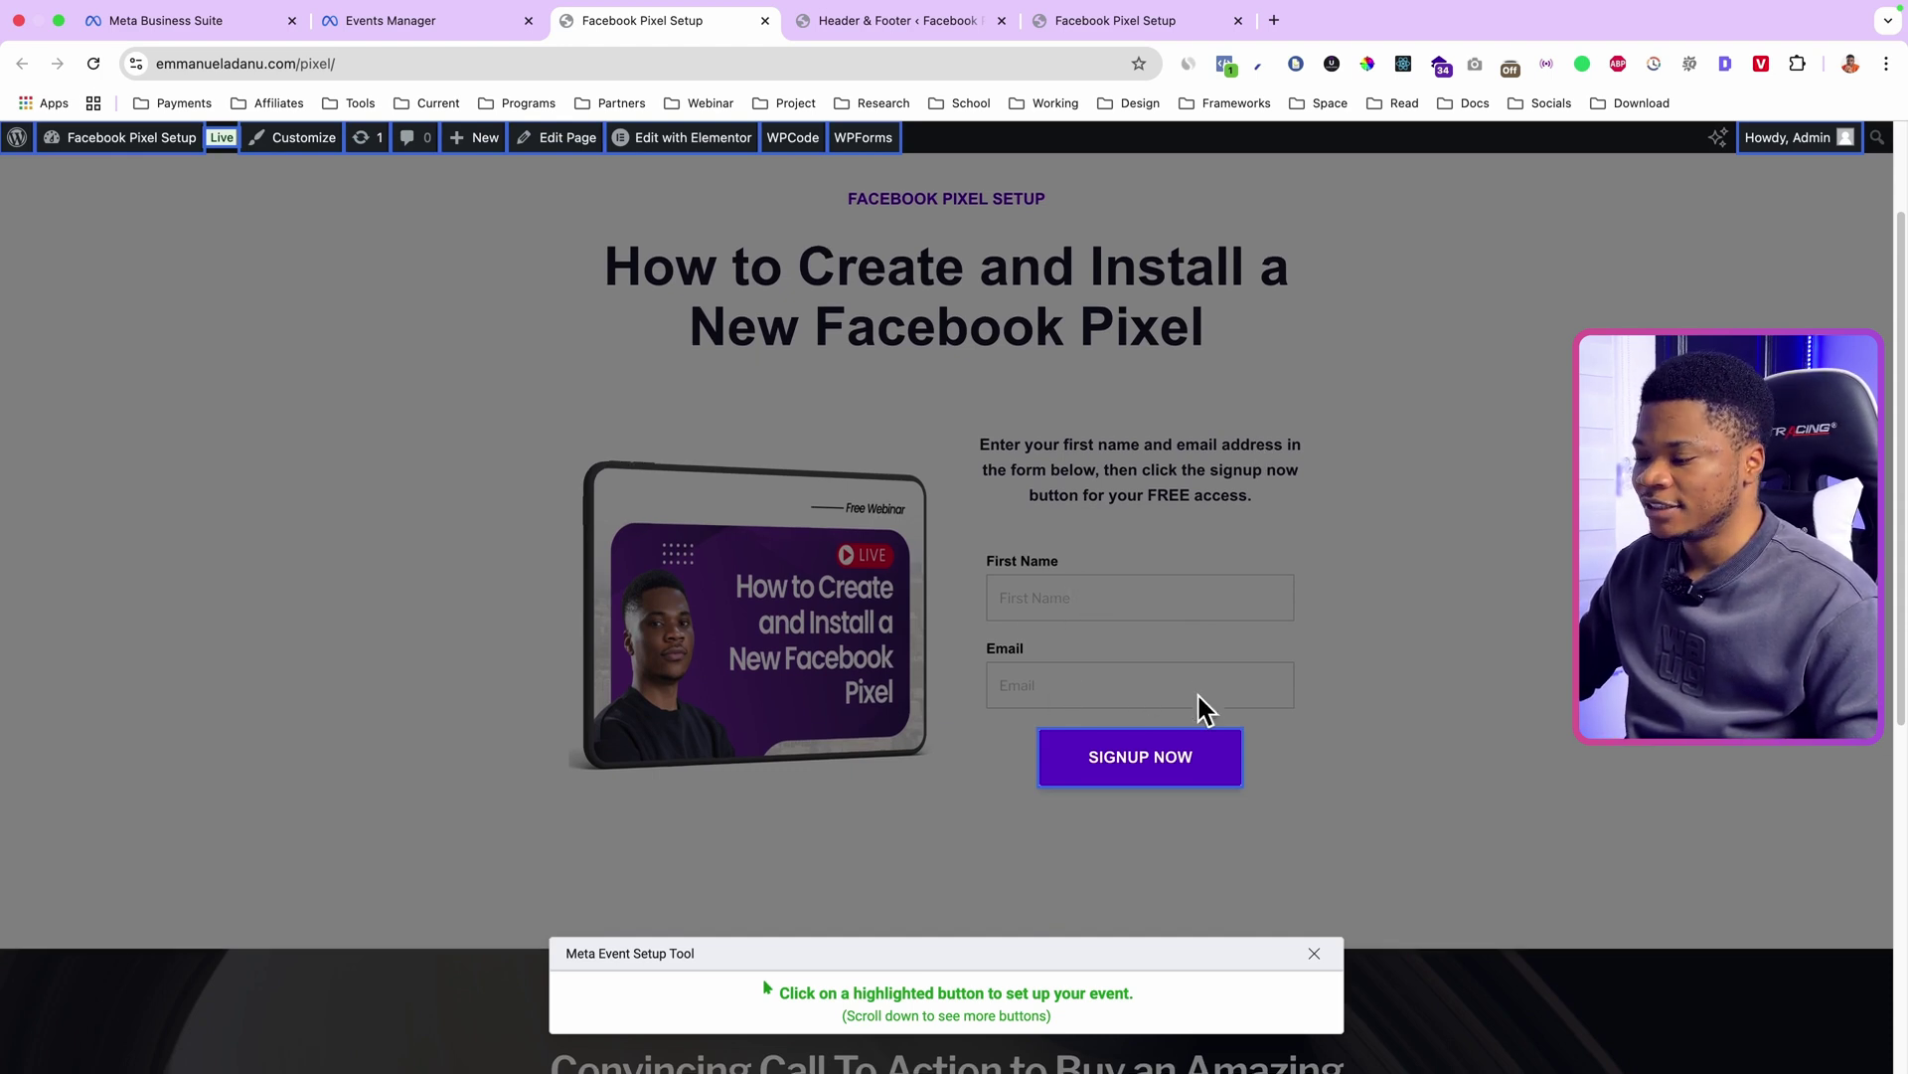
scroll(1193, 696, "down", 1)
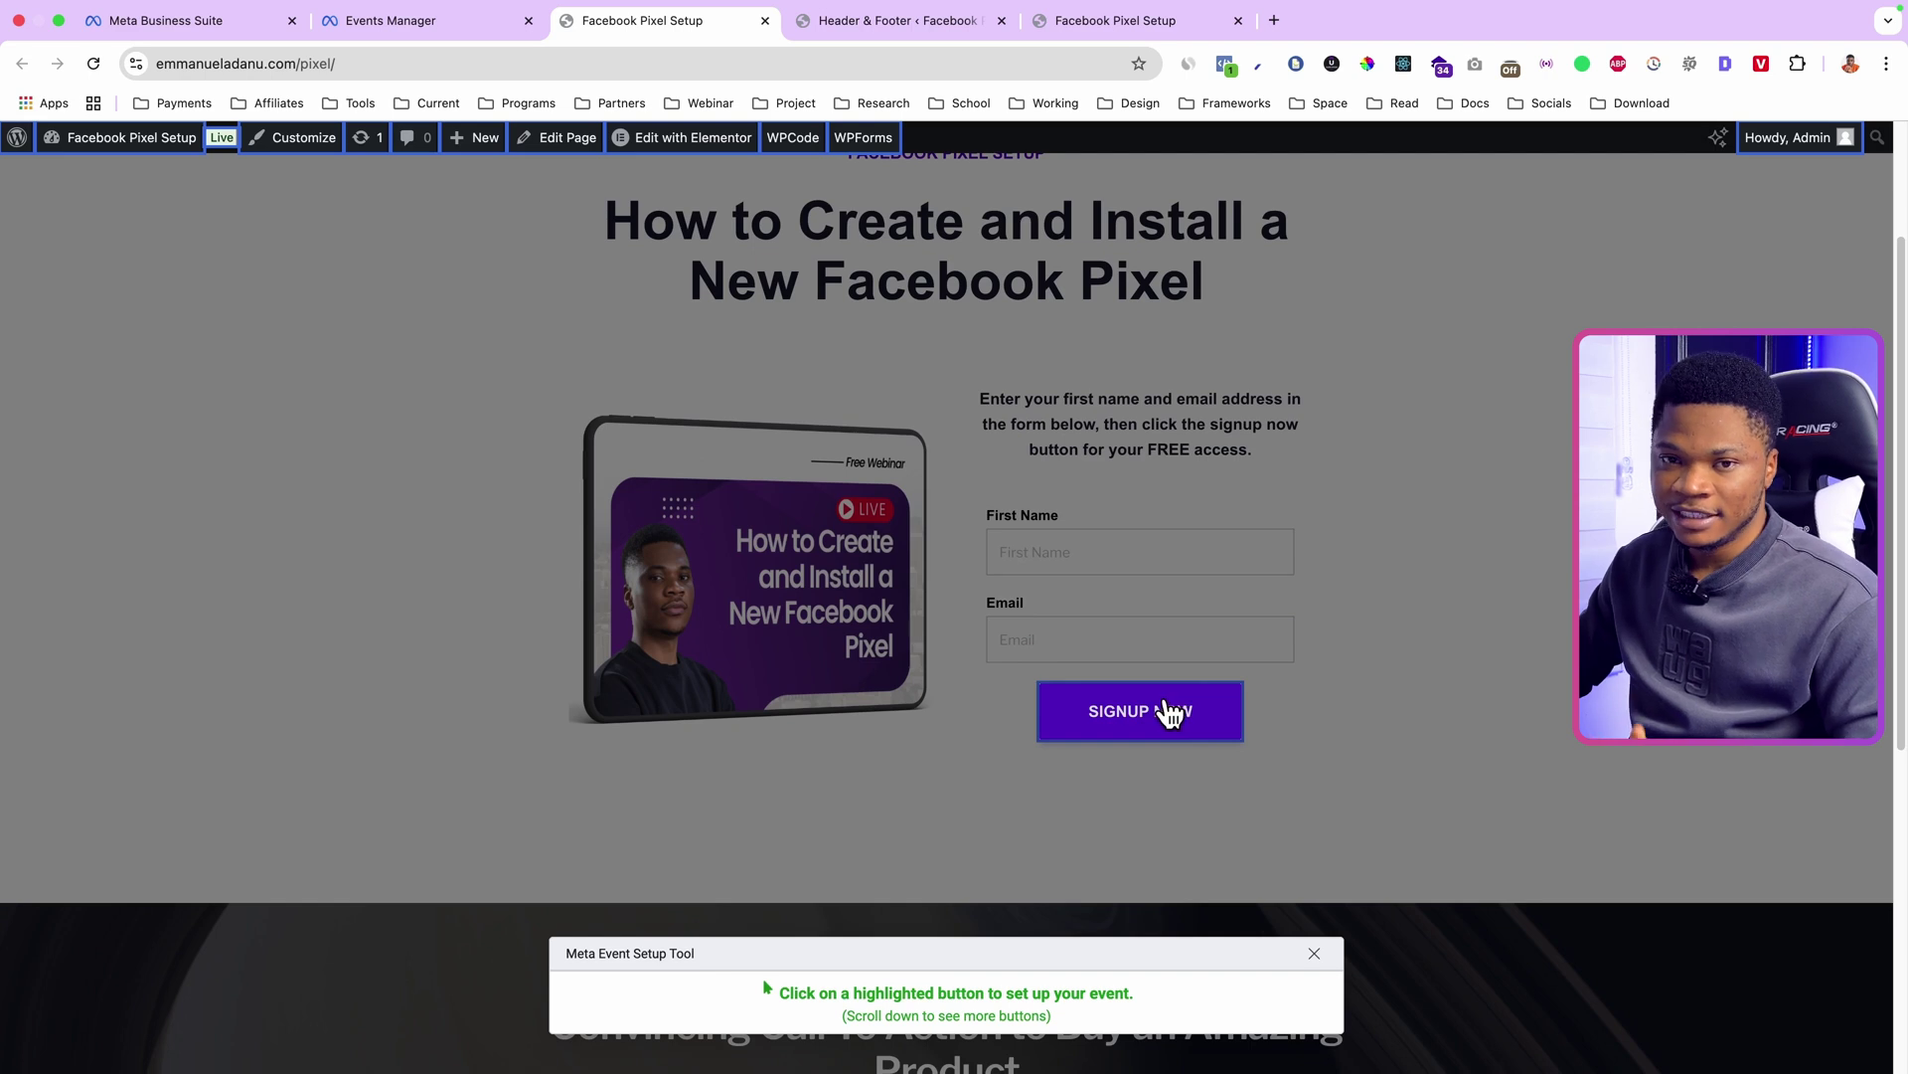
left_click(1117, 715)
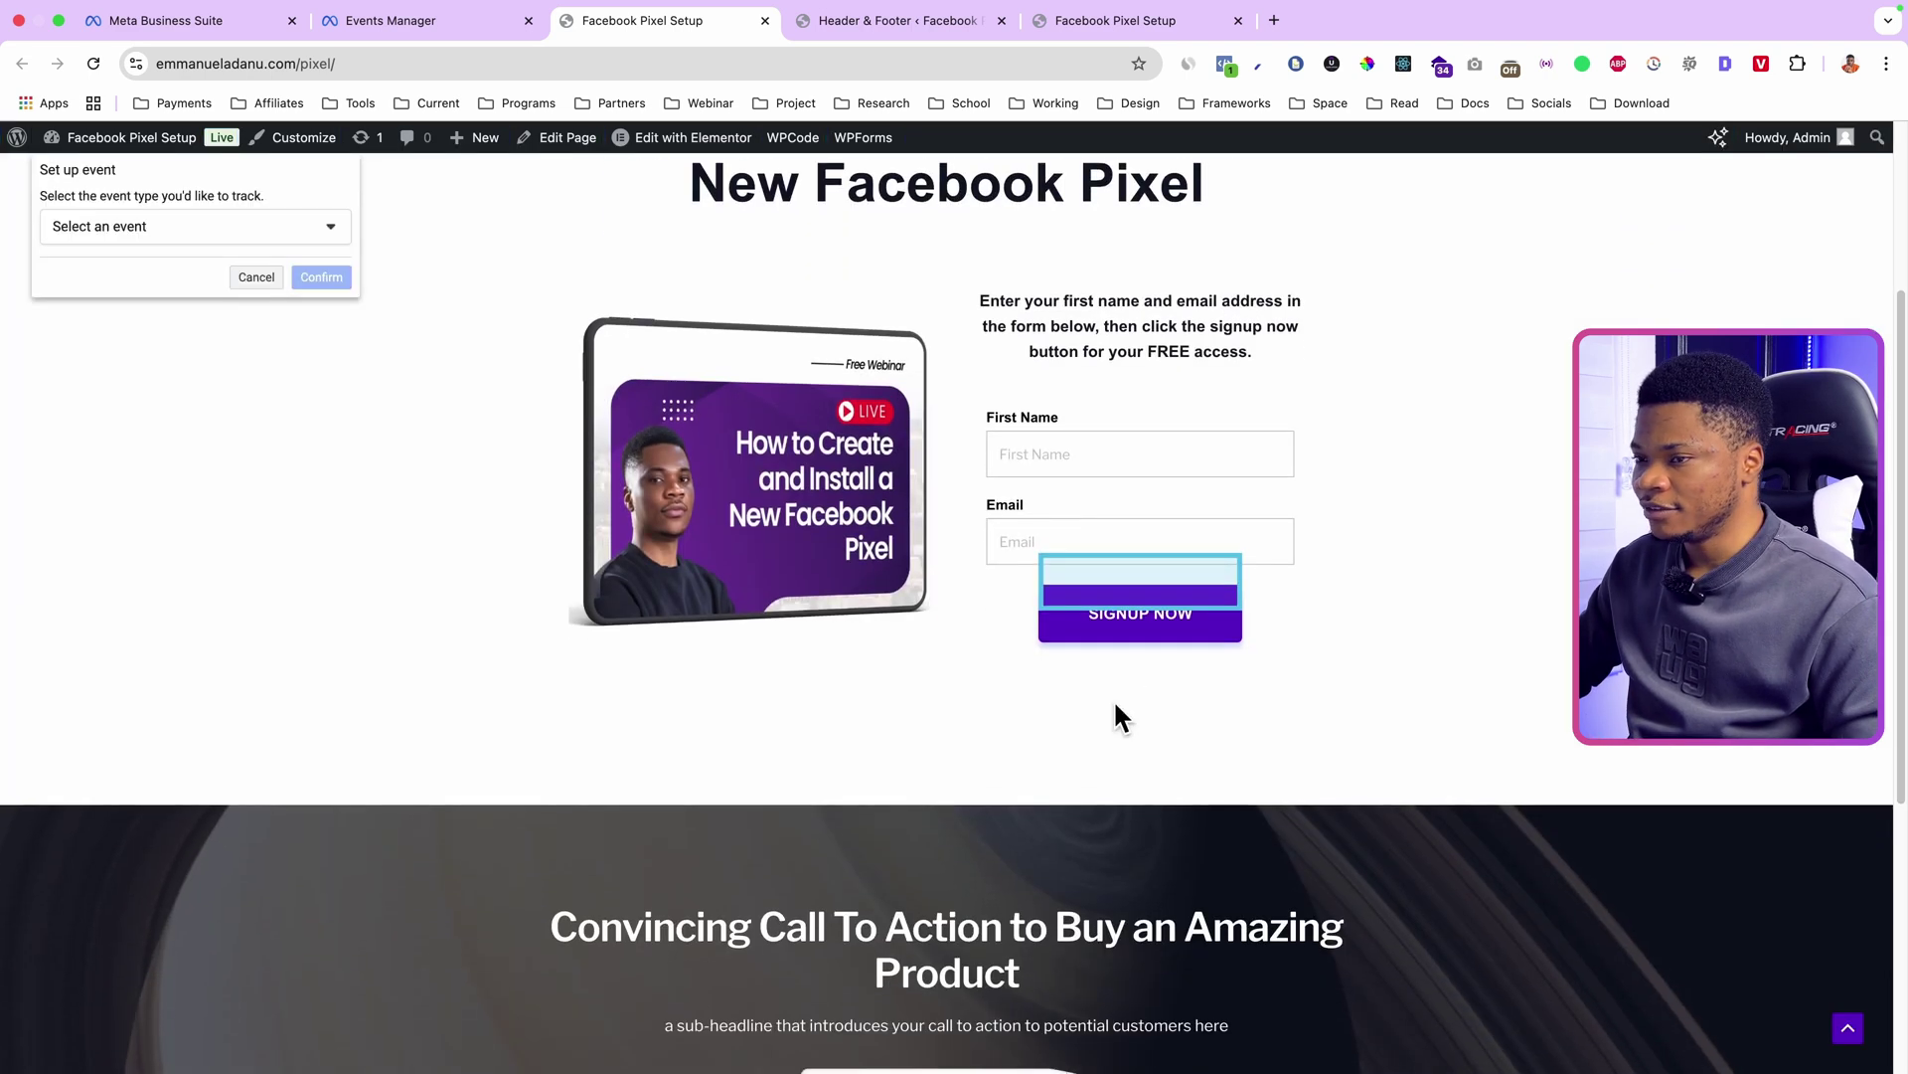
left_click(250, 226)
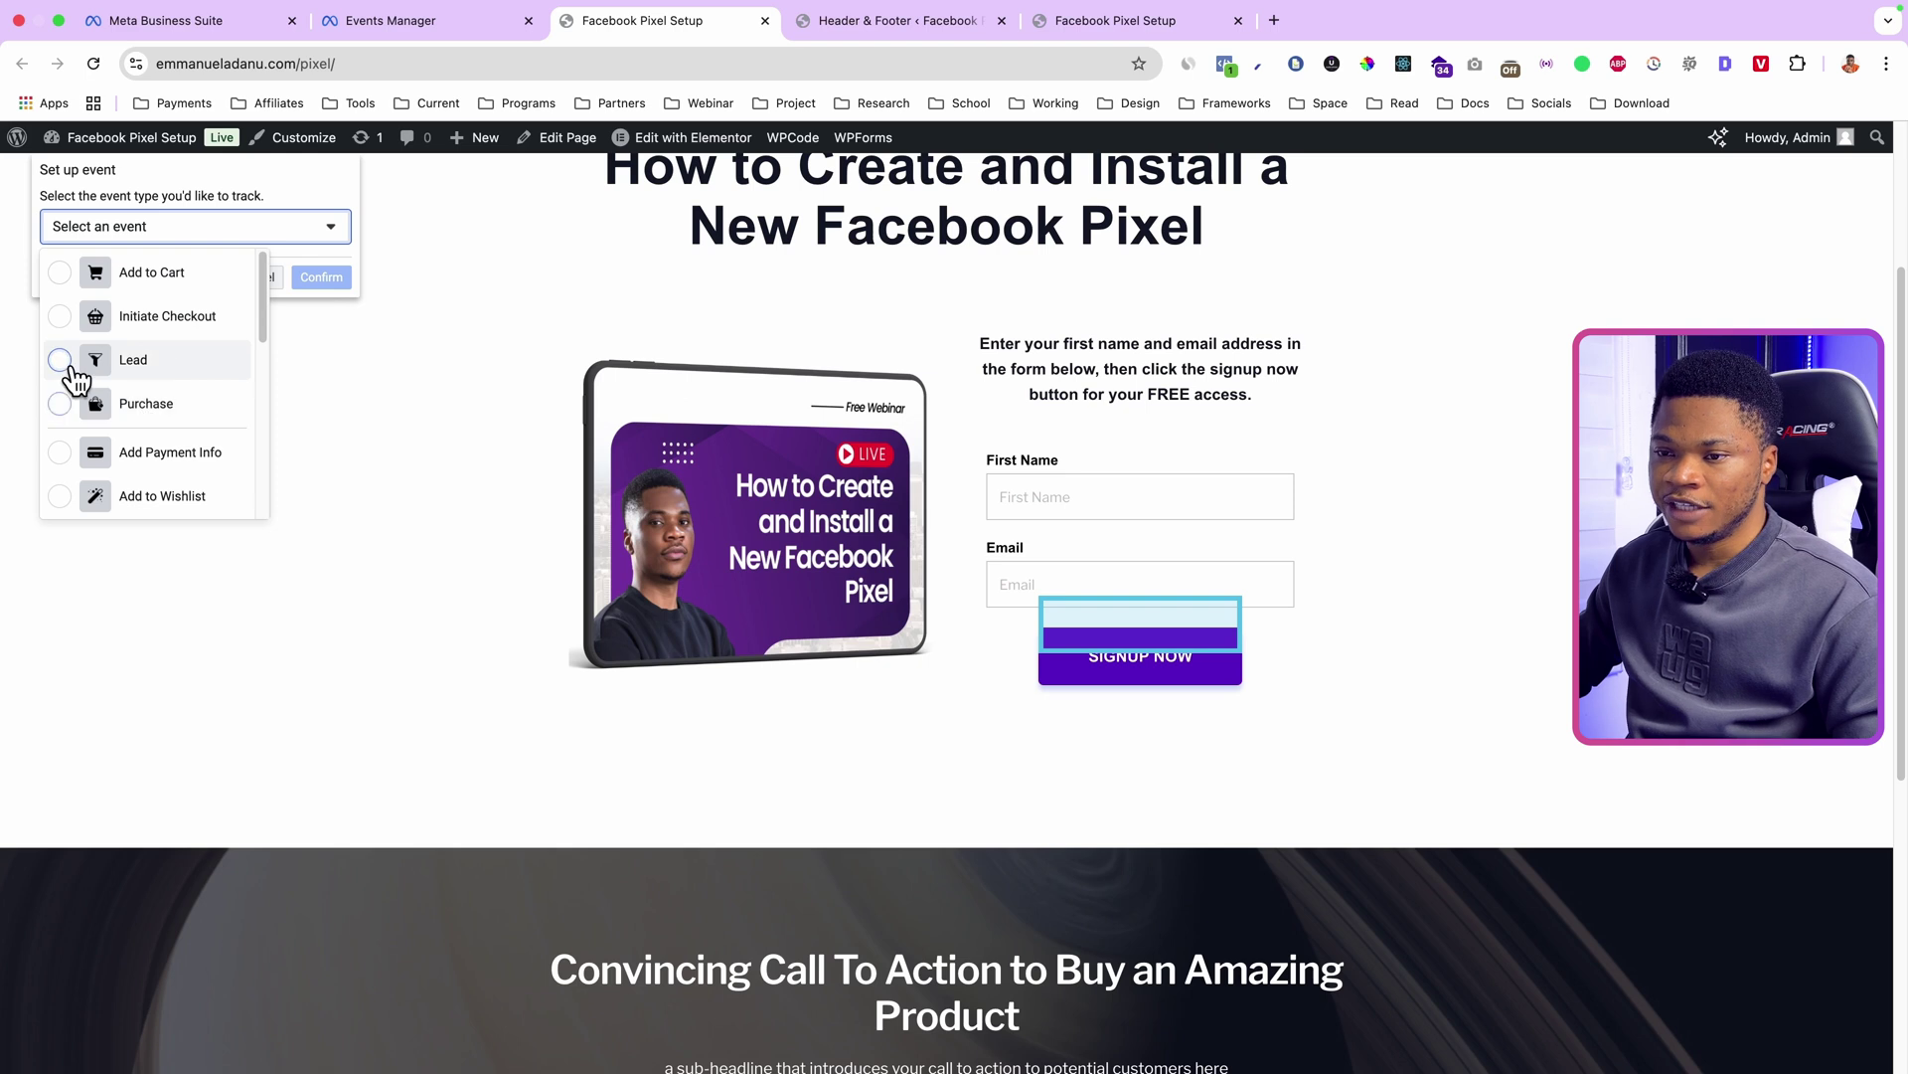
left_click(69, 363)
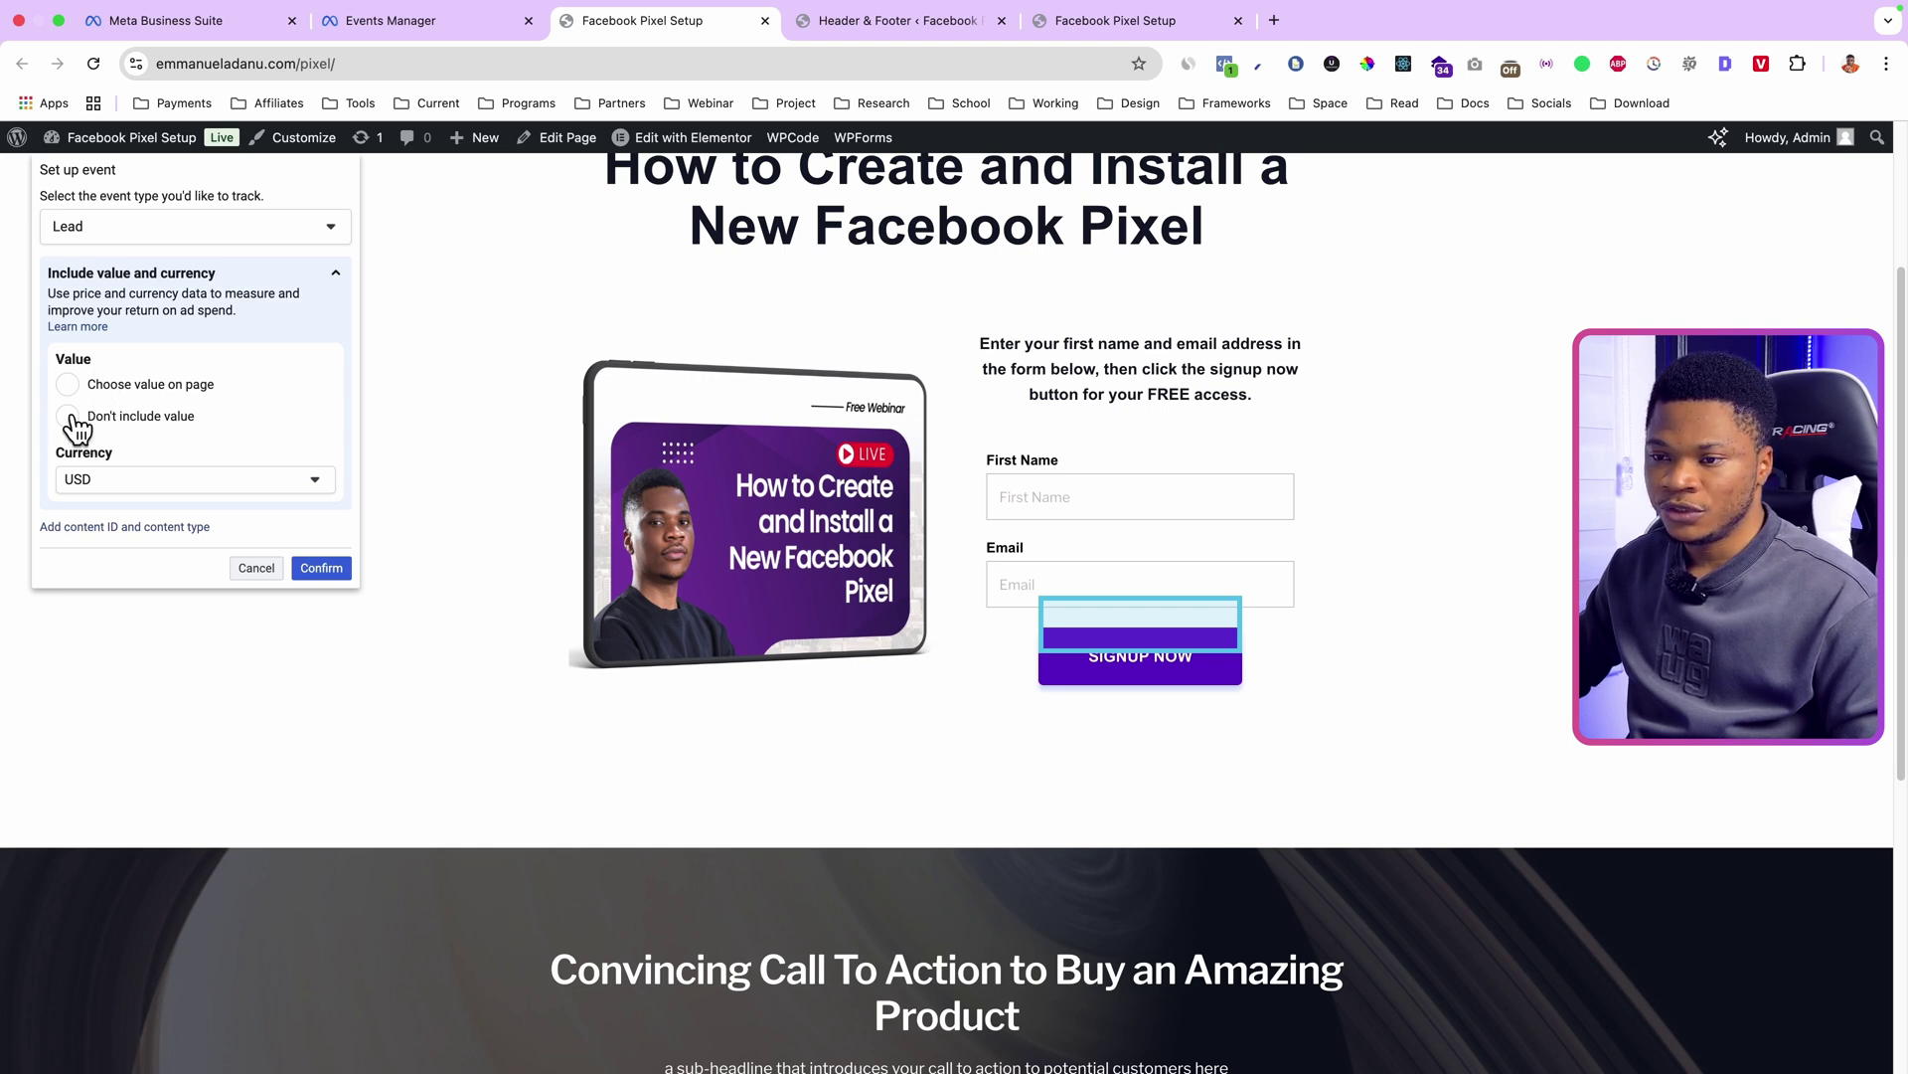
left_click(320, 570)
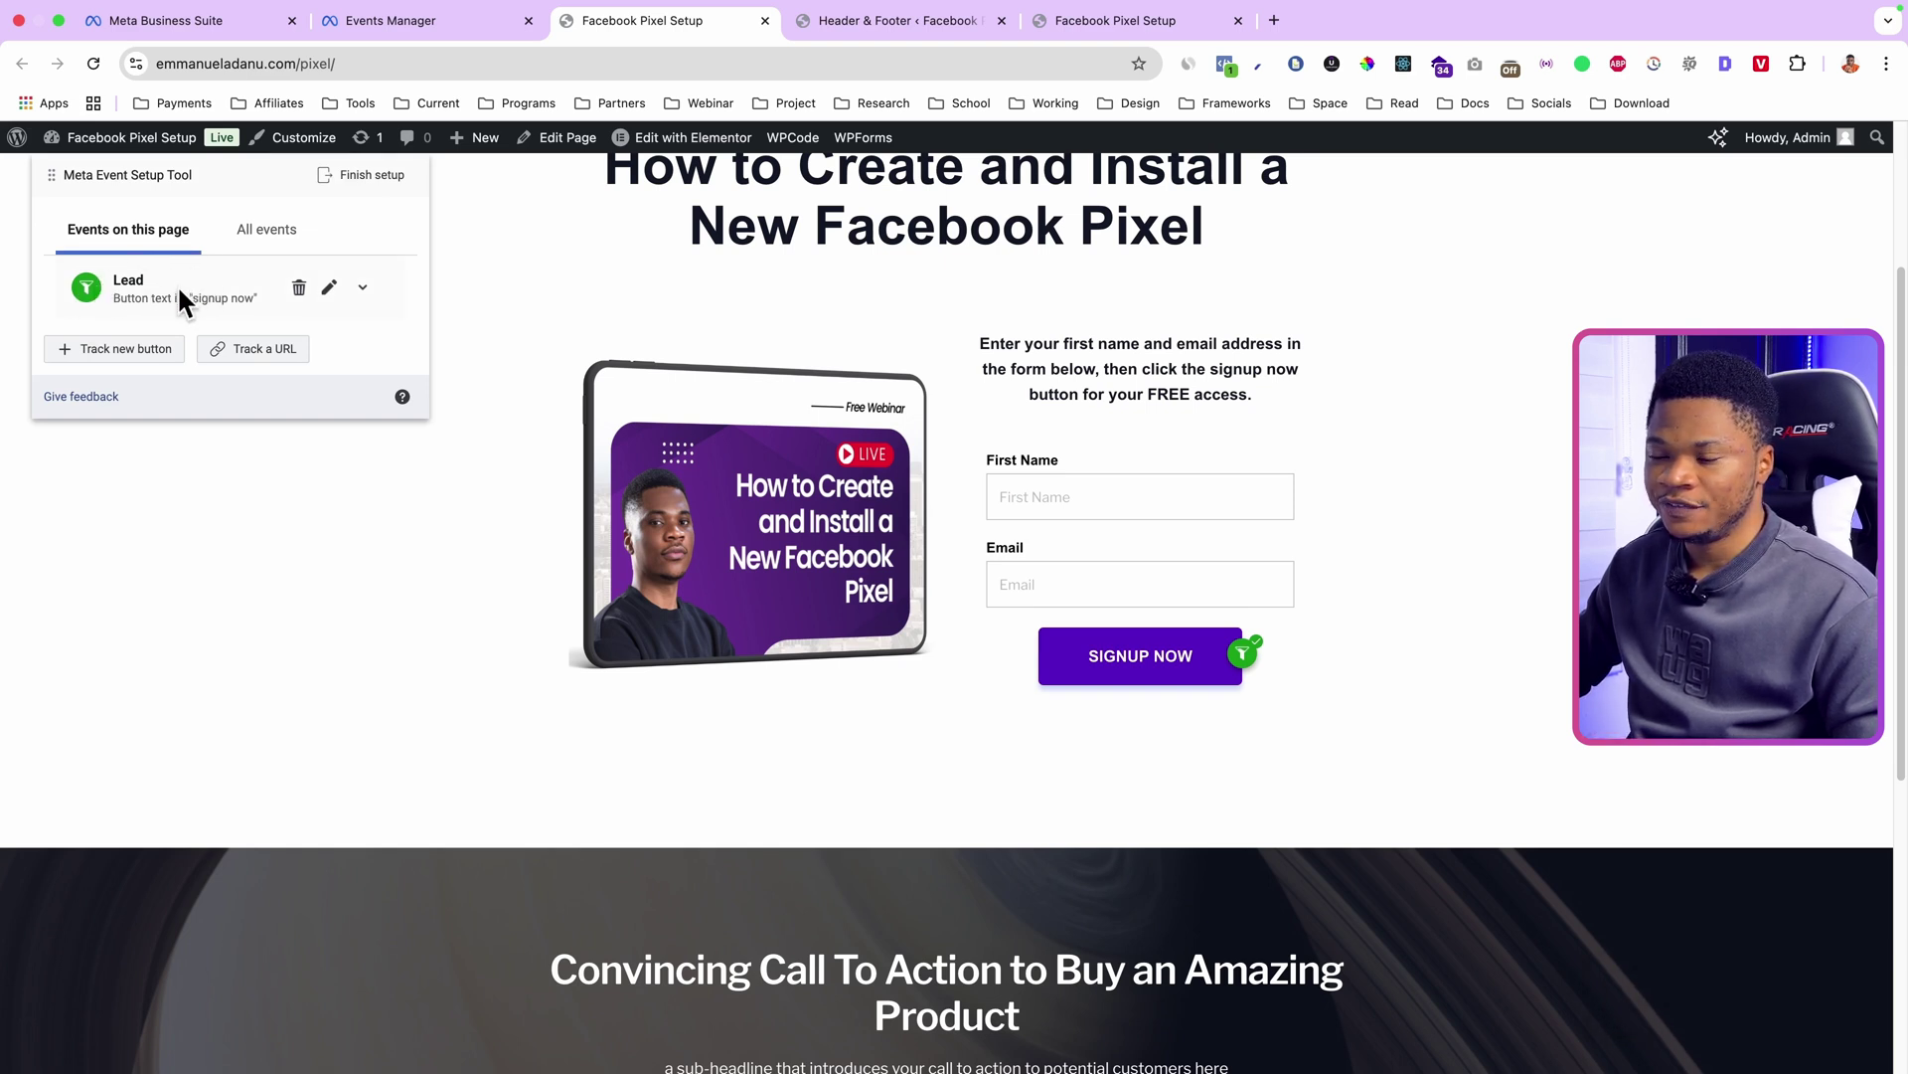
Step: Assign BUY NOW the Initiate Checkout event after trying Add to Cart and Purchase, then confirm
scroll(956, 402, "up", 3)
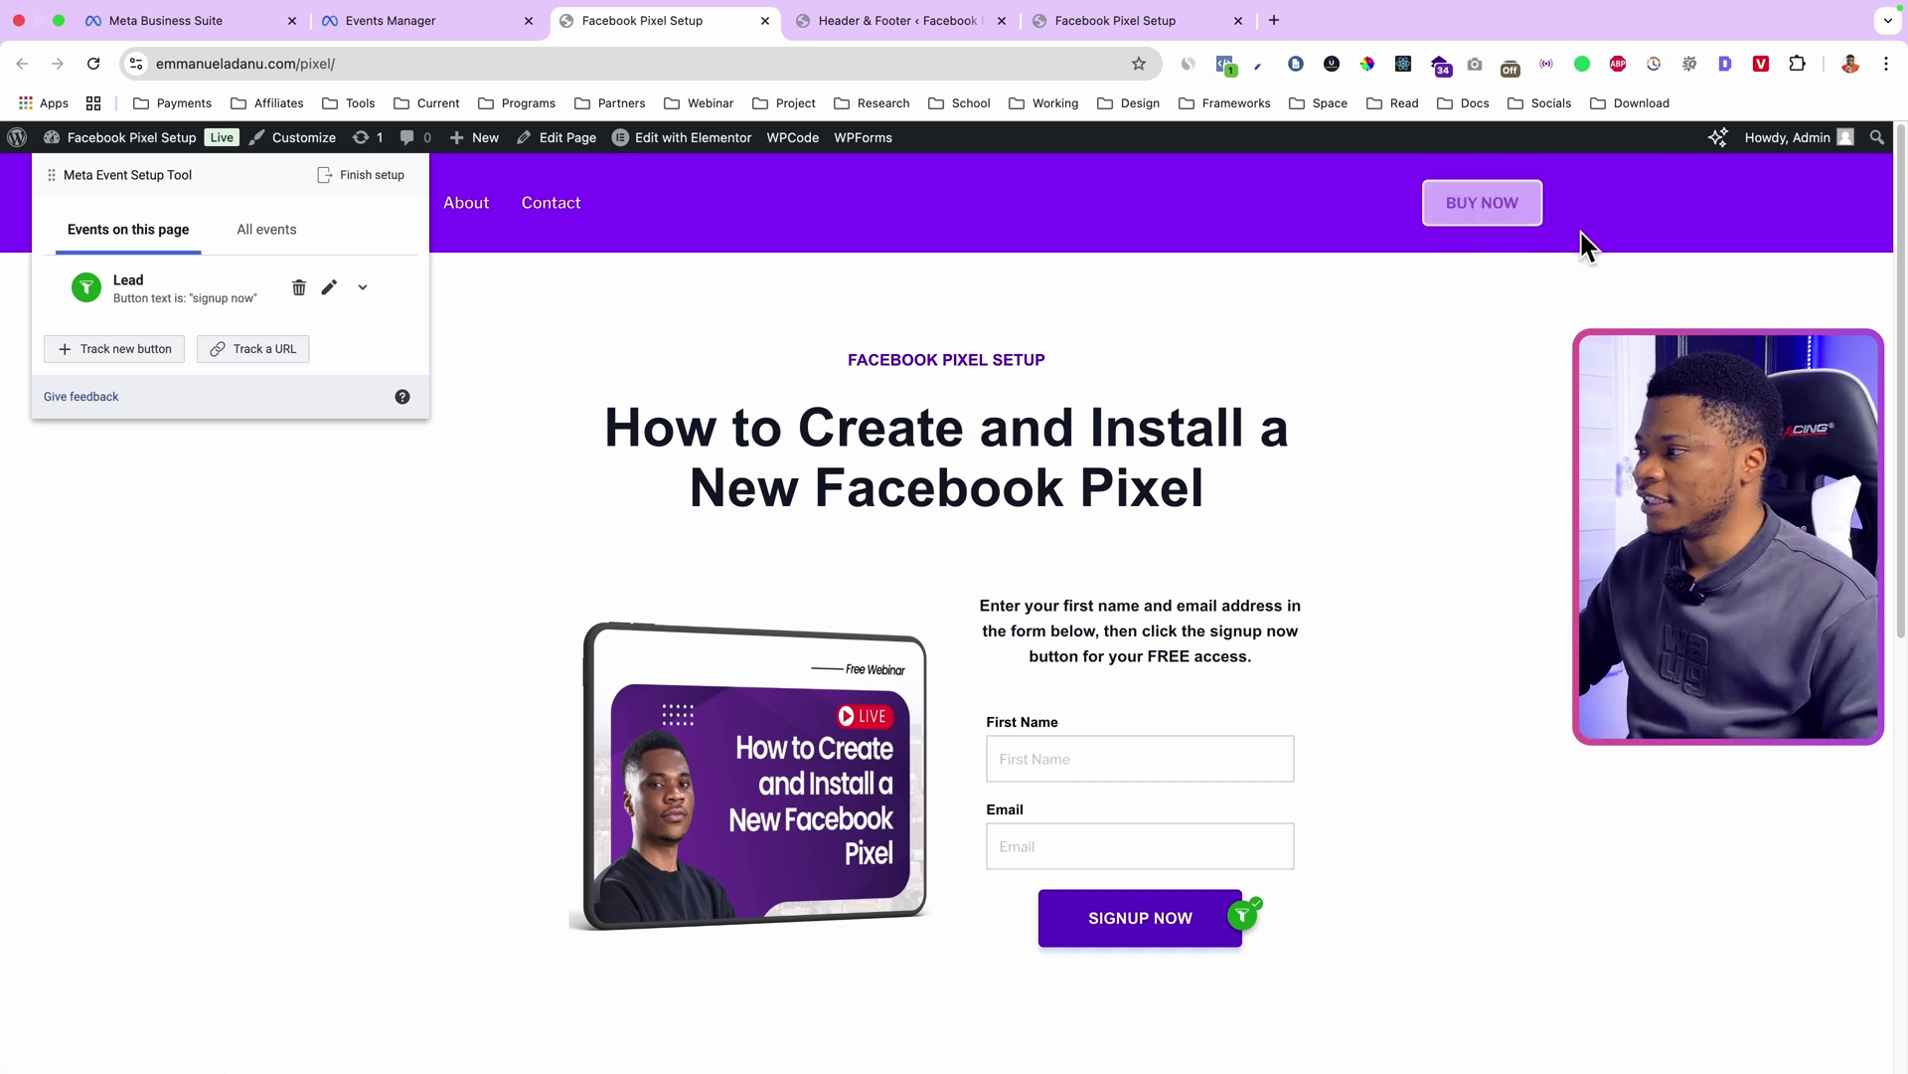
left_click(145, 352)
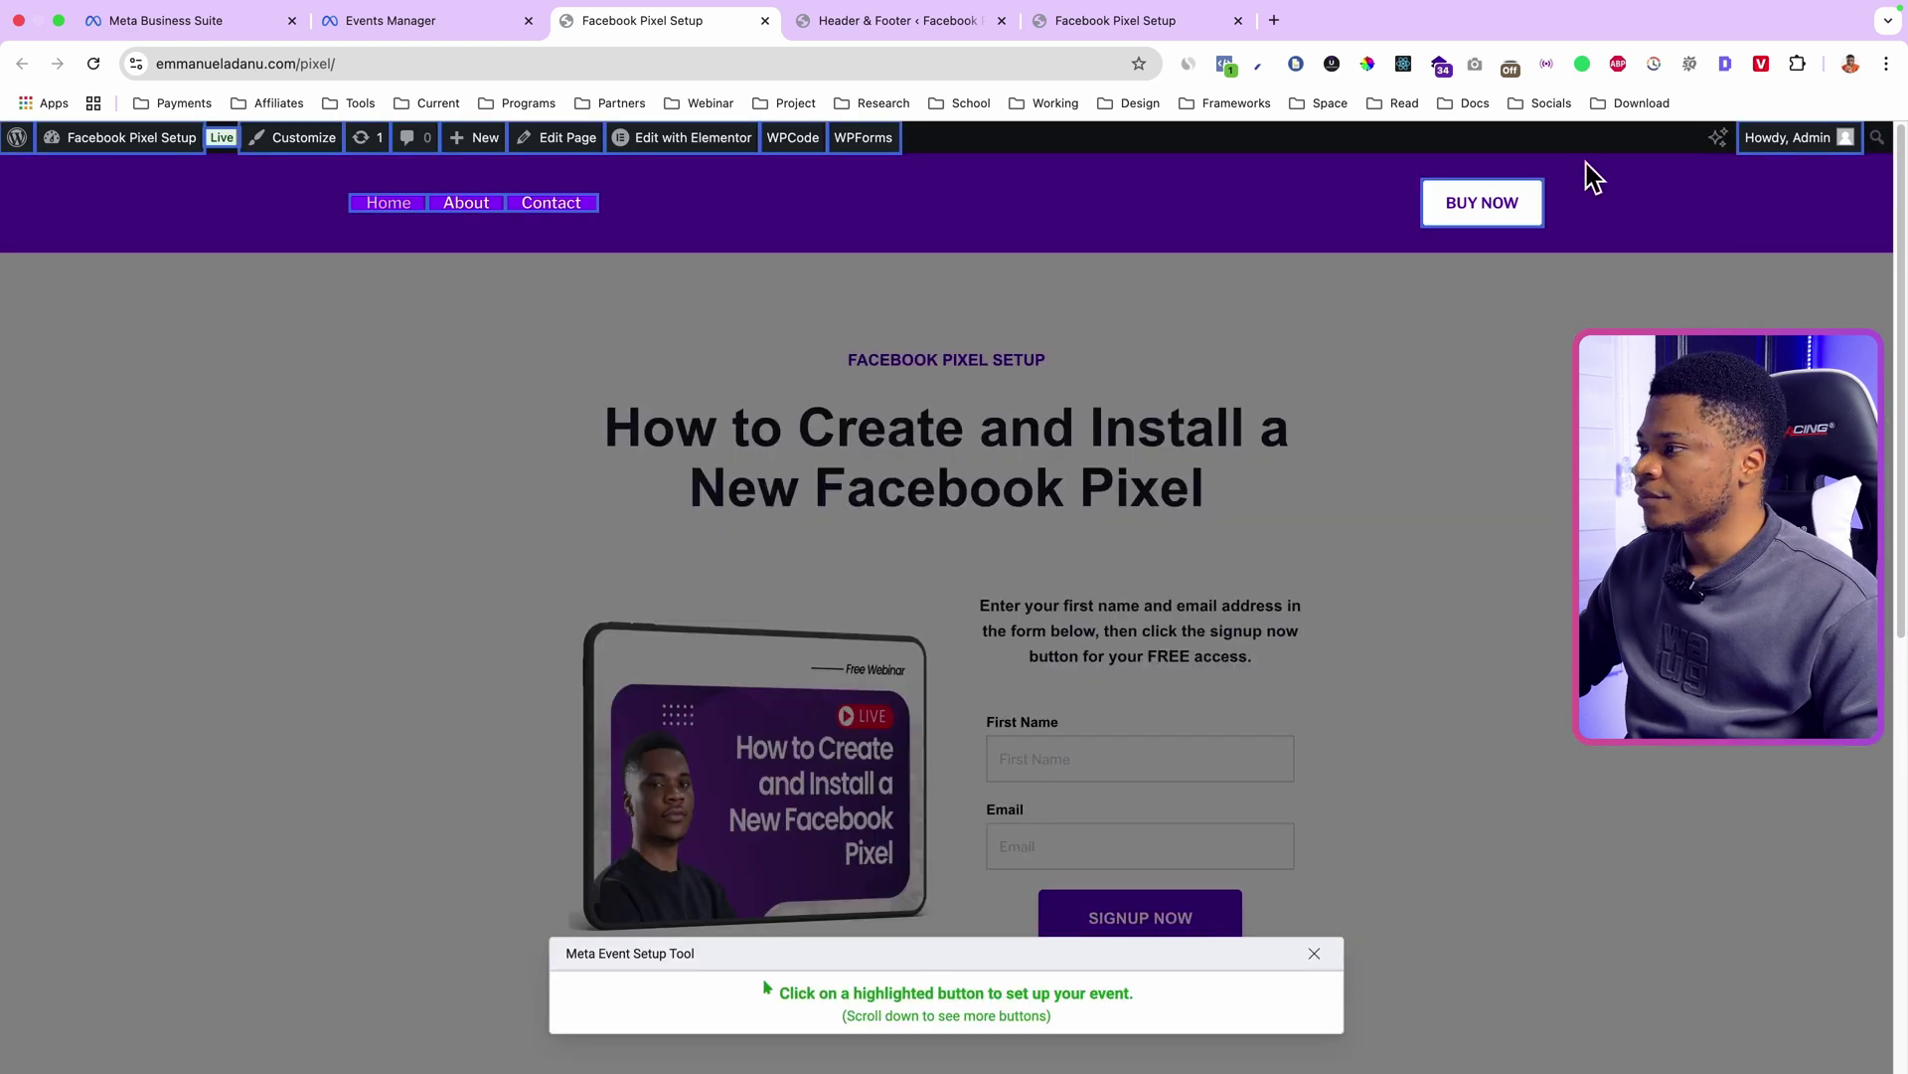
left_click(1478, 201)
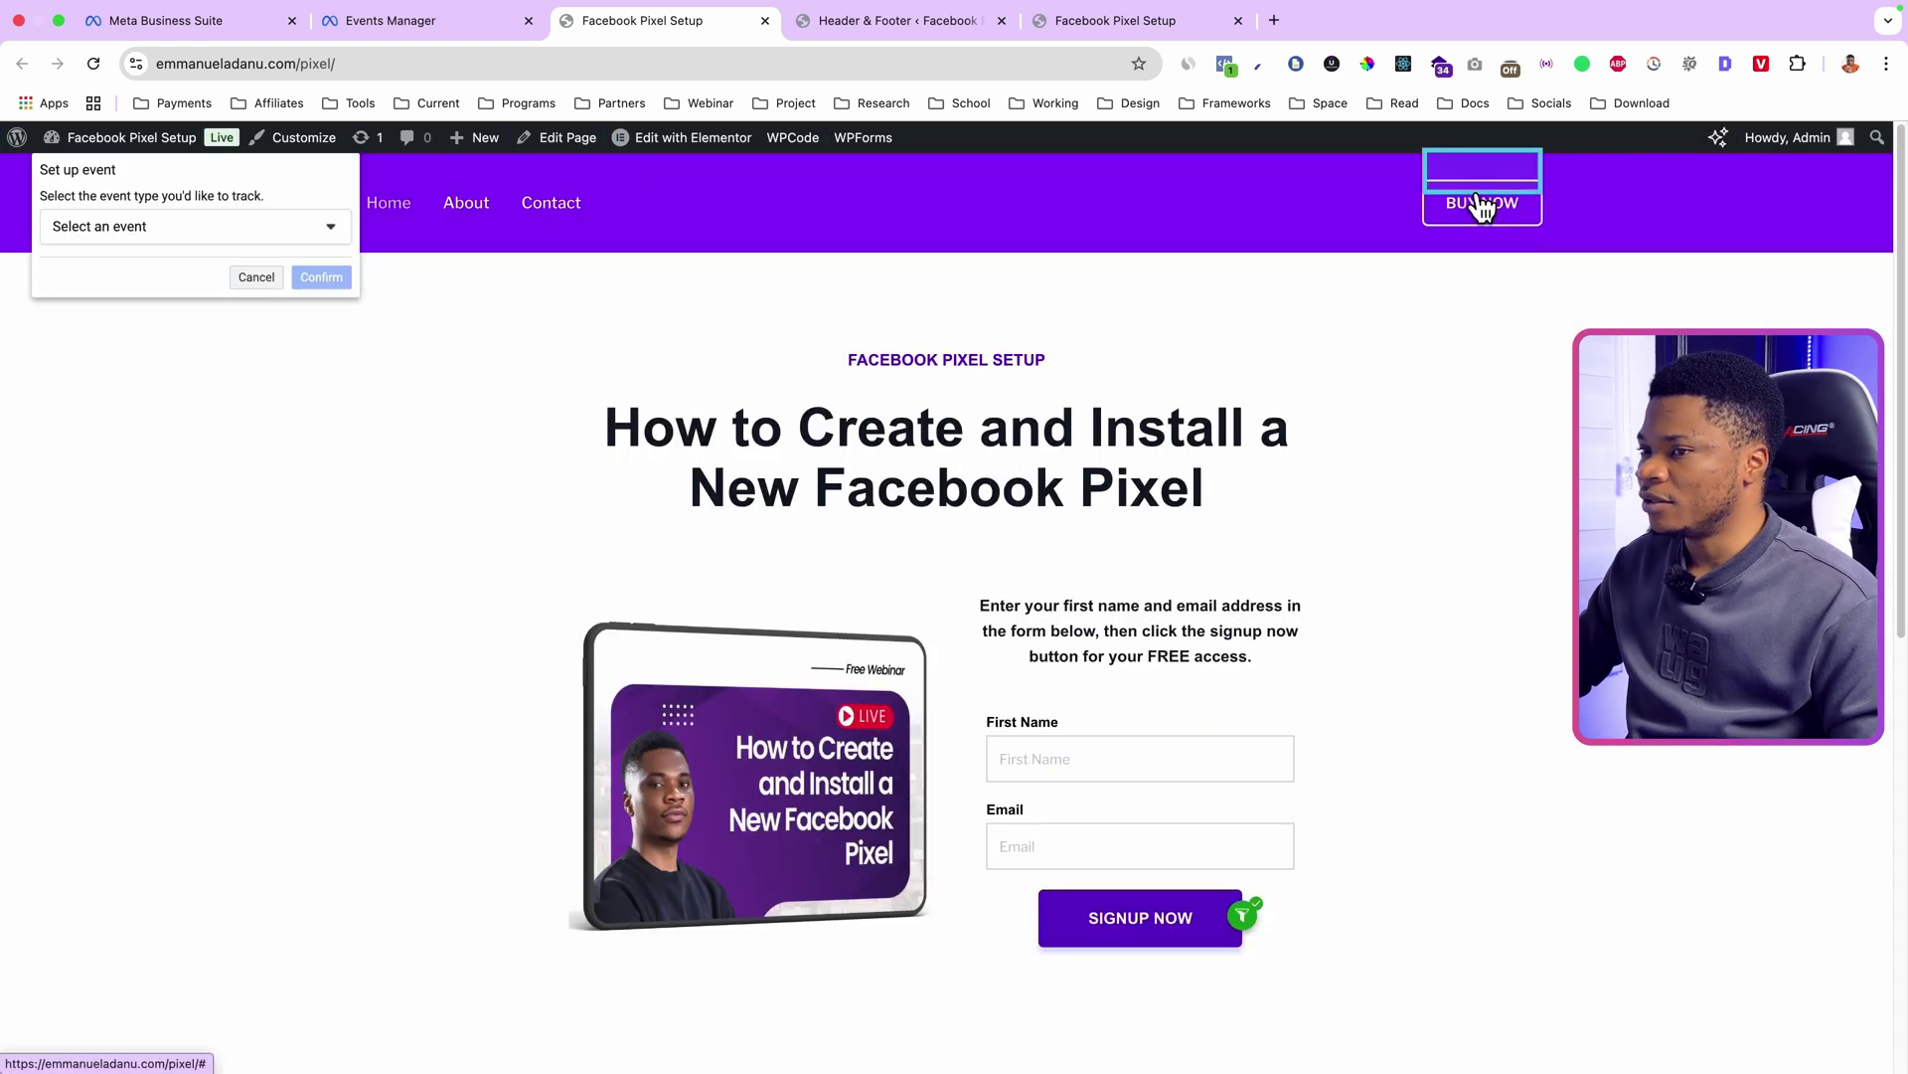
left_click(185, 231)
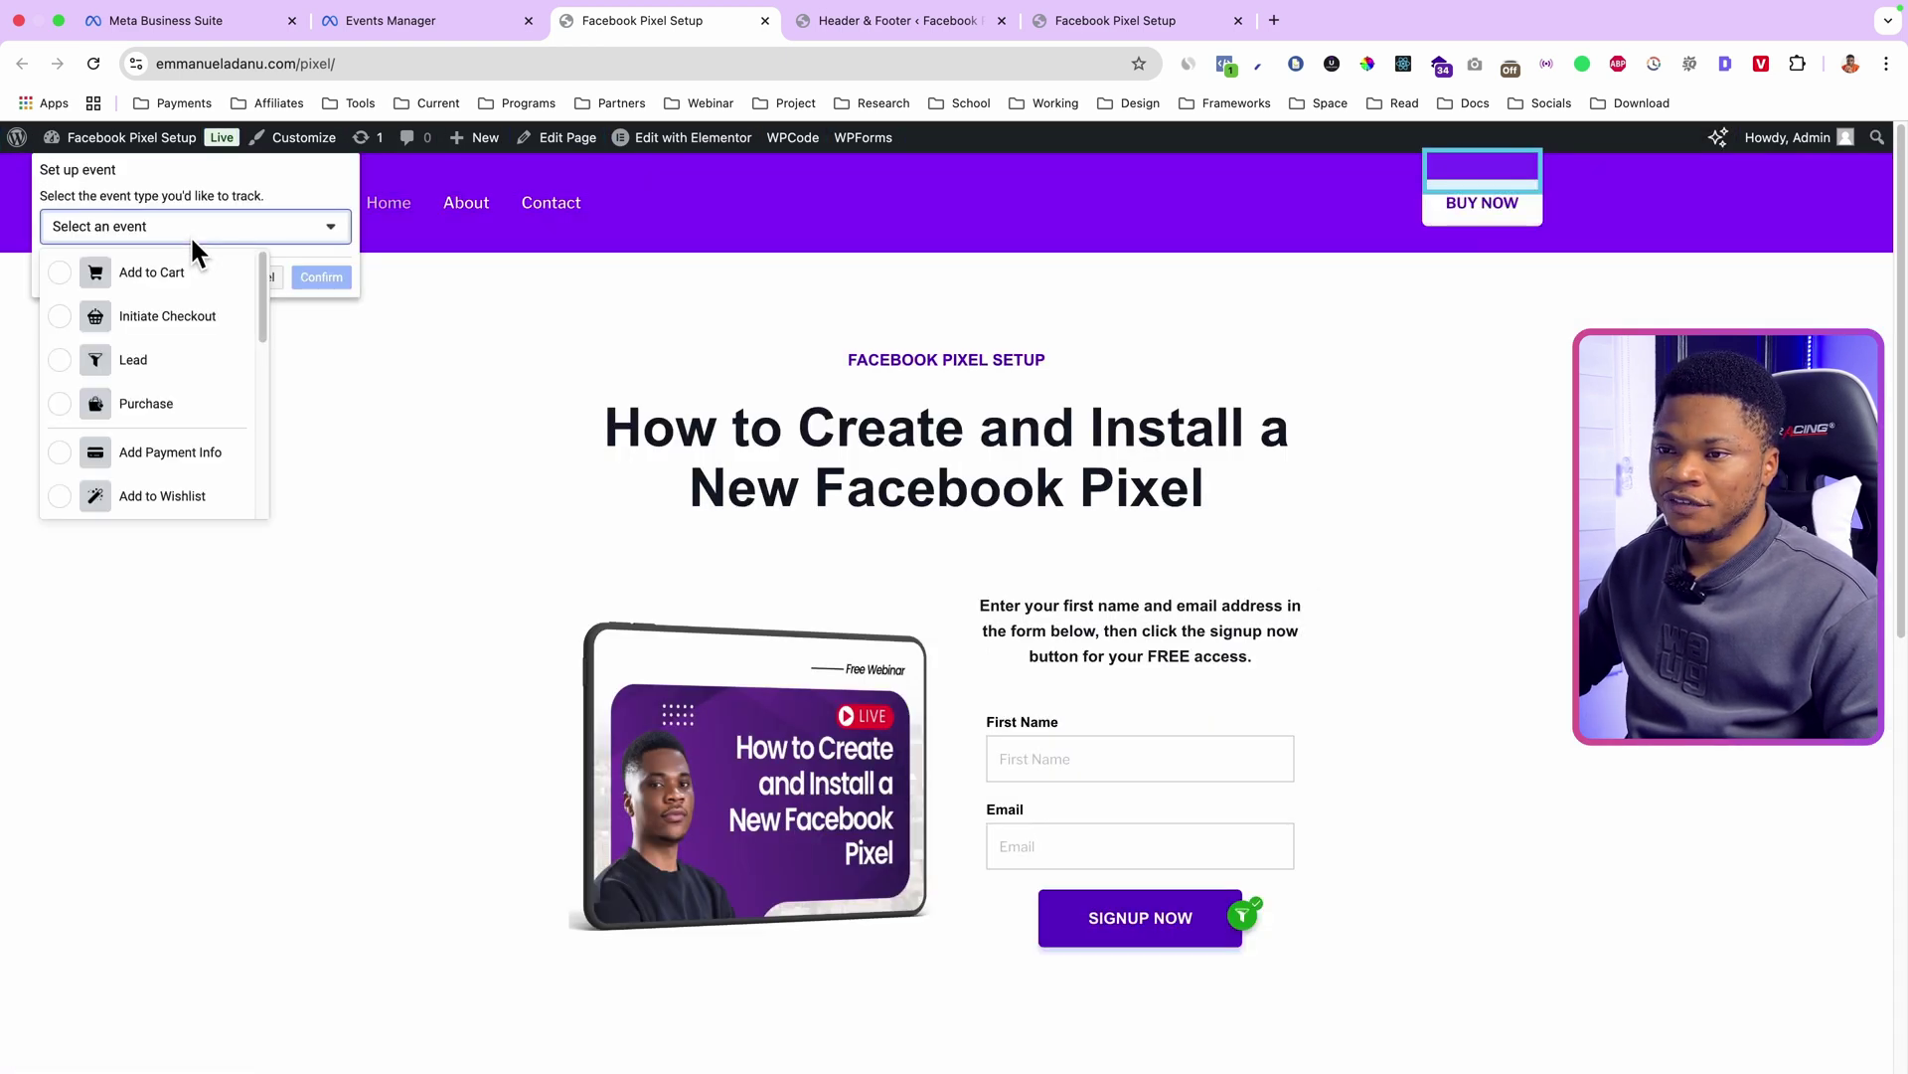
left_click(60, 316)
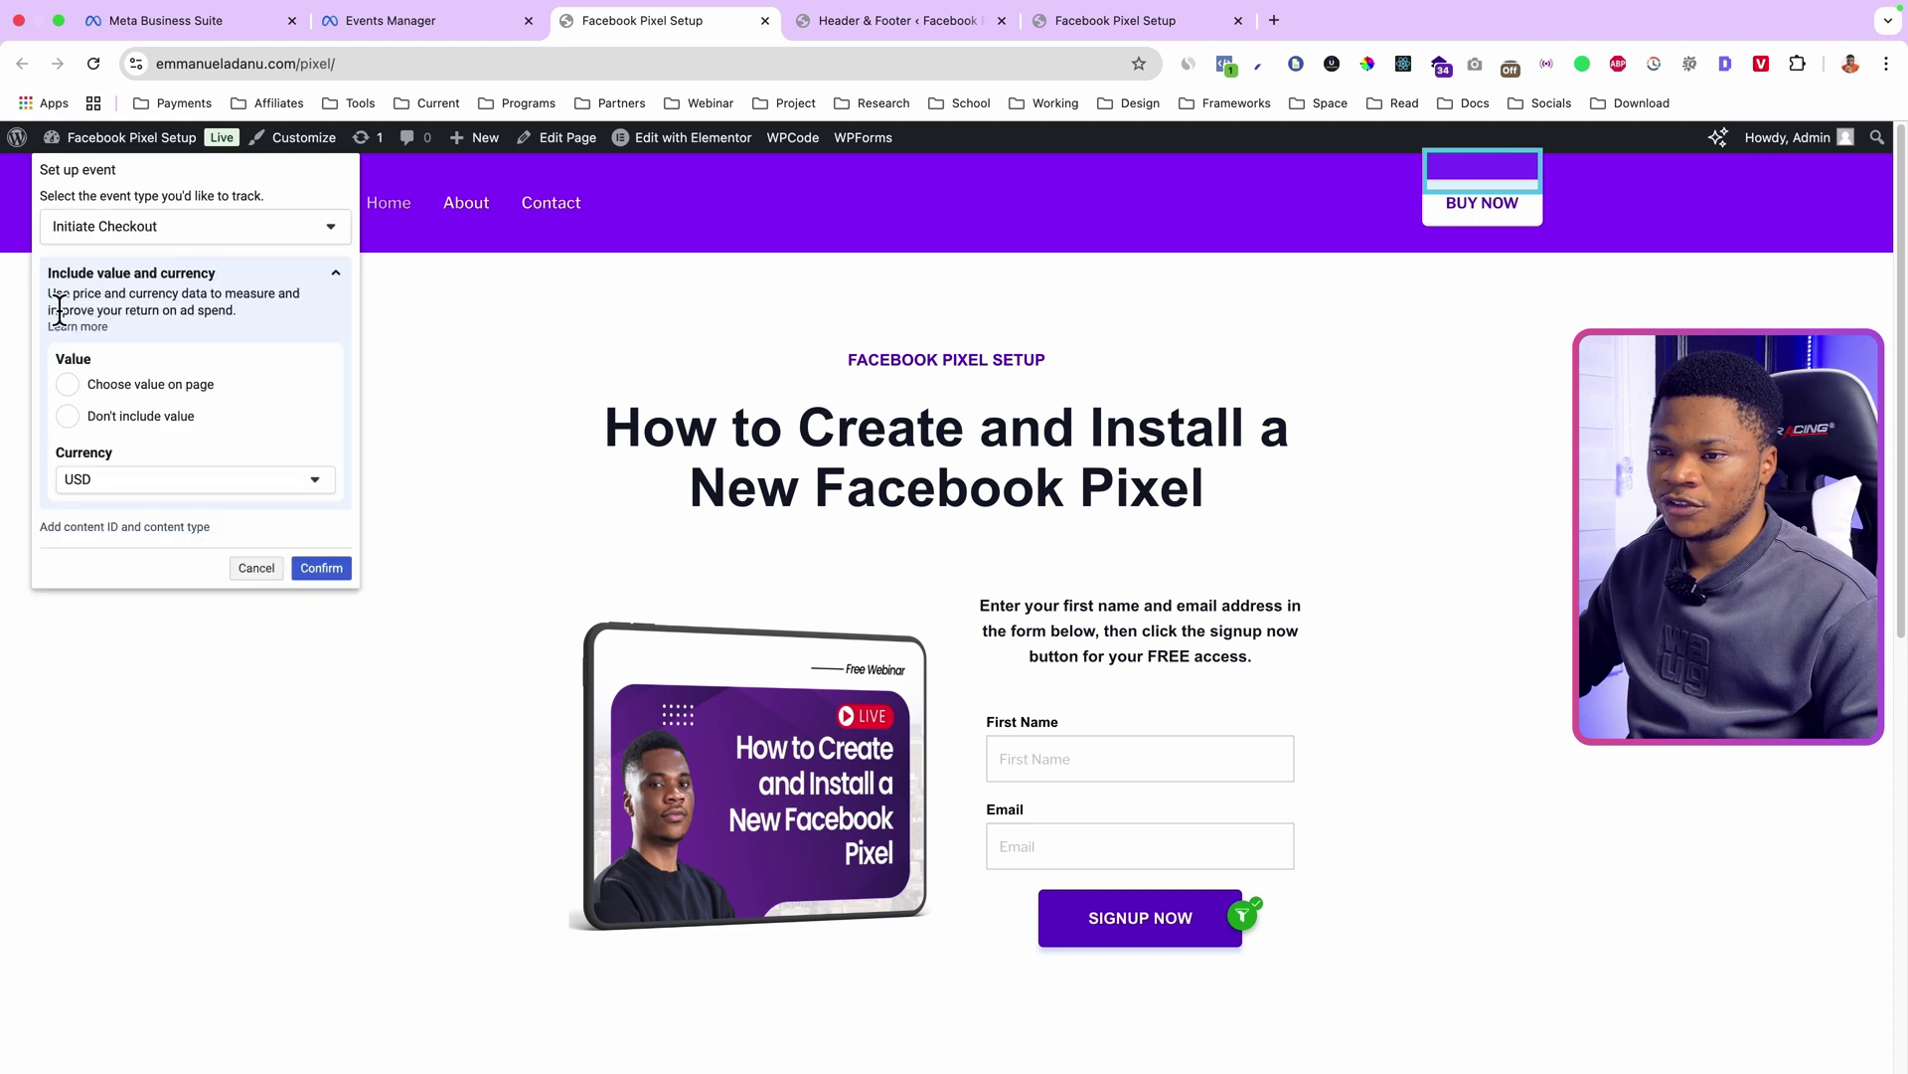
left_click(181, 225)
left_click(179, 271)
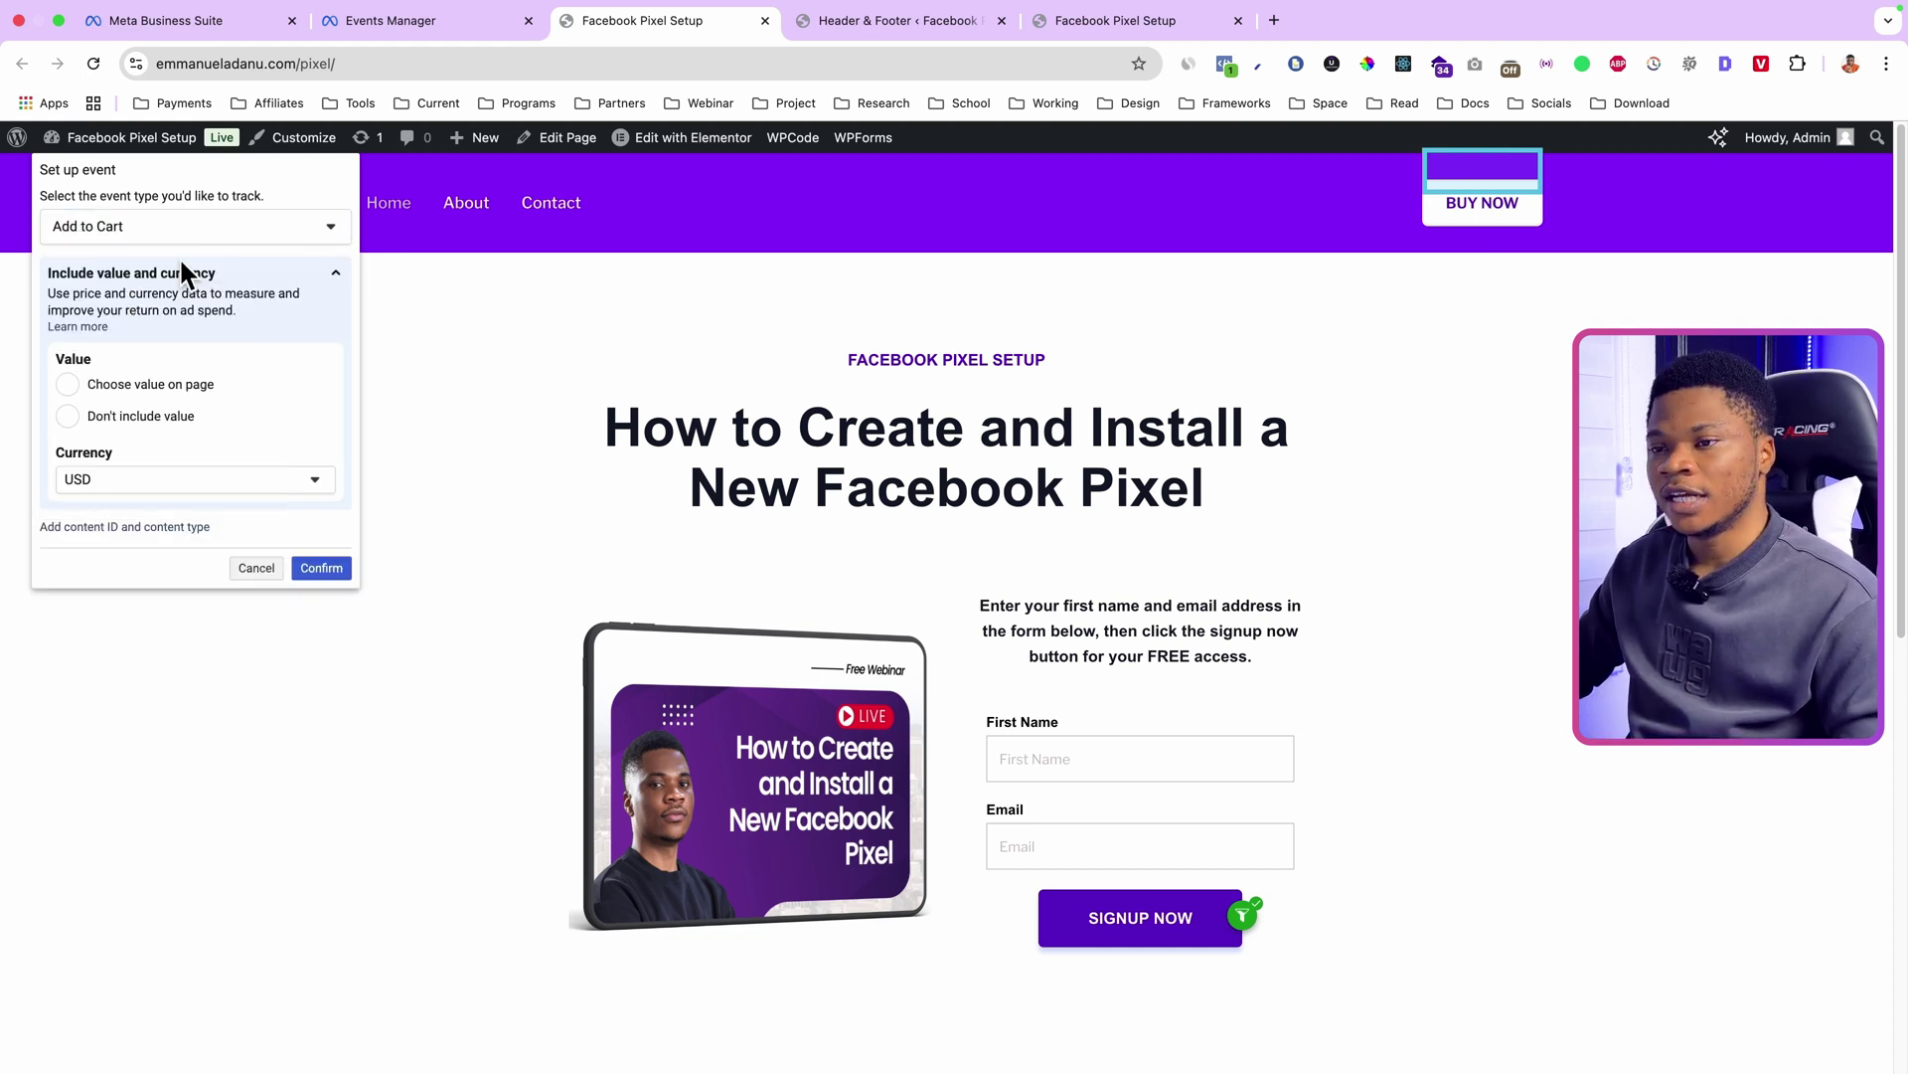
left_click(187, 225)
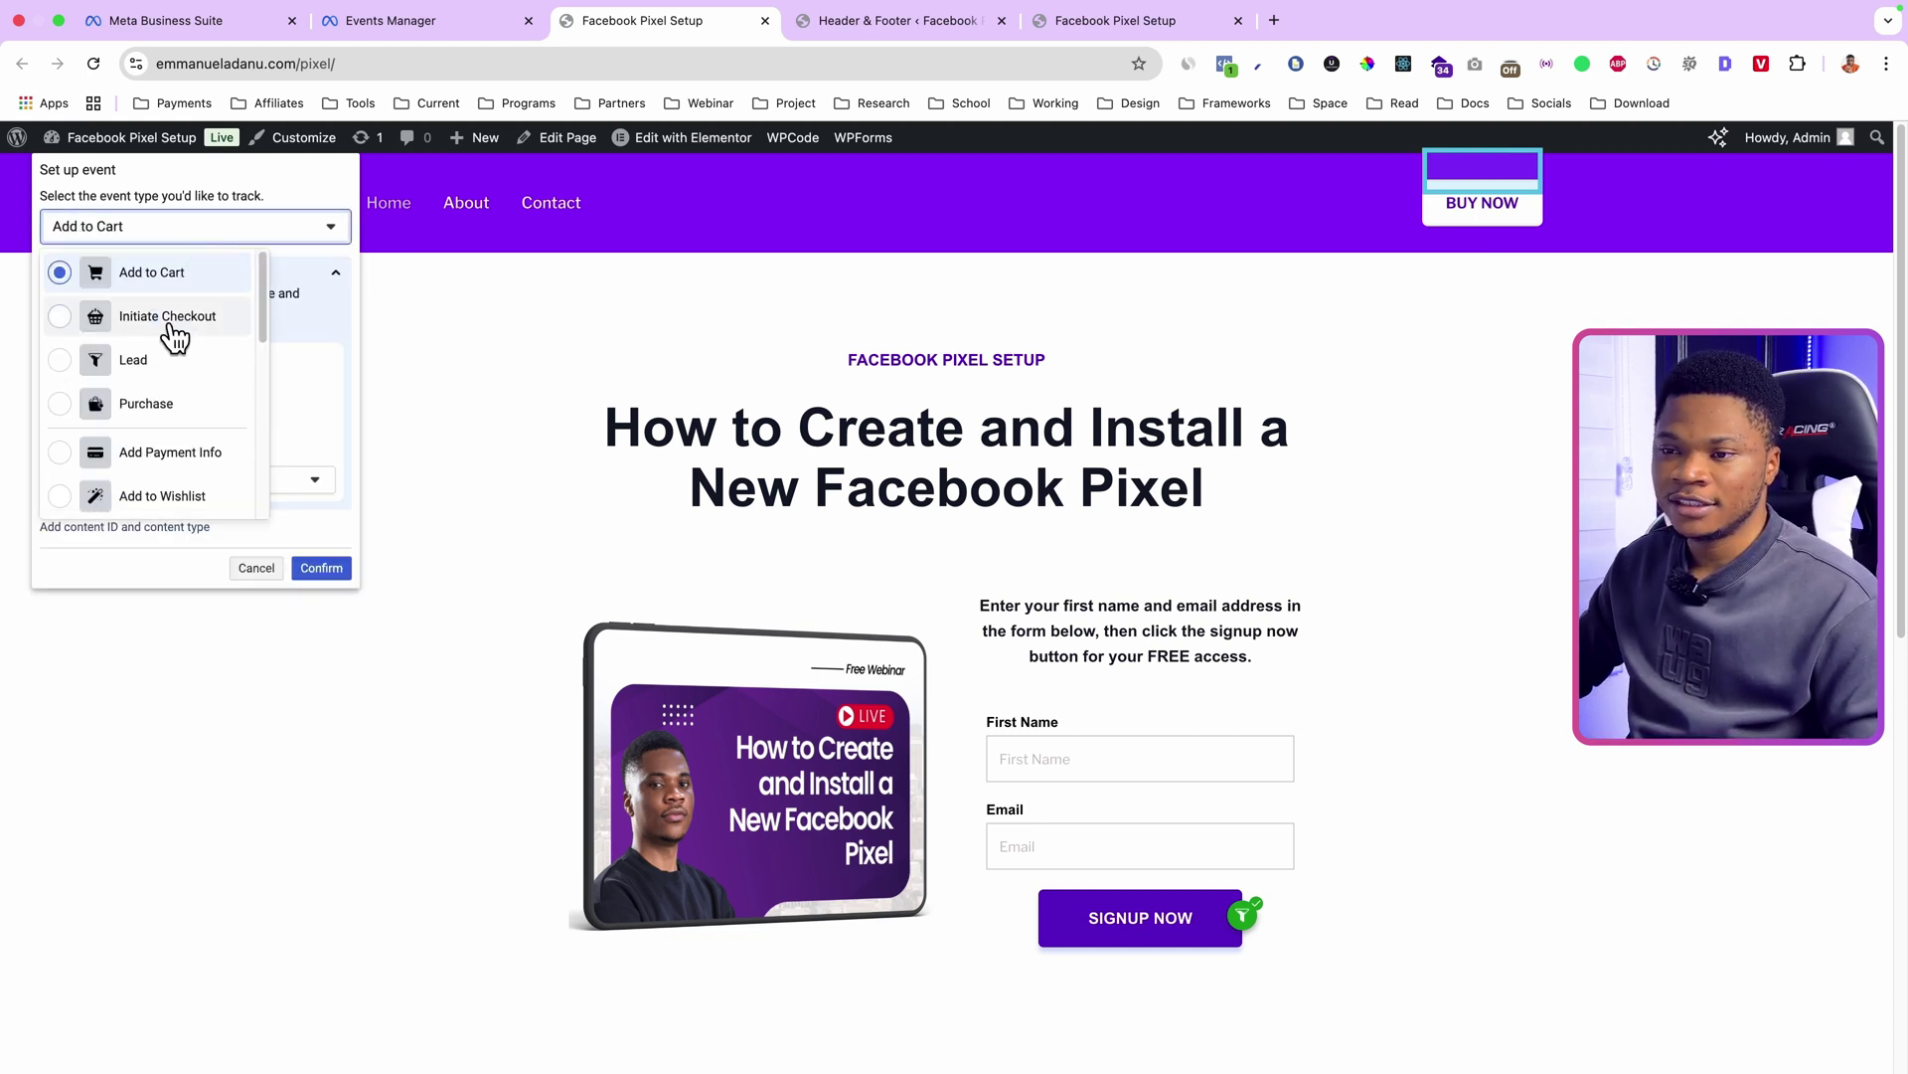
left_click(147, 403)
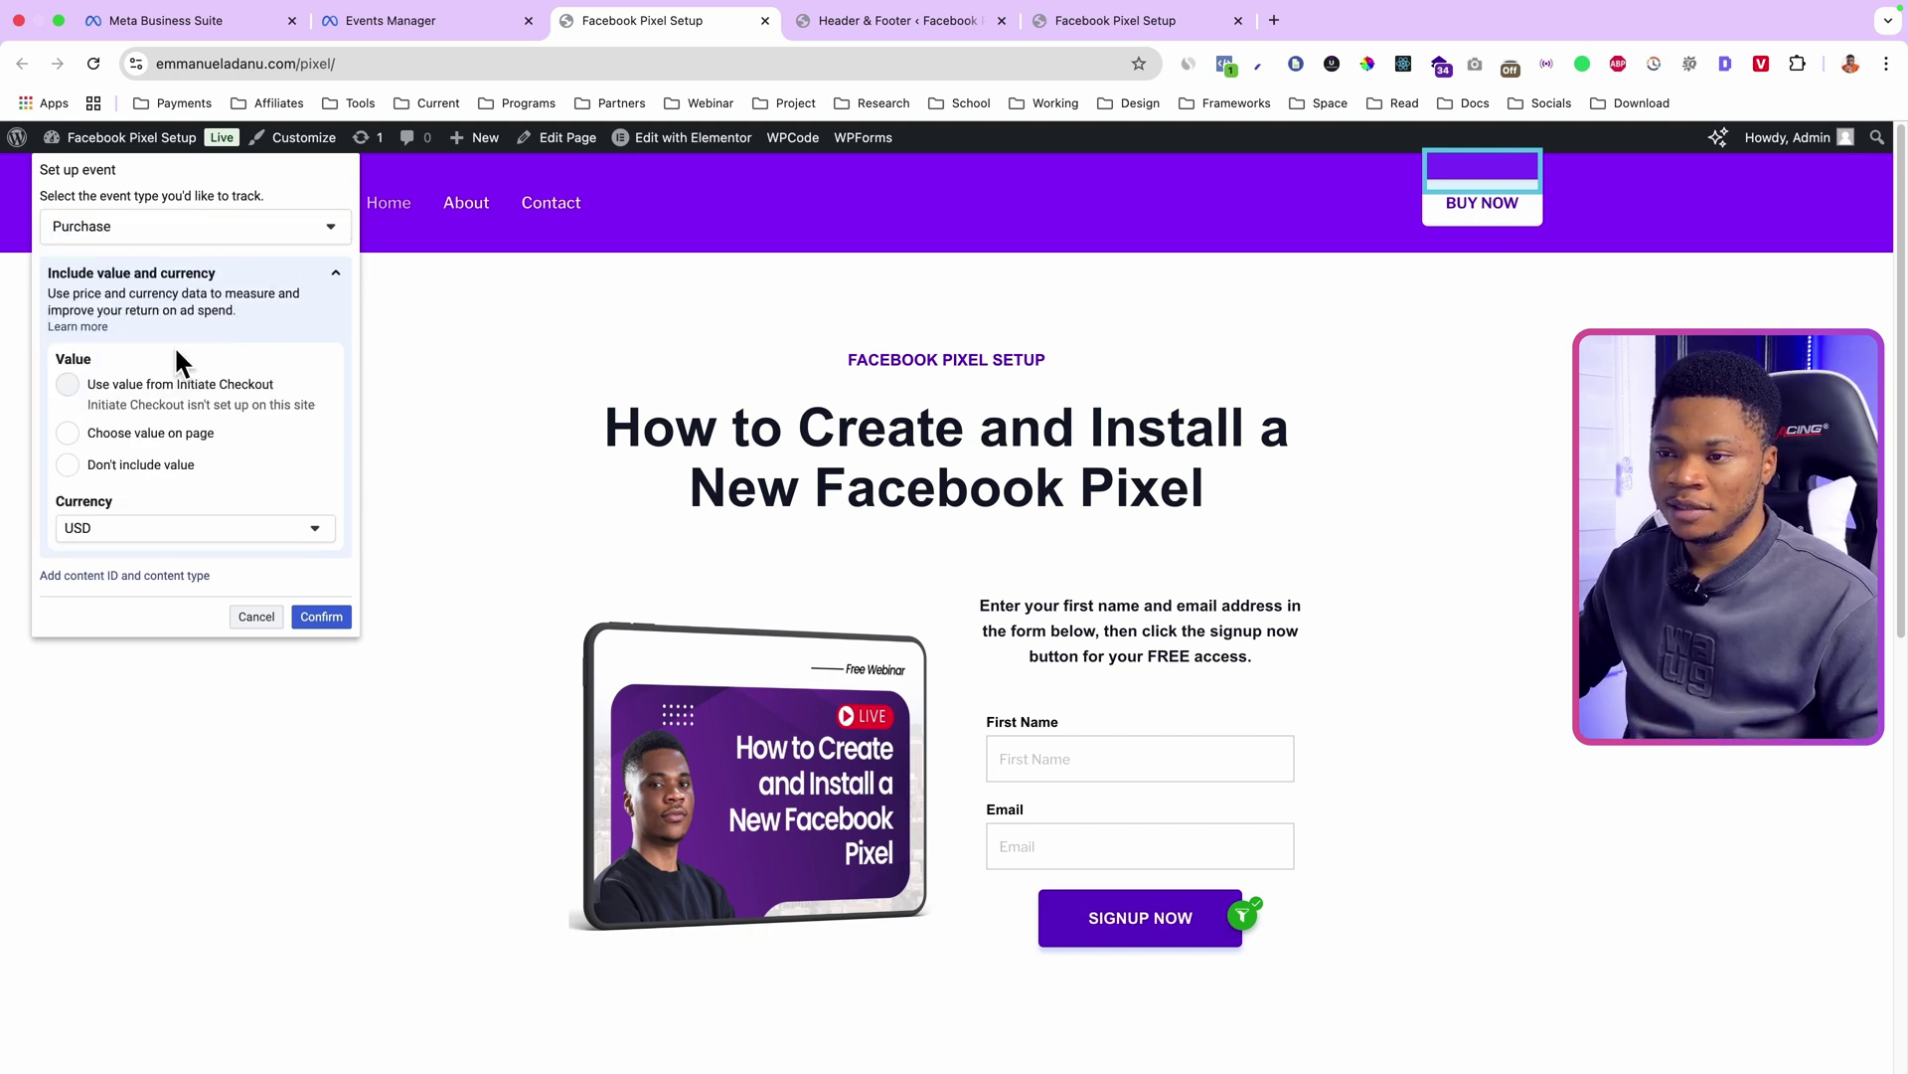
left_click(222, 220)
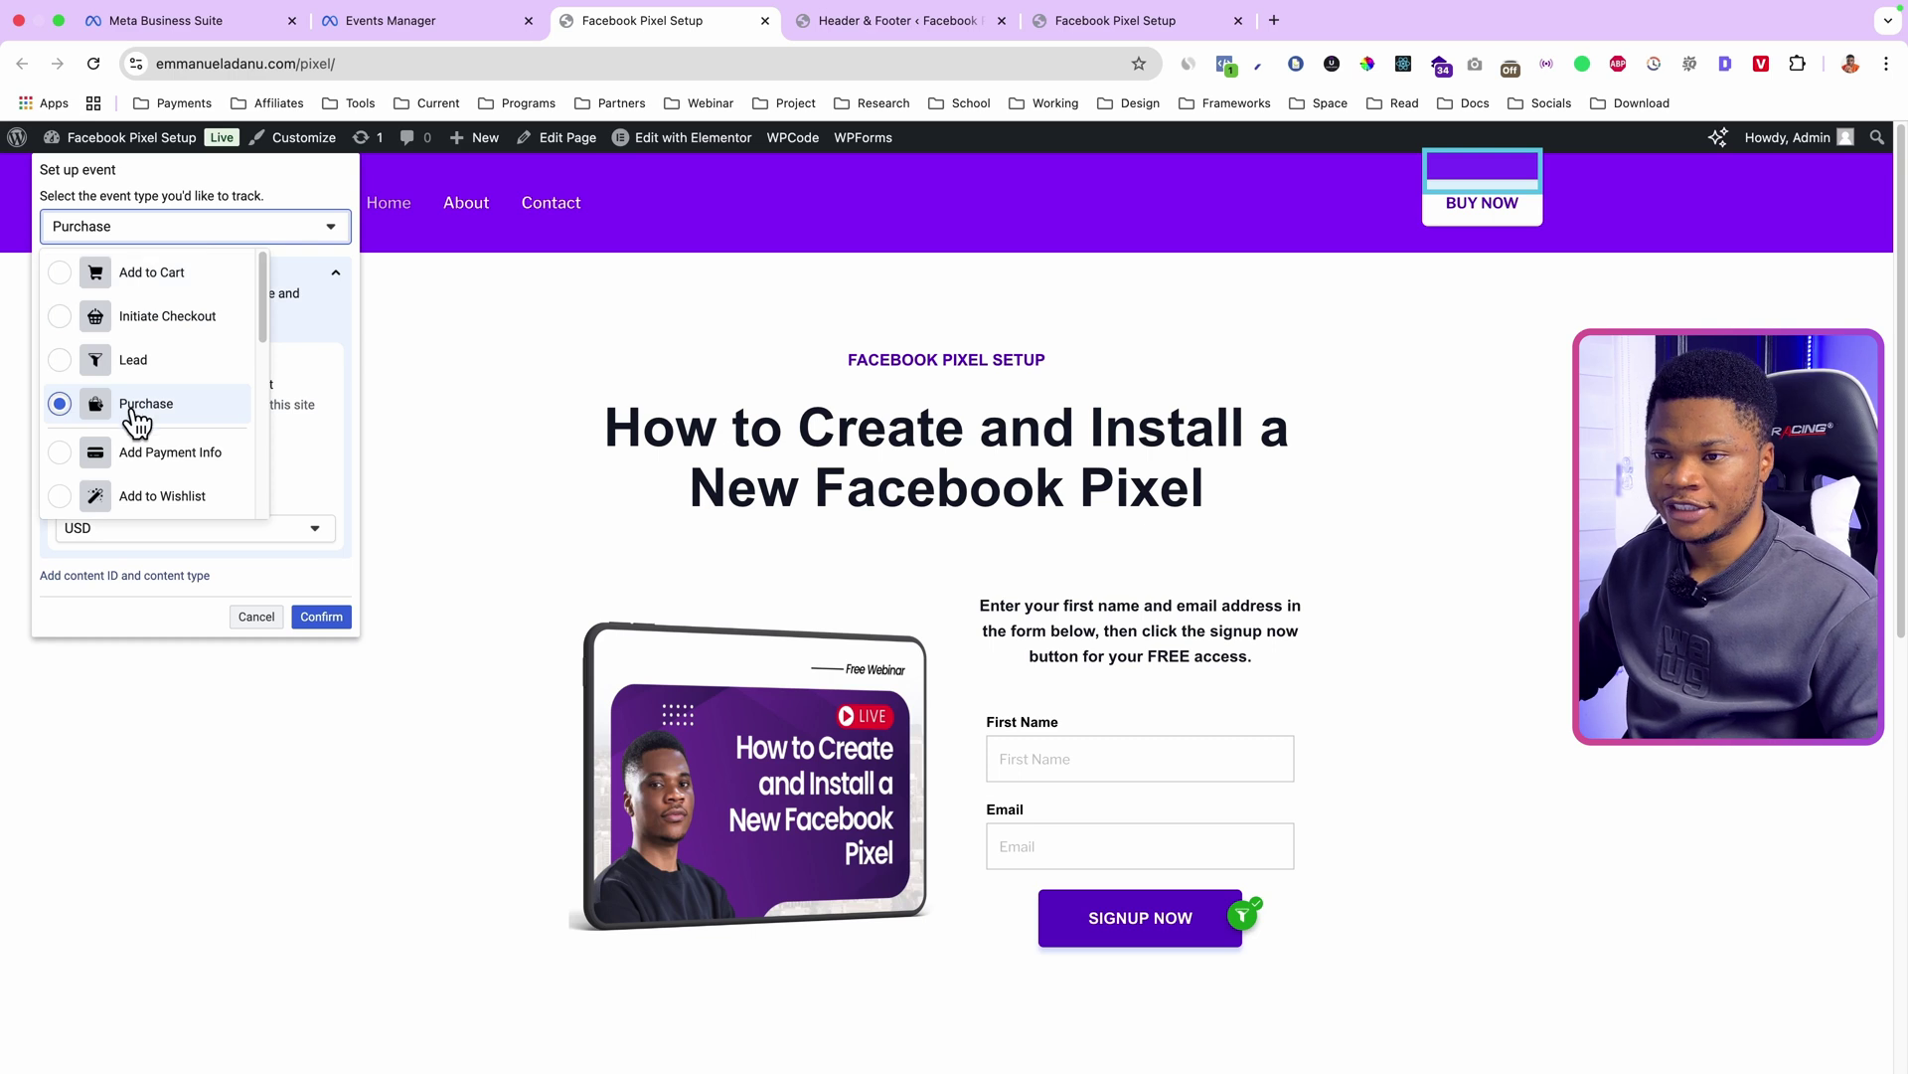
left_click(59, 320)
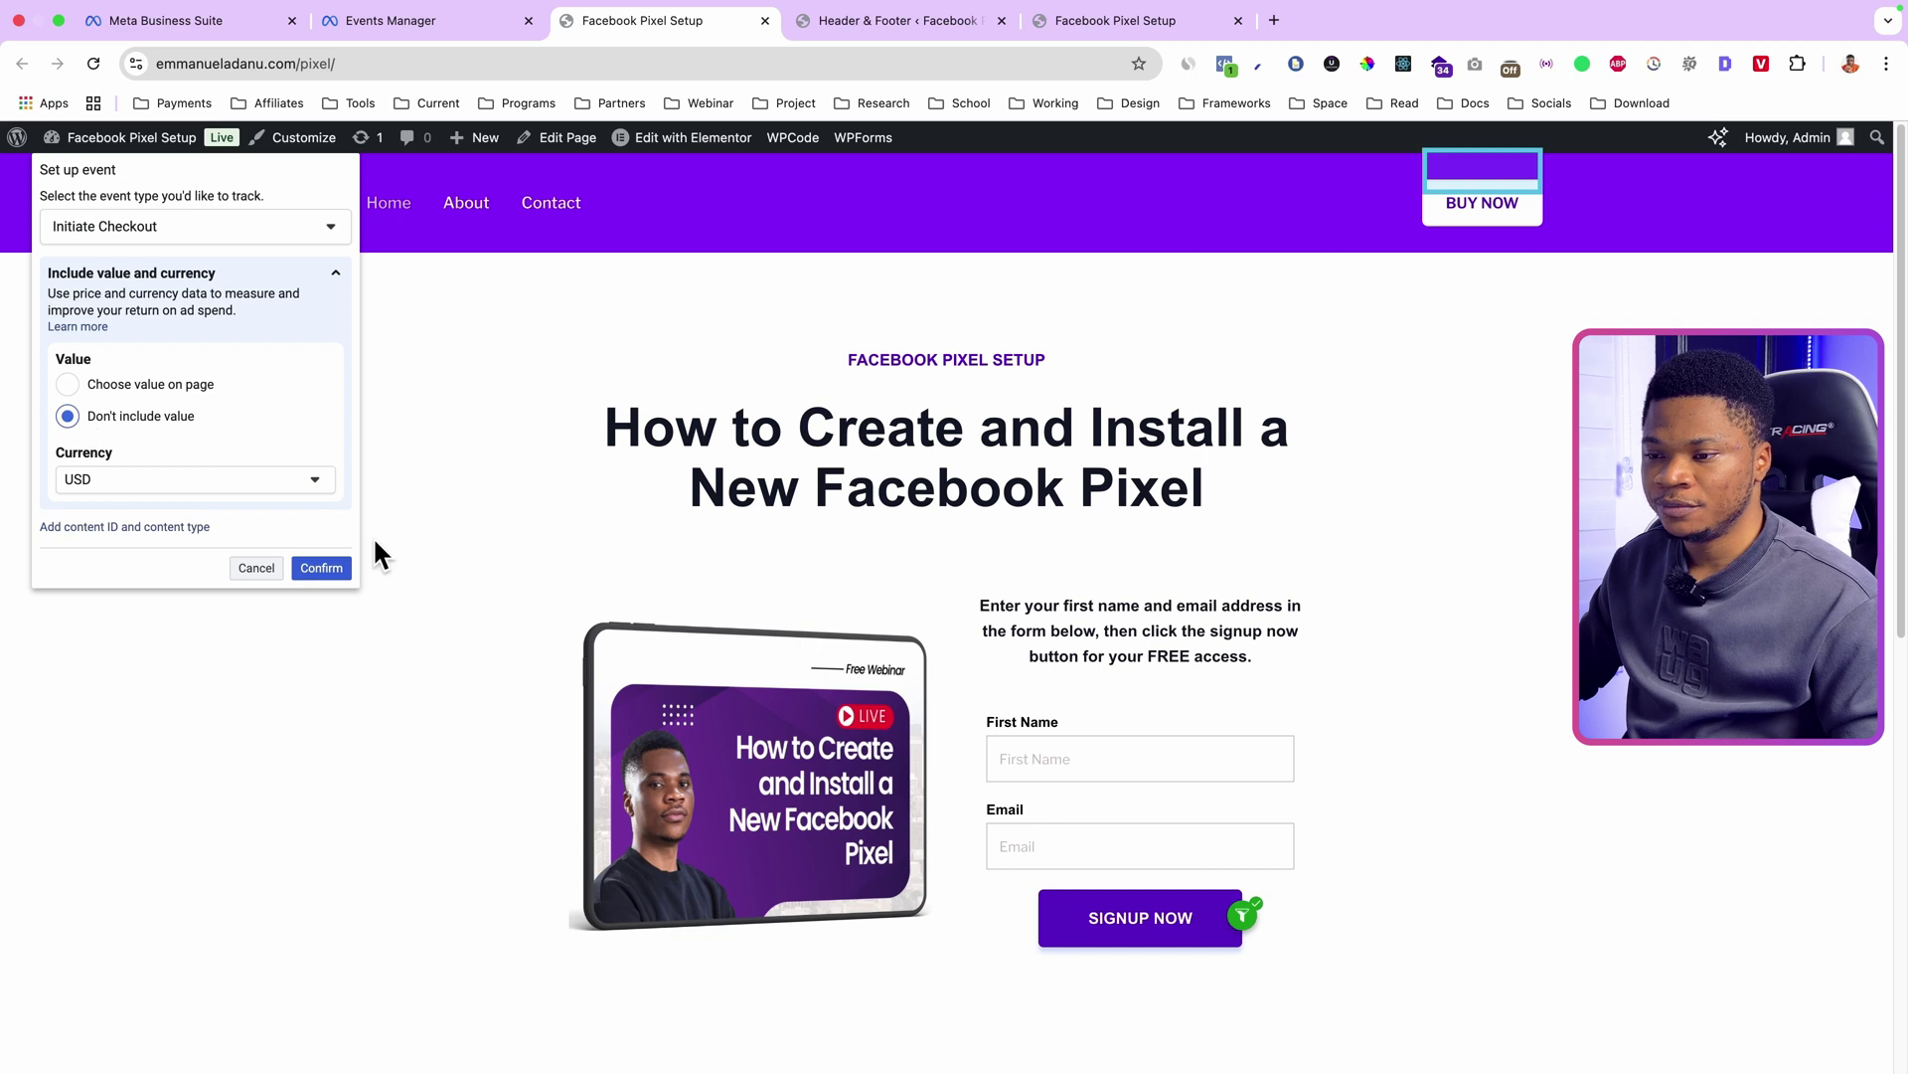
left_click(331, 568)
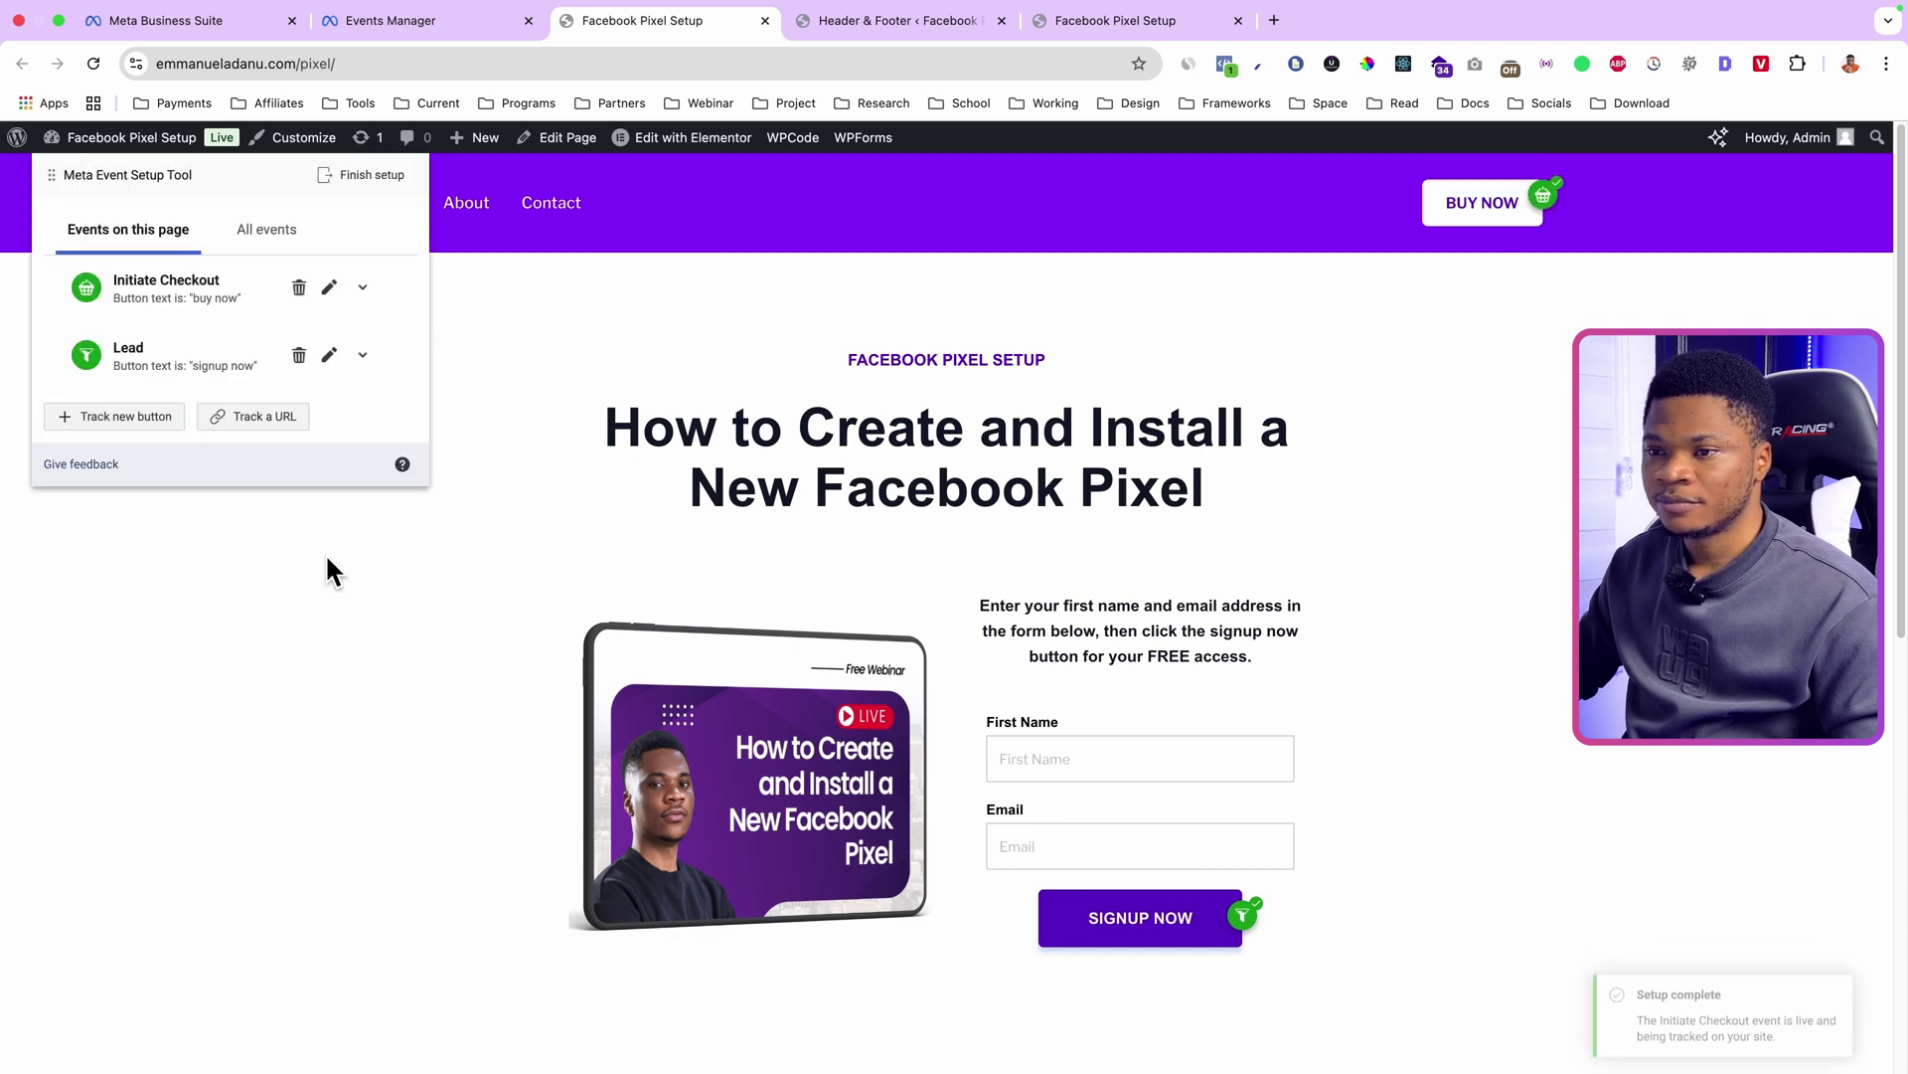
Step: Track the PAY NOW button as a Purchase event with no value included, making three tracked events
scroll(823, 731, "down", 8)
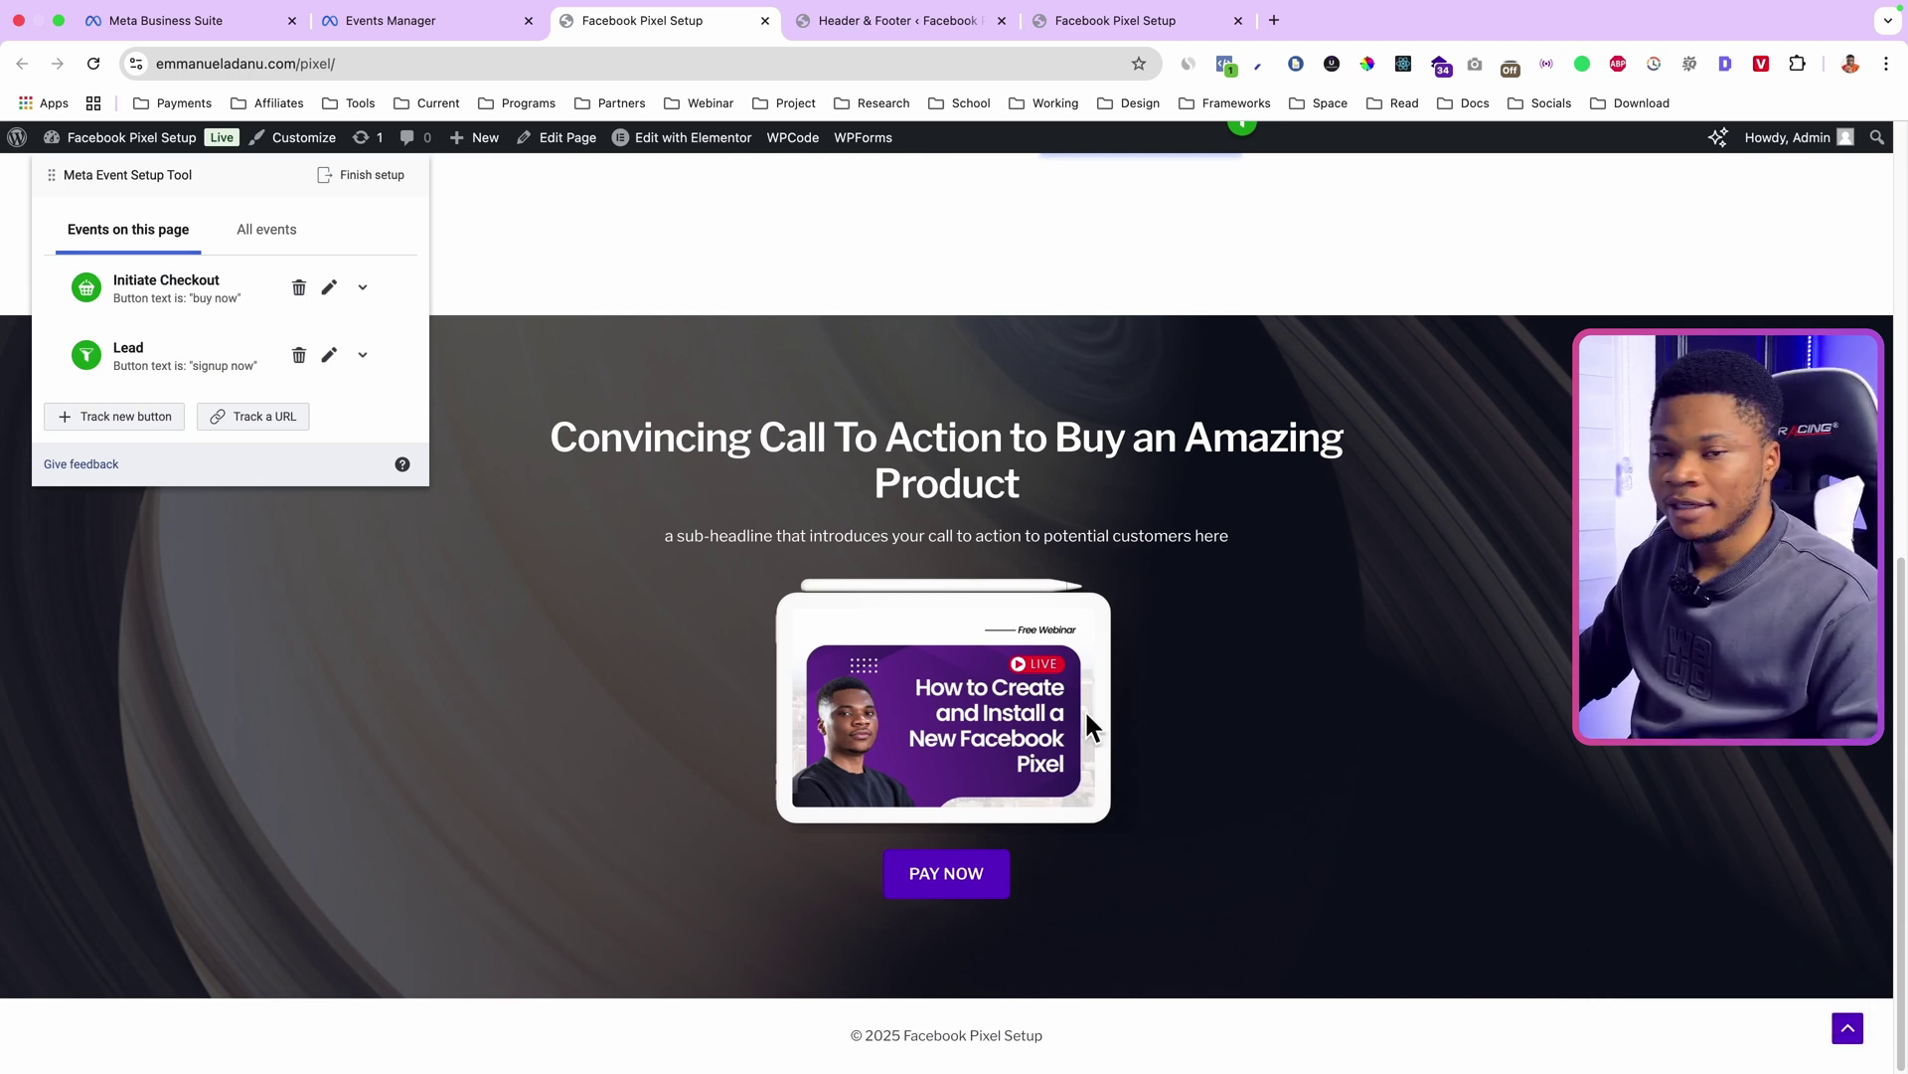
left_click(107, 418)
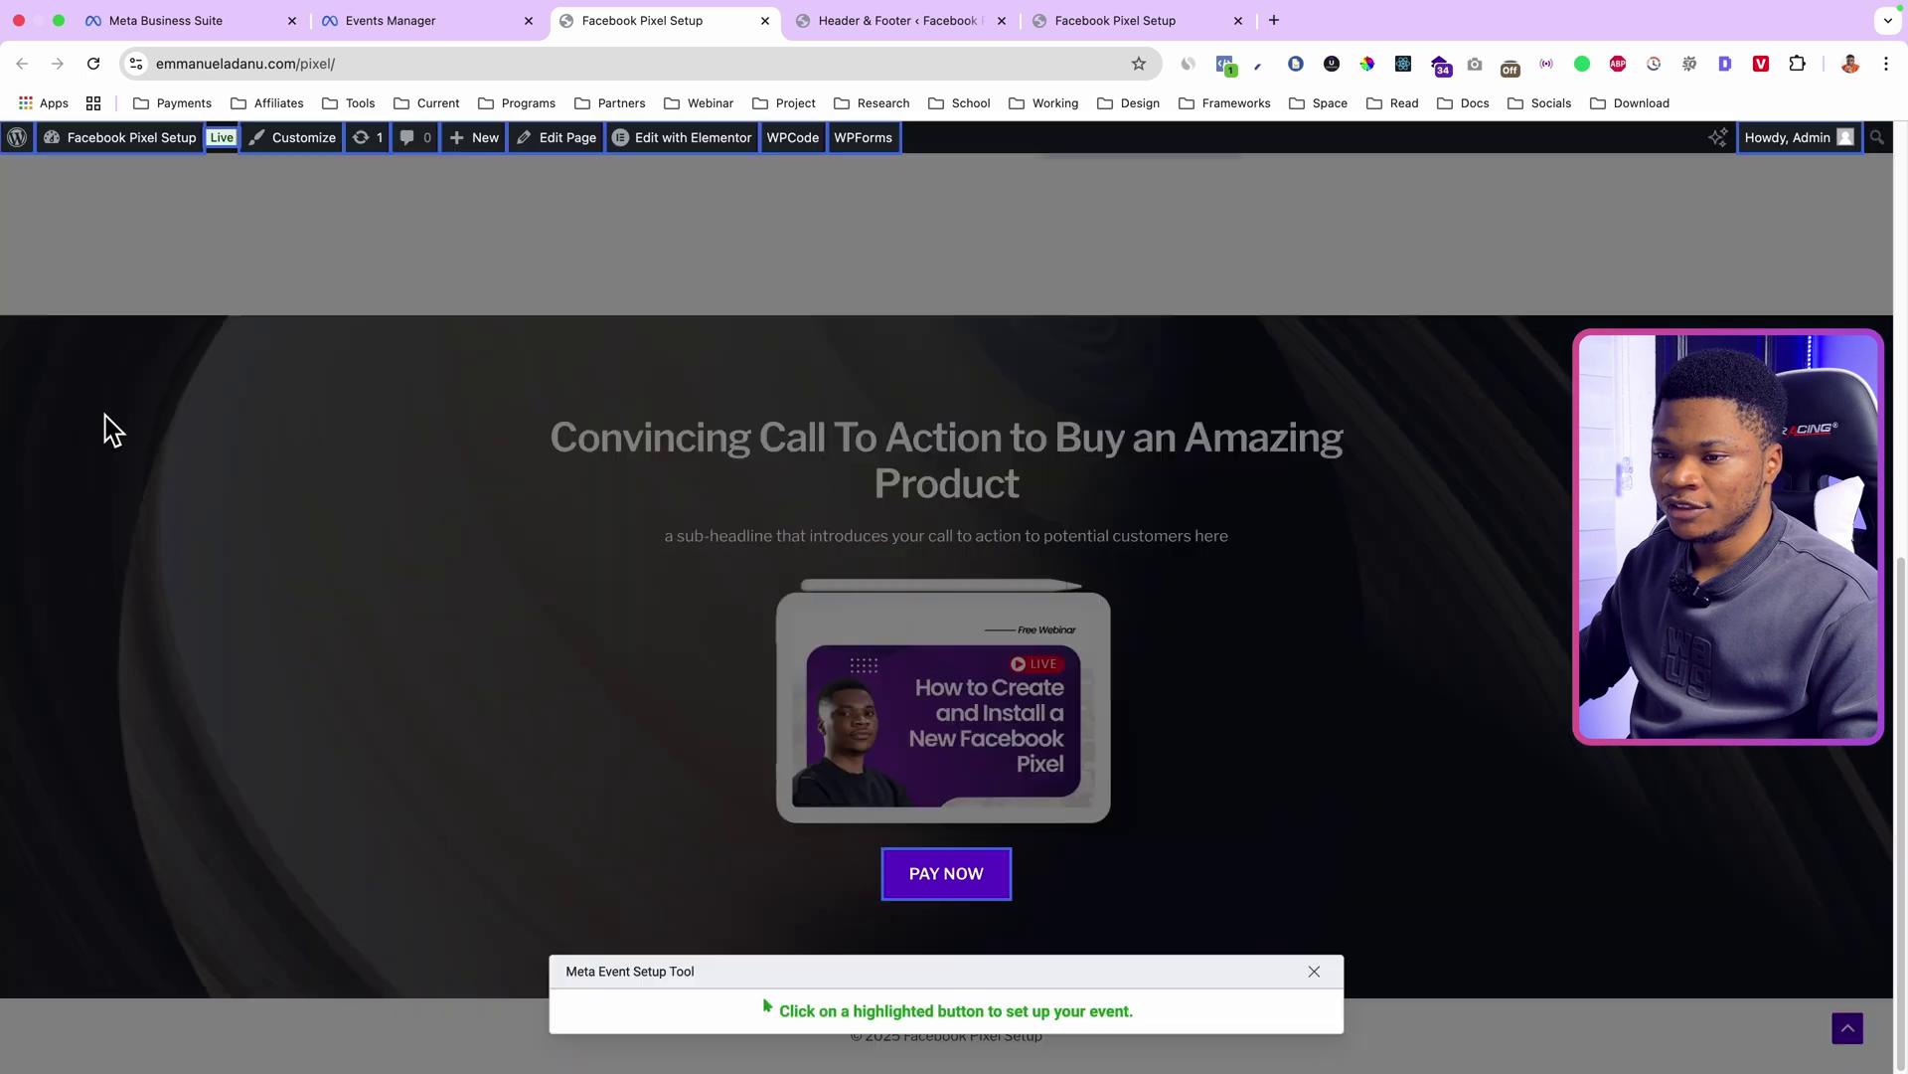
left_click(951, 891)
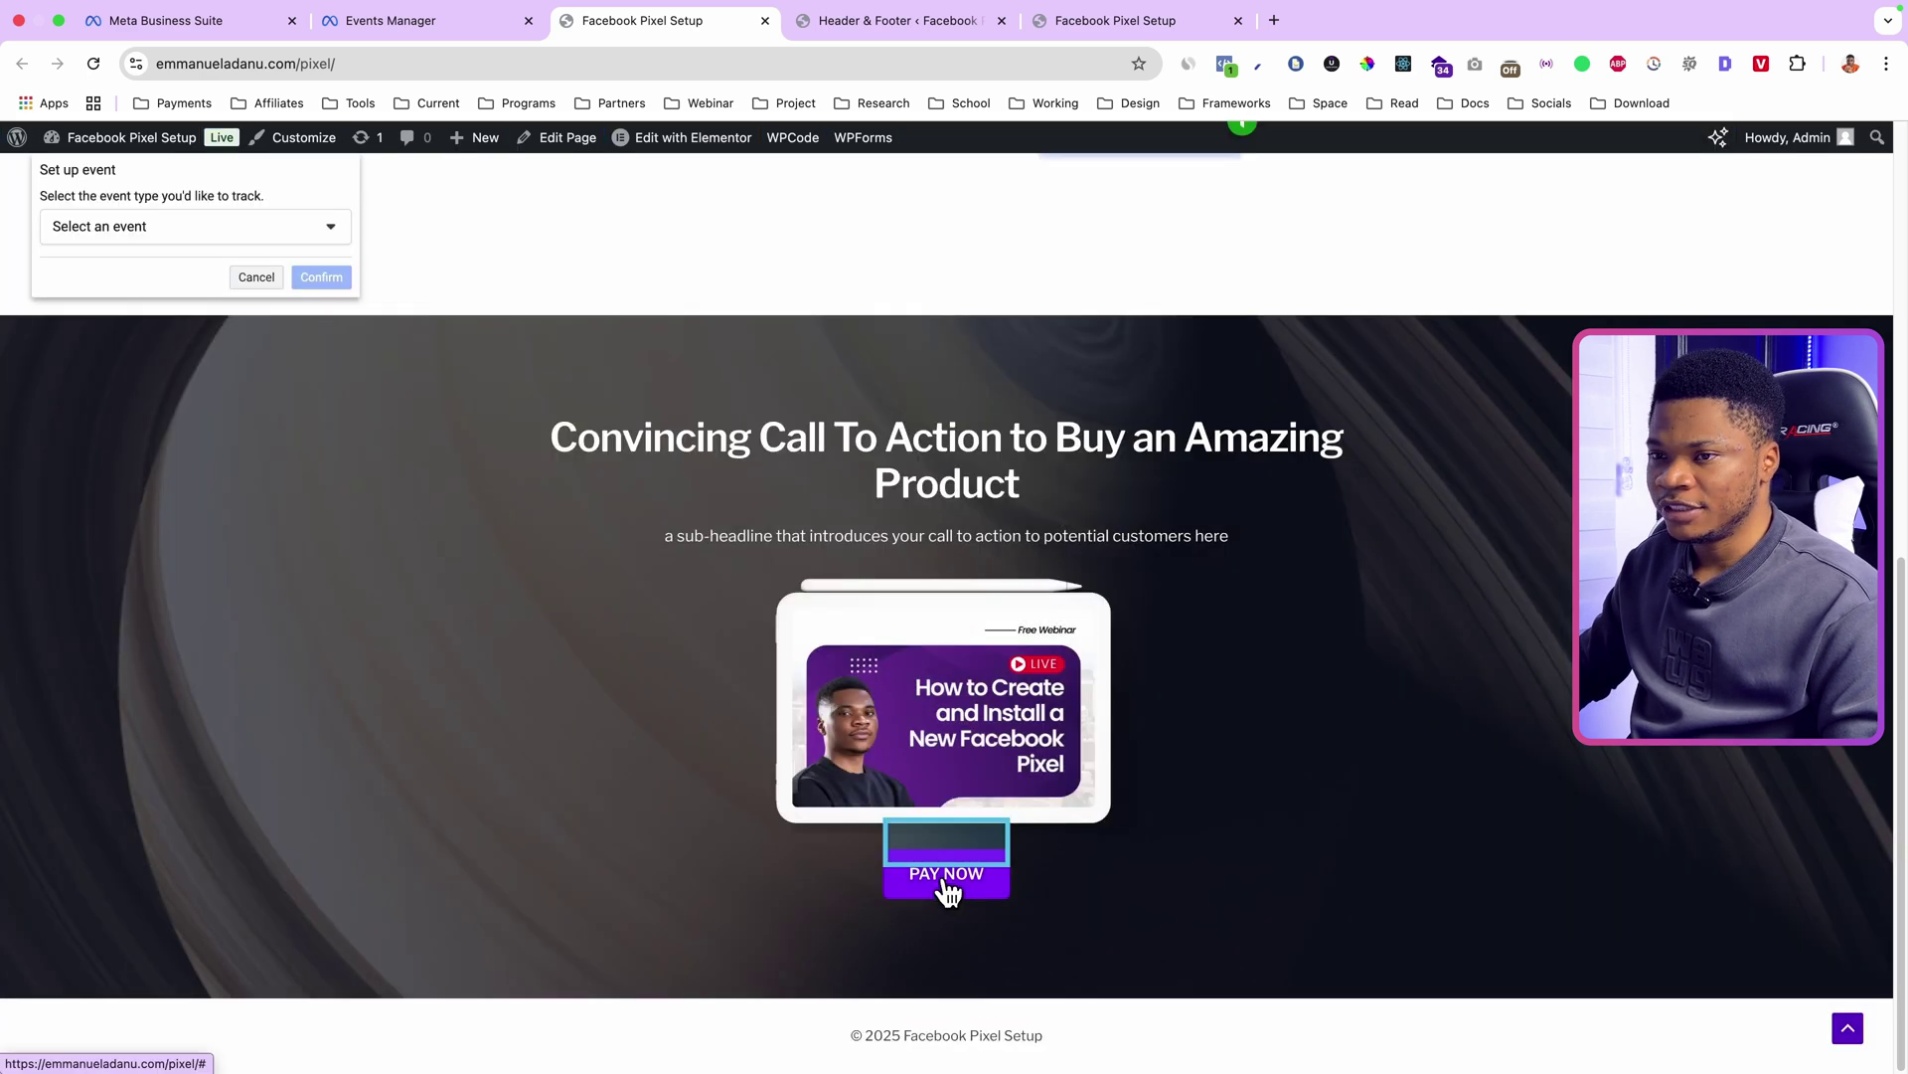
left_click(121, 221)
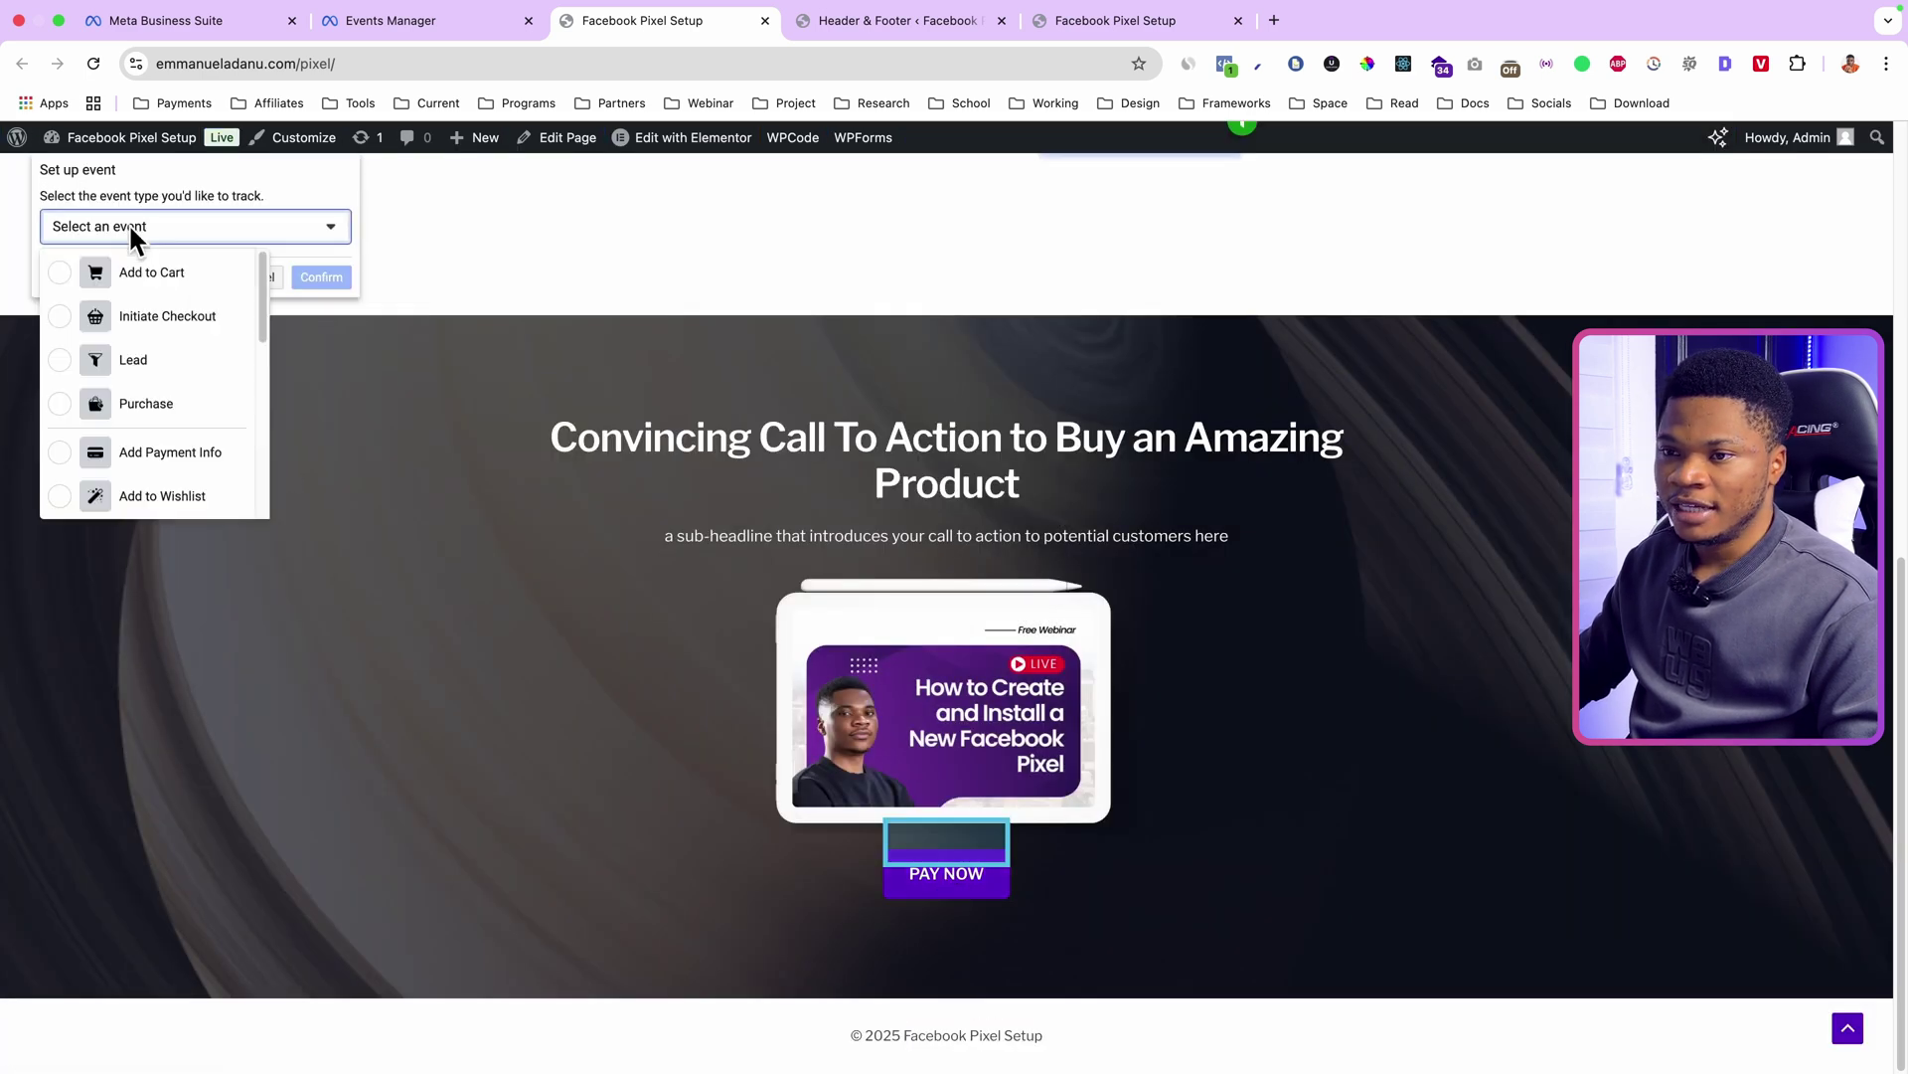
left_click(125, 406)
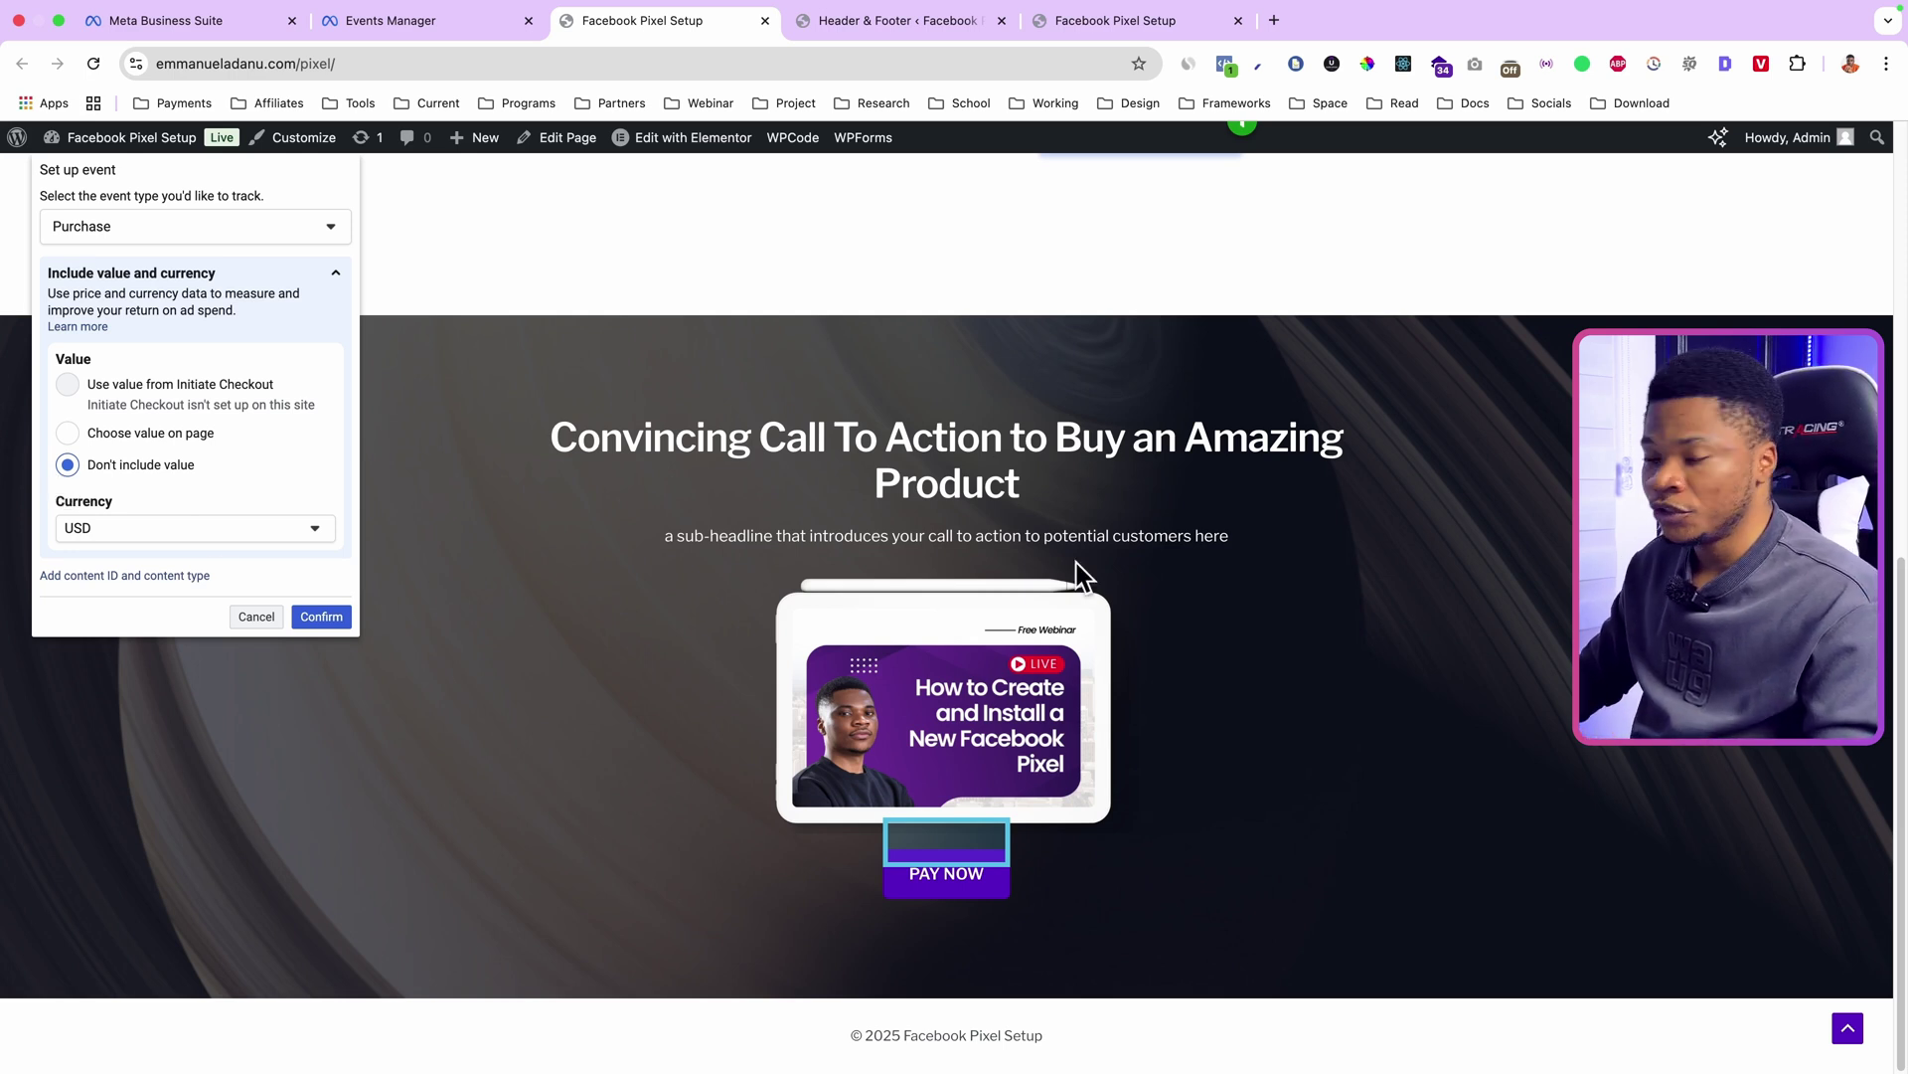
left_click(67, 434)
scroll(719, 691, "up", 8)
scroll(1013, 805, "down", 8)
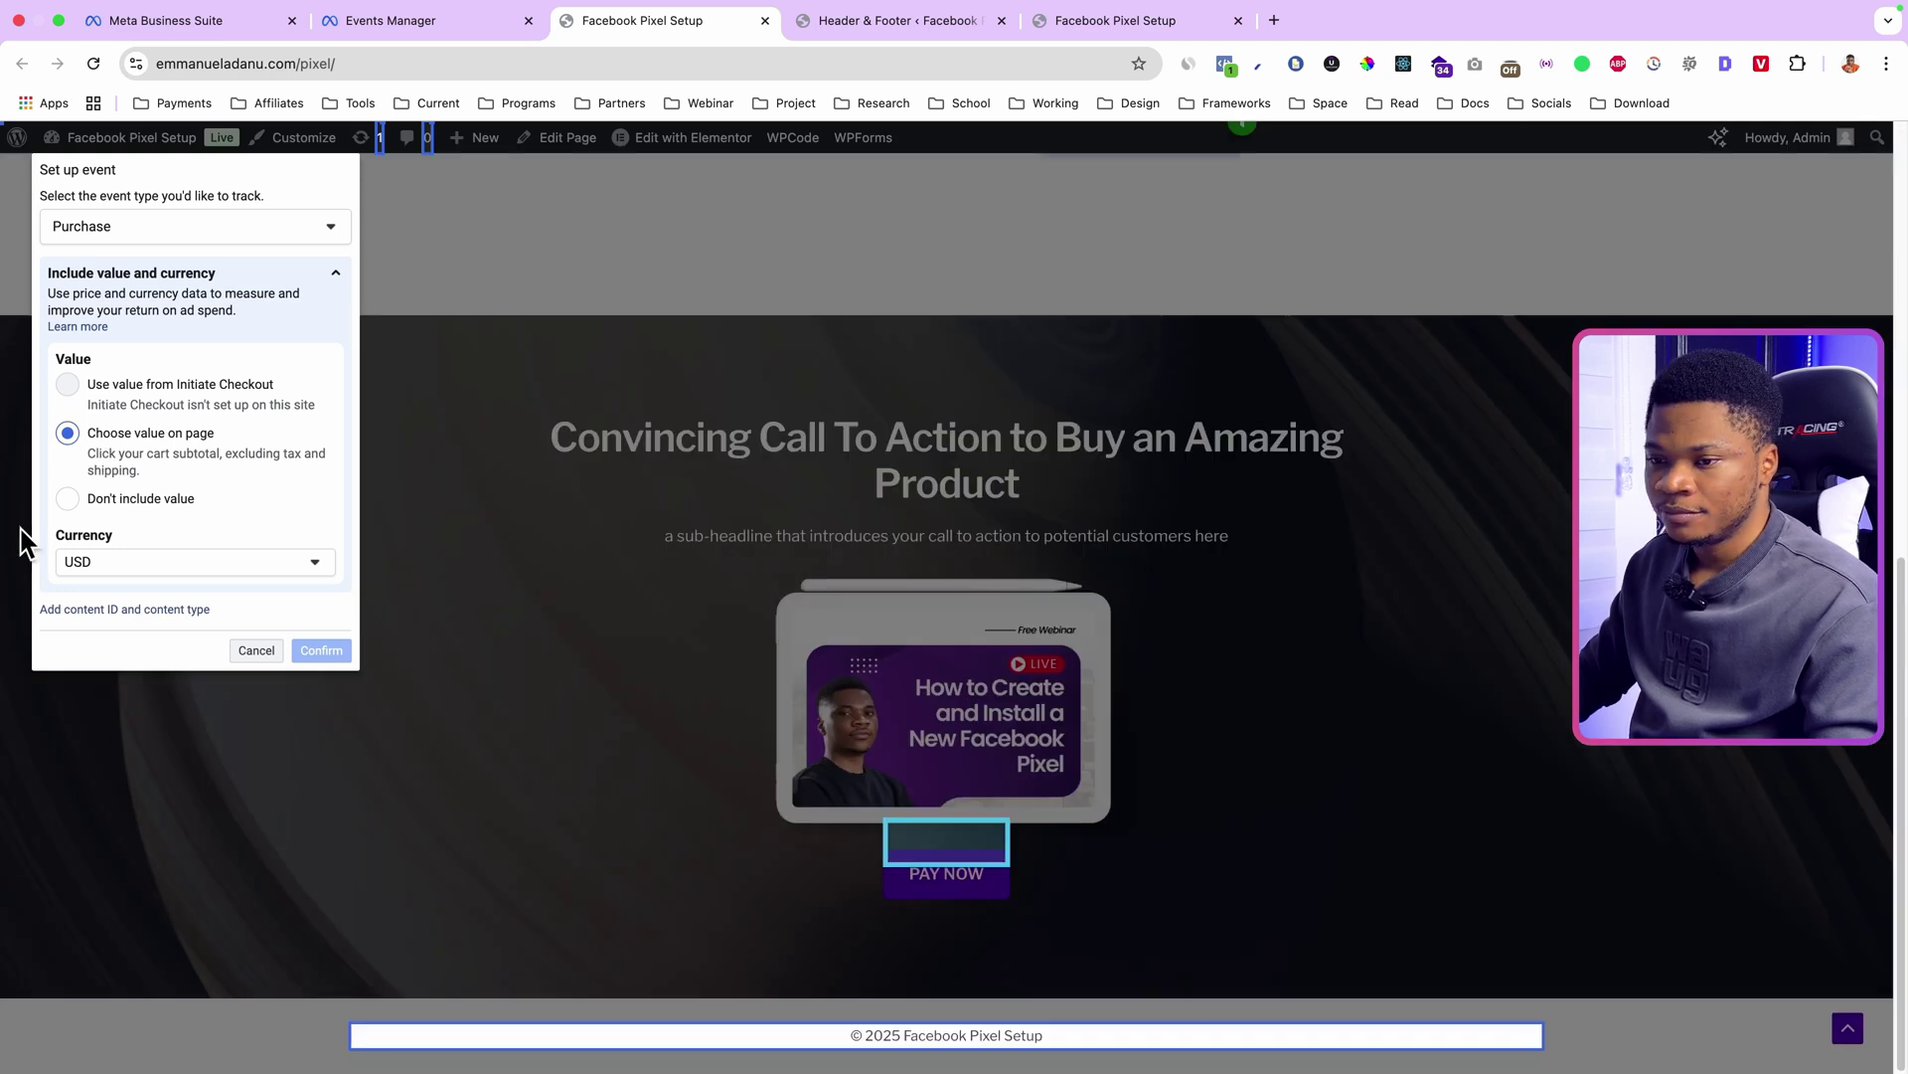
left_click(70, 500)
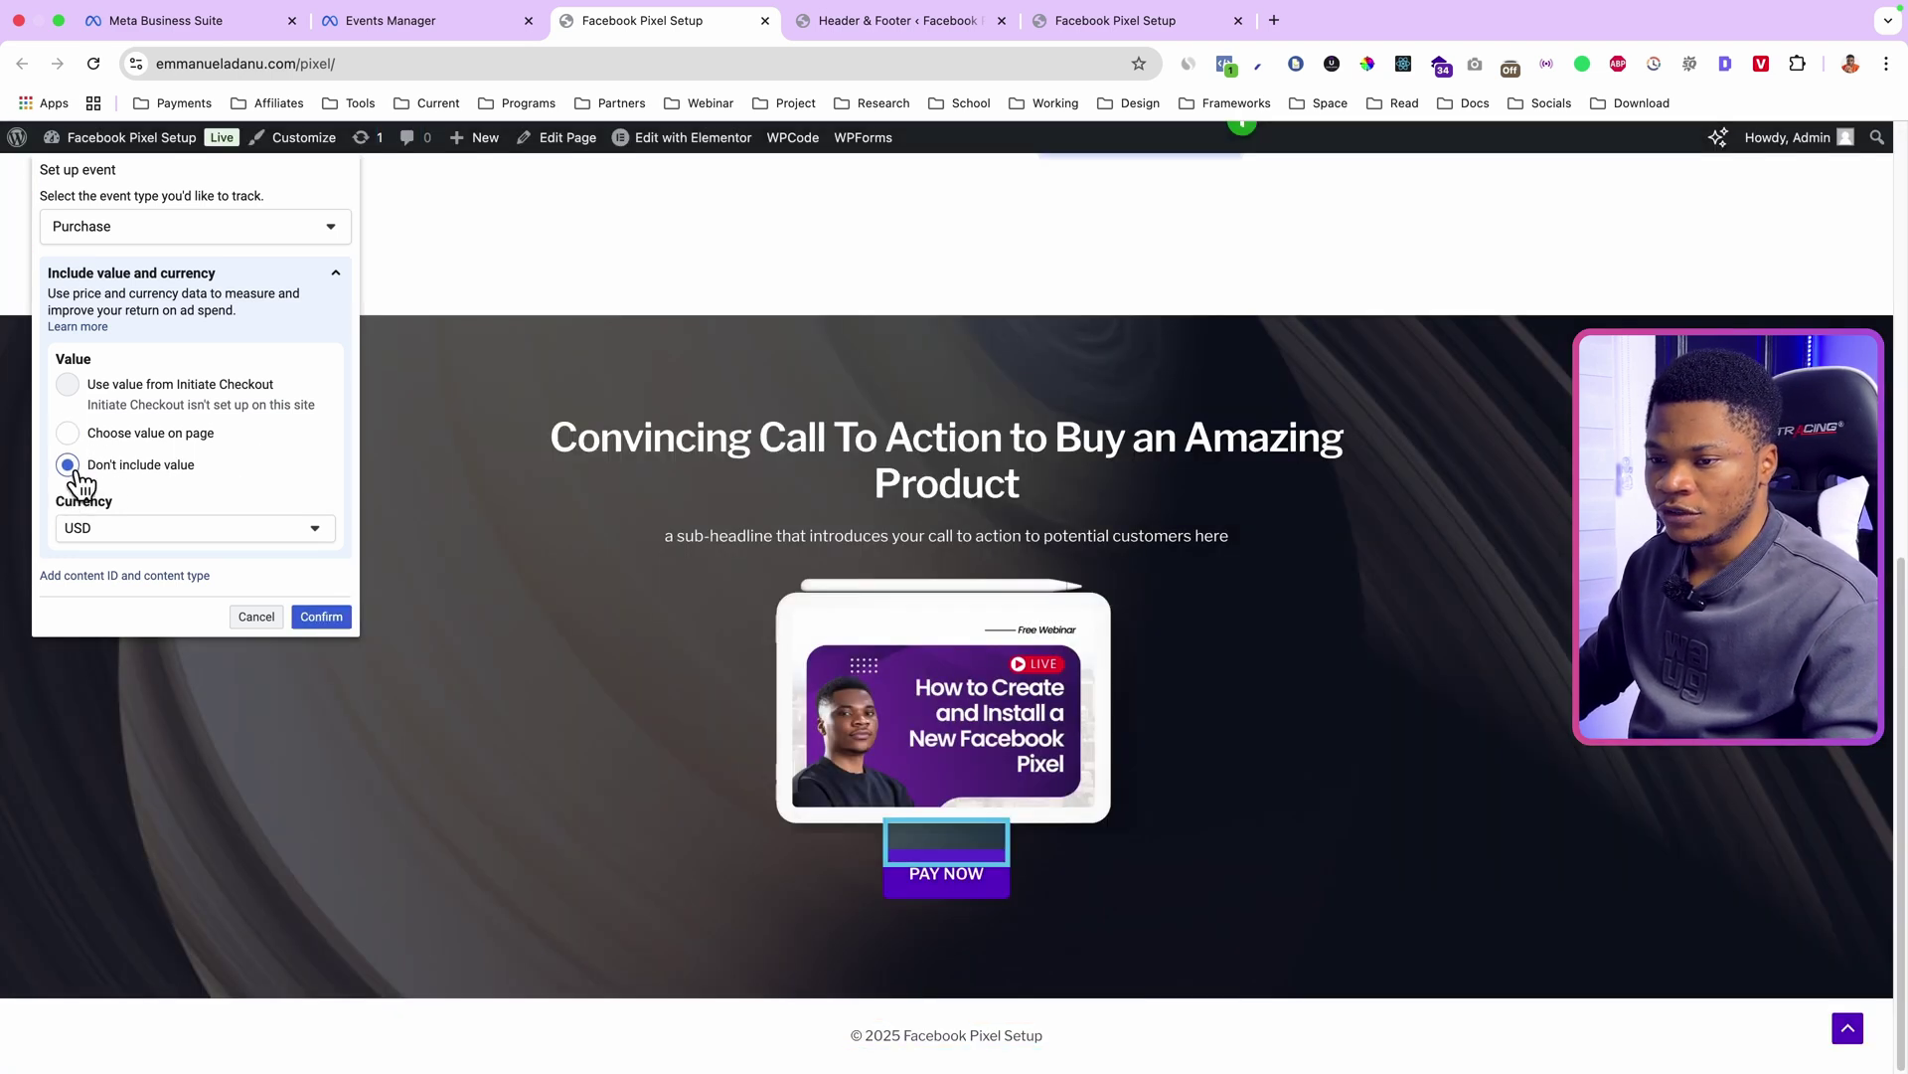
left_click(318, 616)
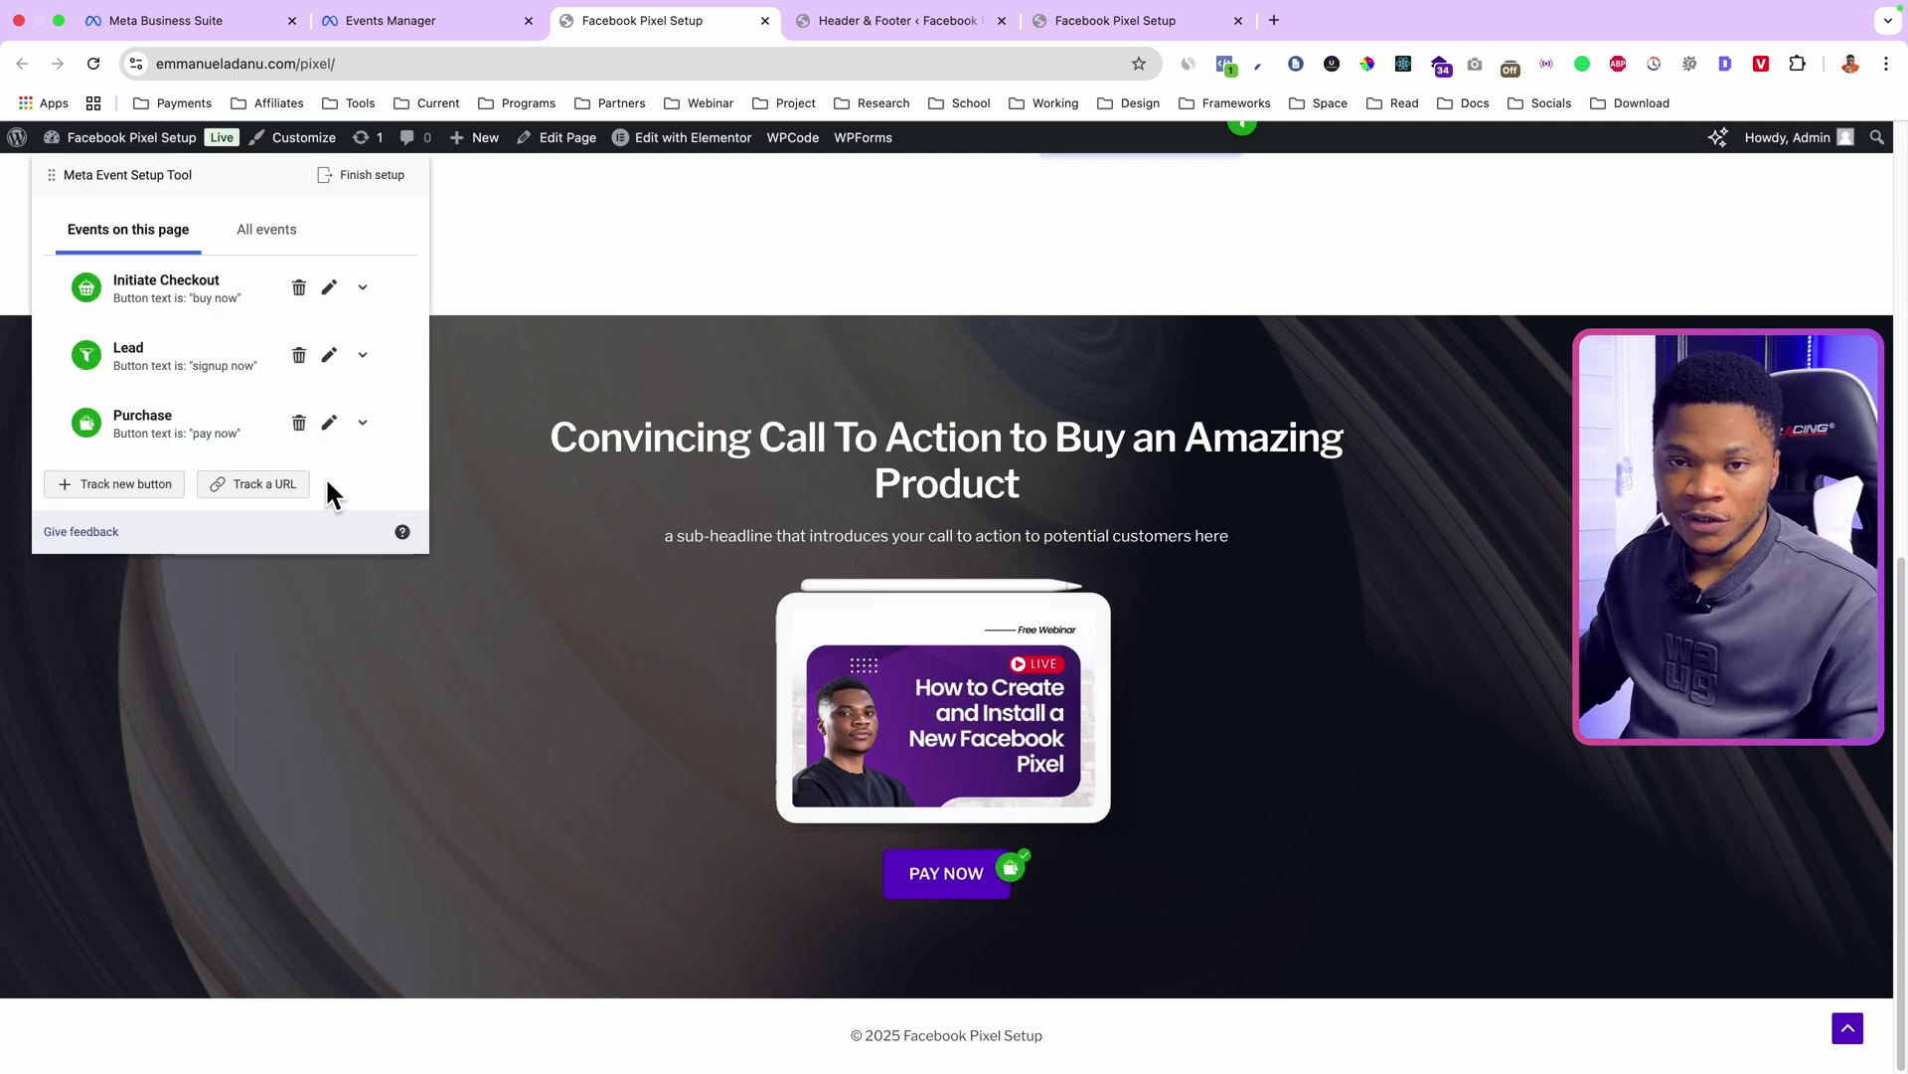
Step: Finish setup with Lead, Initiate Checkout and Purchase, skip feedback, and go to Test events
left_click(362, 183)
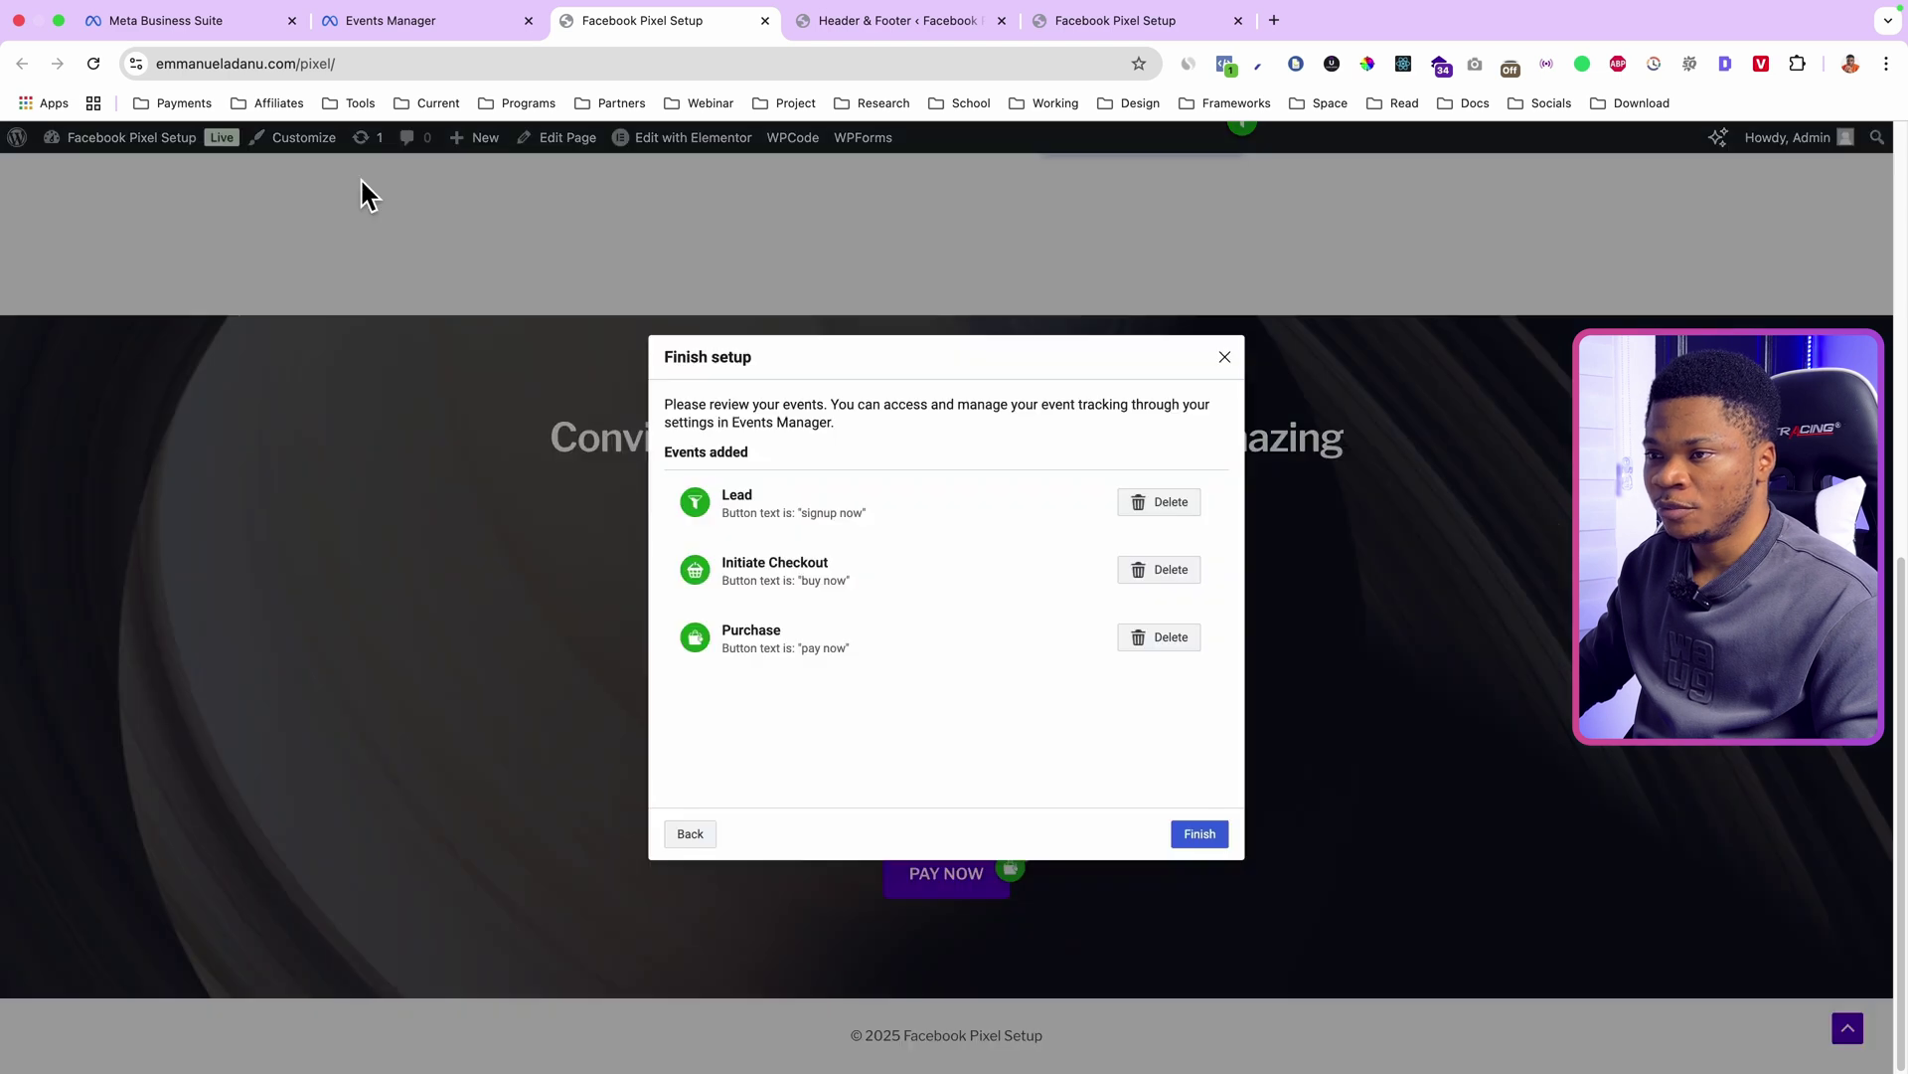
left_click(1193, 833)
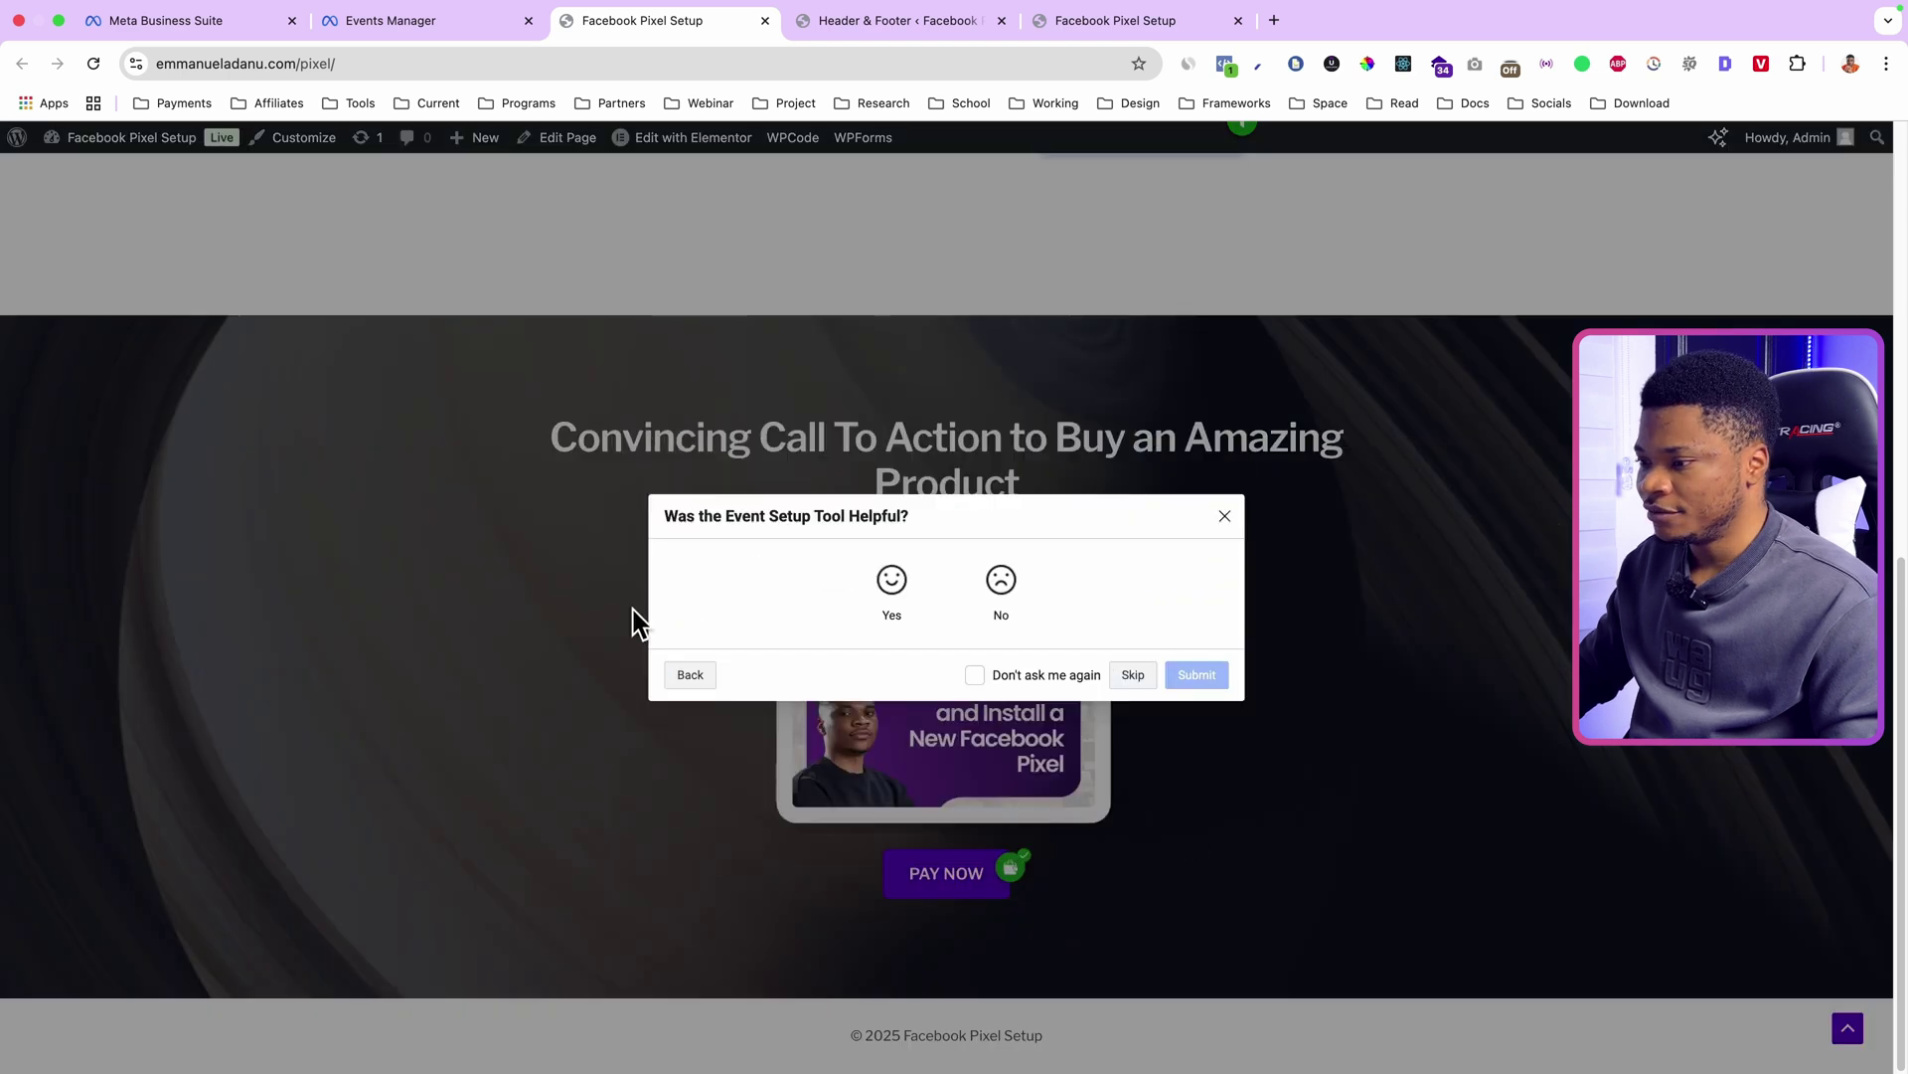
left_click(1132, 676)
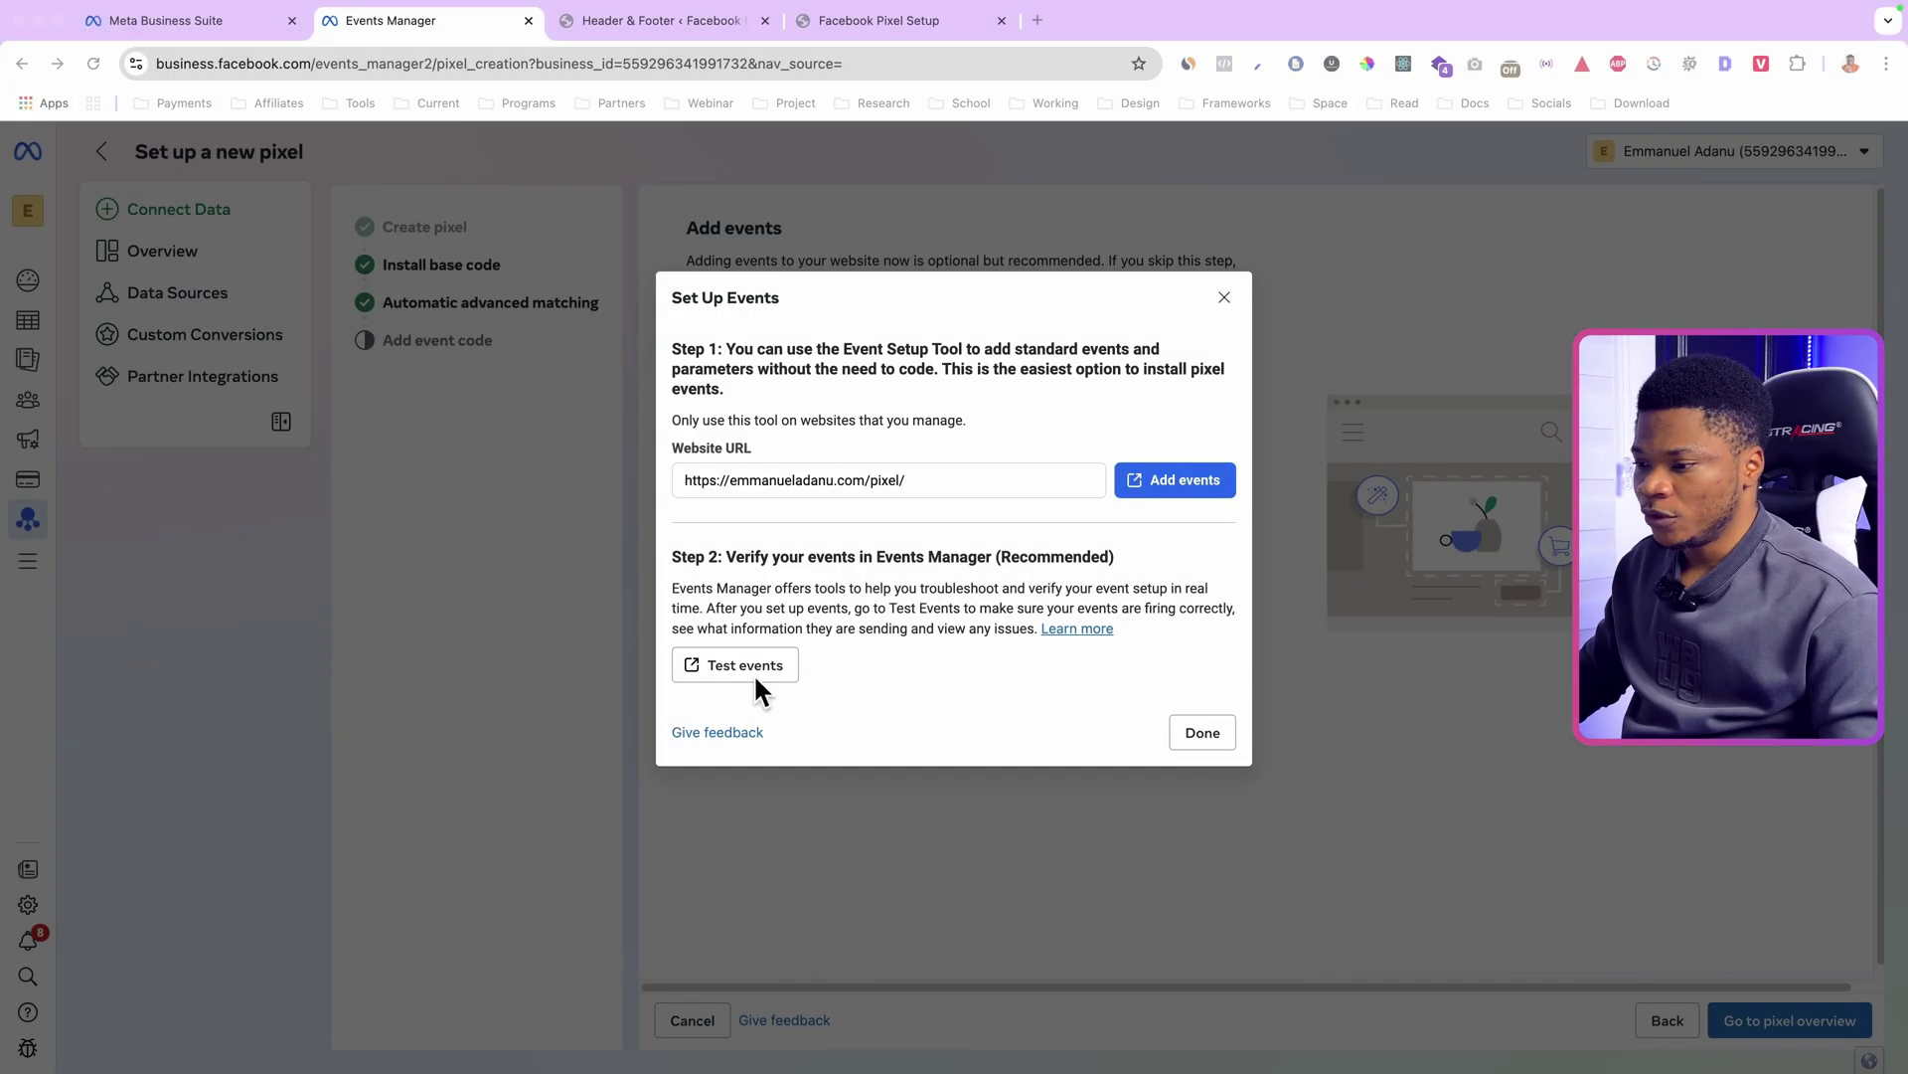
left_click(745, 664)
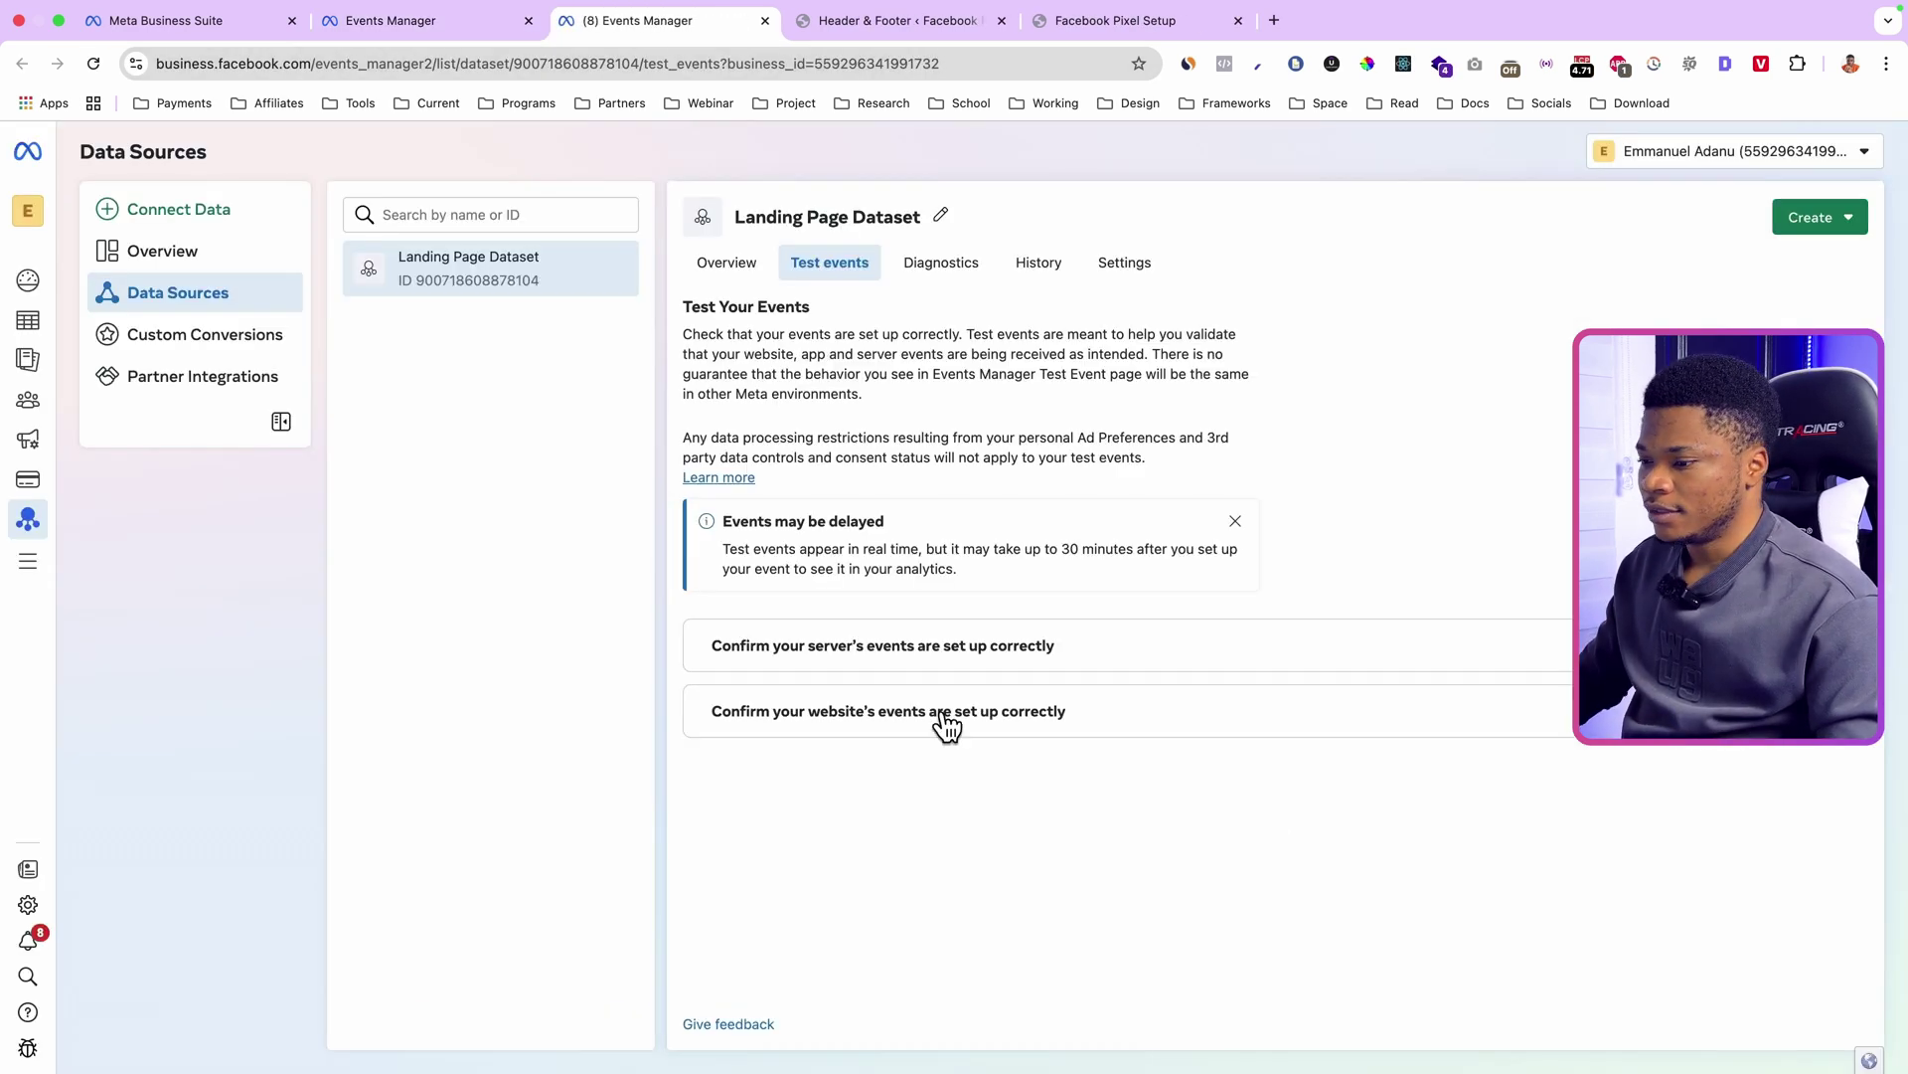
Step: Paste the landing page URL into the website events test and launch Test Events
left_click(944, 717)
scroll(1008, 743, "down", 1)
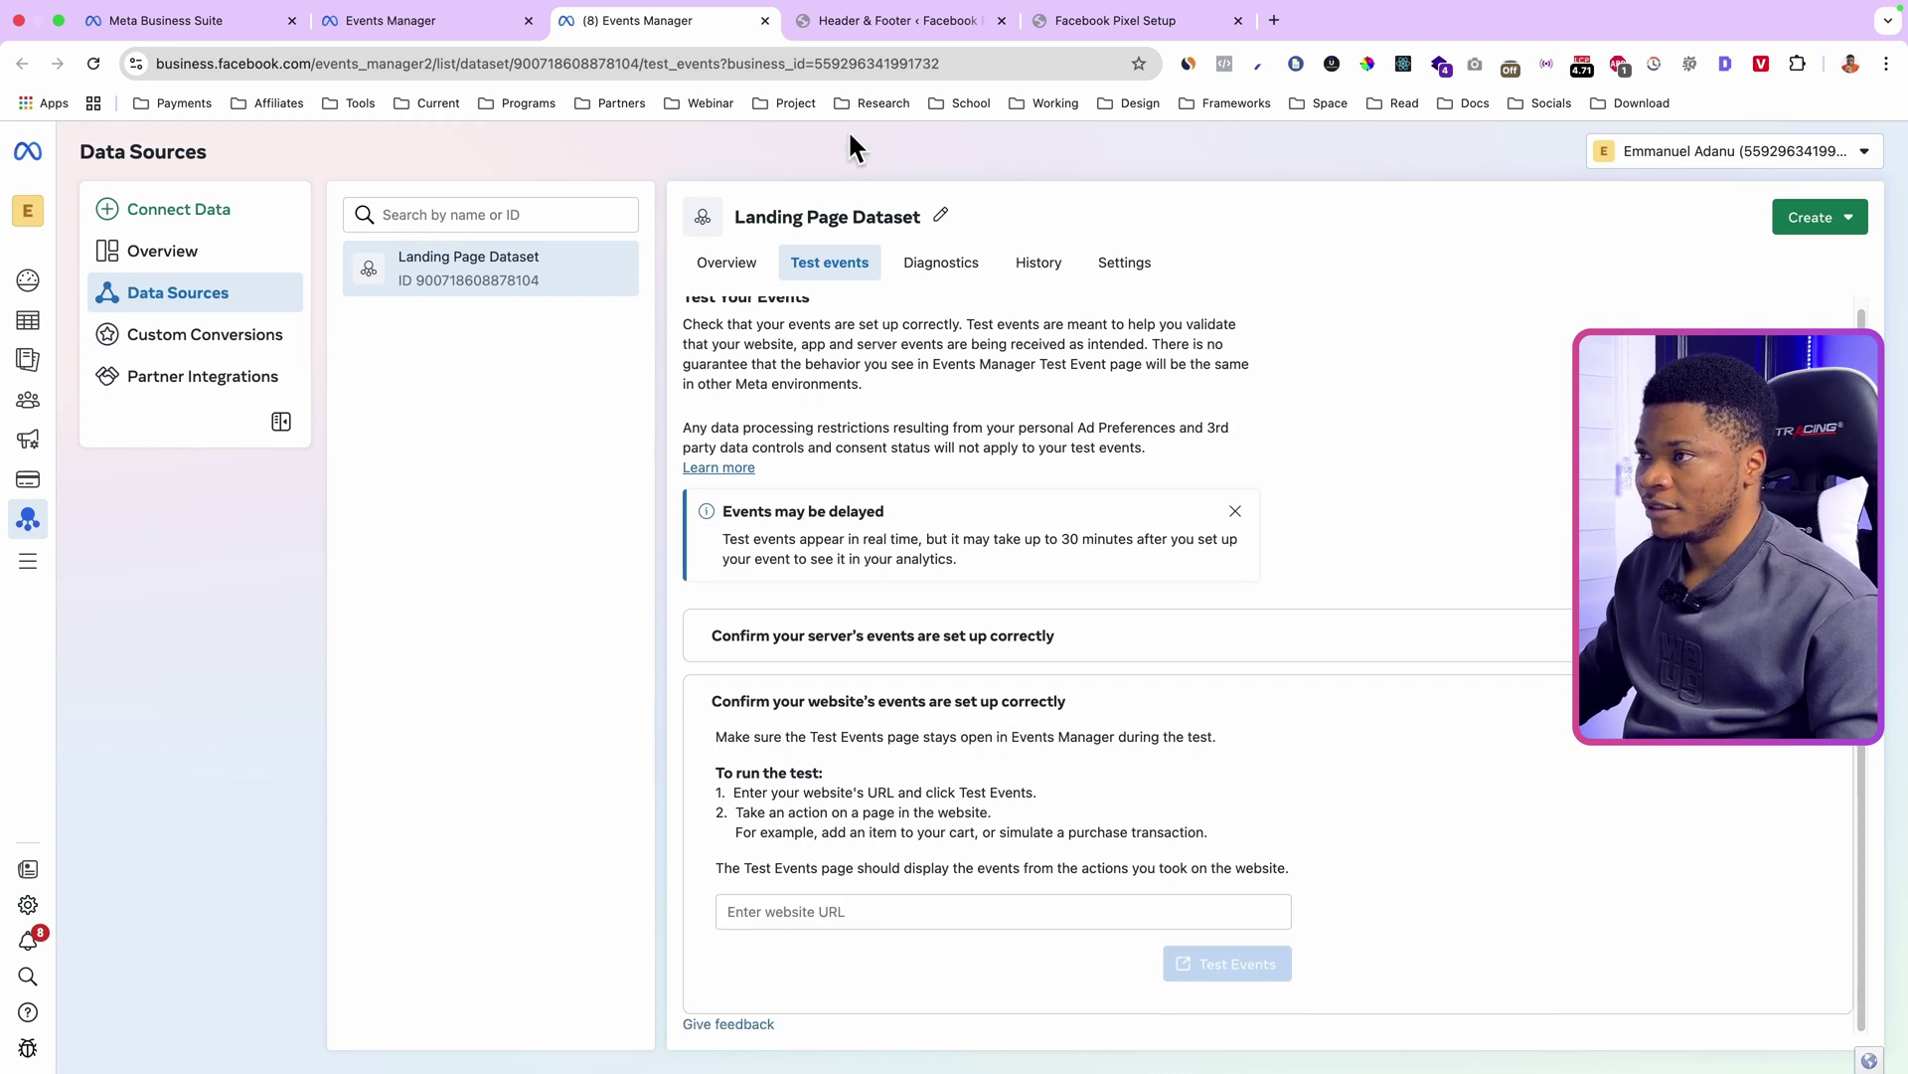
left_click(1070, 29)
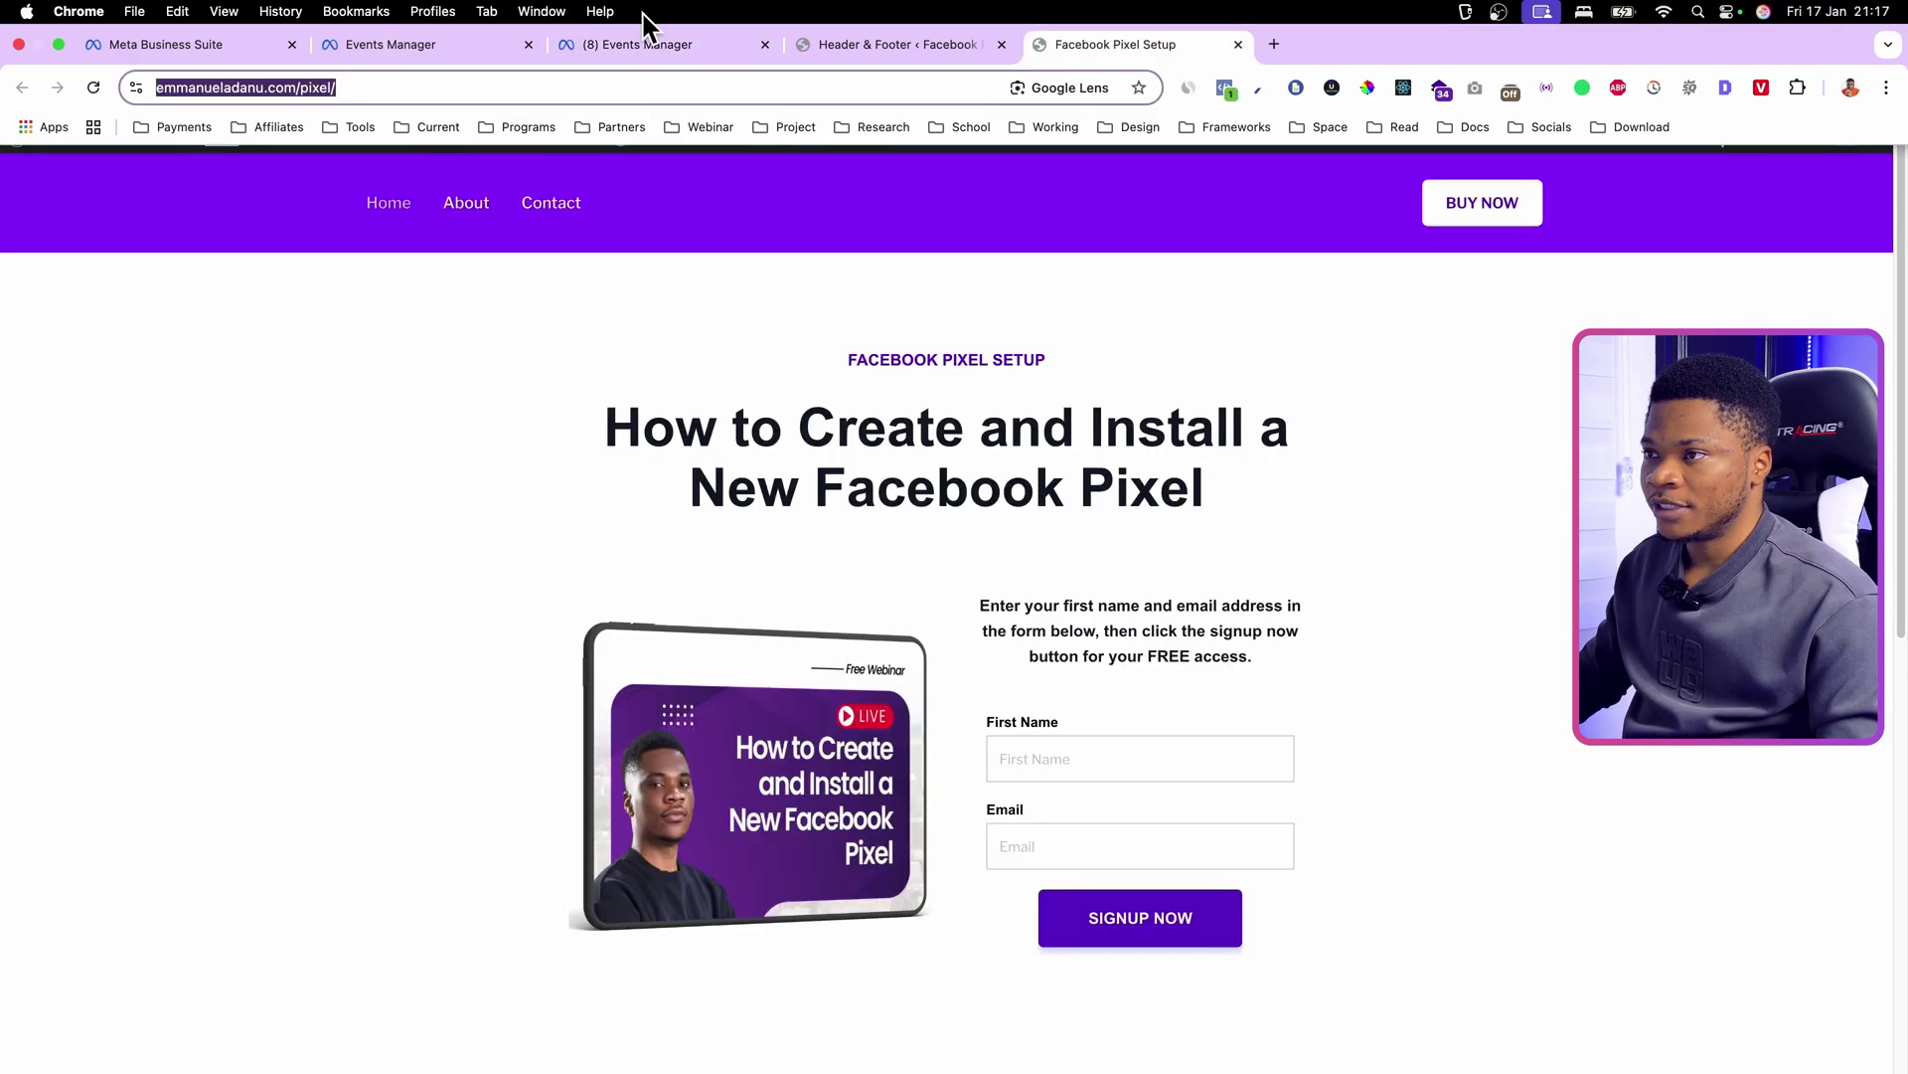
left_click(636, 24)
left_click(800, 911)
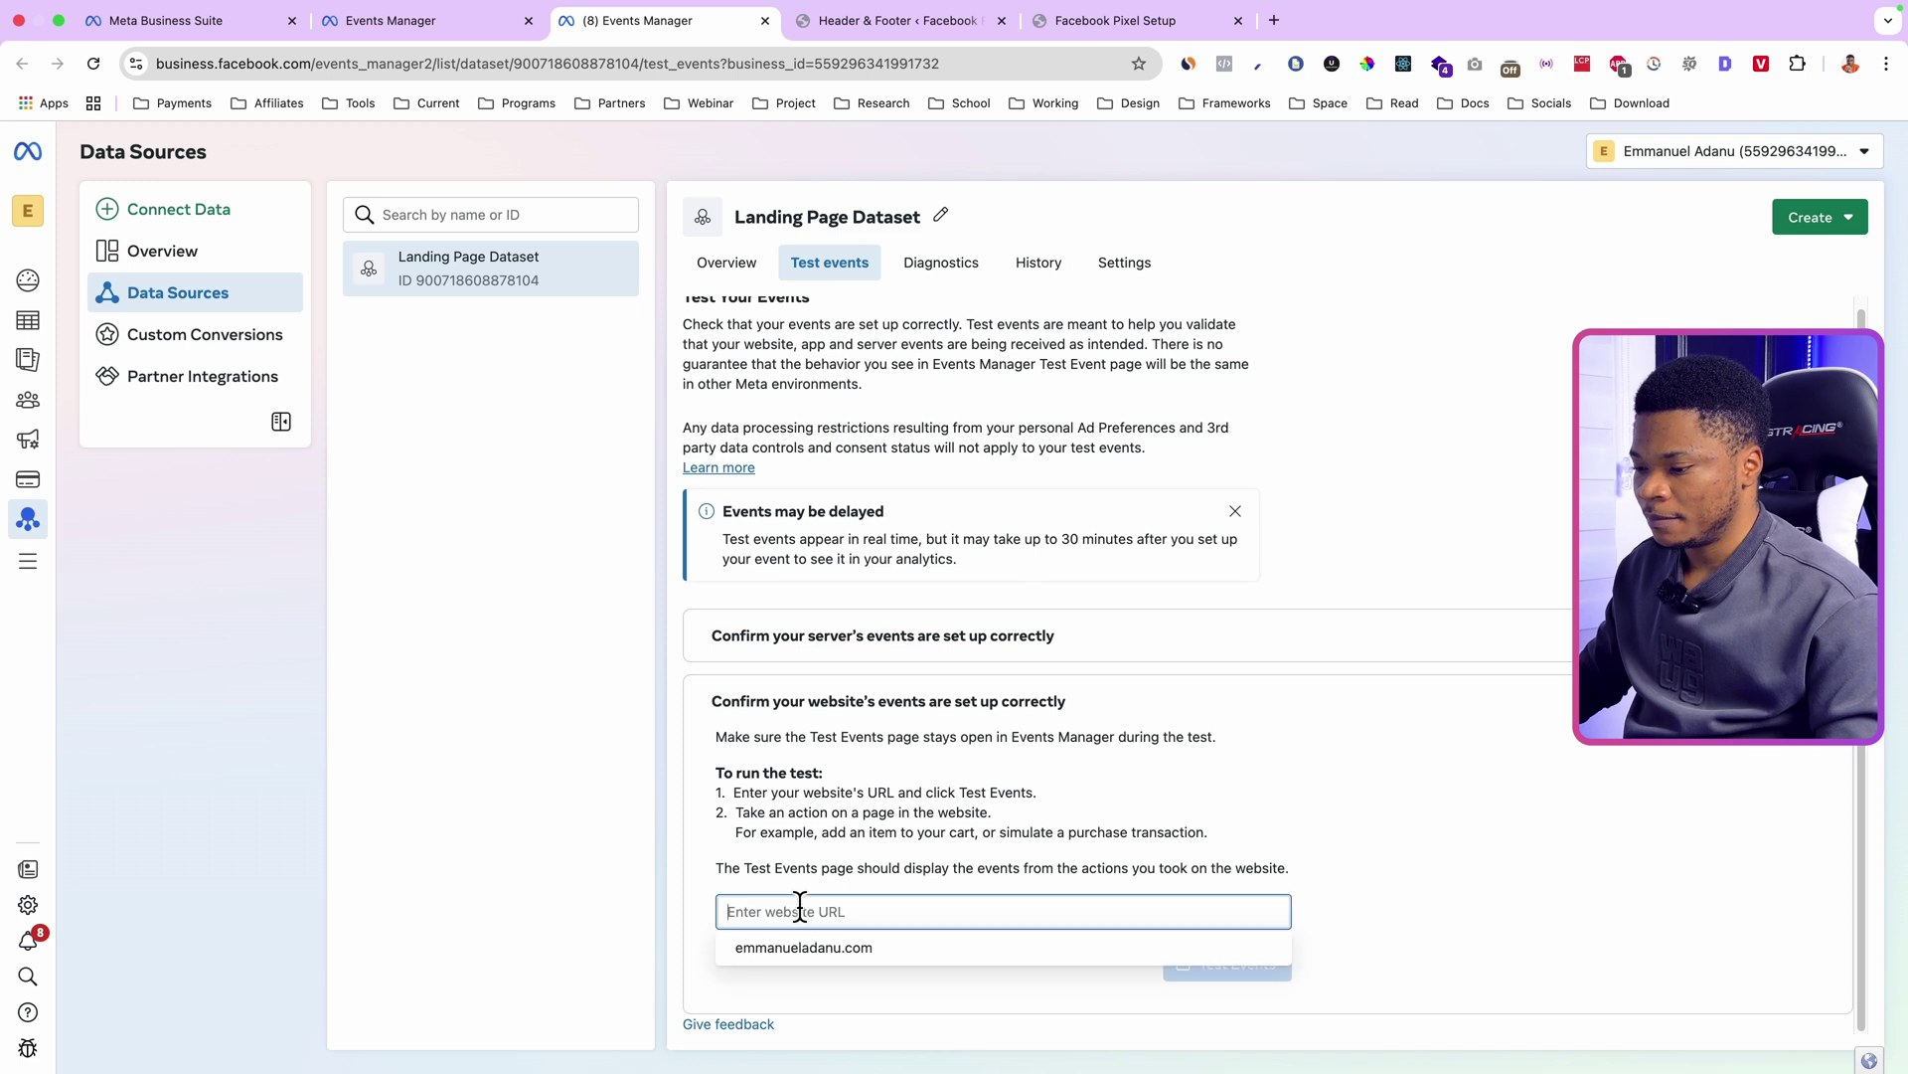
type("https://emmanueladanu.com/pixel/")
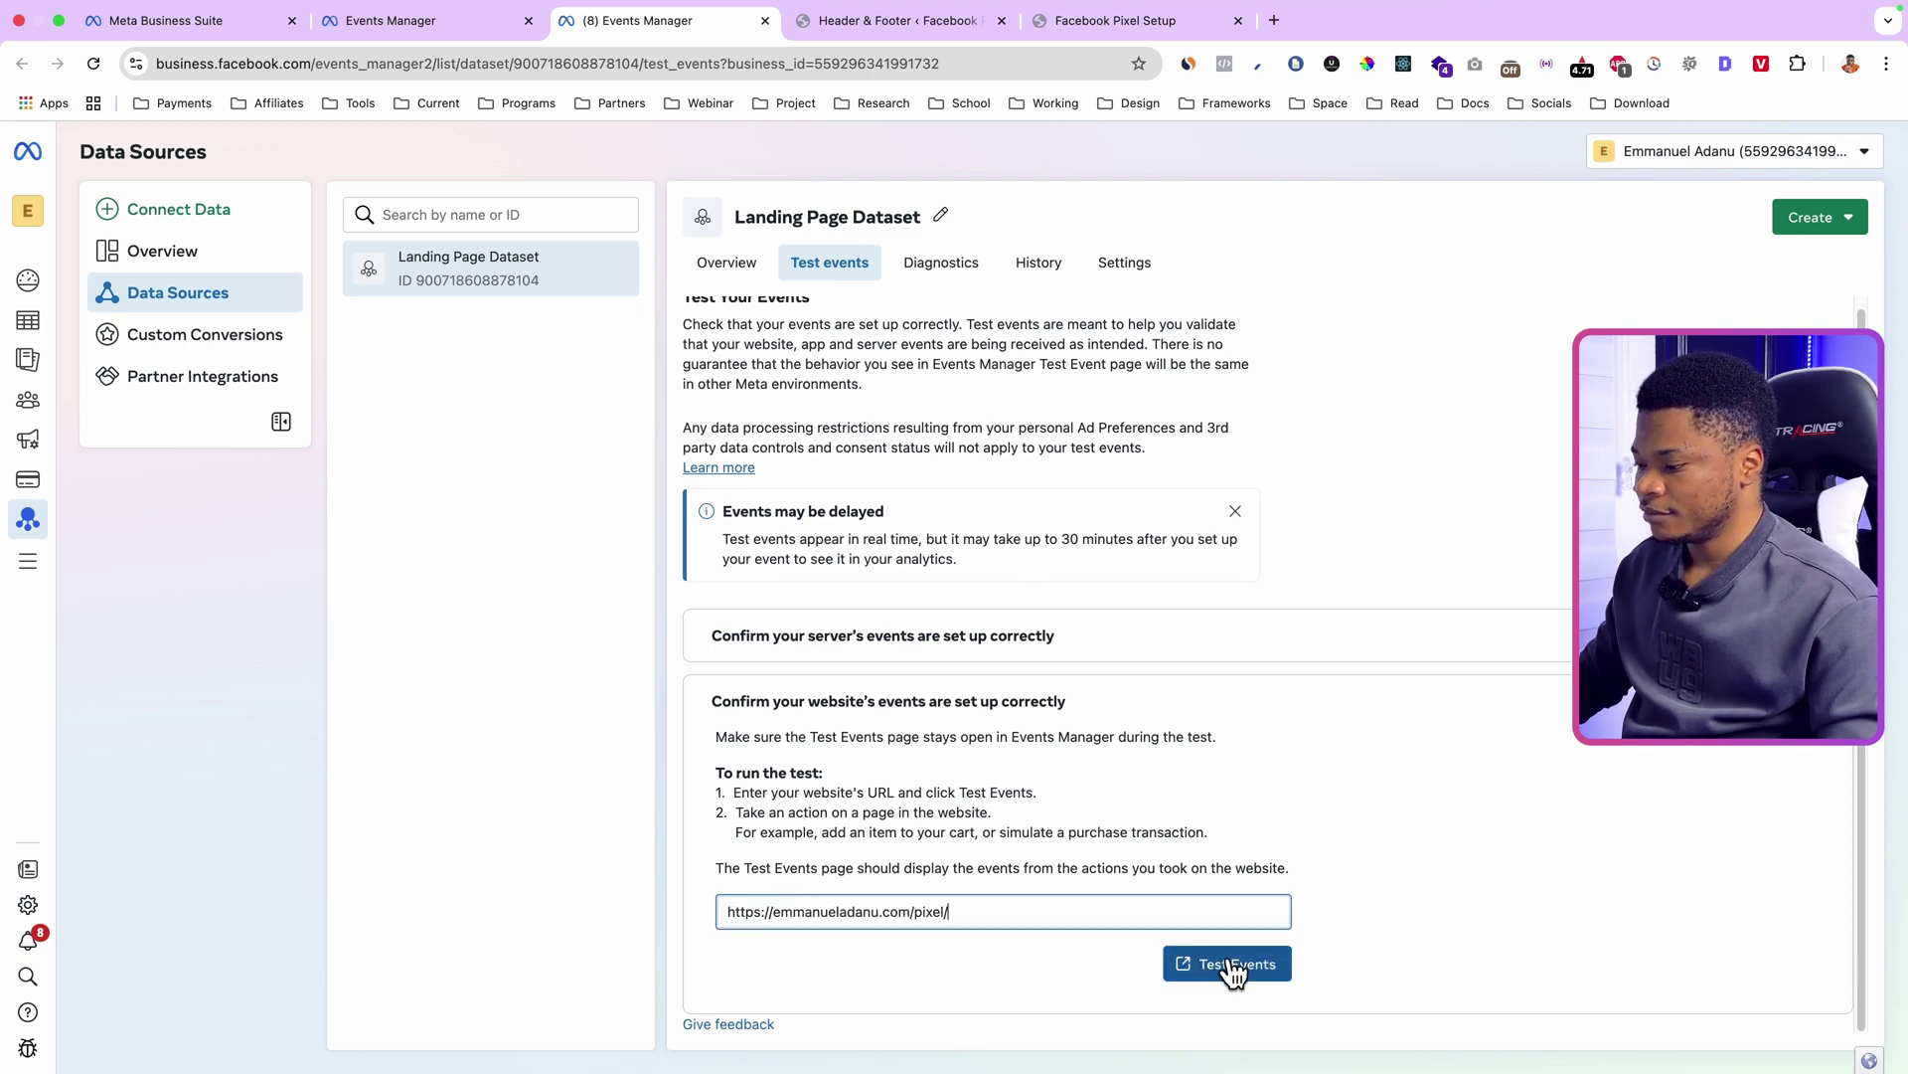
left_click(1247, 969)
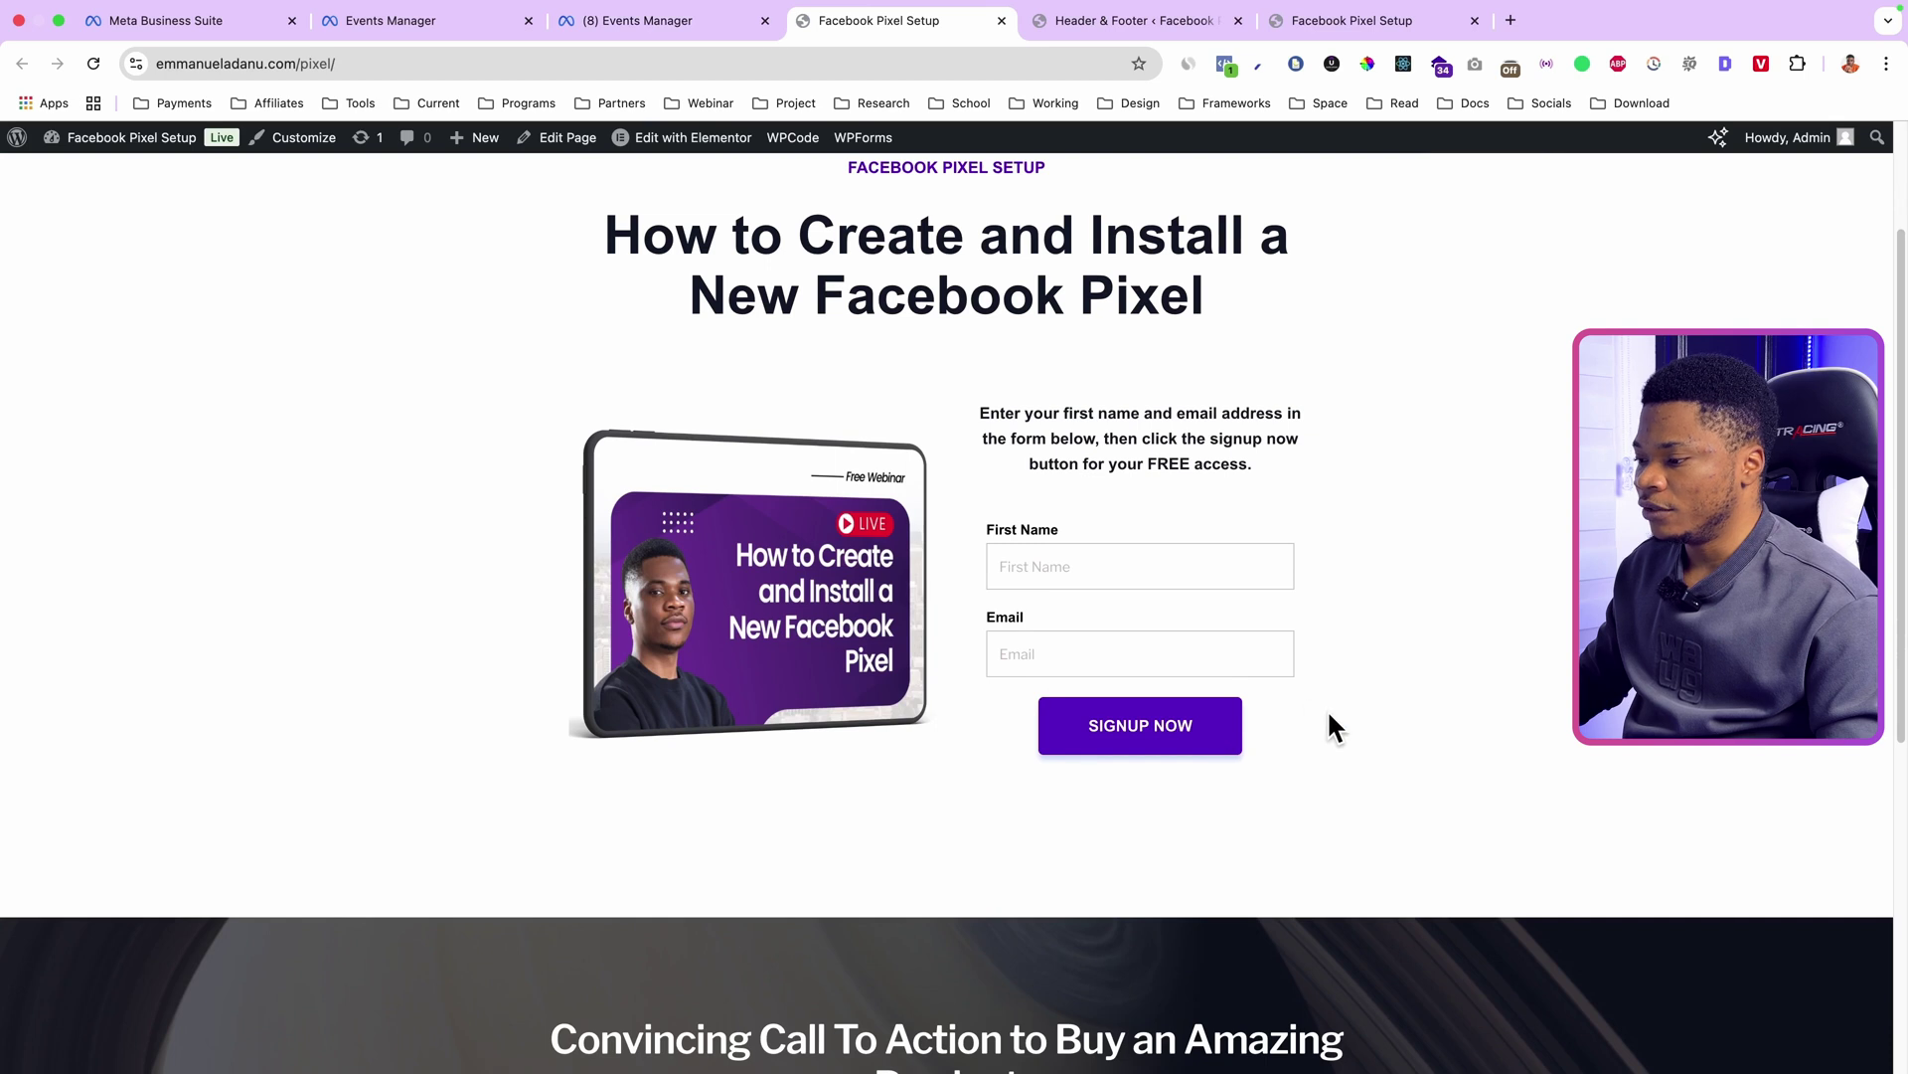
Step: Submit the landing page's SIGNUP NOW form, then return to Events Manager's received events
scroll(1362, 748, "up", 1)
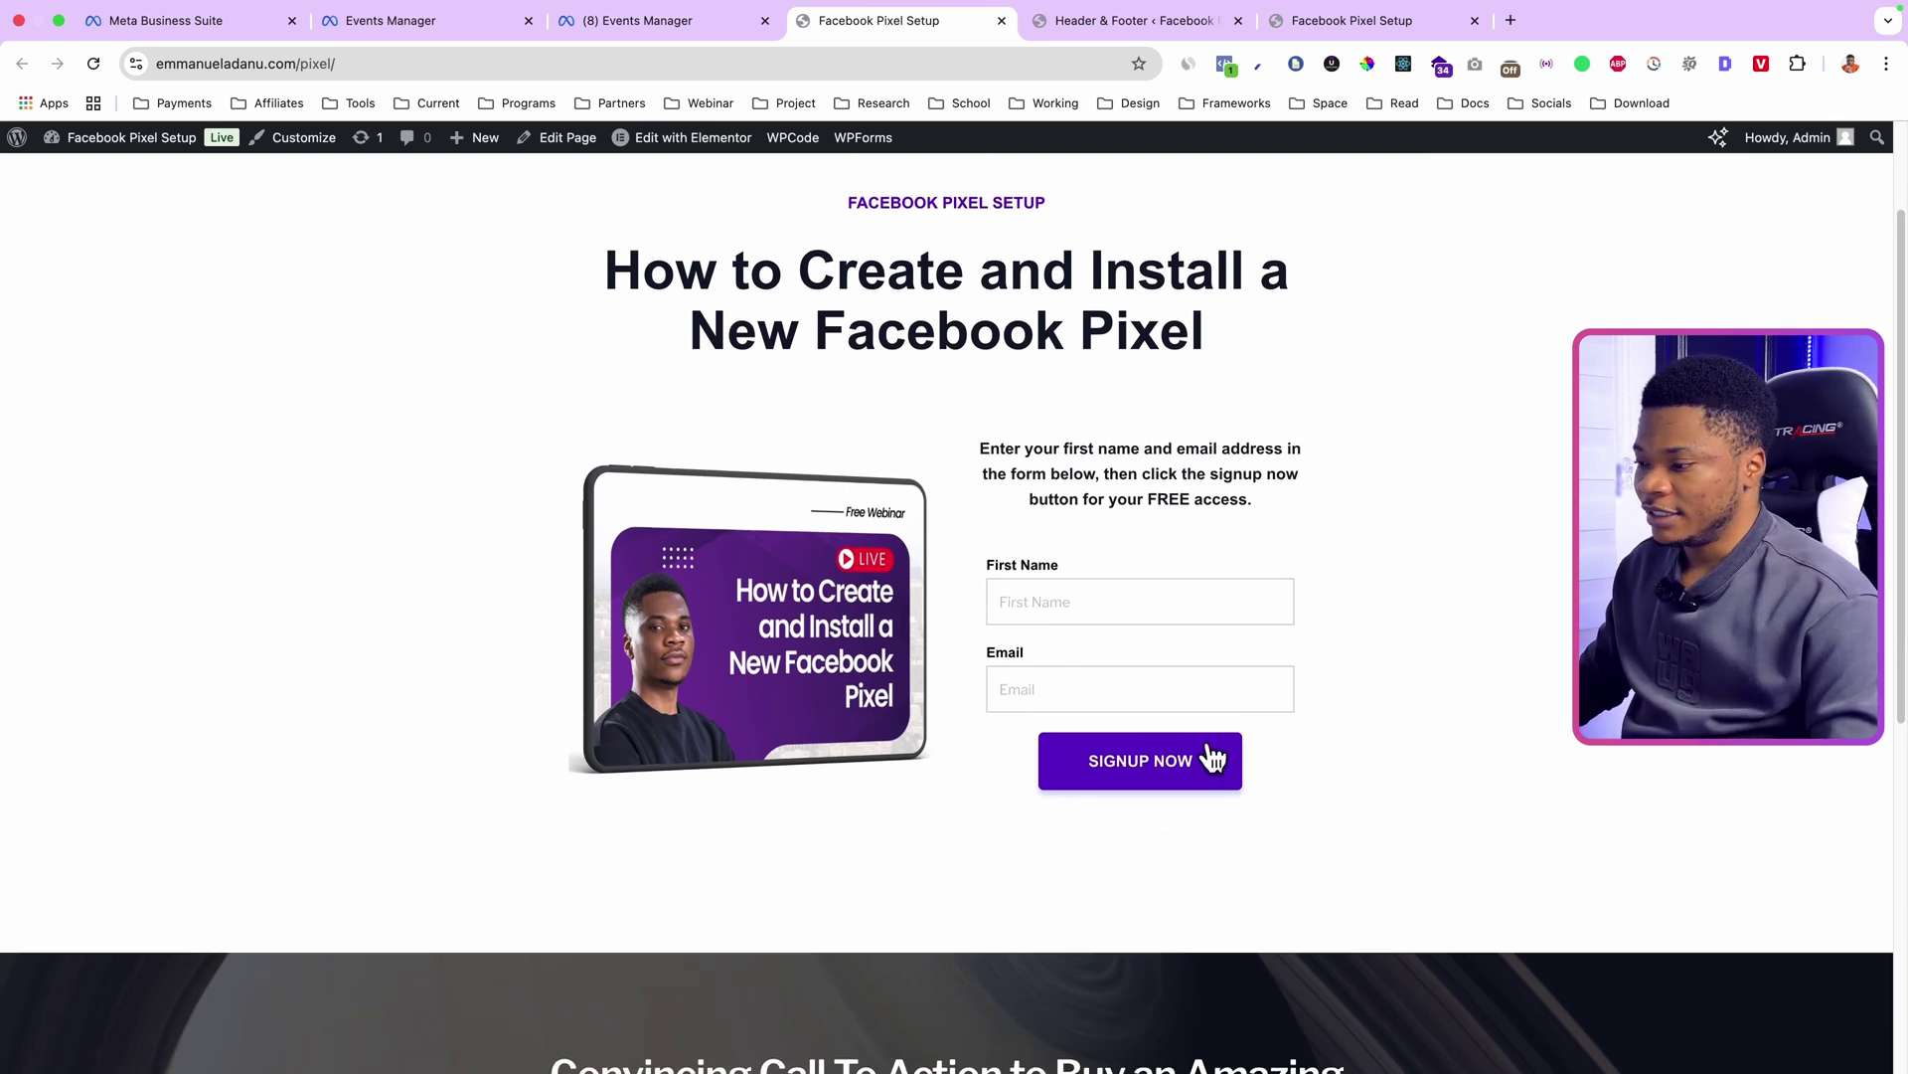
left_click(1161, 771)
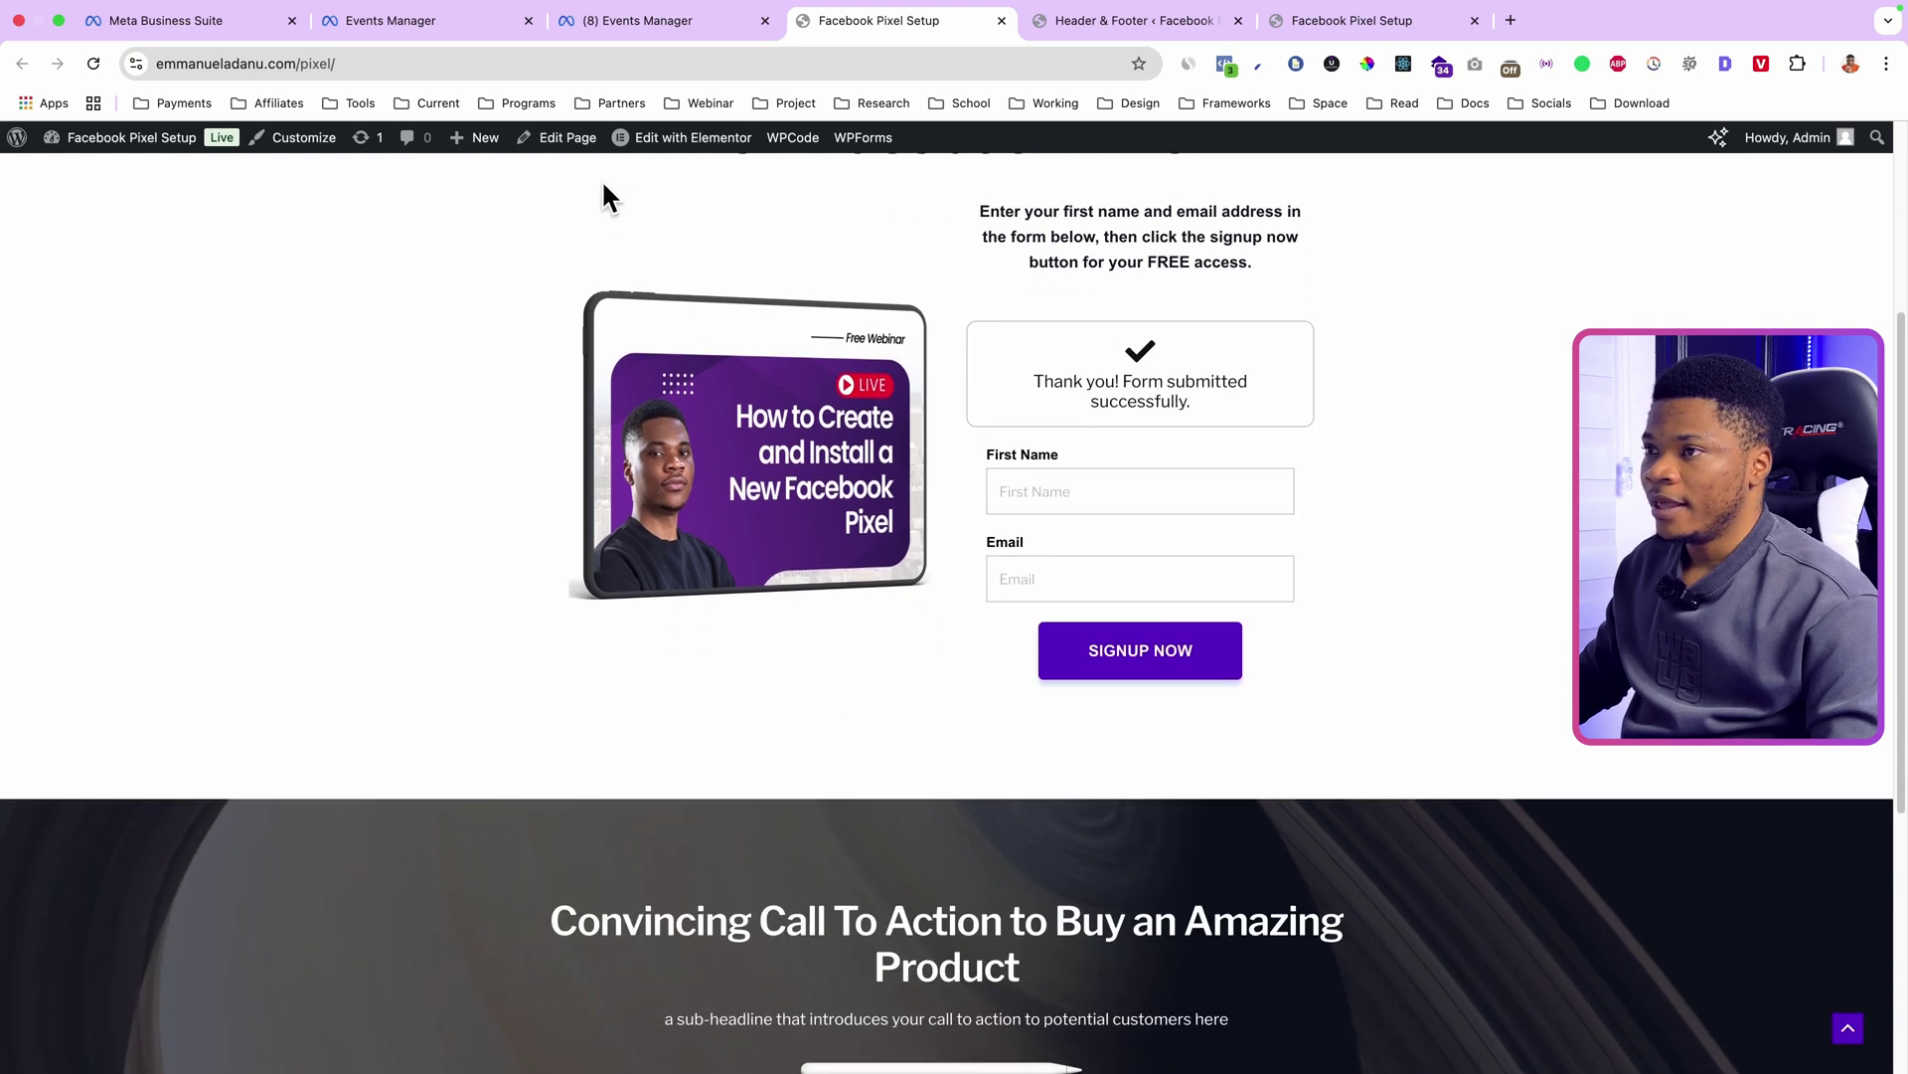
left_click(616, 21)
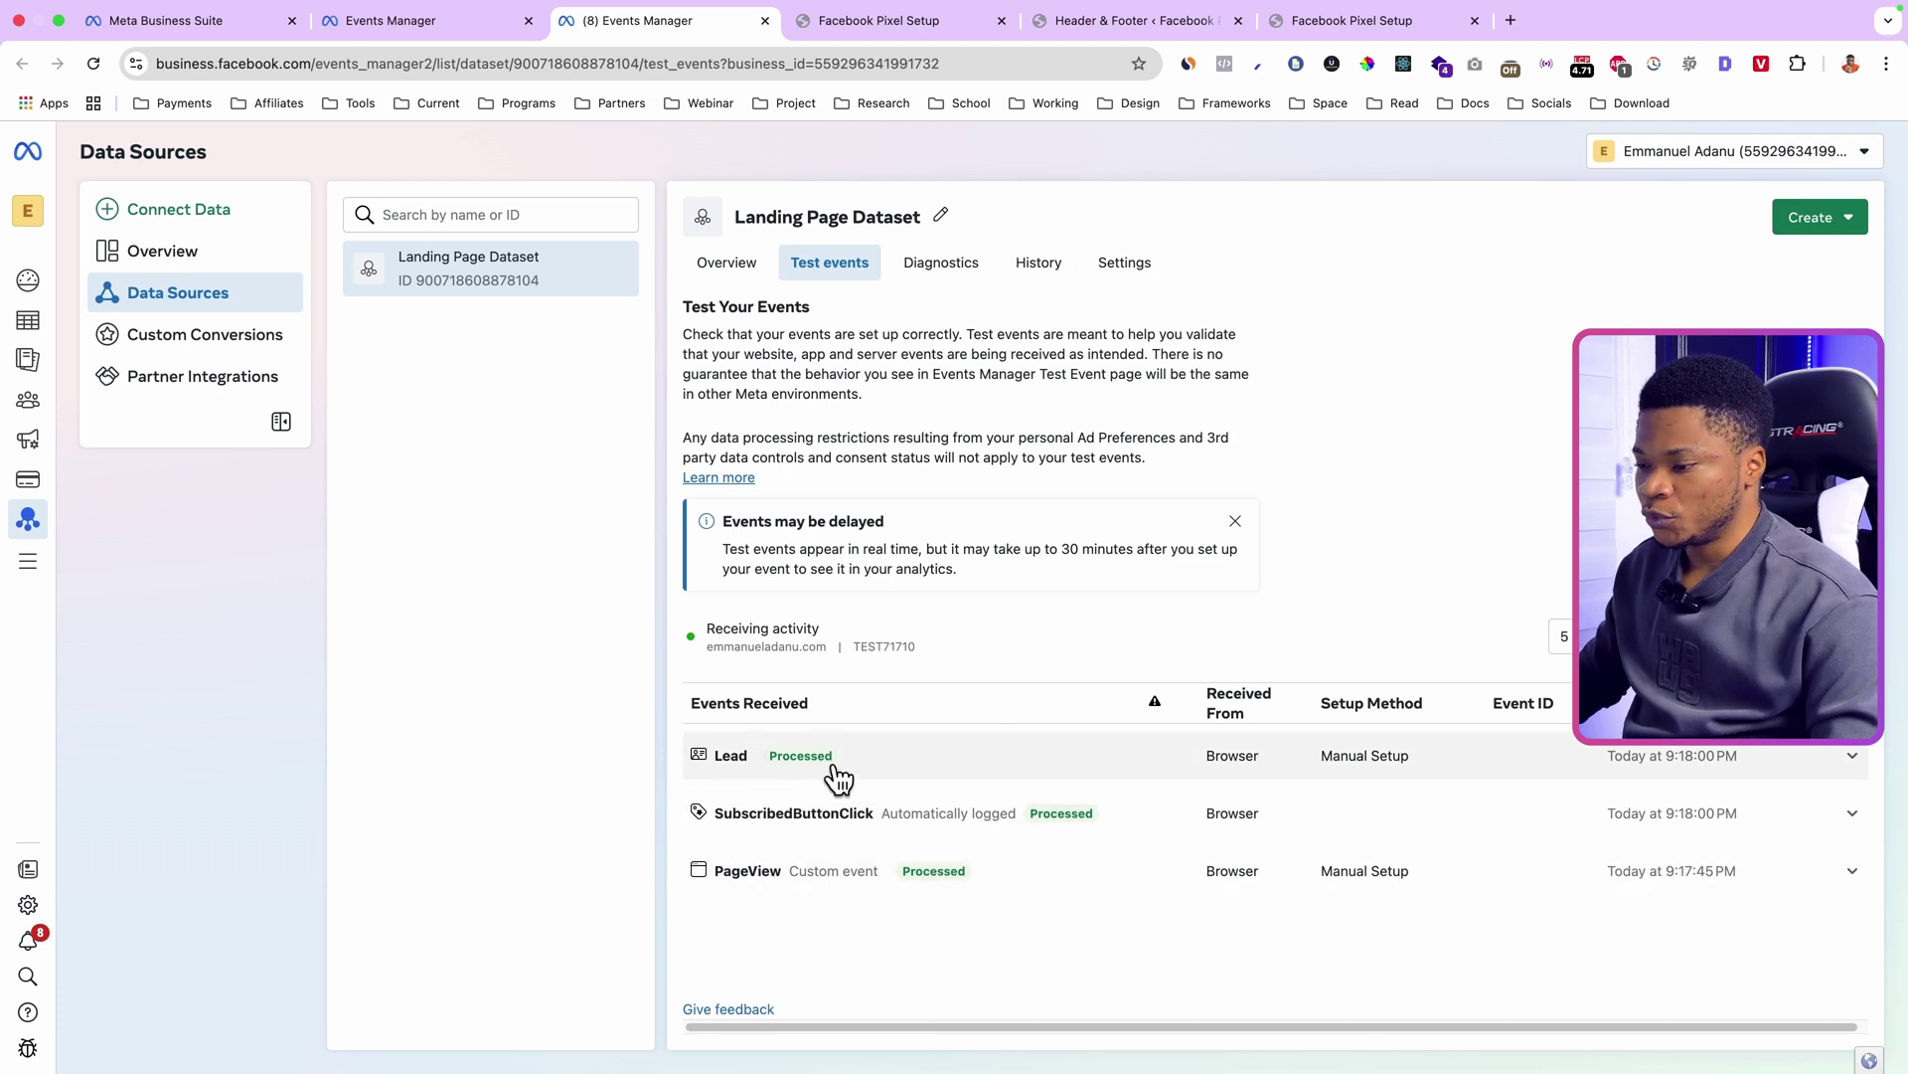
Step: Click BUY NOW on the landing page and check Test events for new activity
left_click(907, 36)
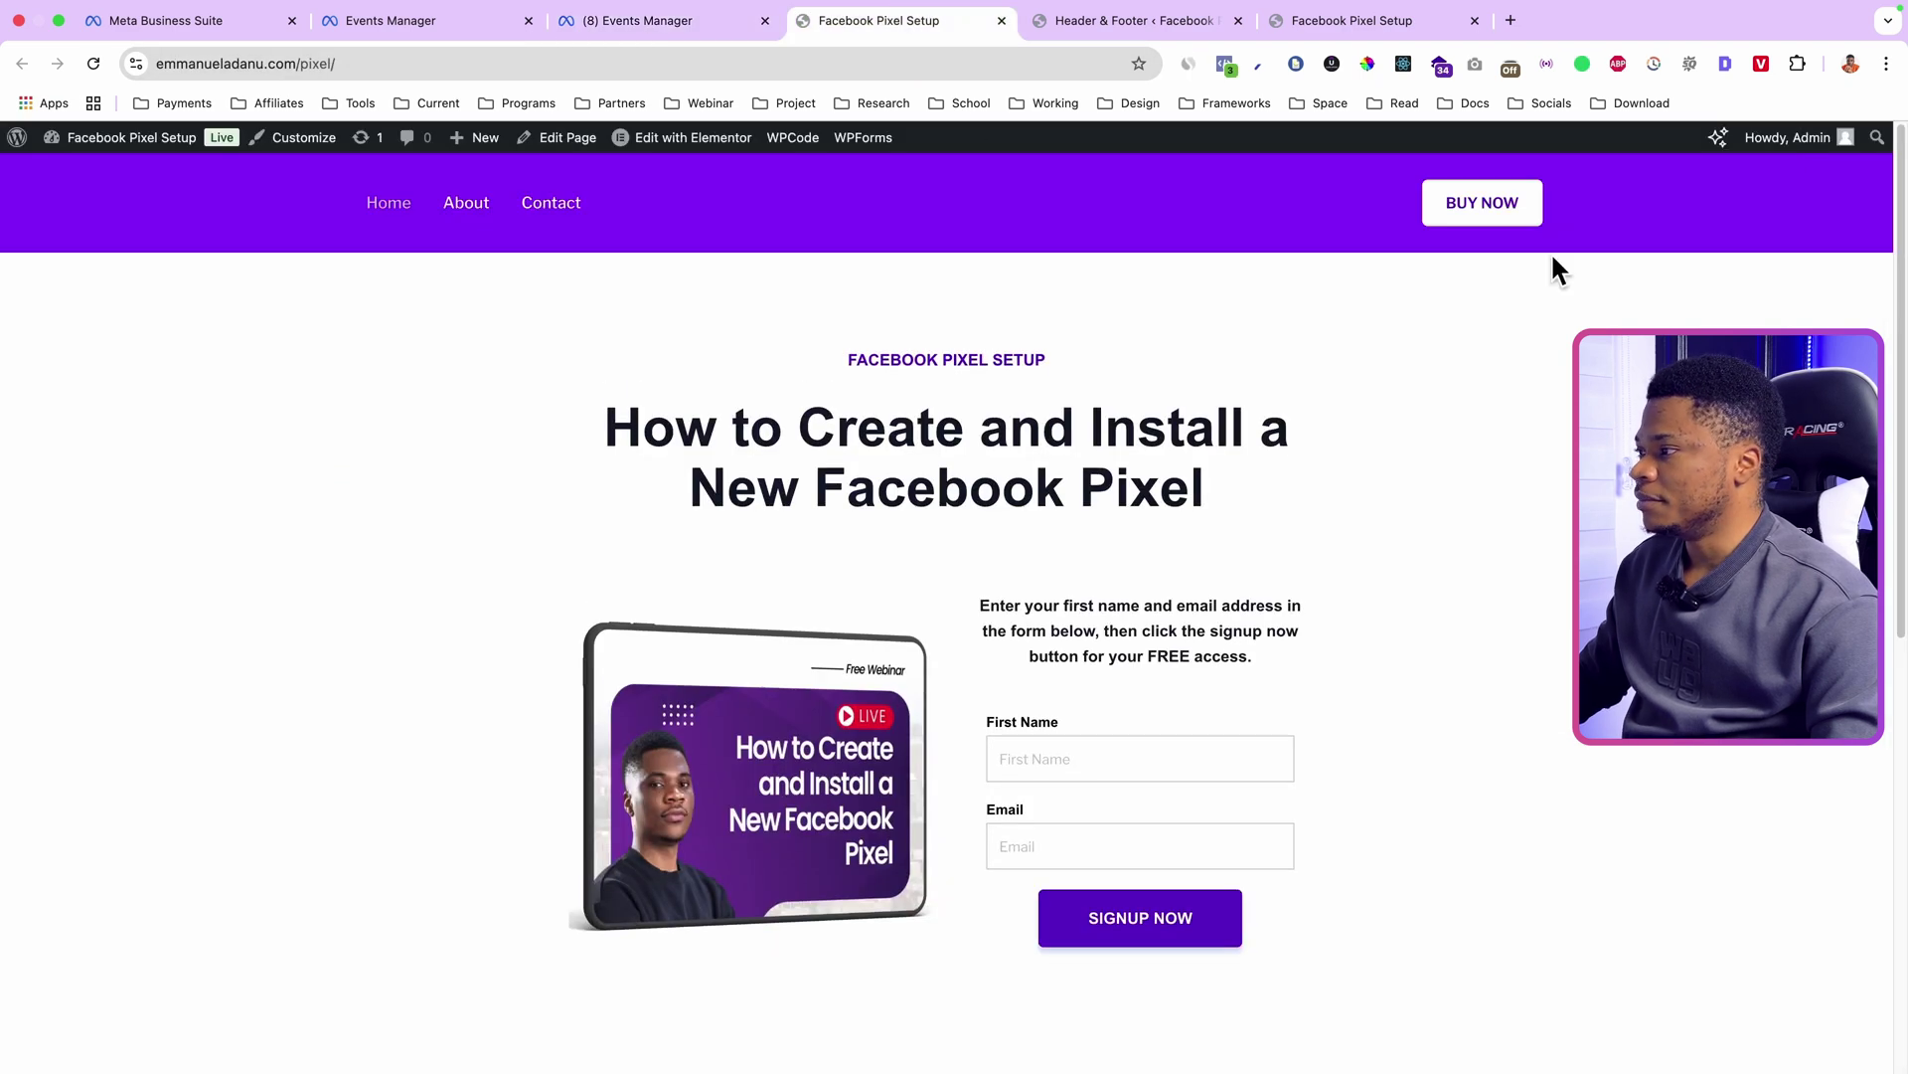
left_click(1504, 209)
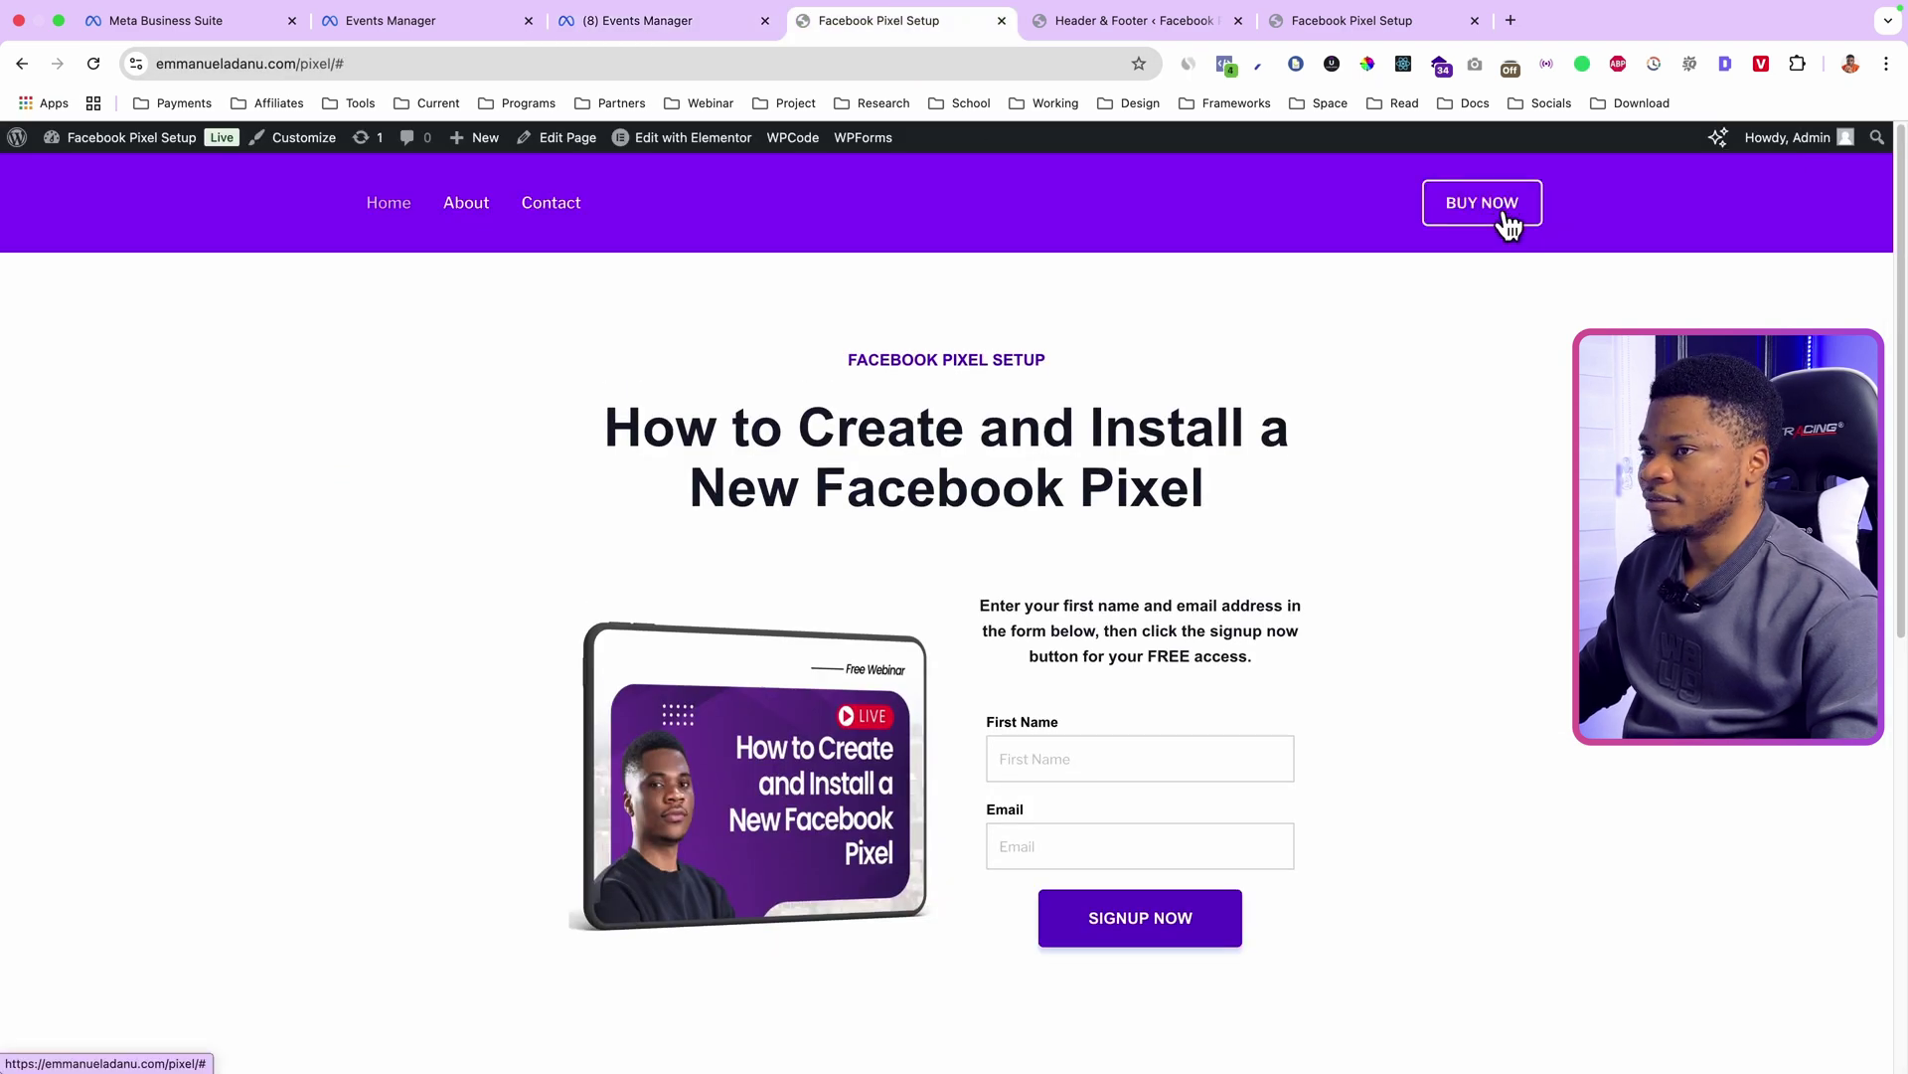
left_click(610, 18)
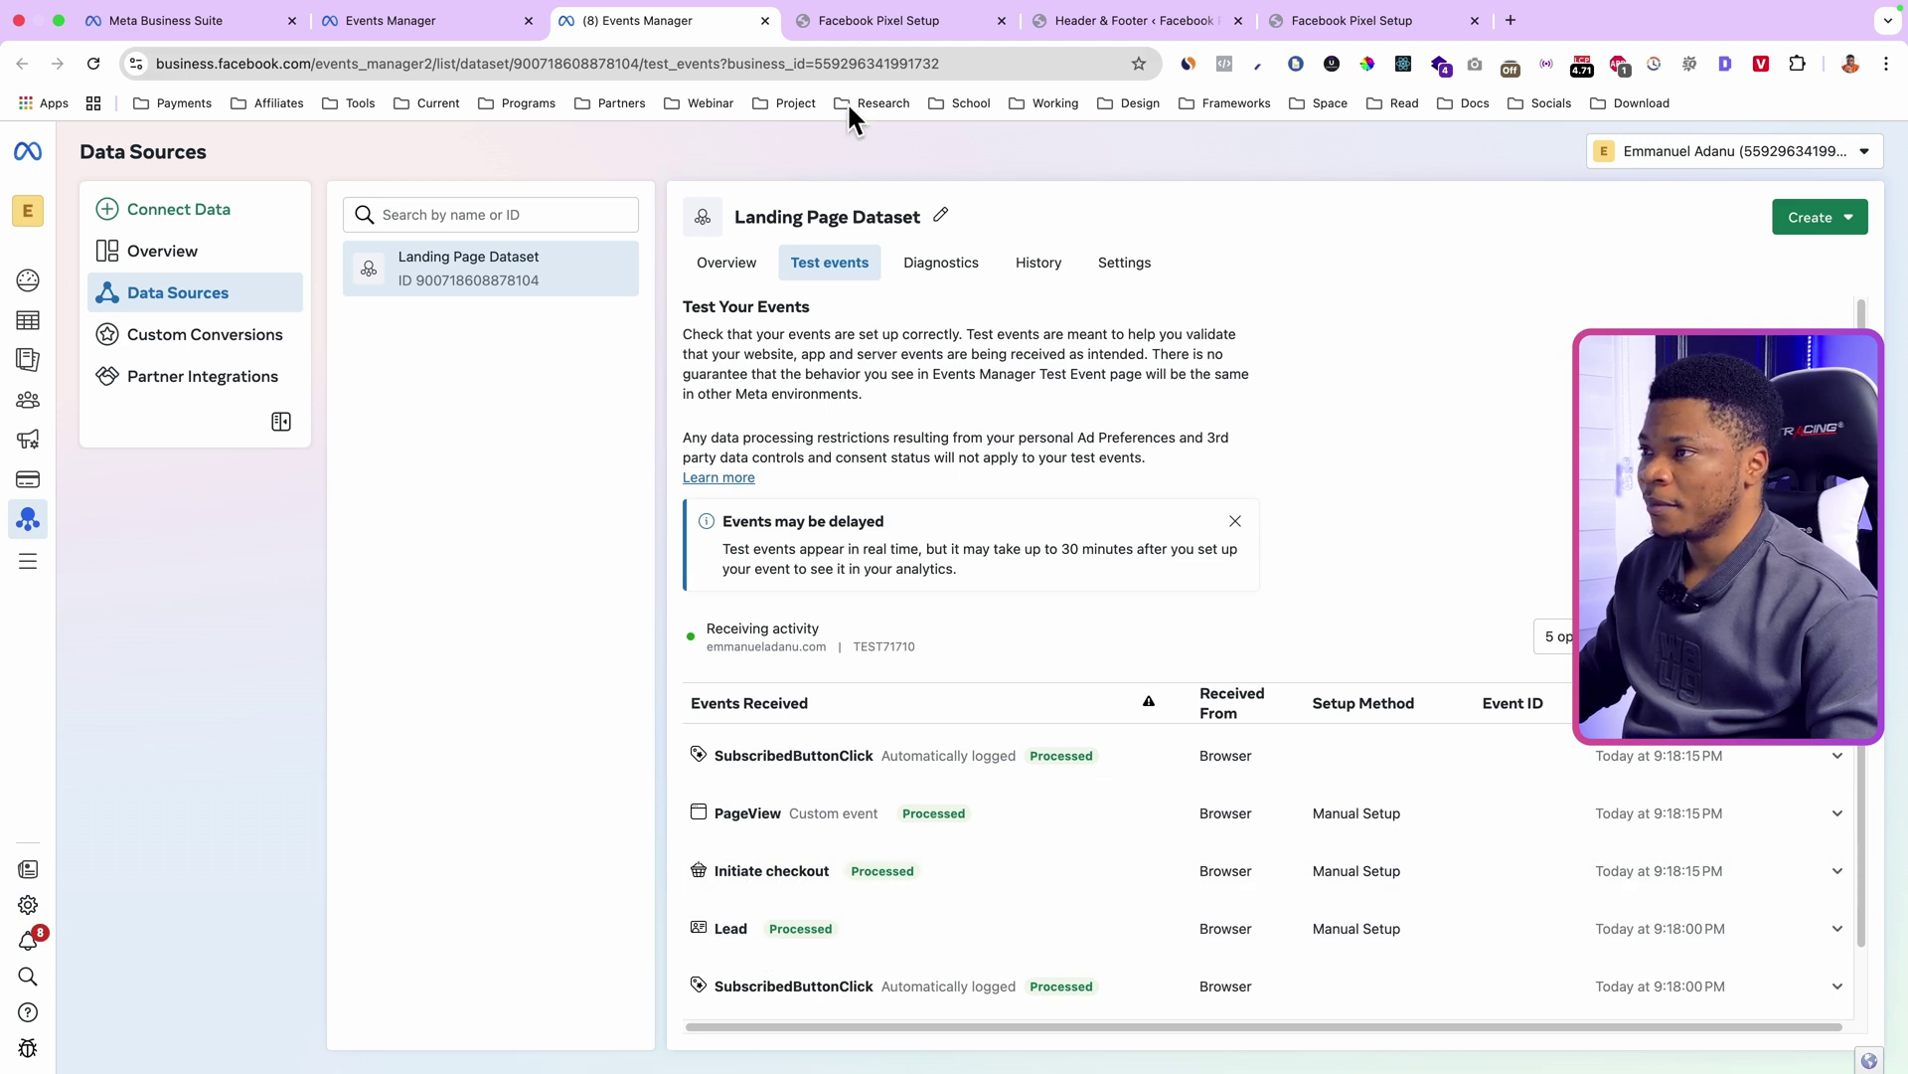
Step: Click PAY NOW and confirm Purchase, SubscribedButtonClick and PageView appear as processed
left_click(865, 22)
scroll(1158, 654, "down", 7)
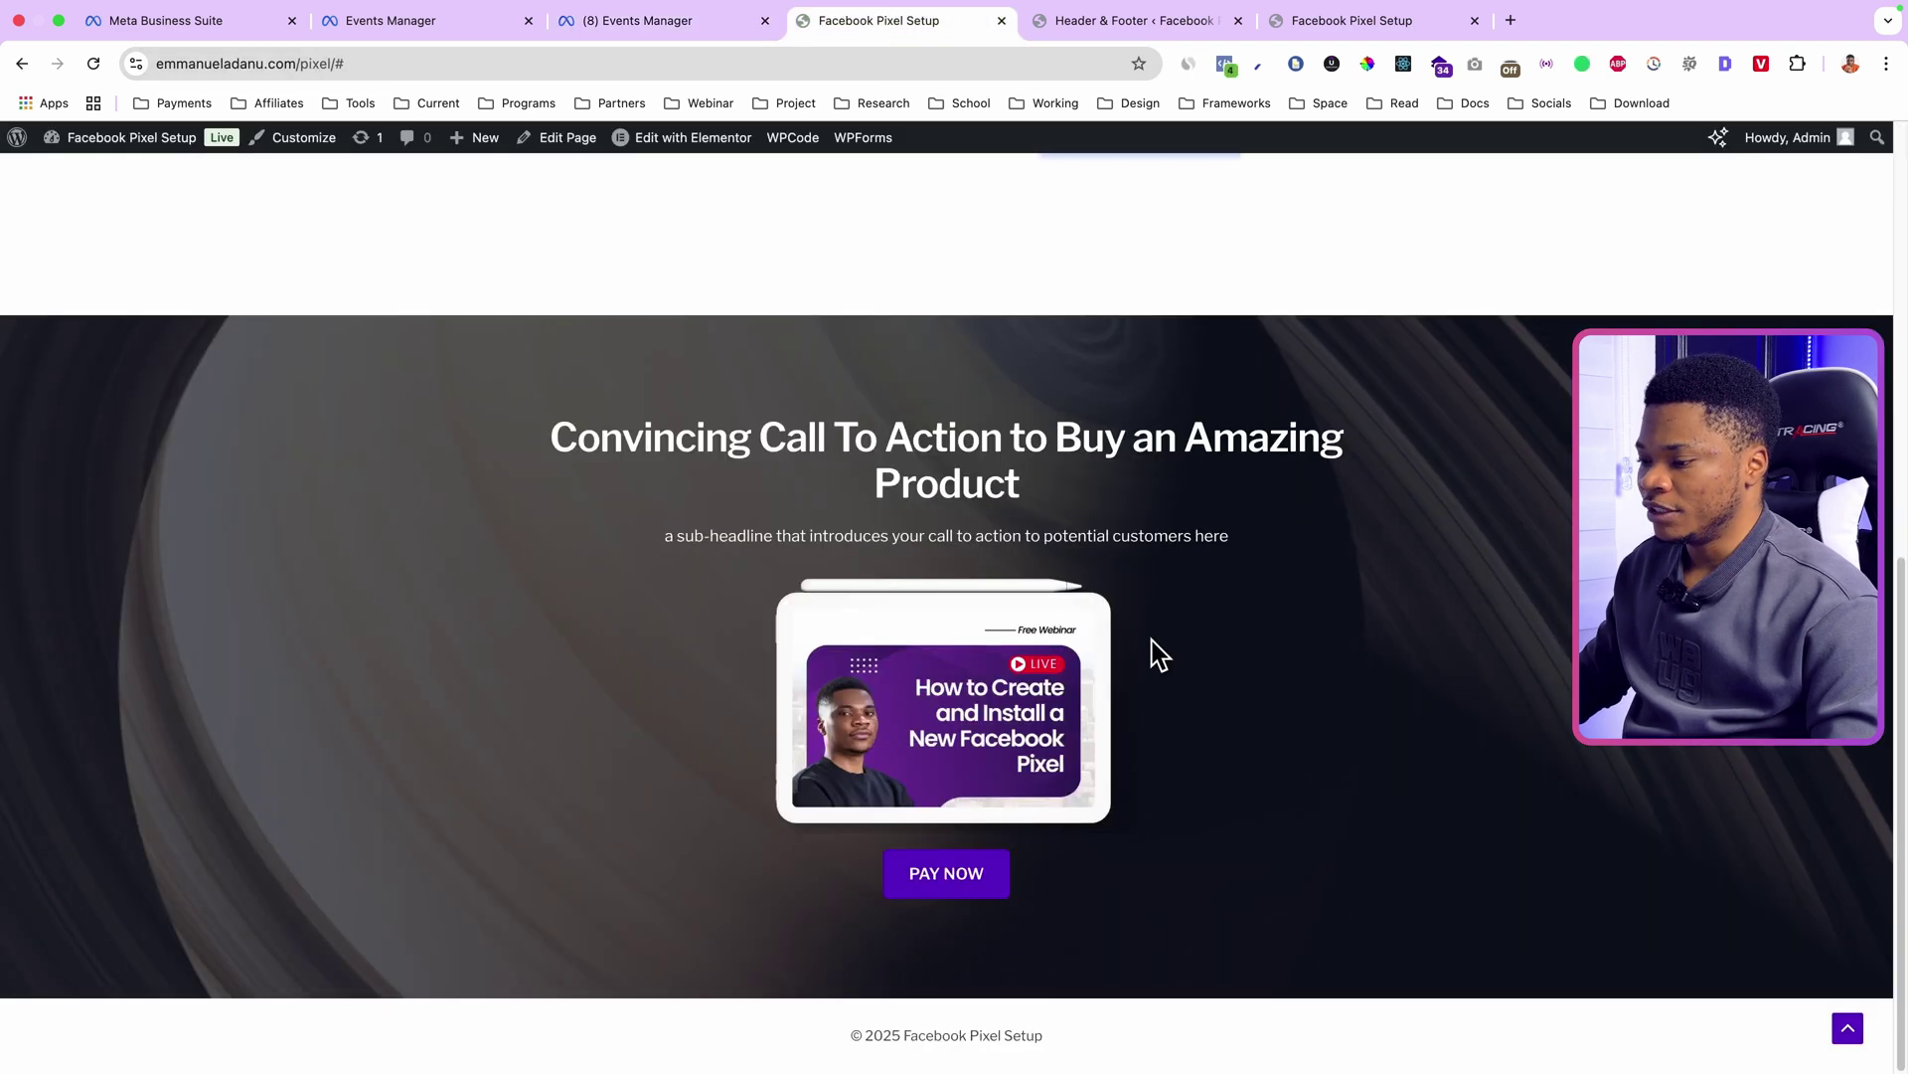
left_click(979, 884)
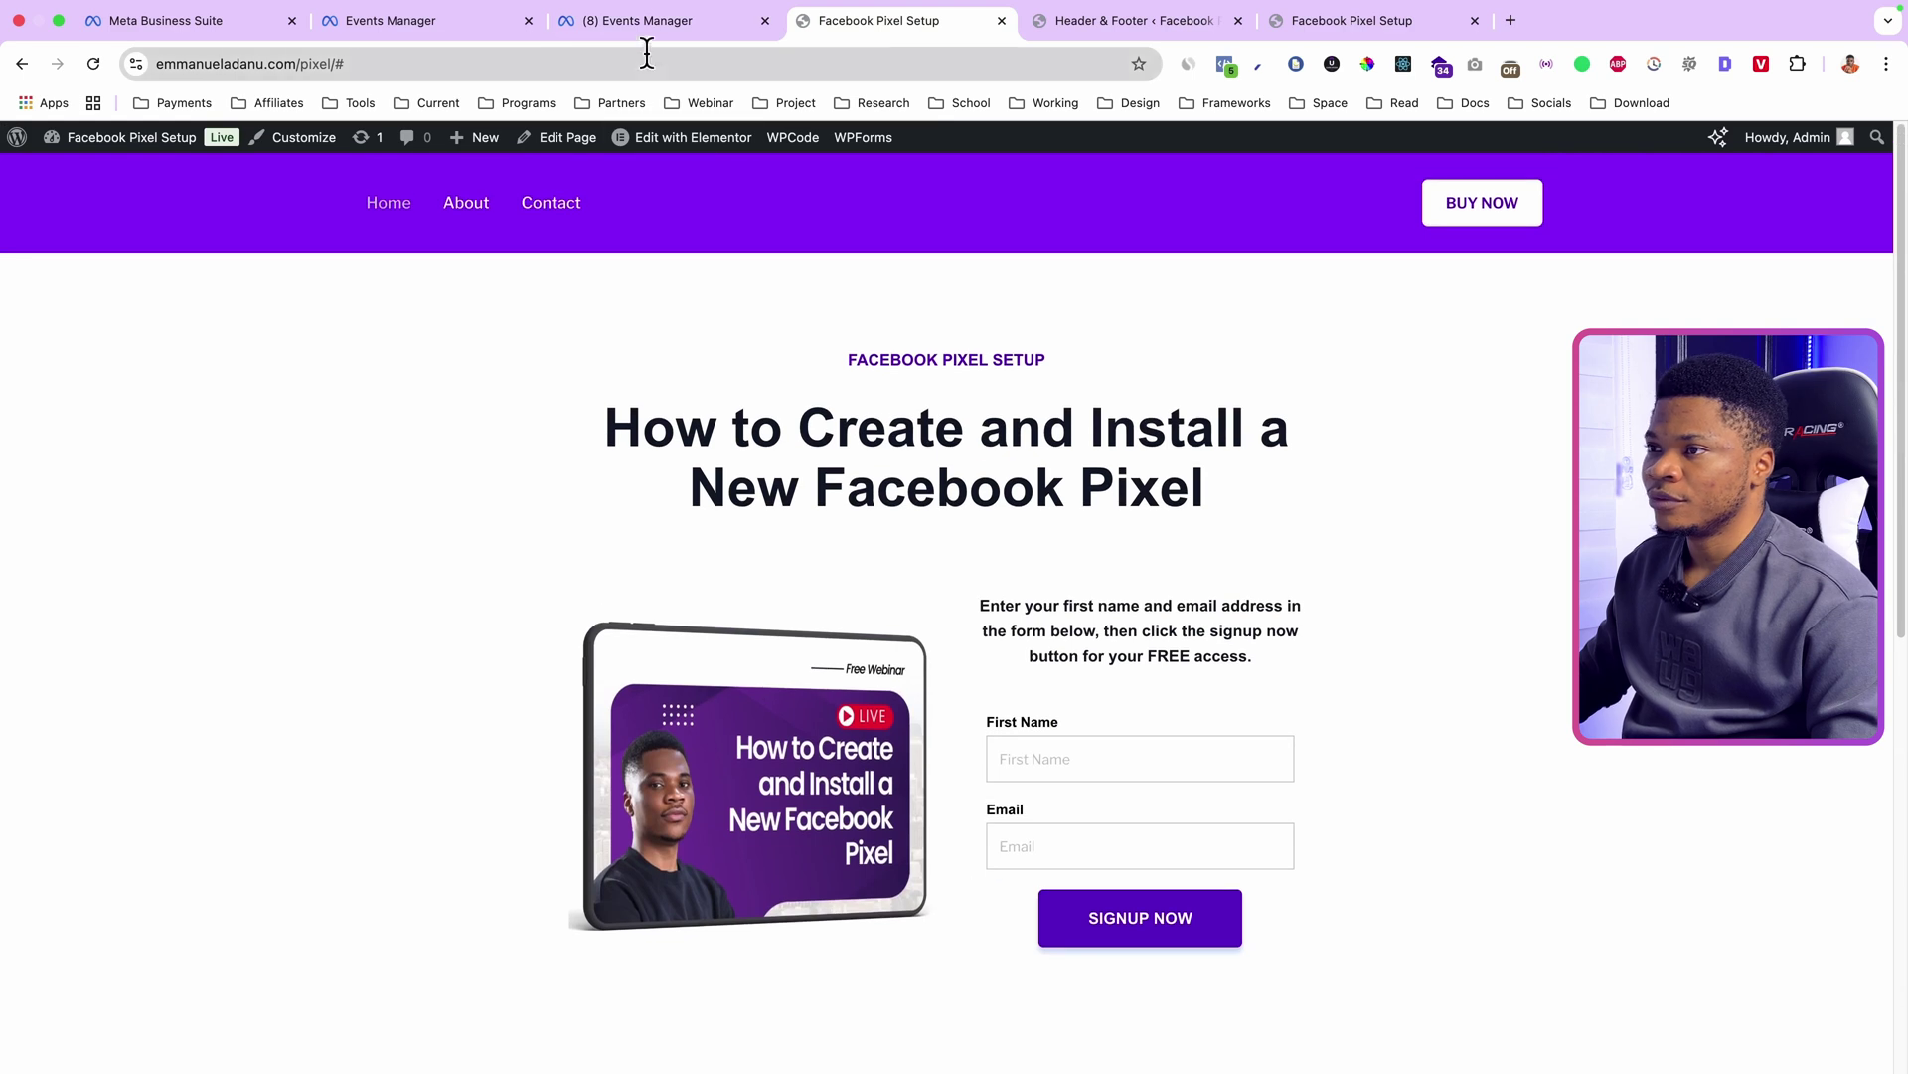
left_click(656, 20)
scroll(1034, 612, "down", 1)
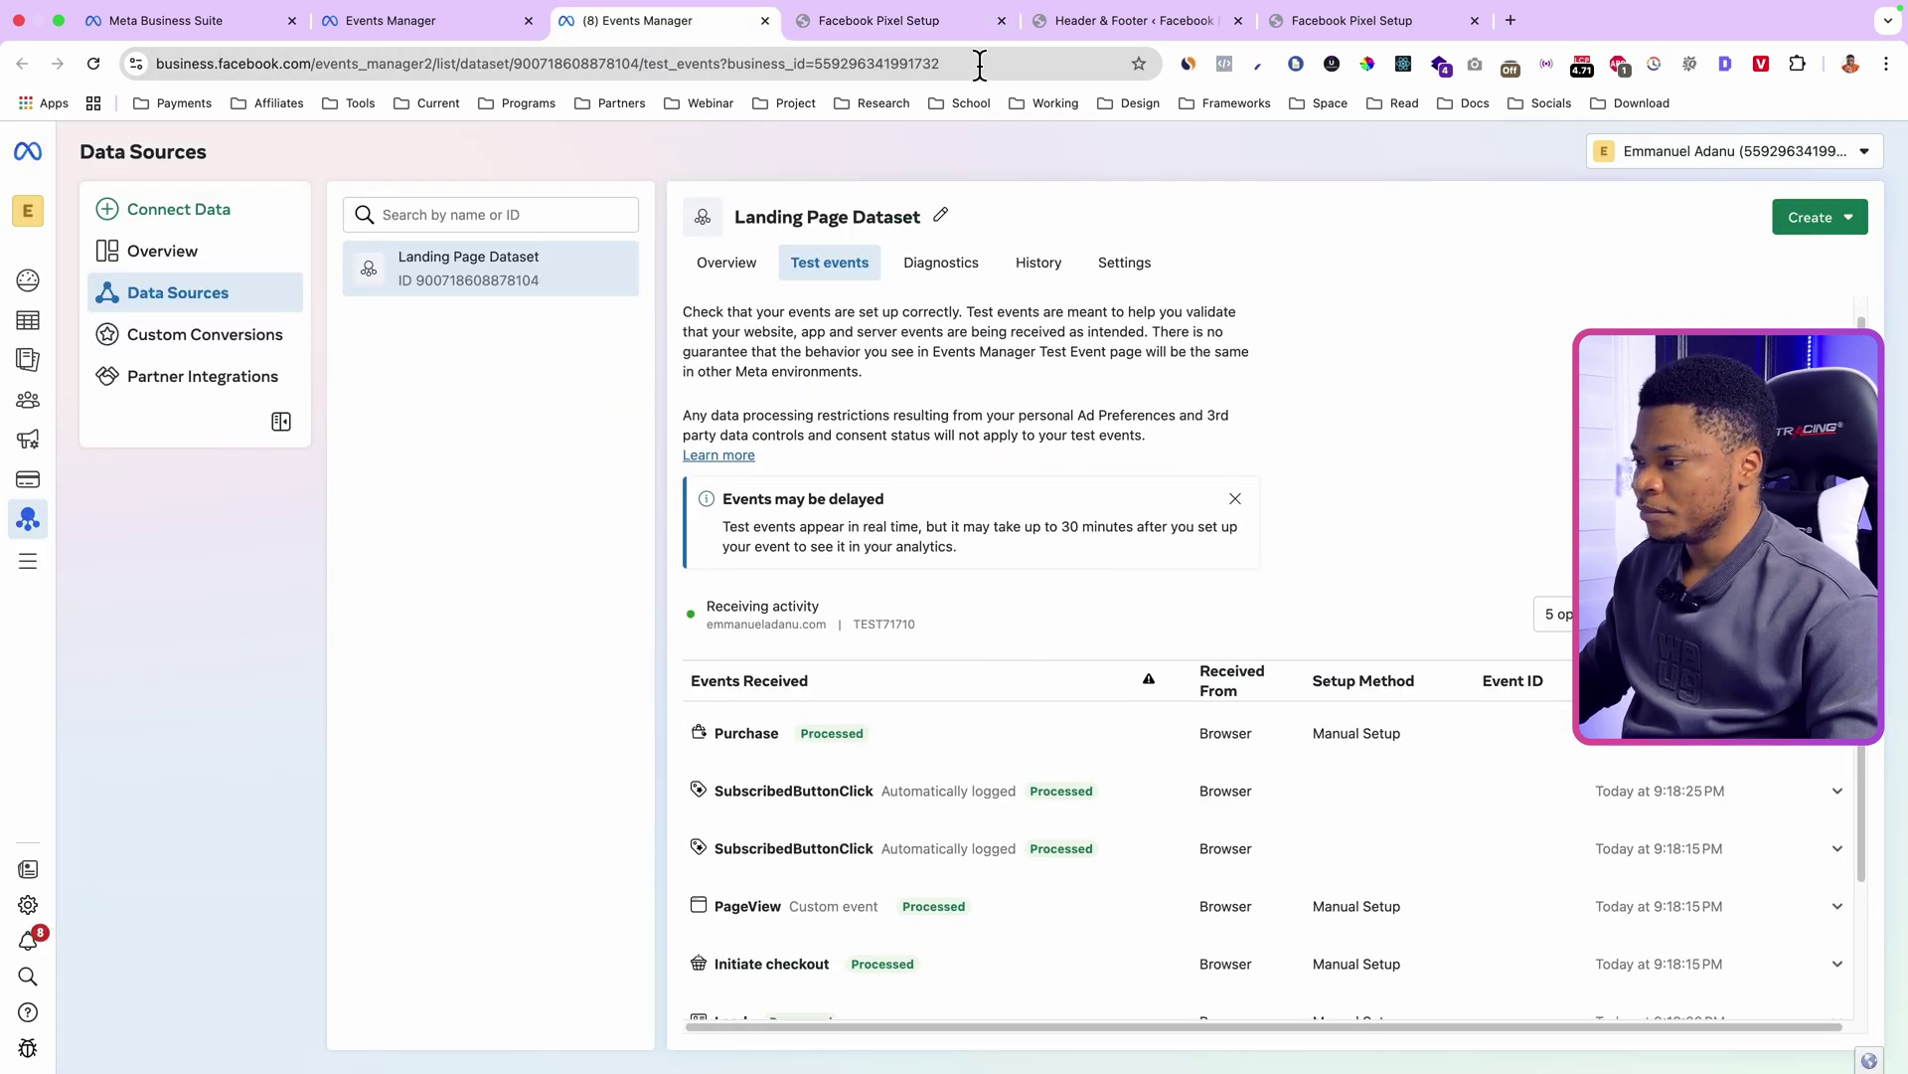
left_click(457, 21)
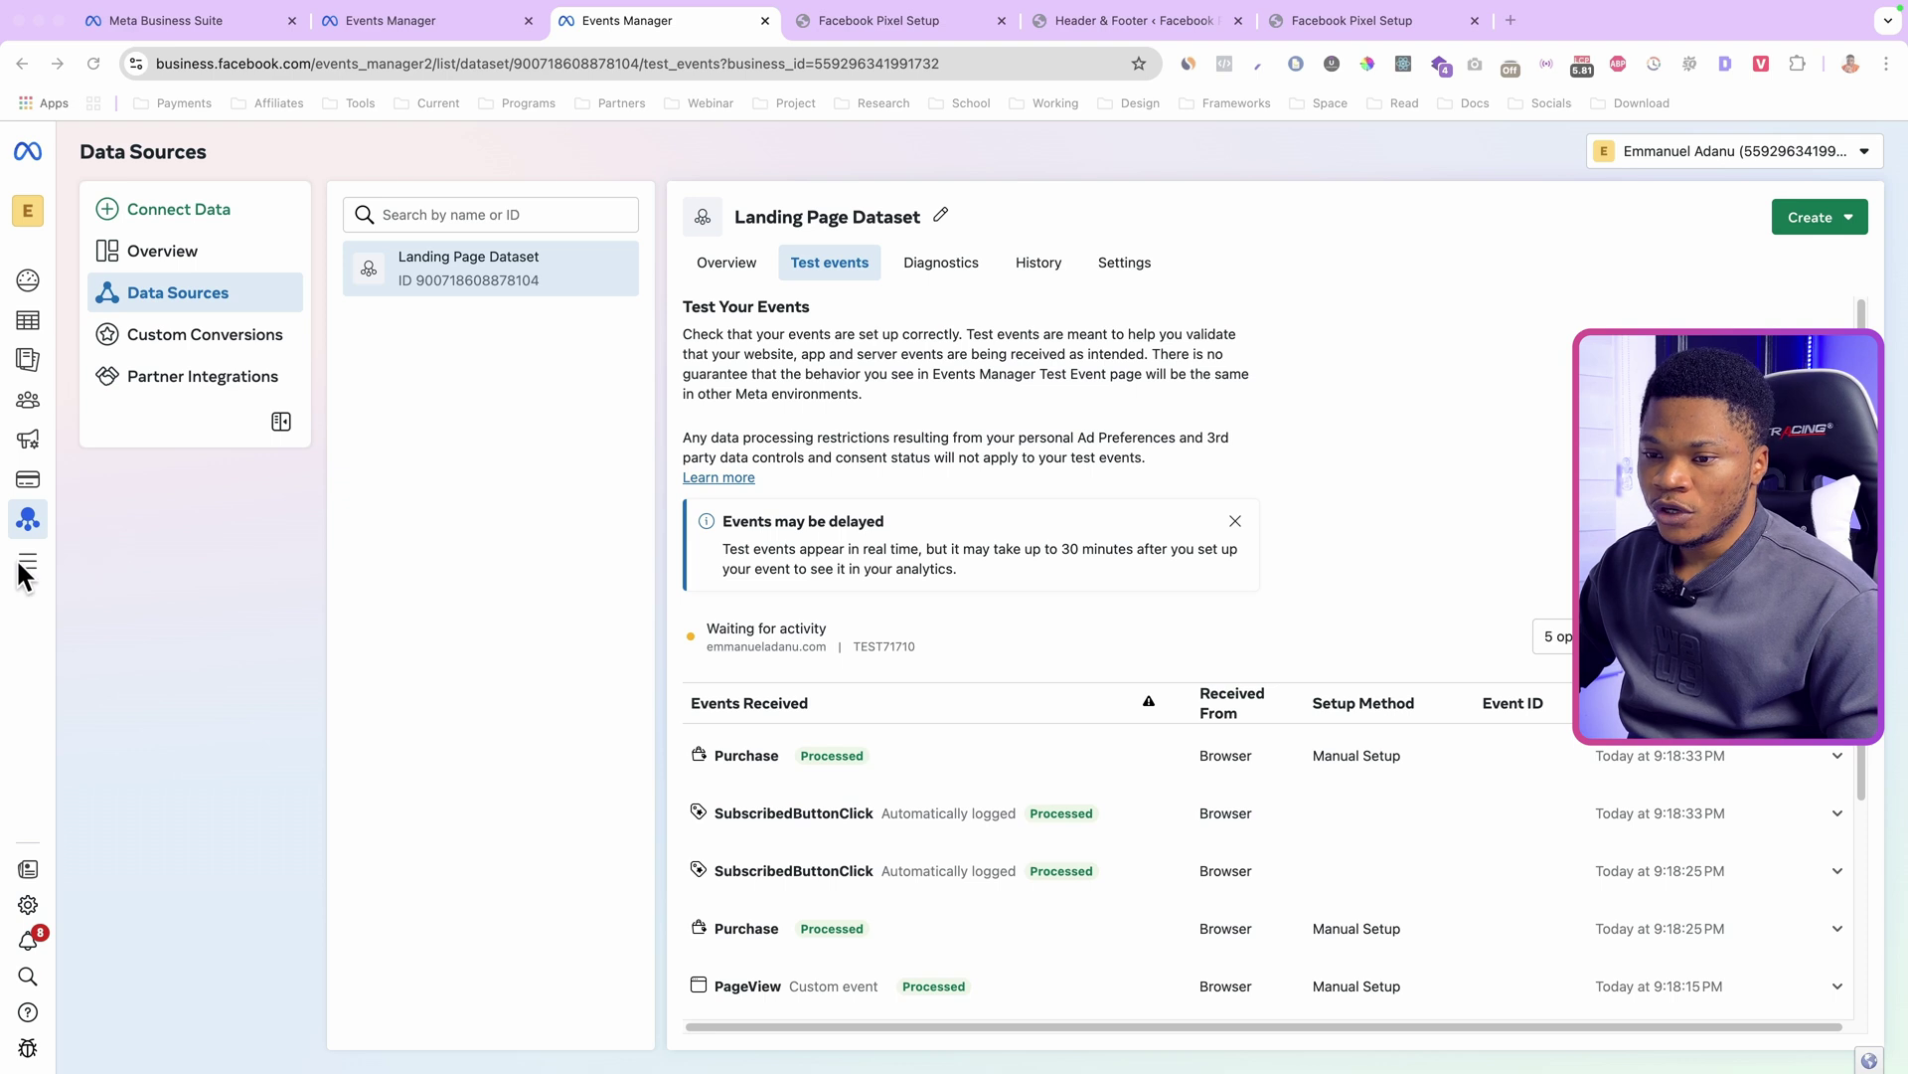
left_click(27, 562)
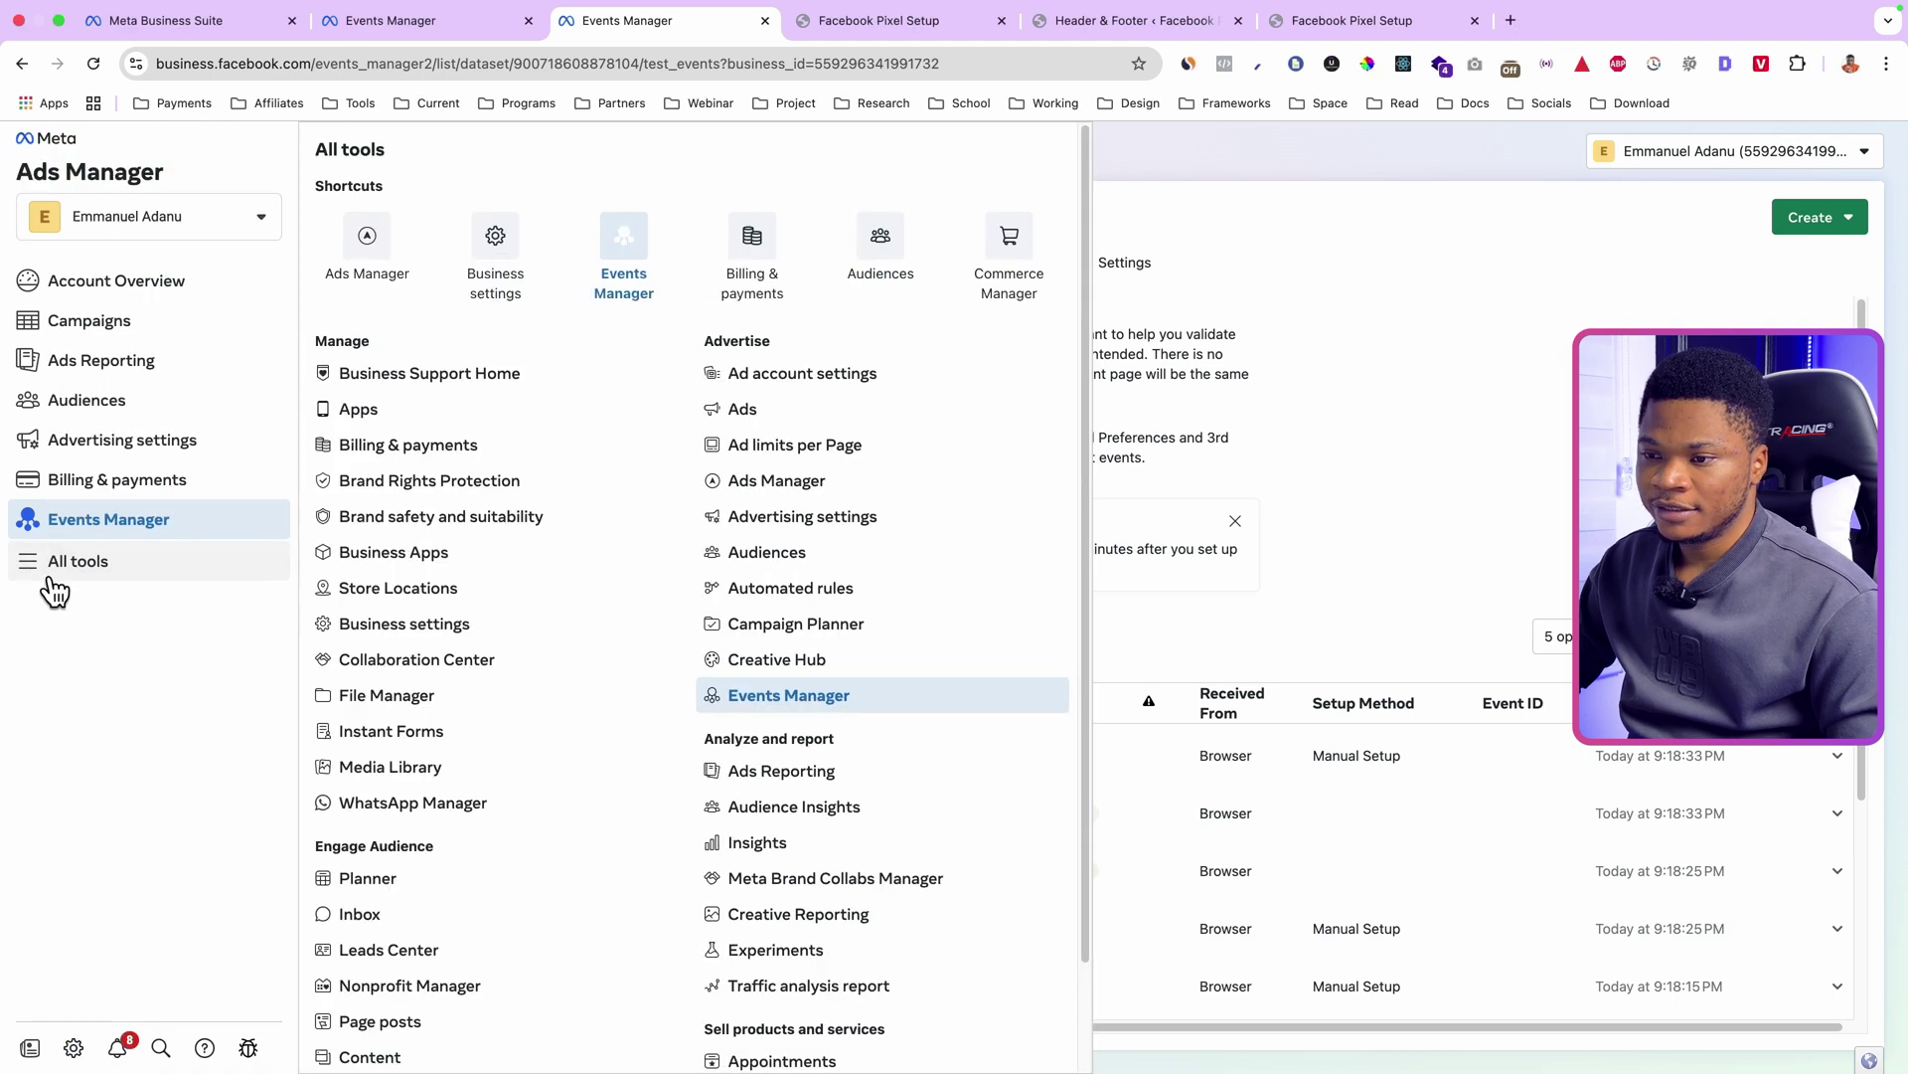
Step: Connect the business's ad account to Landing Page Dataset through Business settings > Datasets
left_click(403, 620)
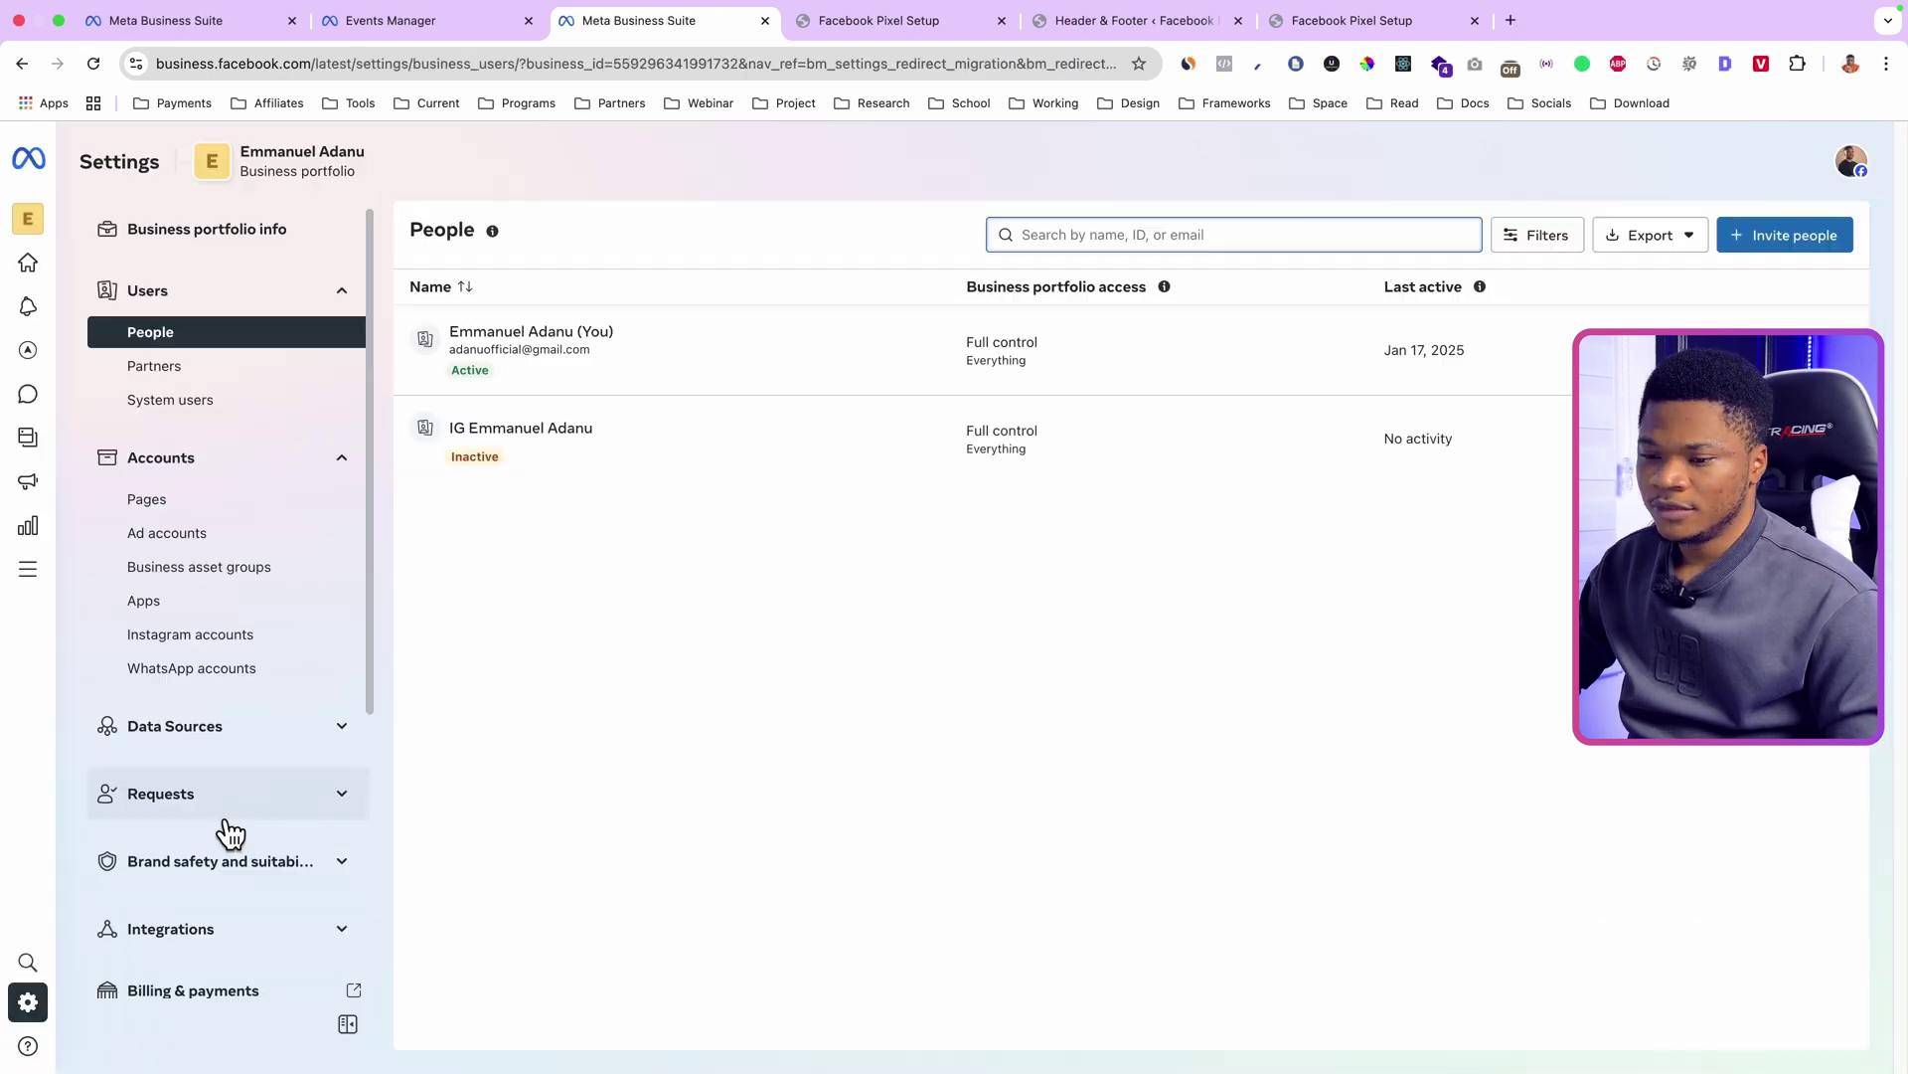
left_click(187, 737)
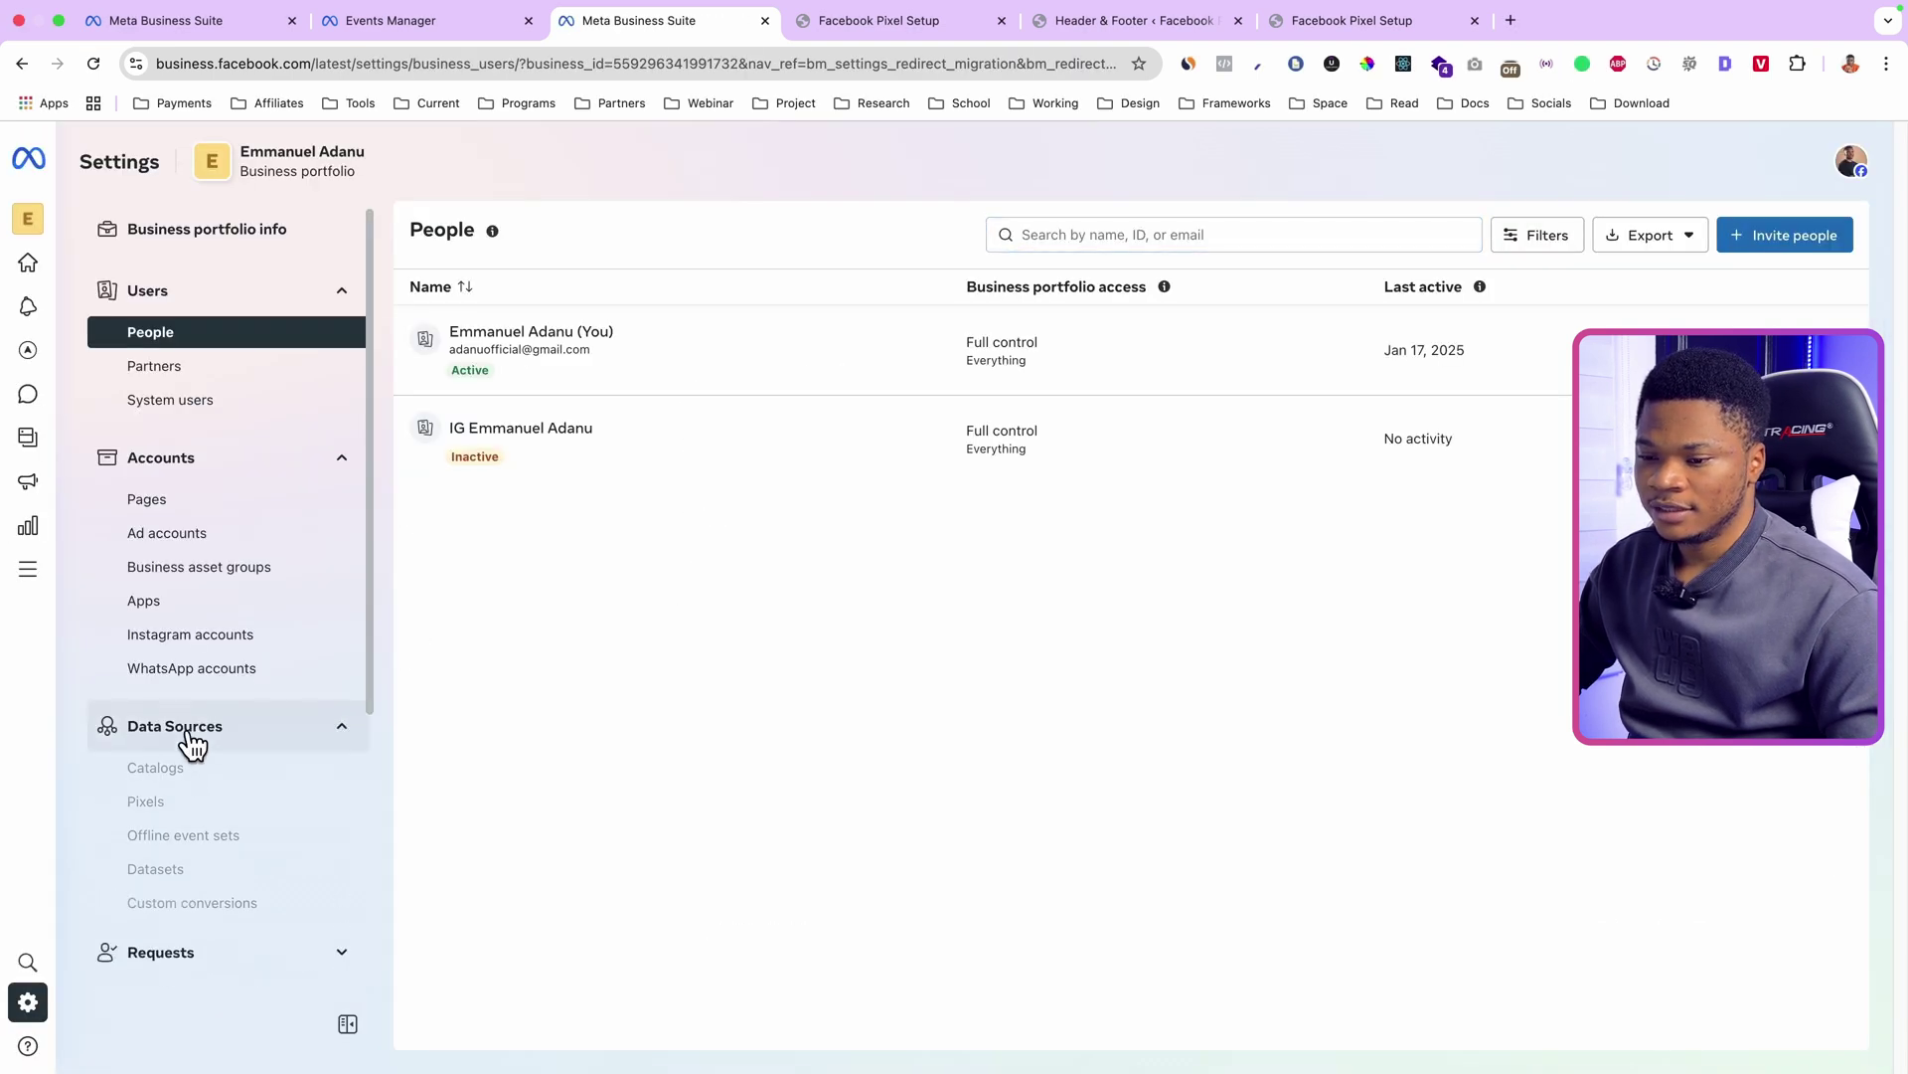
left_click(198, 875)
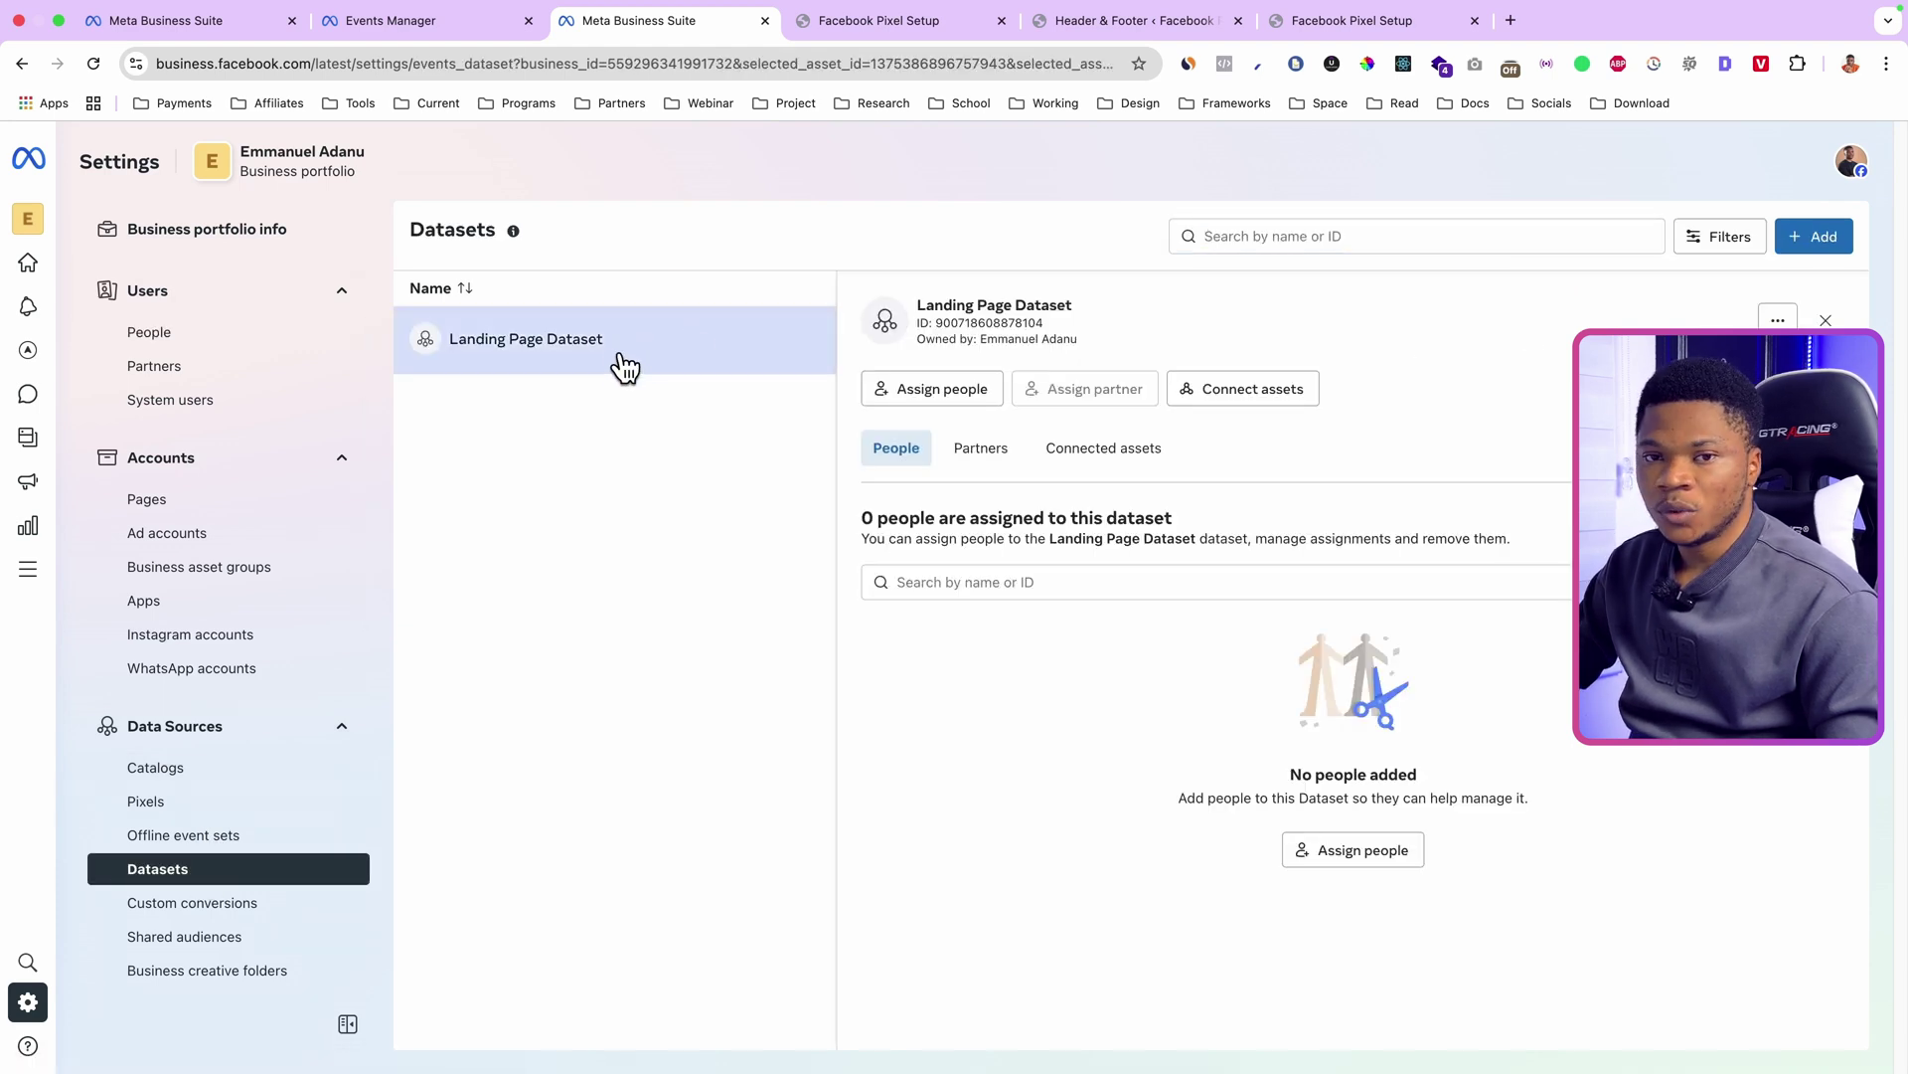
left_click(1281, 396)
left_click(845, 467)
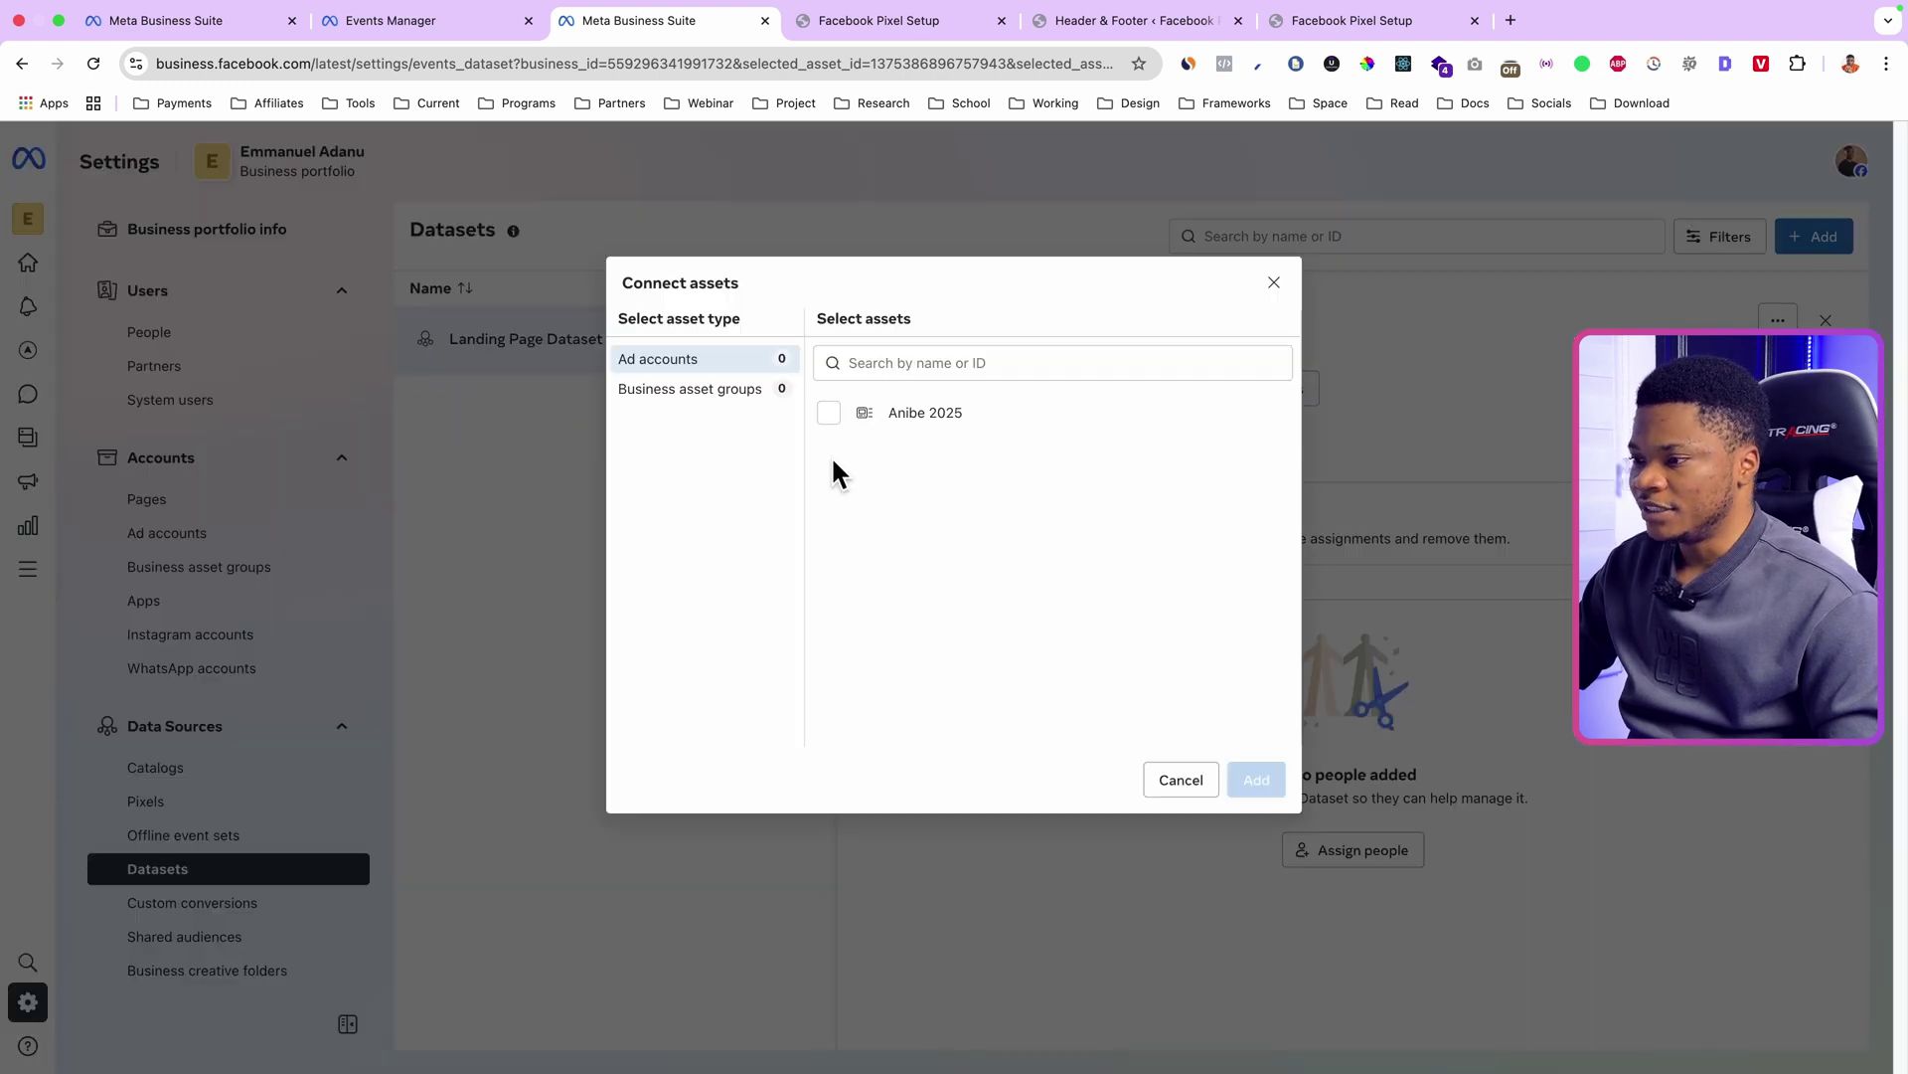
left_click(936, 433)
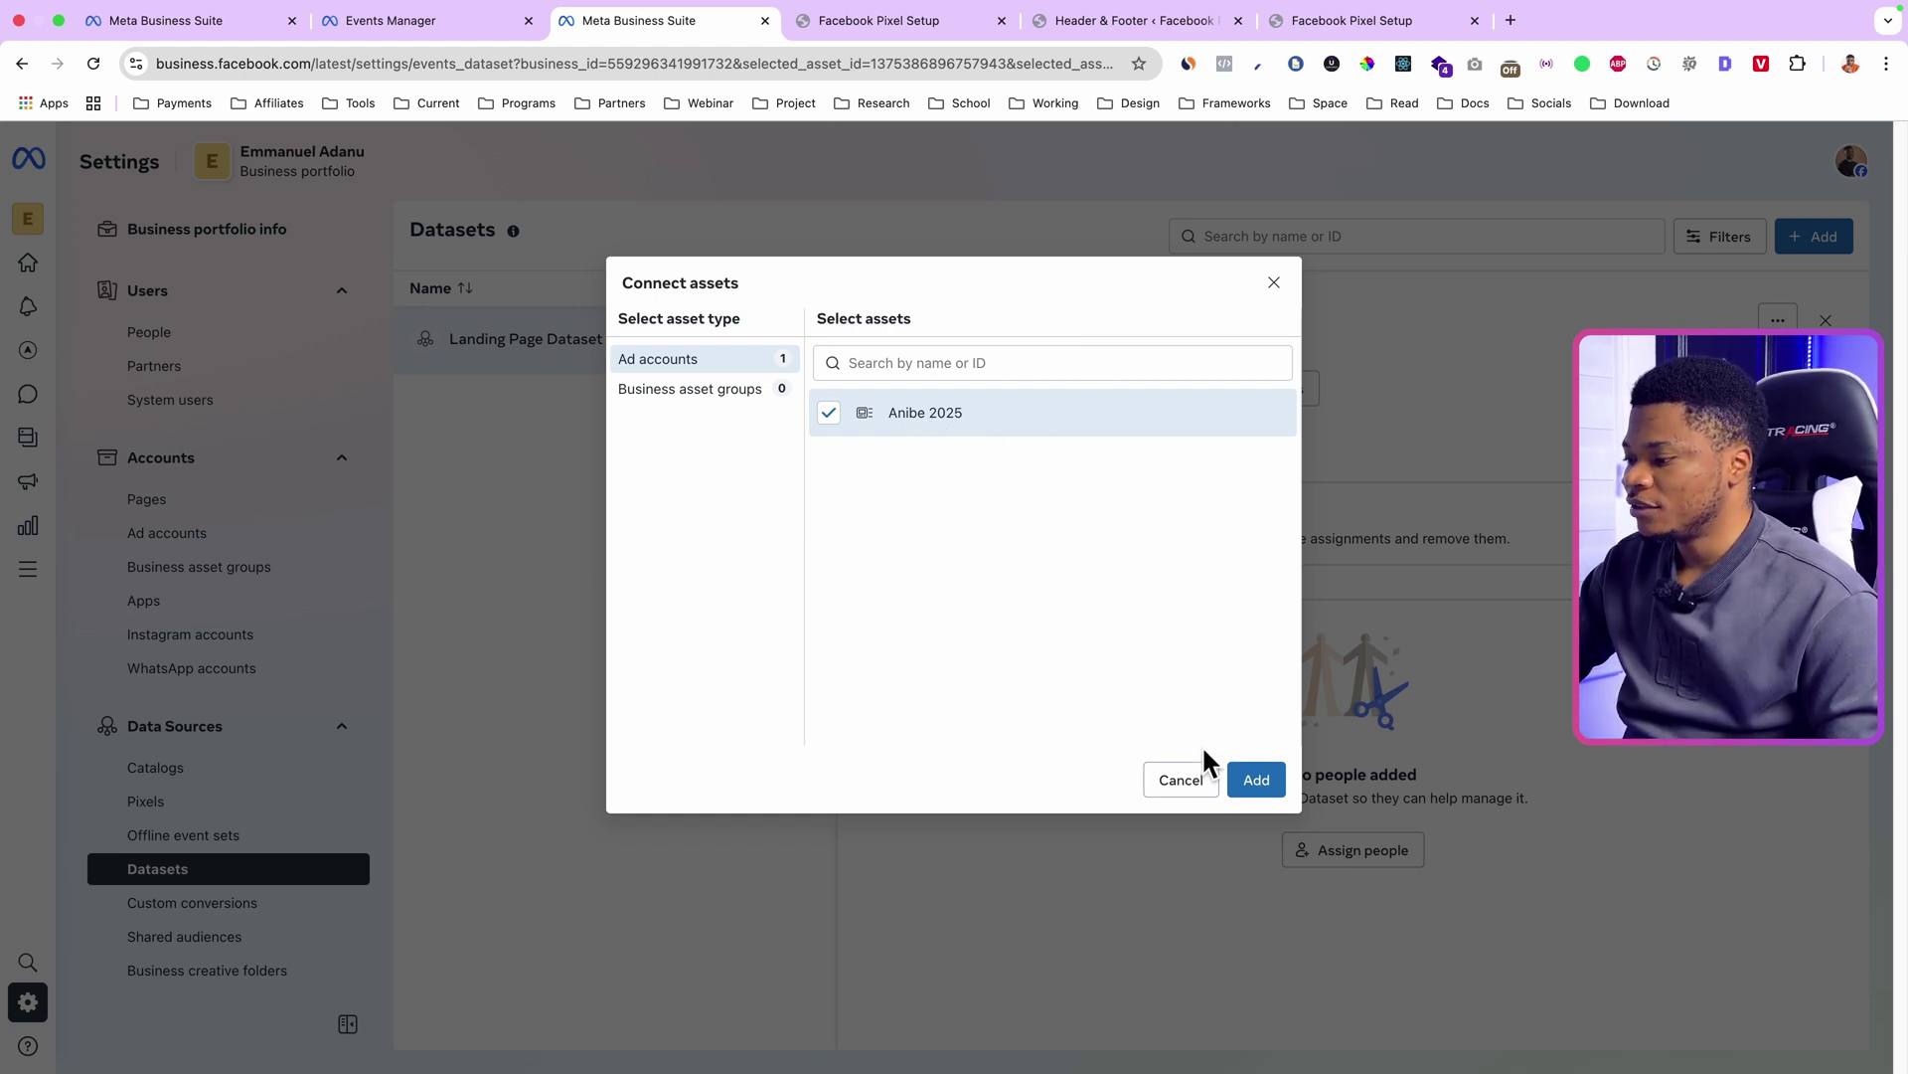
left_click(1256, 779)
left_click(1222, 574)
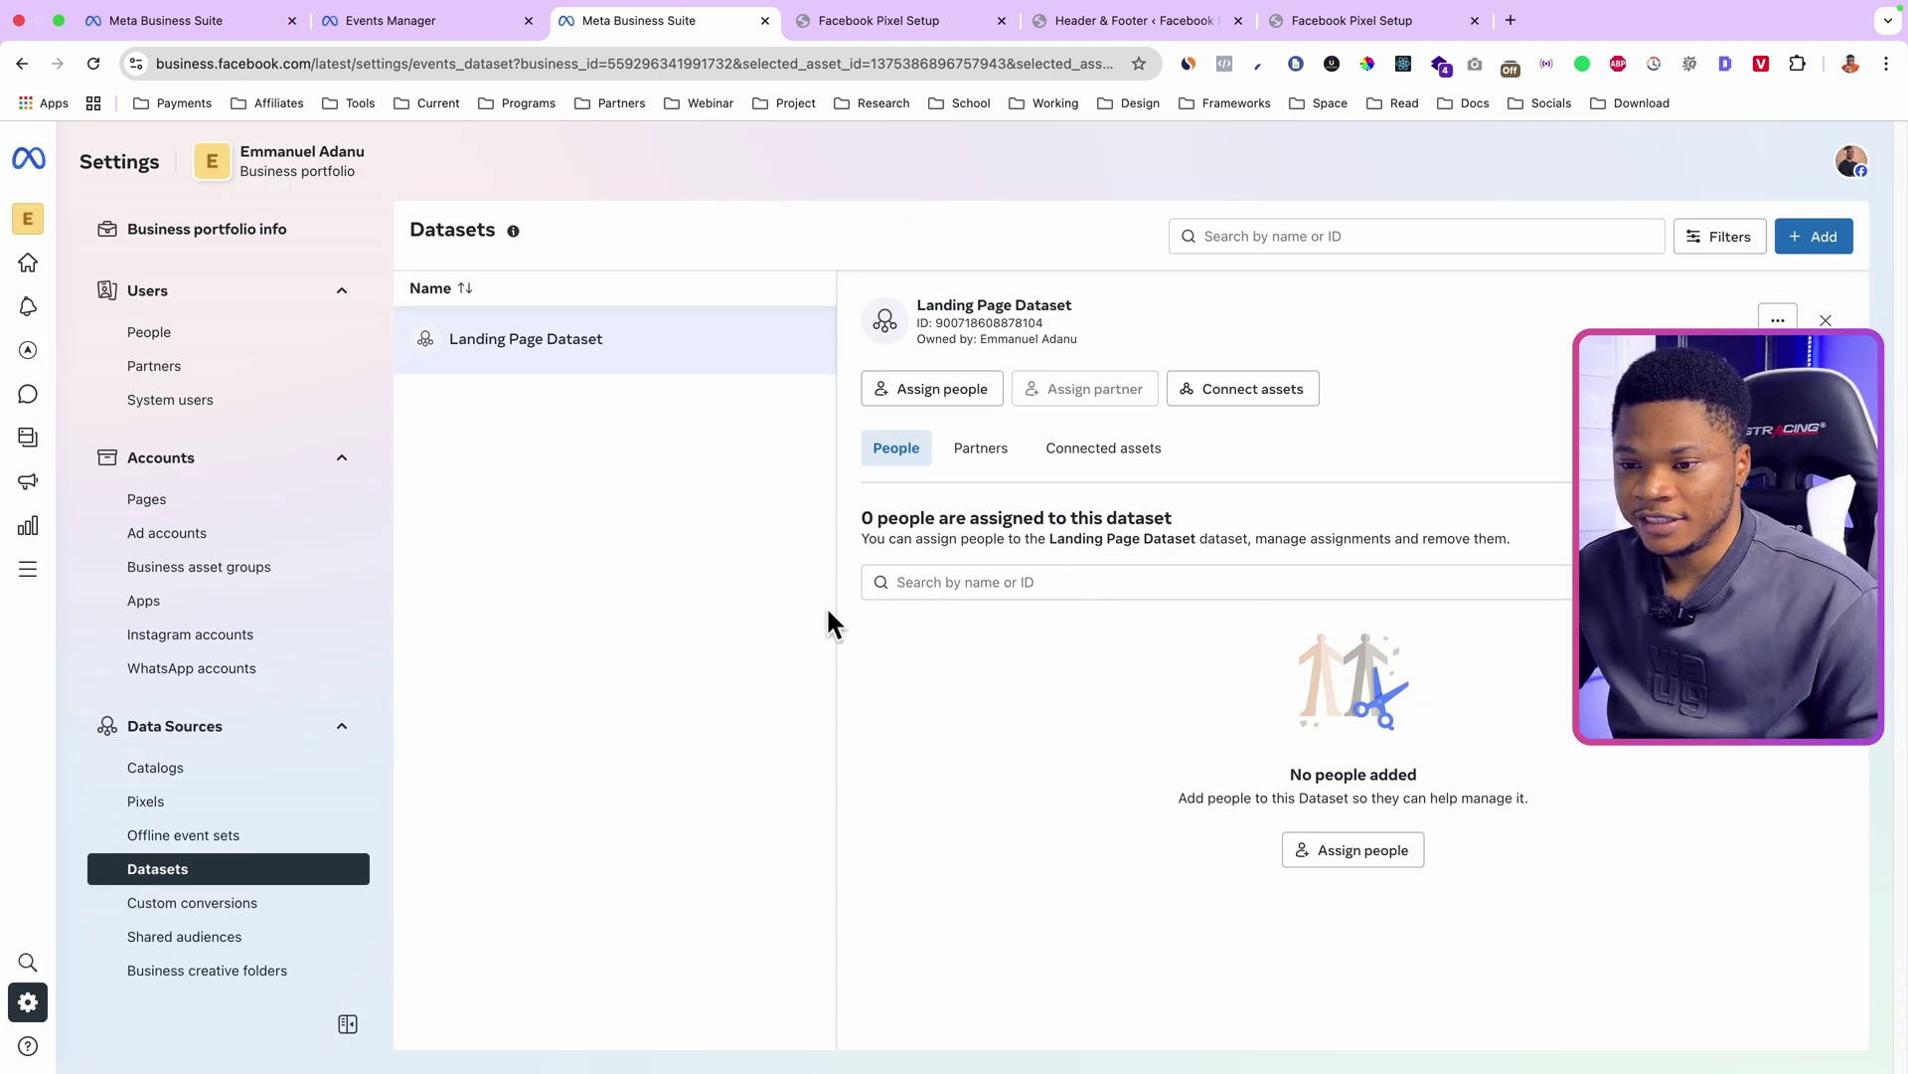
left_click(28, 569)
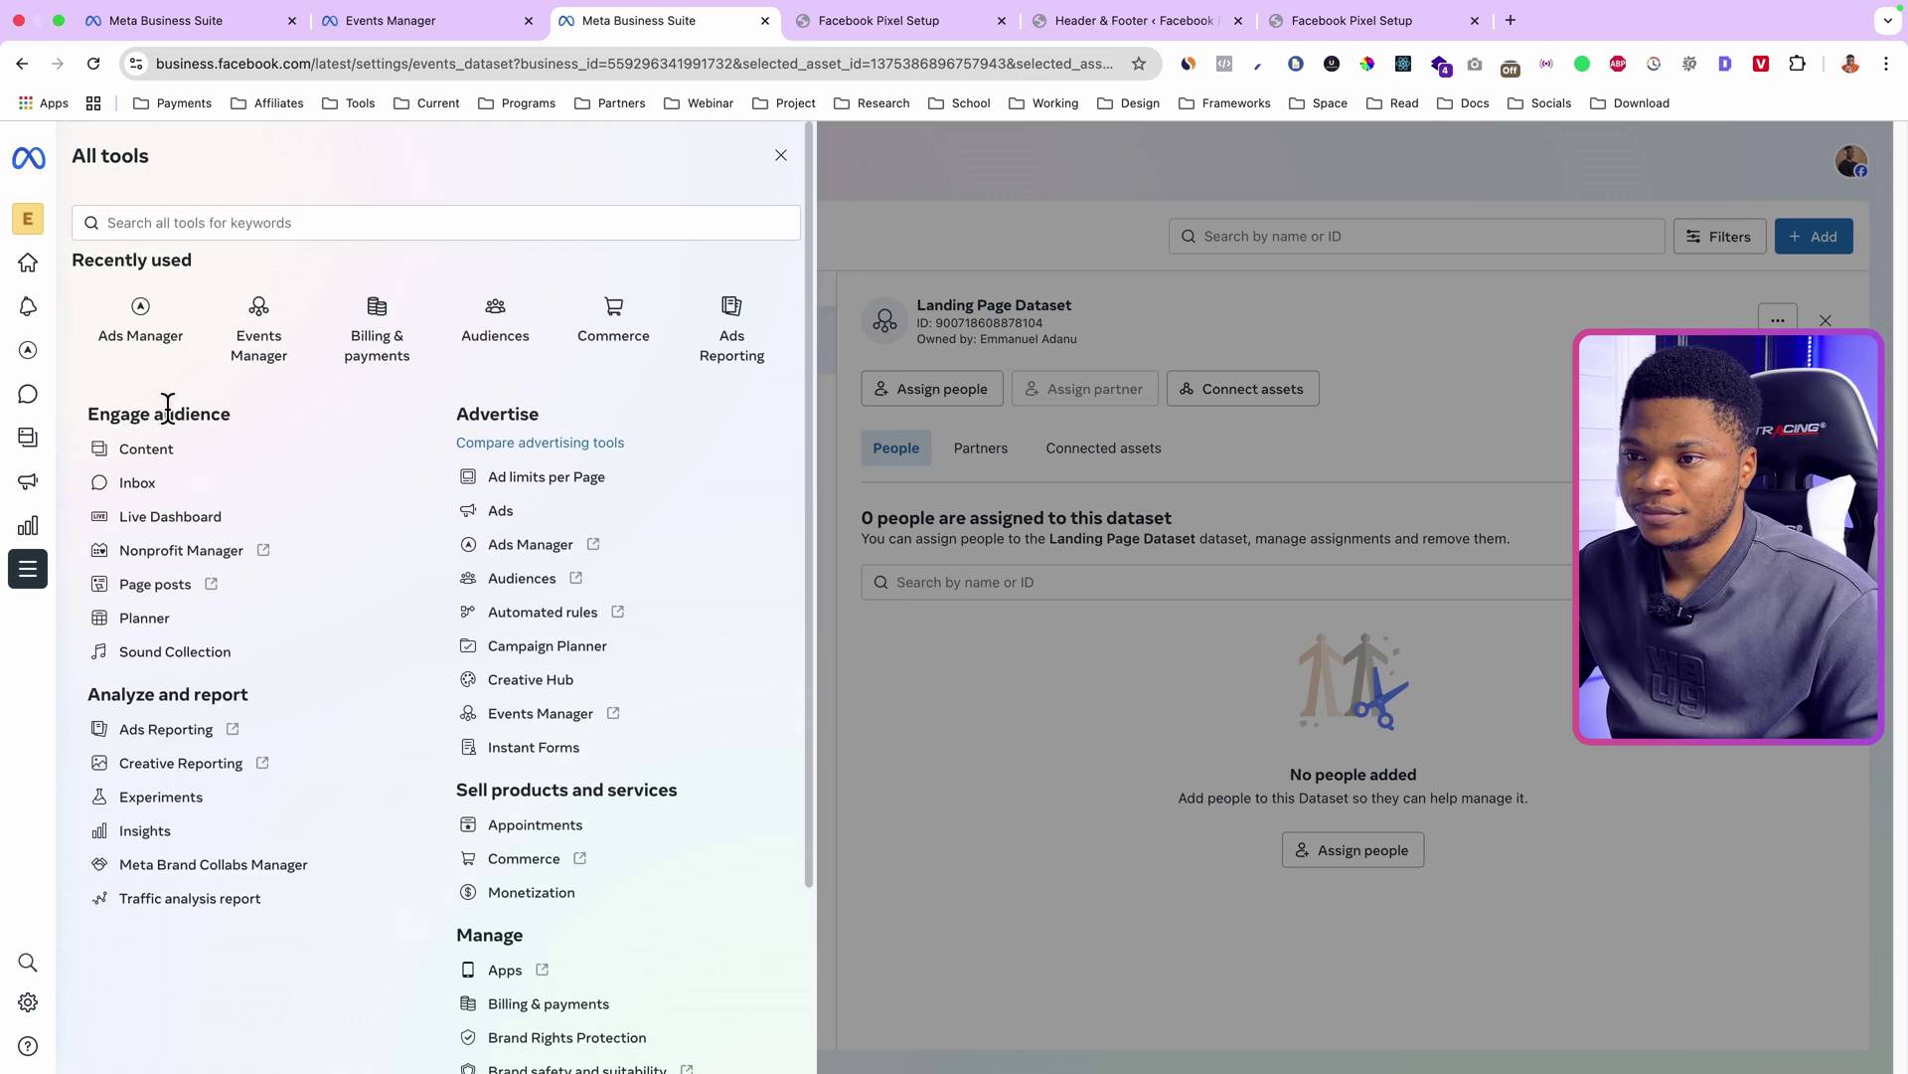
Step: Create a new manual Leads campaign in Ads Manager and proceed to its ad set
left_click(137, 328)
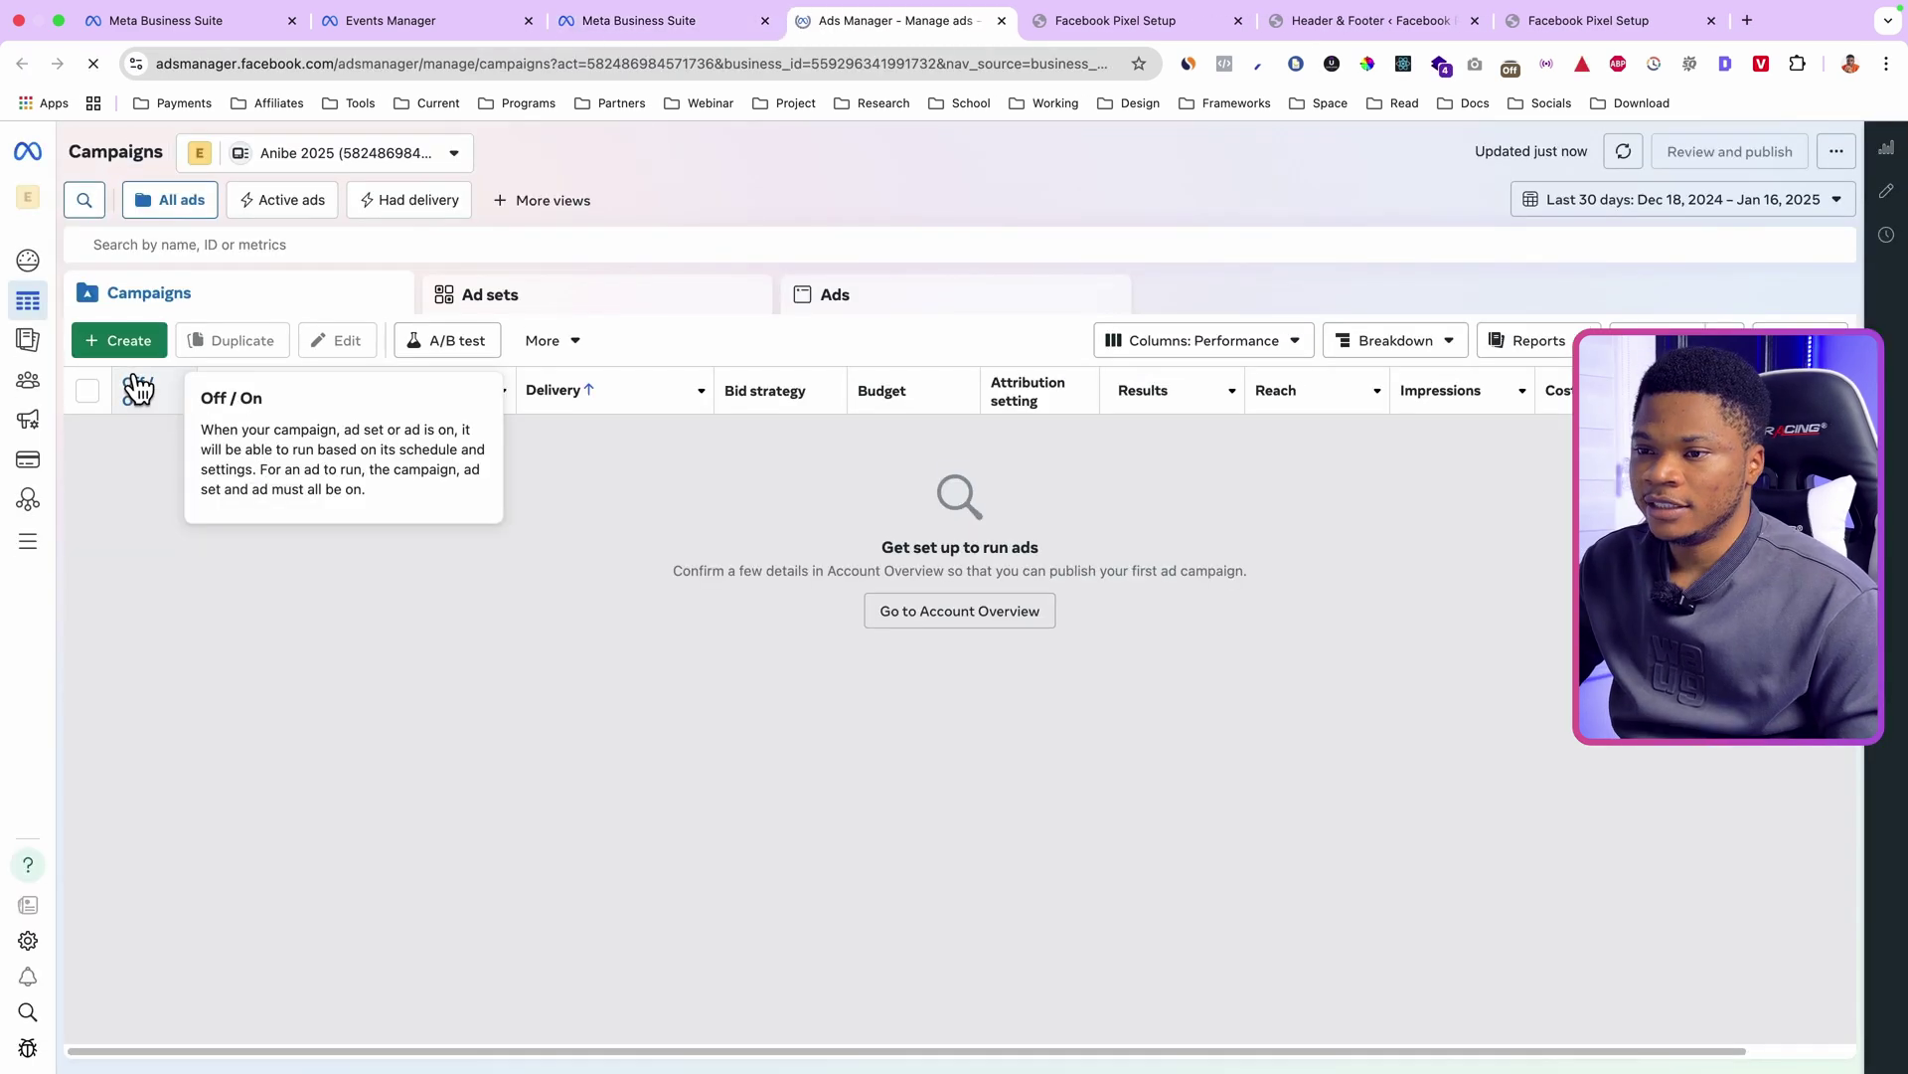
left_click(129, 343)
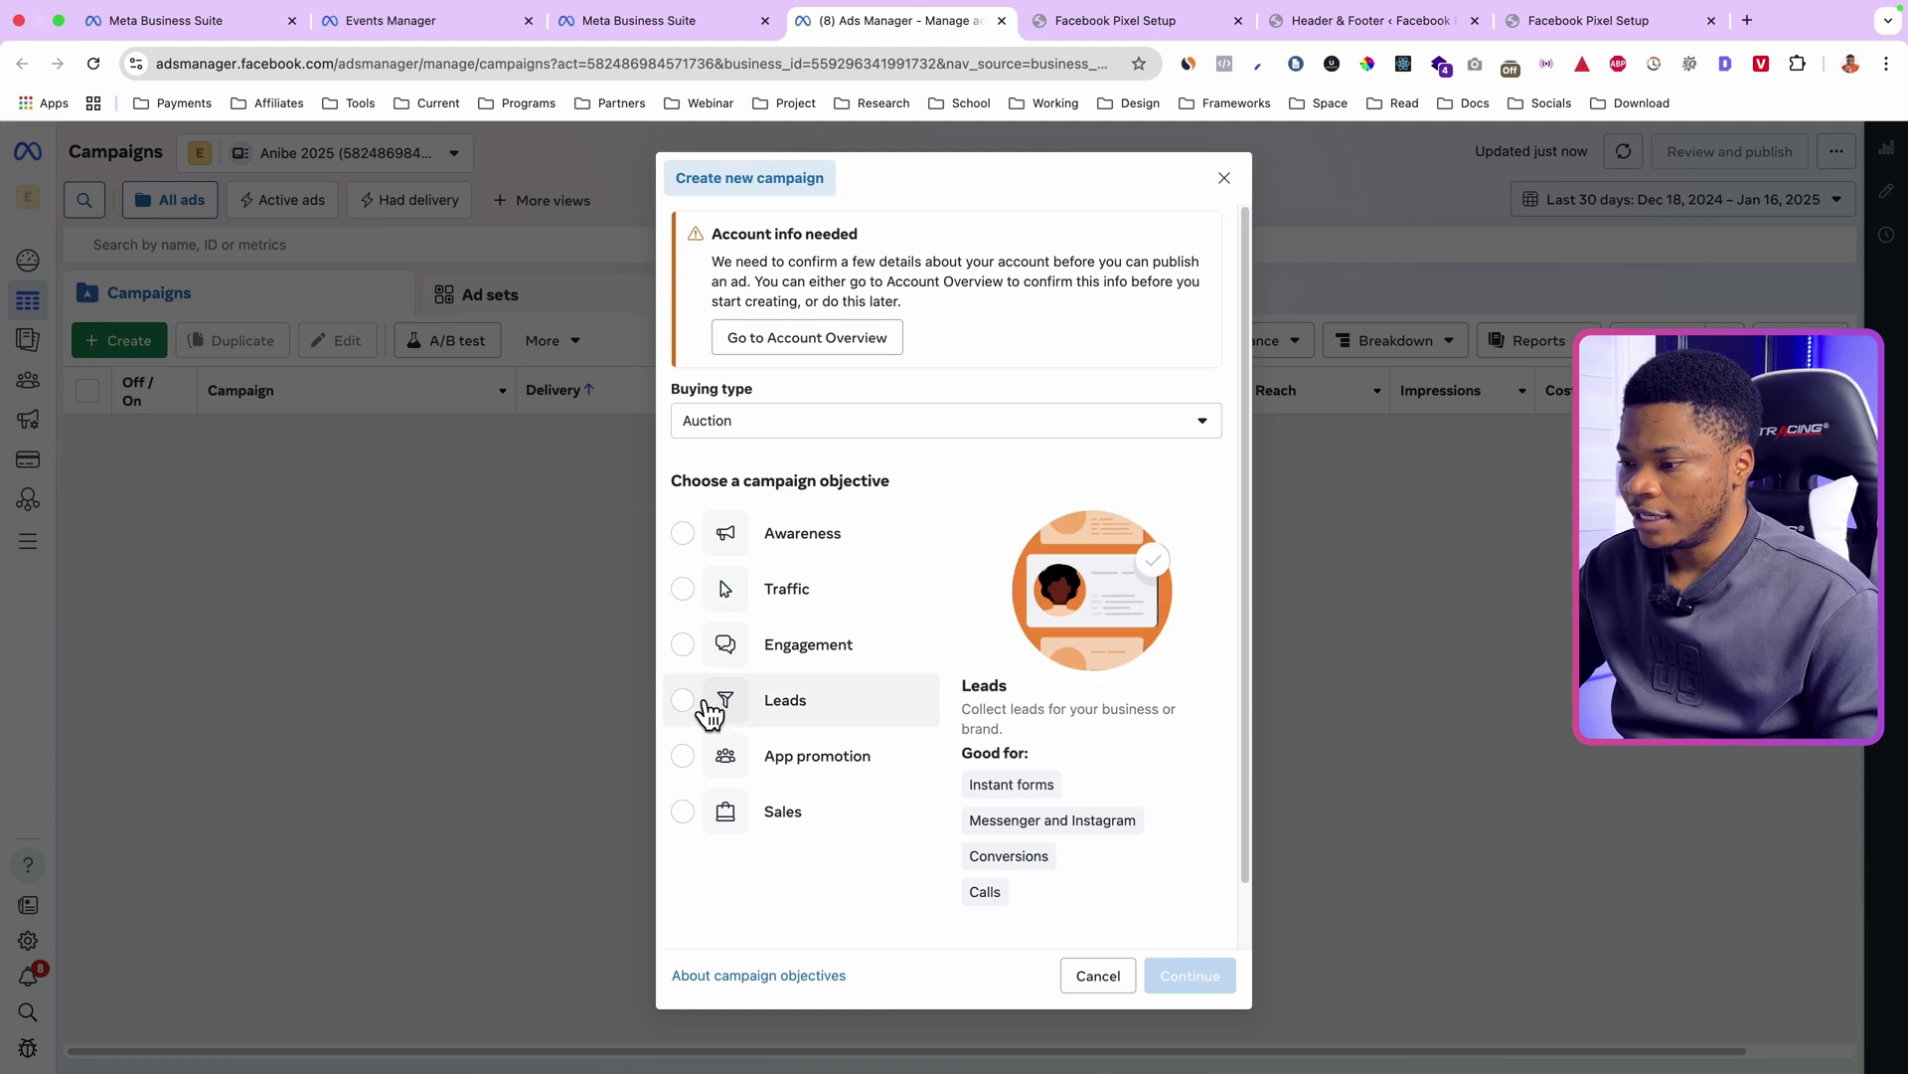
left_click(685, 702)
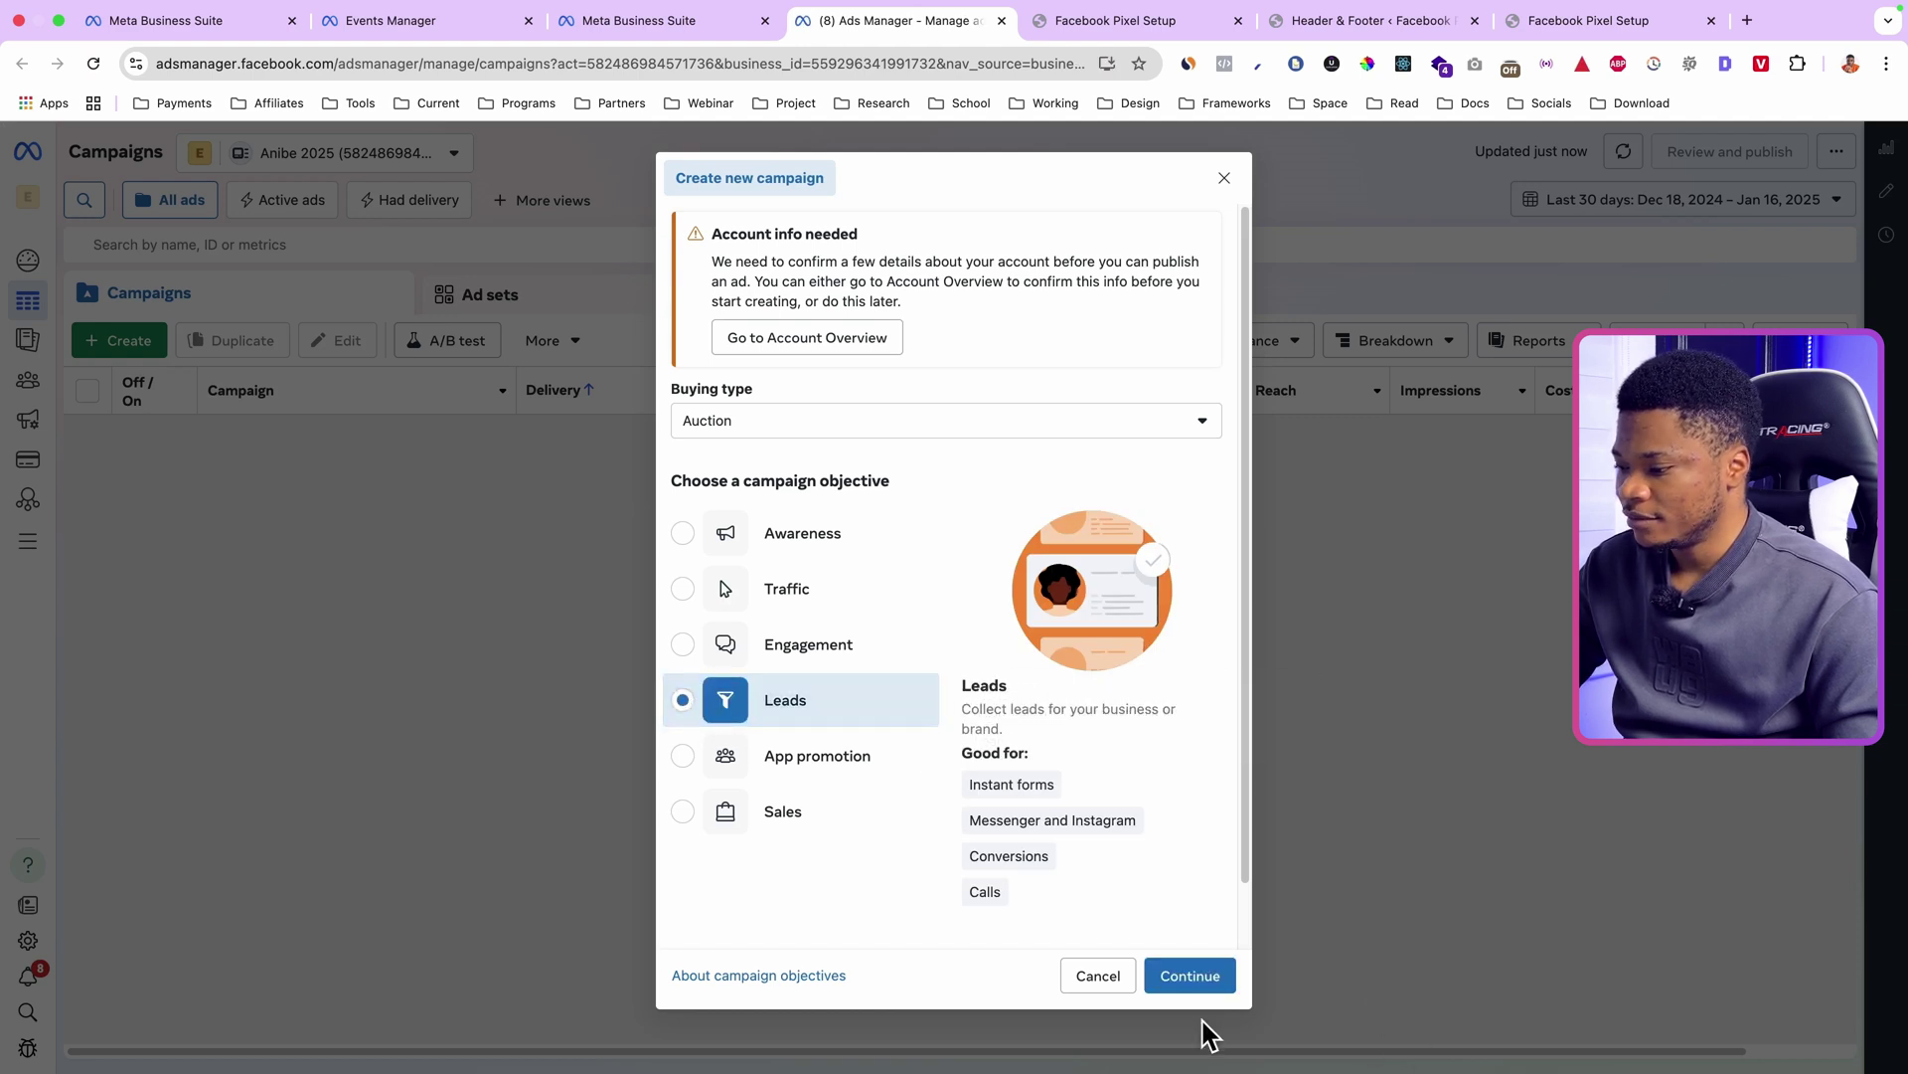
left_click(1201, 977)
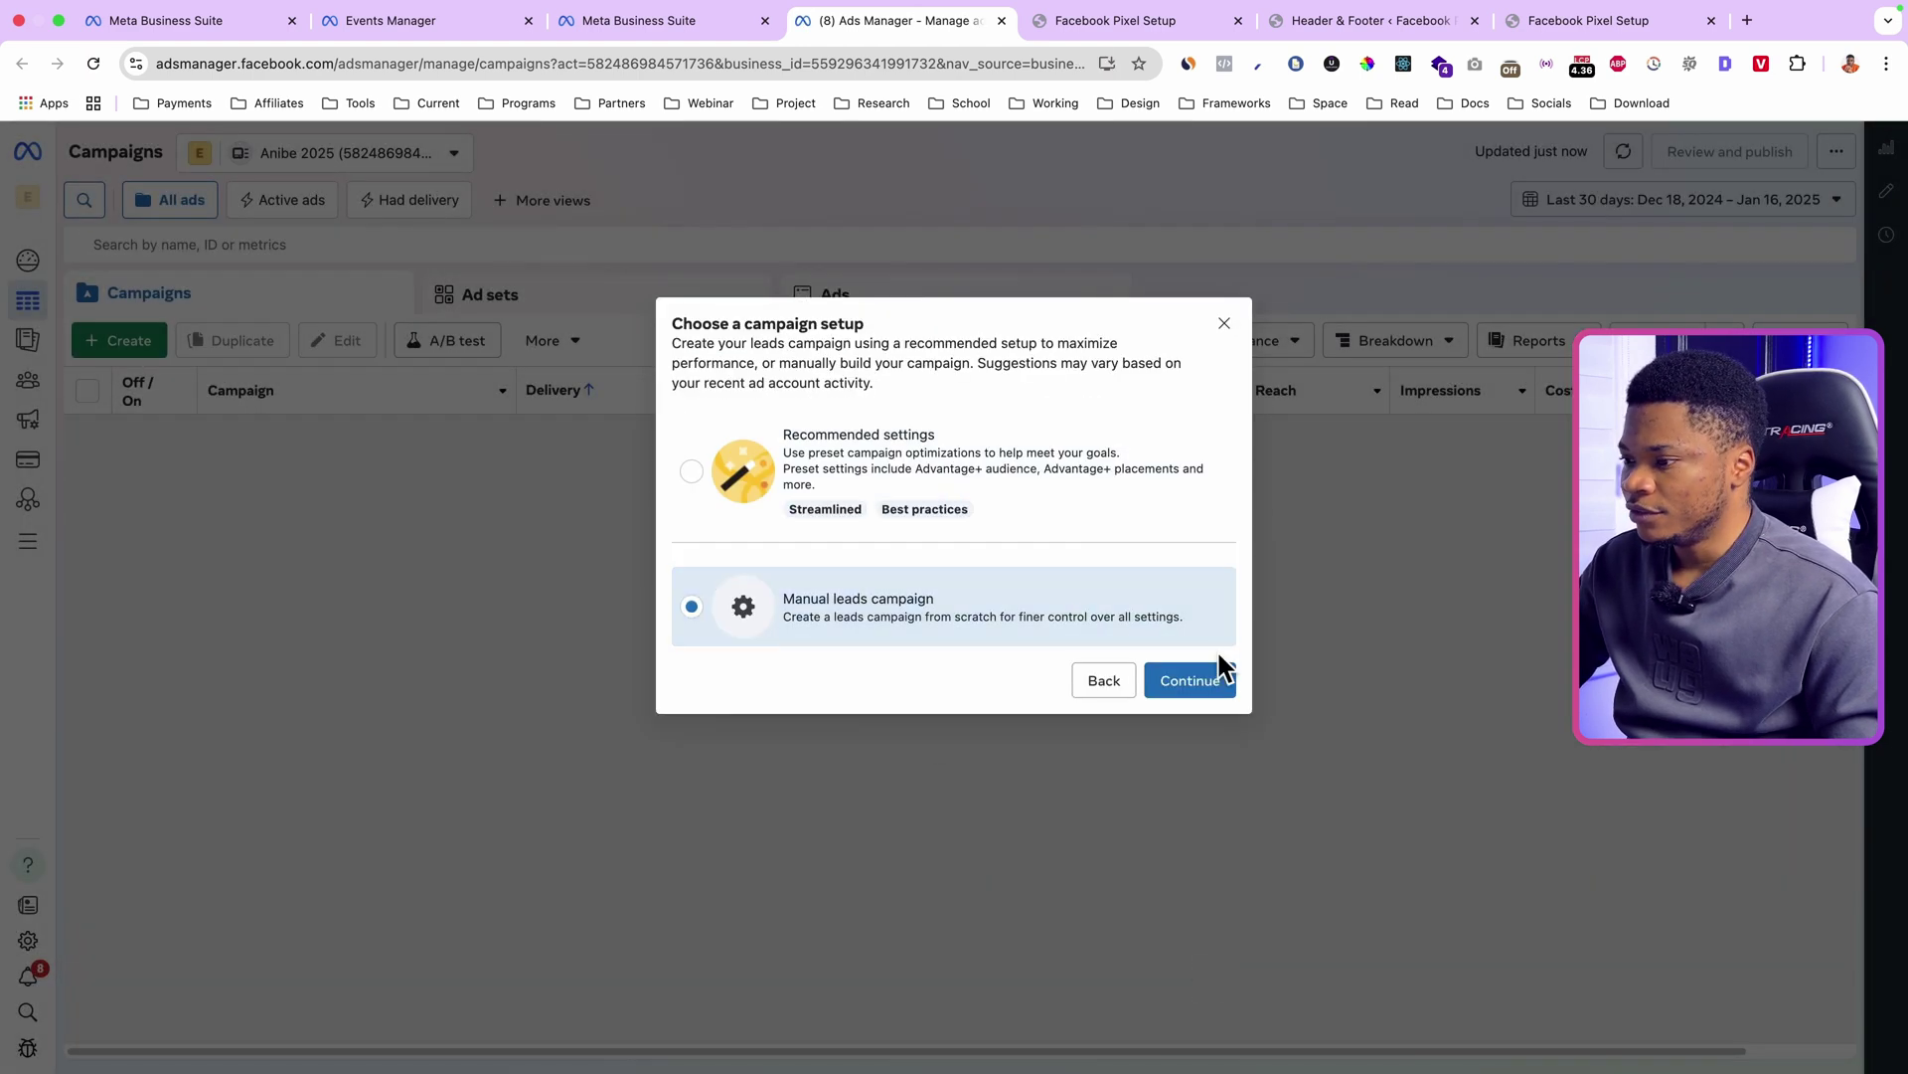
left_click(1210, 682)
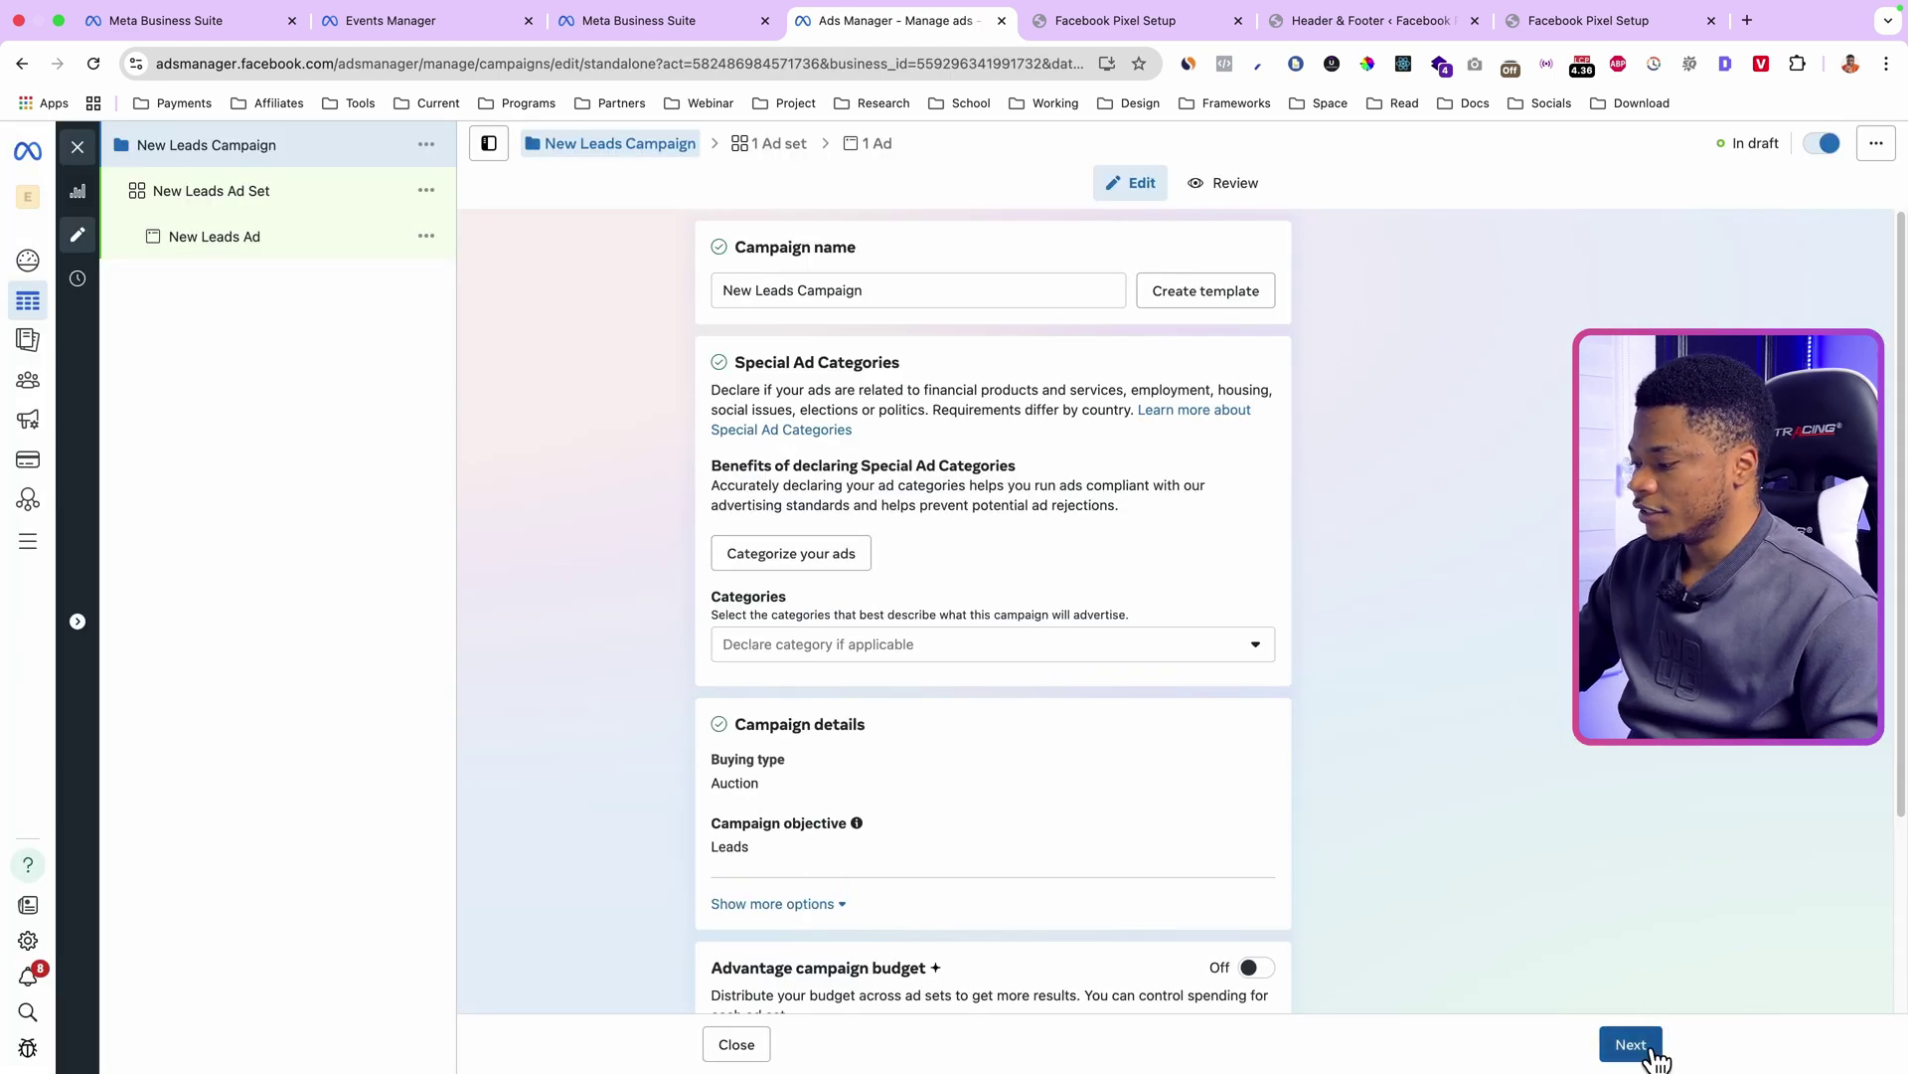
left_click(1655, 1051)
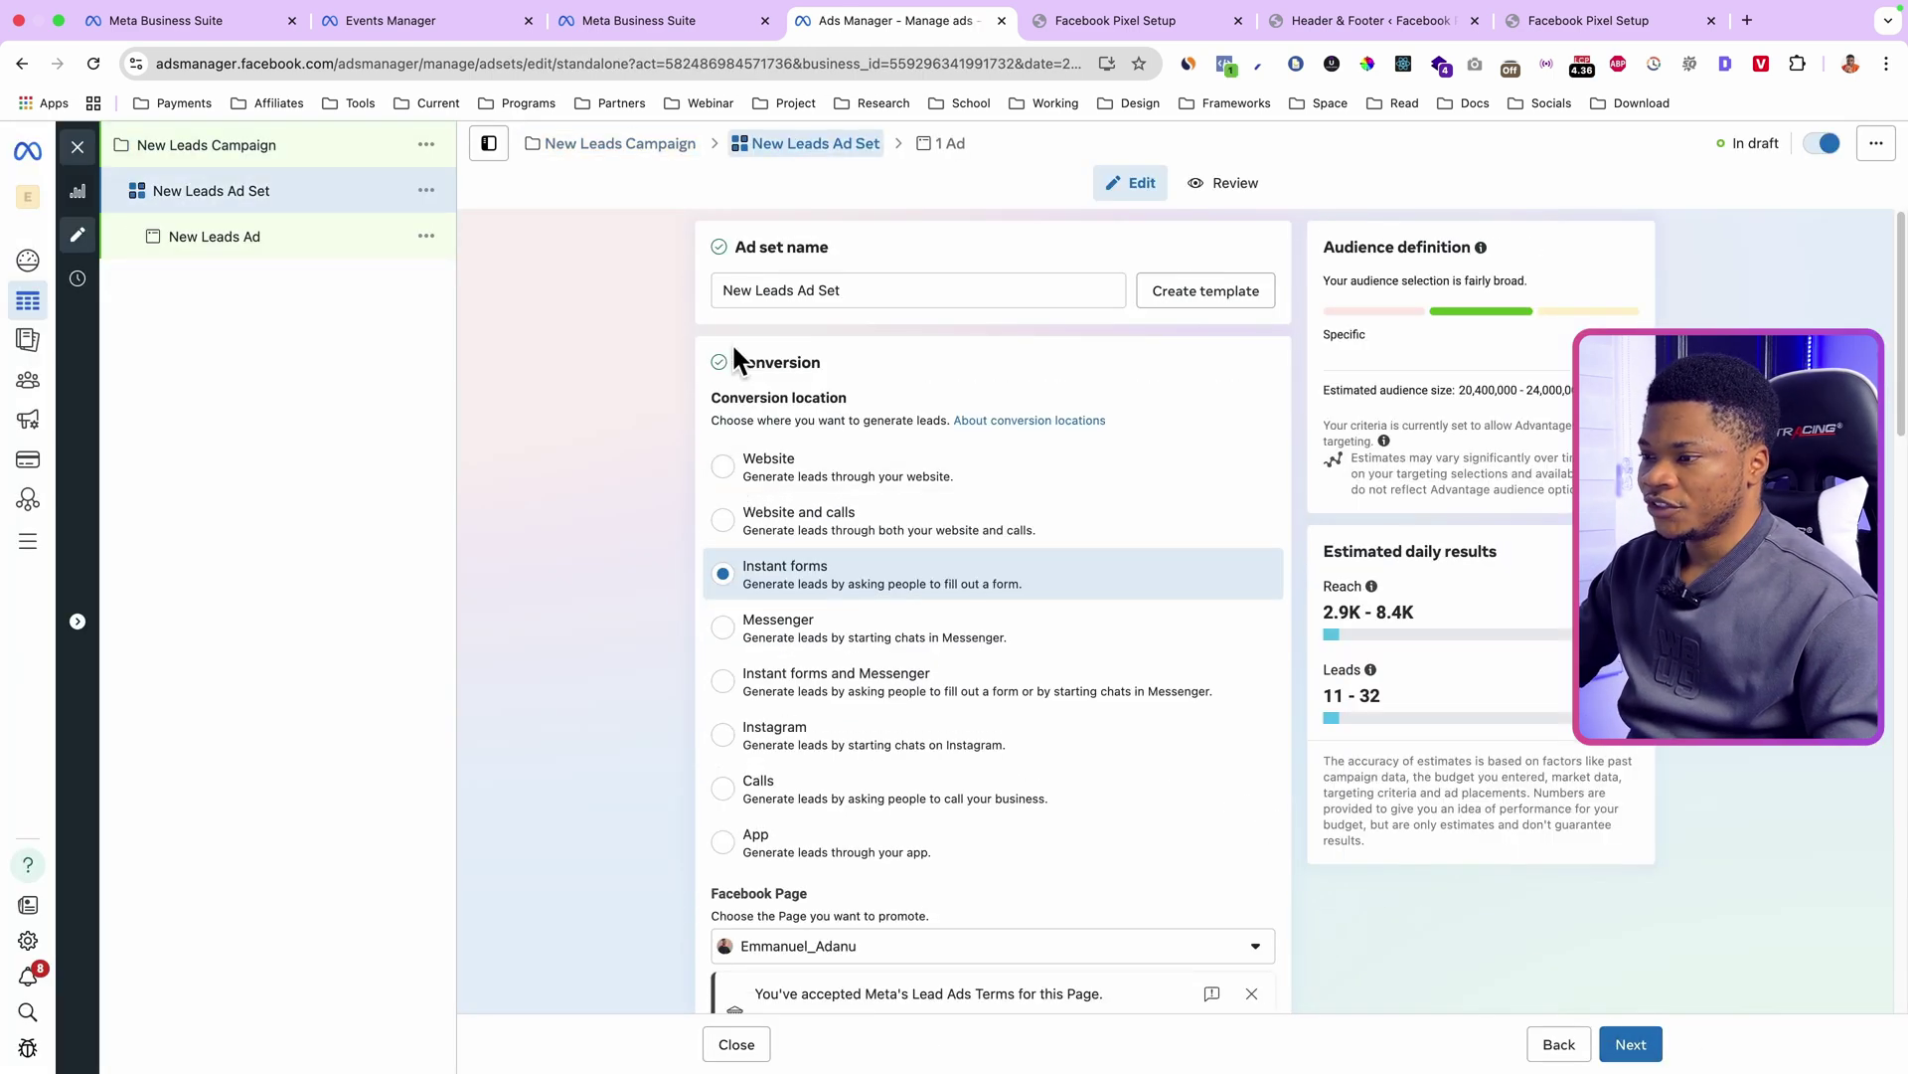
Step: Set the ad set's conversion location to Website and continue to the ad settings
left_click(725, 469)
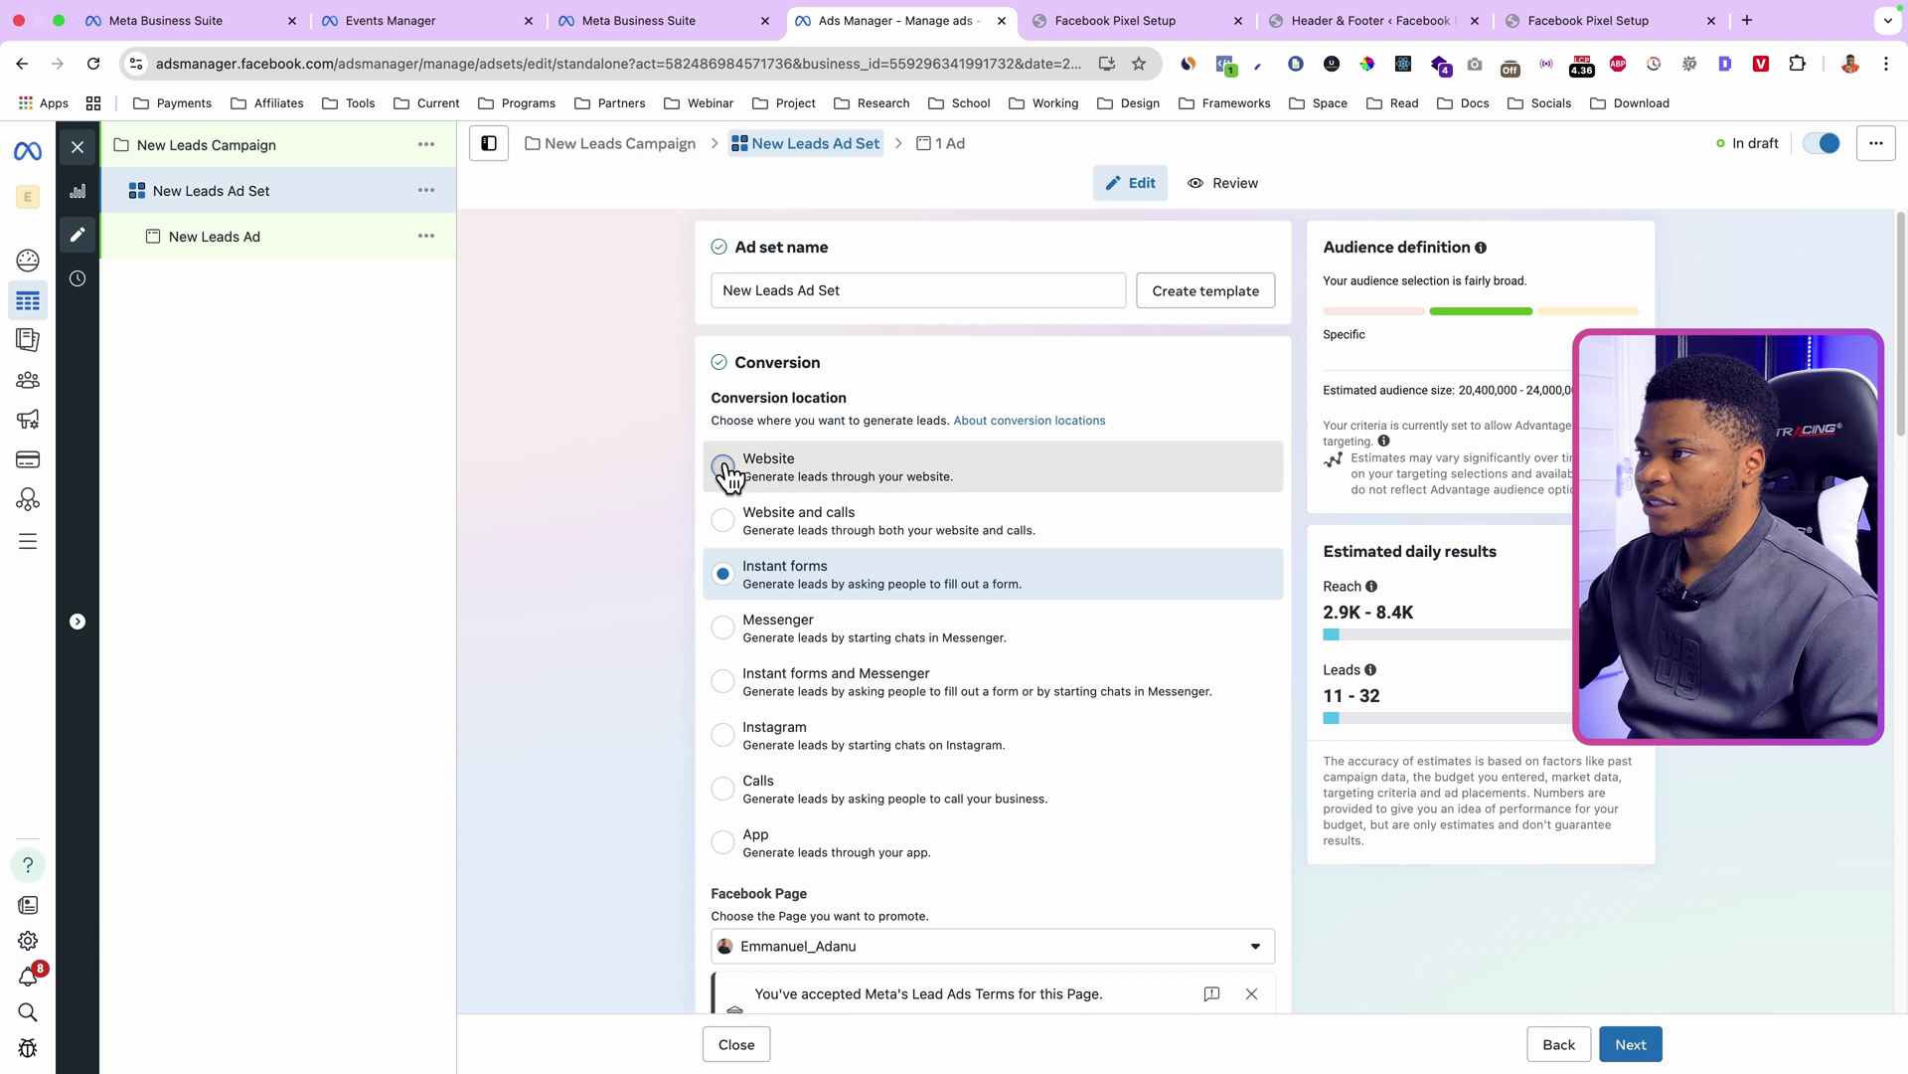
left_click(1181, 20)
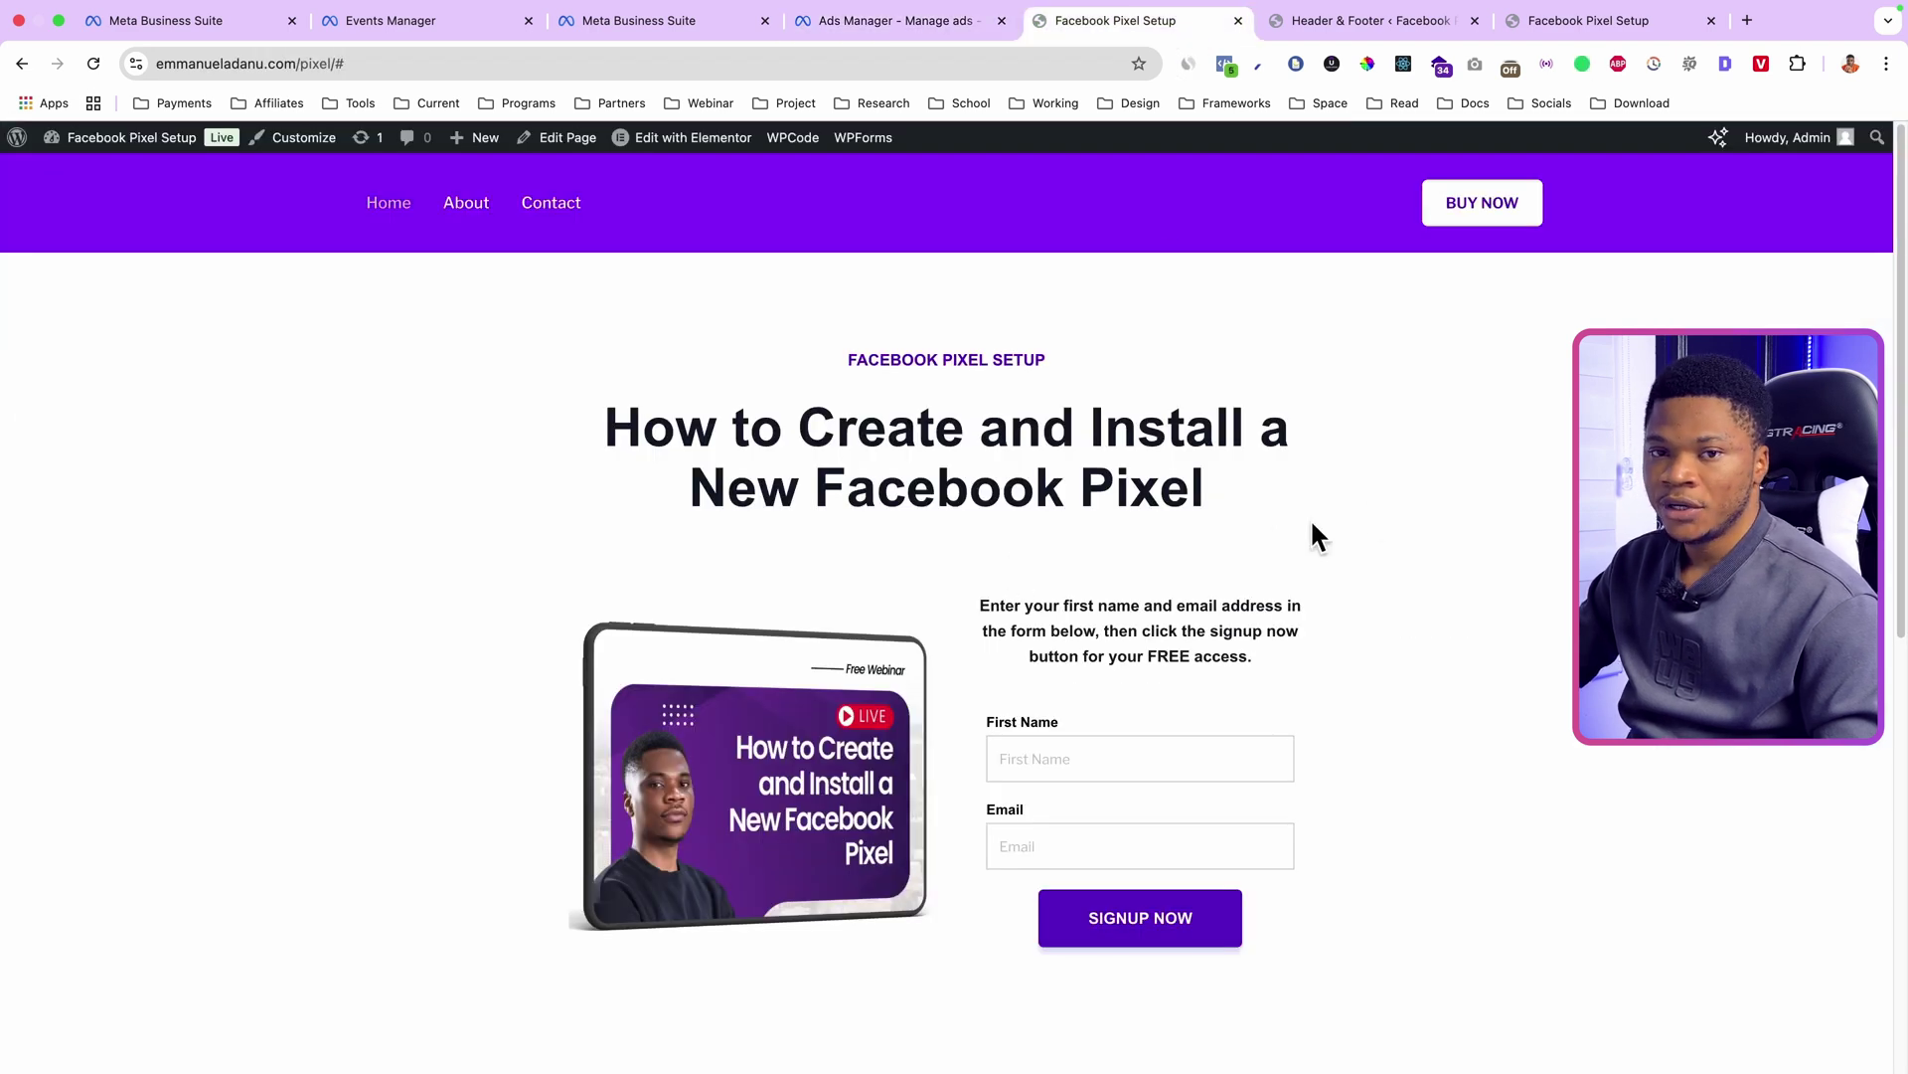
left_click(861, 26)
scroll(1057, 593, "down", 10)
left_click(1622, 1044)
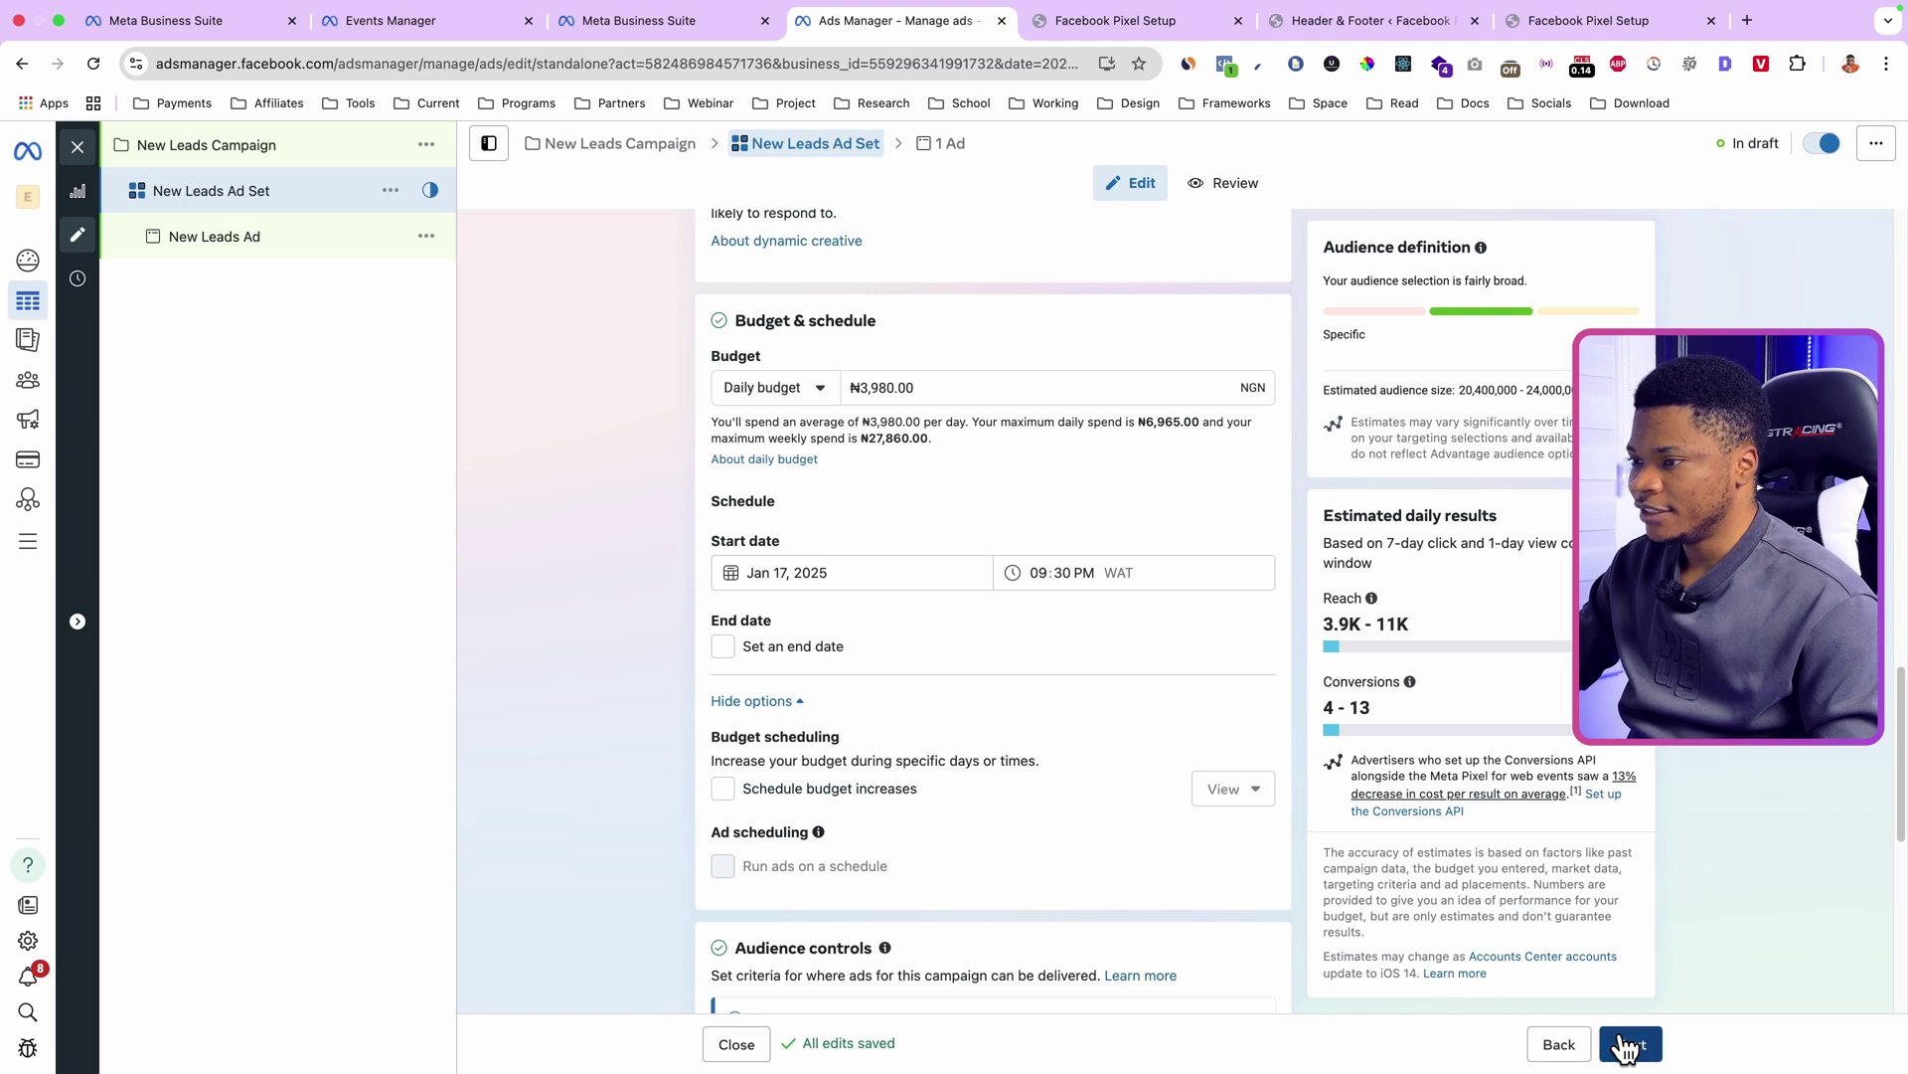
scroll(891, 513, "down", 20)
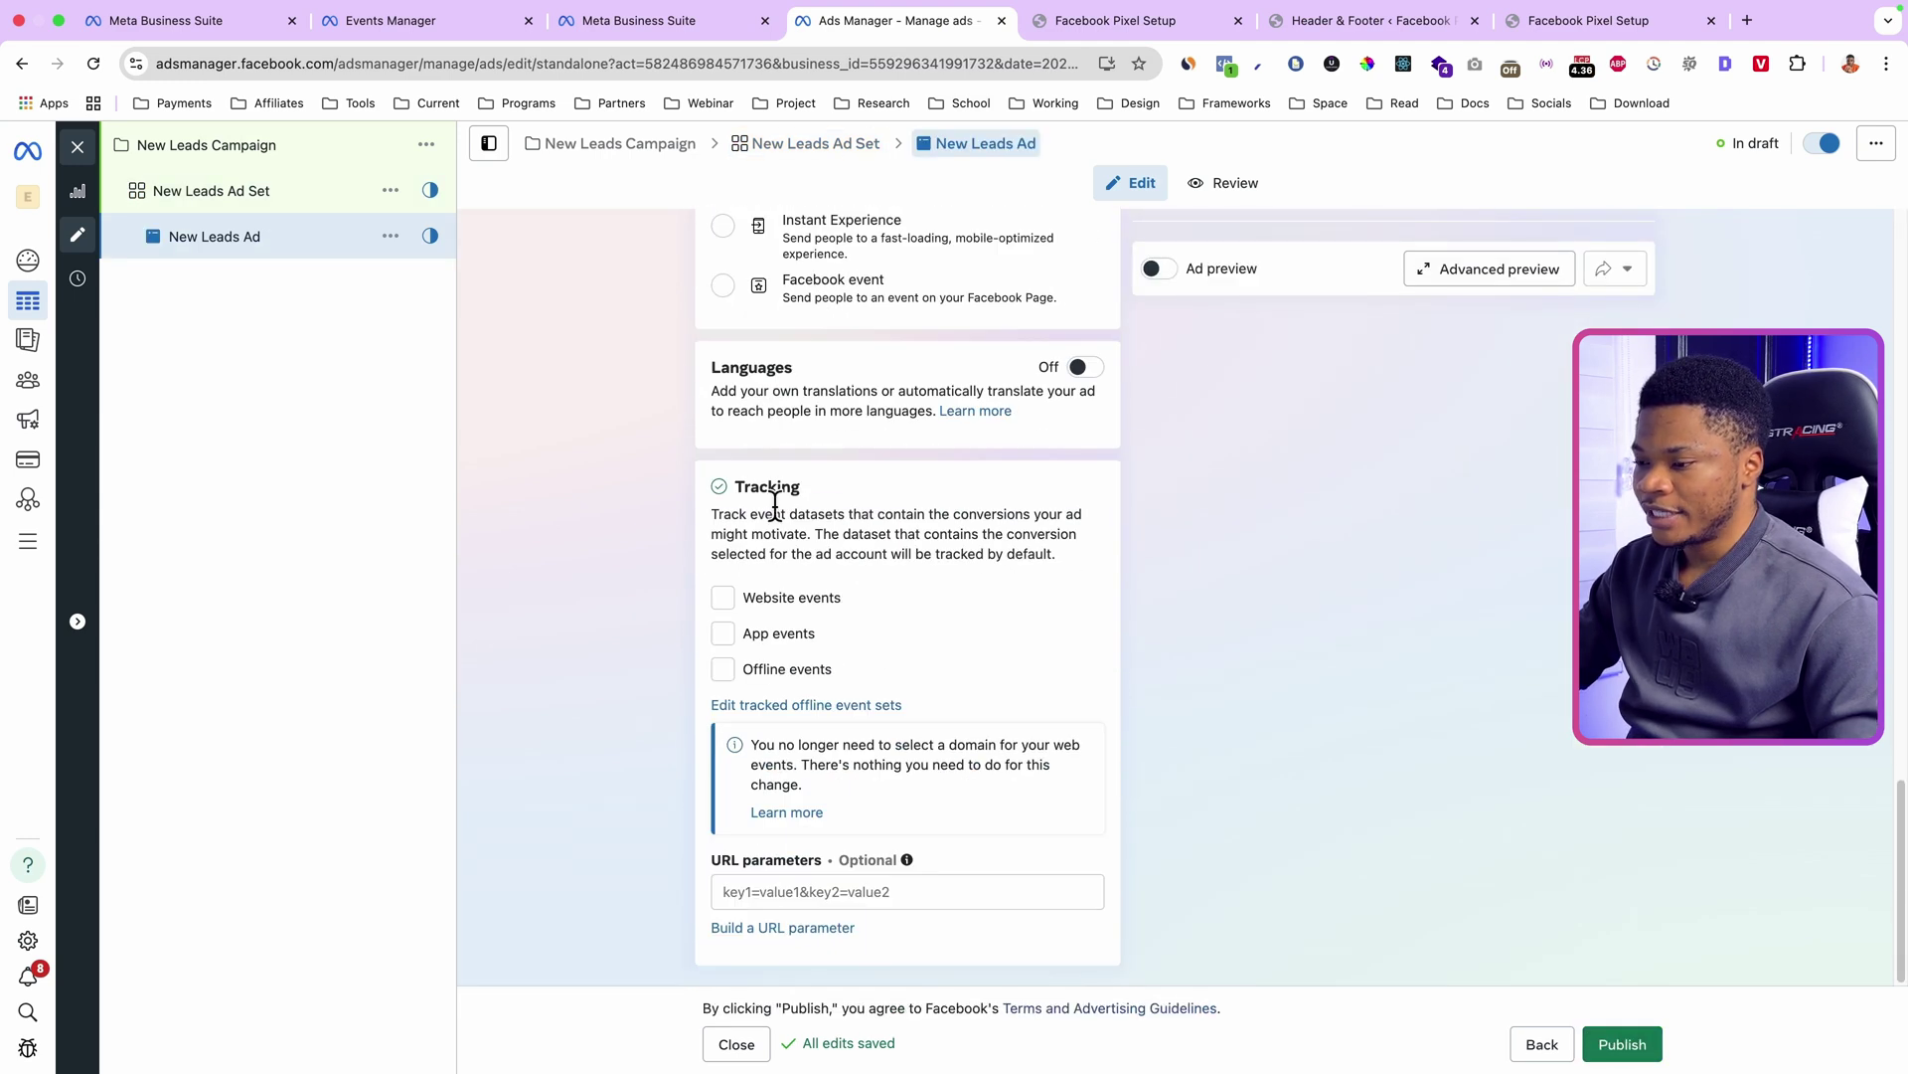
Step: Turn on Website events tracking for New Leads Ad with Landing Page Dataset selected
left_click(724, 600)
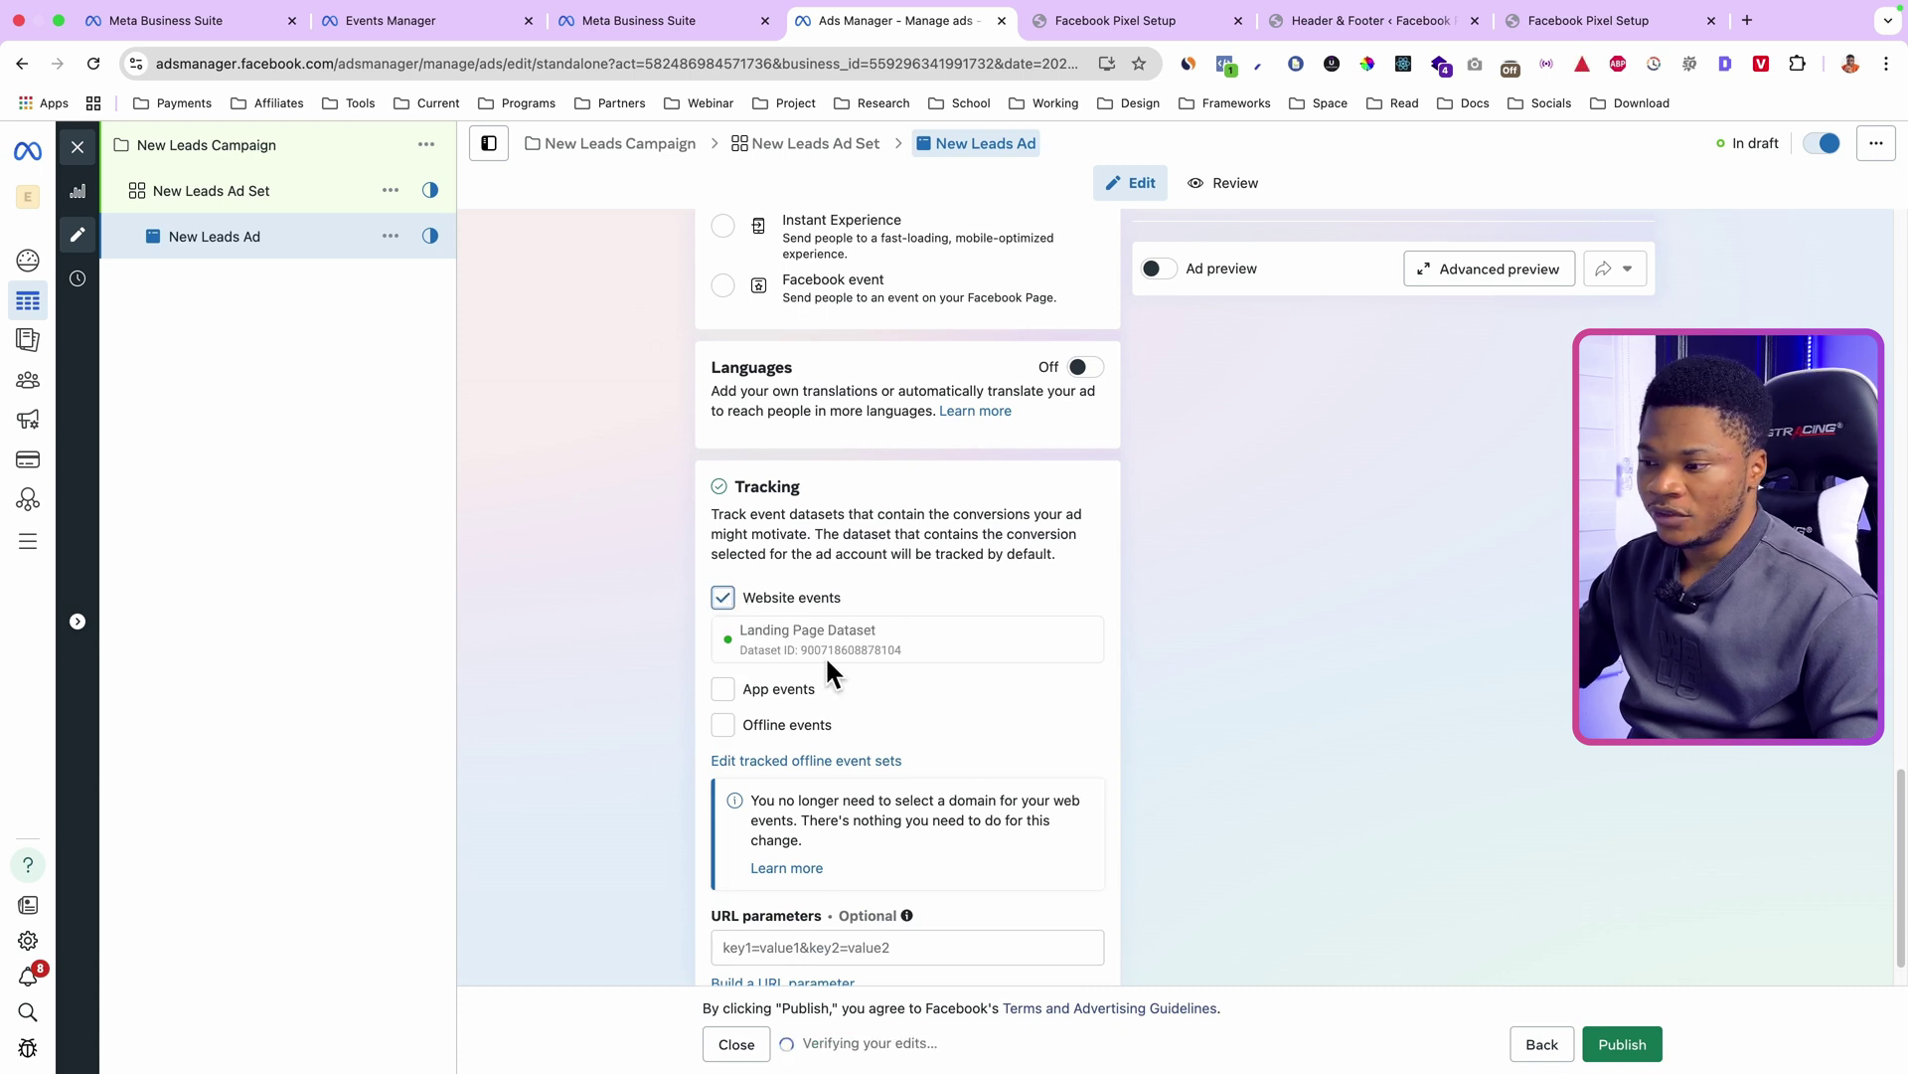
left_click_drag(744, 632, 848, 632)
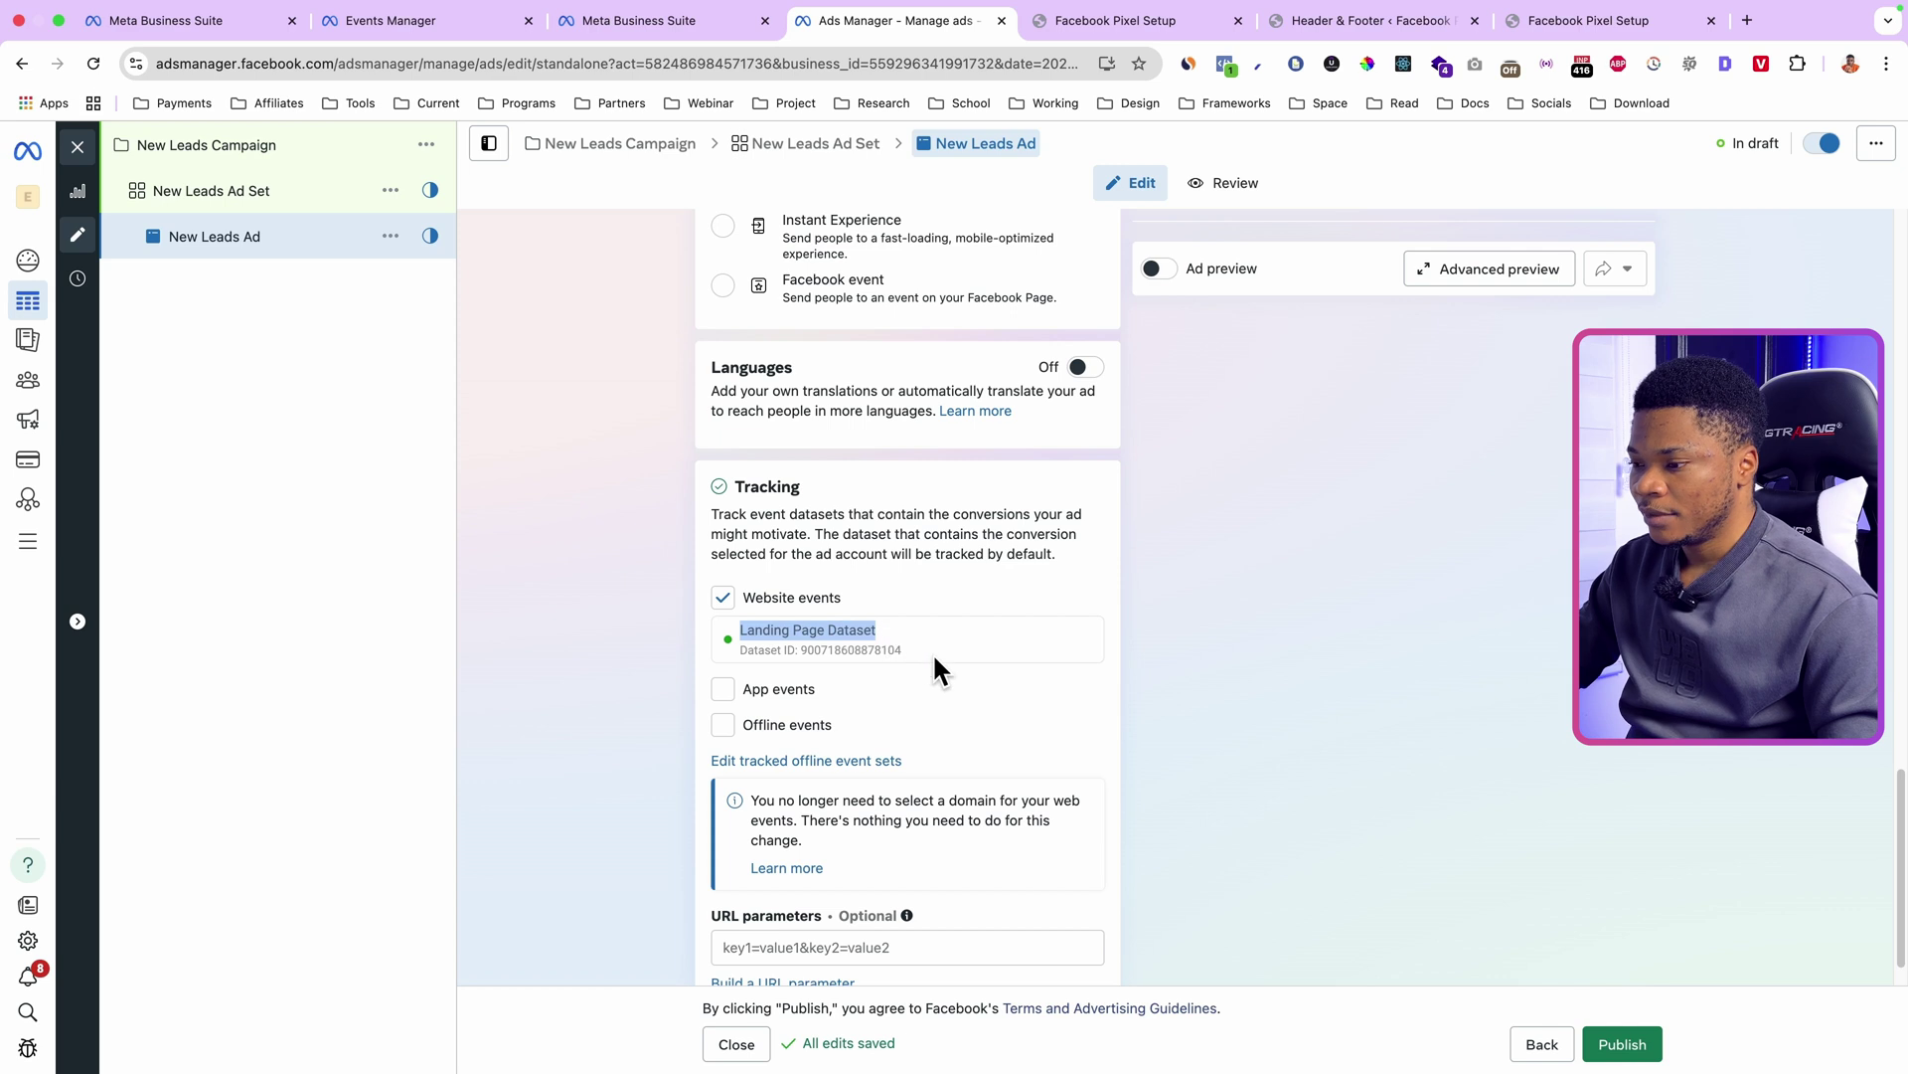
left_click(553, 552)
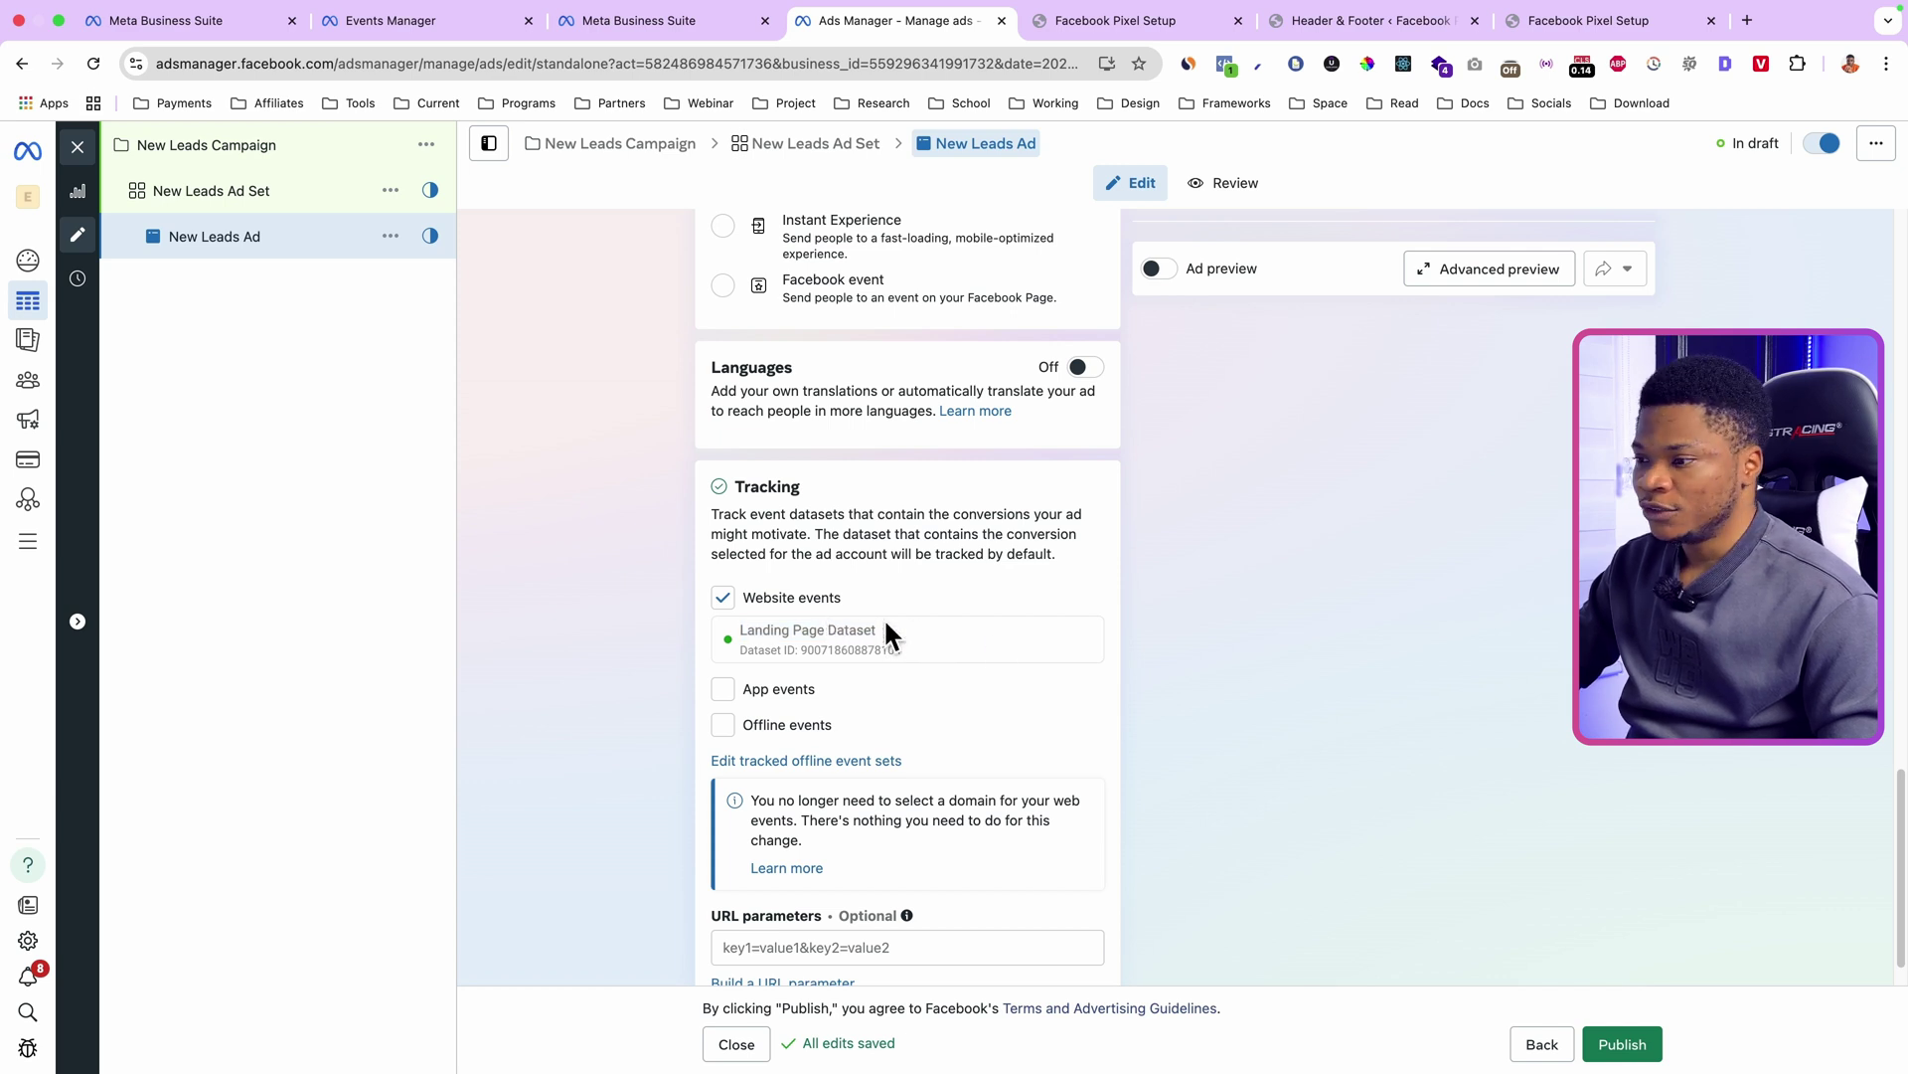